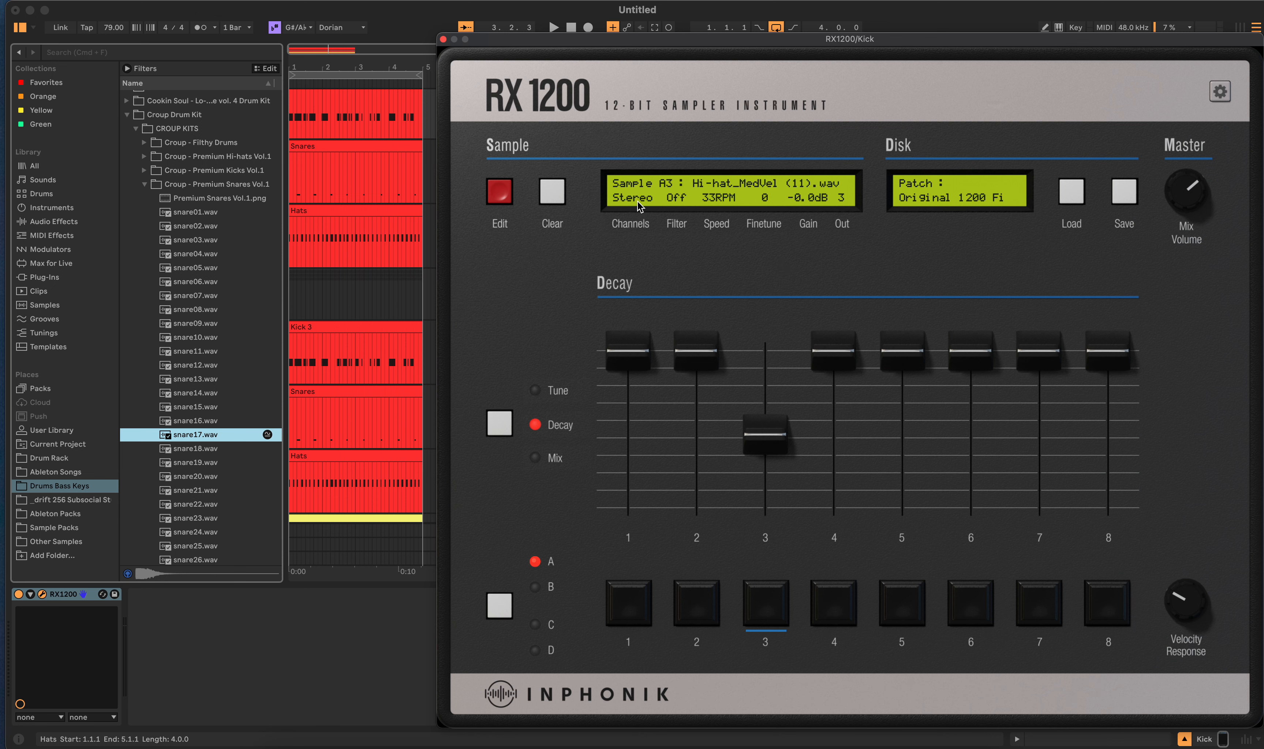
Step: Close the RX1200 window and show the device on the first Drums group's Kick track
left_click(443, 40)
scroll(557, 262, "up", 3)
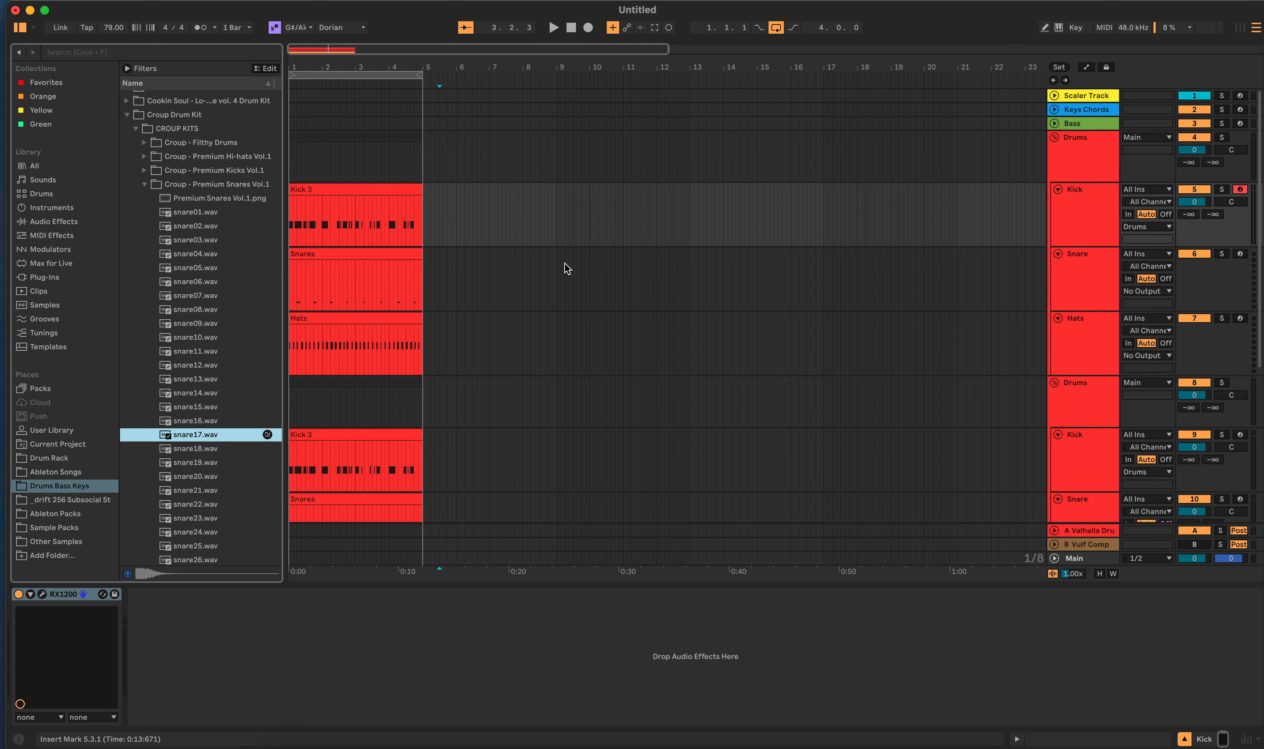
scroll(568, 267, "down", 3)
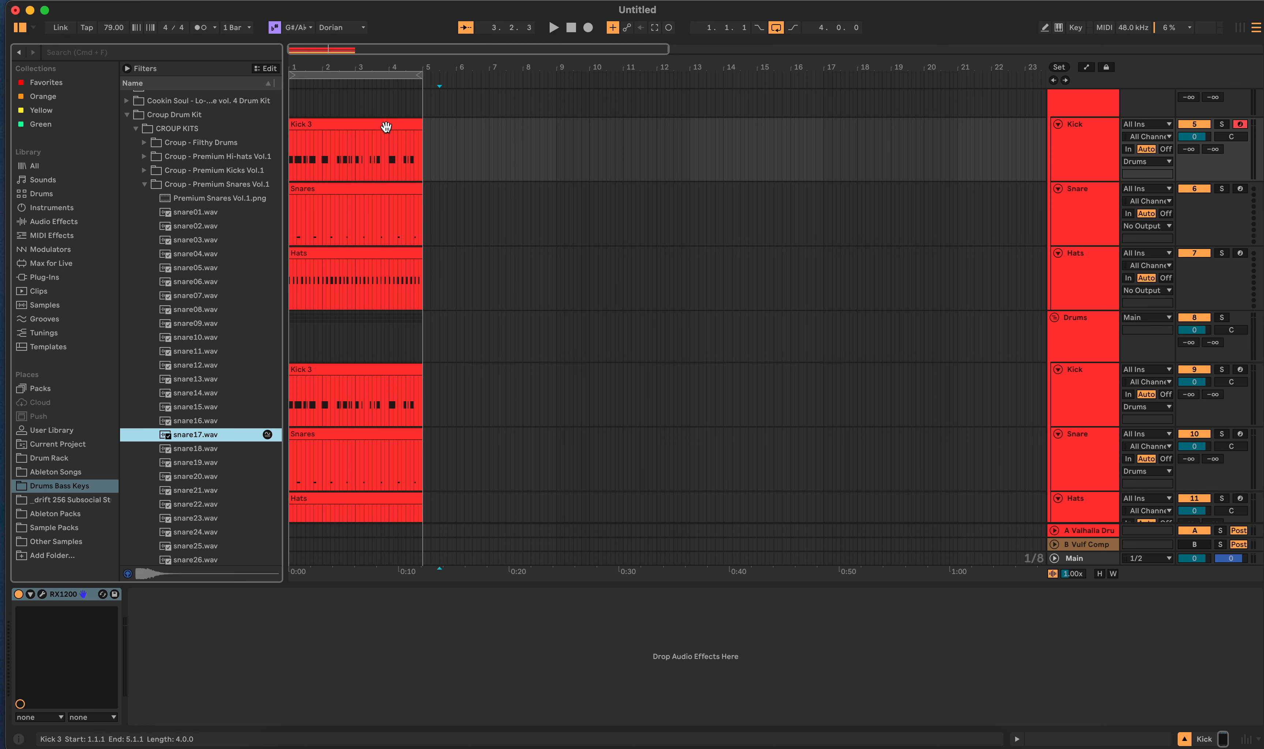
left_click(430, 134)
Step: Inspect the sampler devices on the second Drums group's Kick, Snare and Hats tracks
left_click(432, 372)
scroll(499, 394, "down", 5)
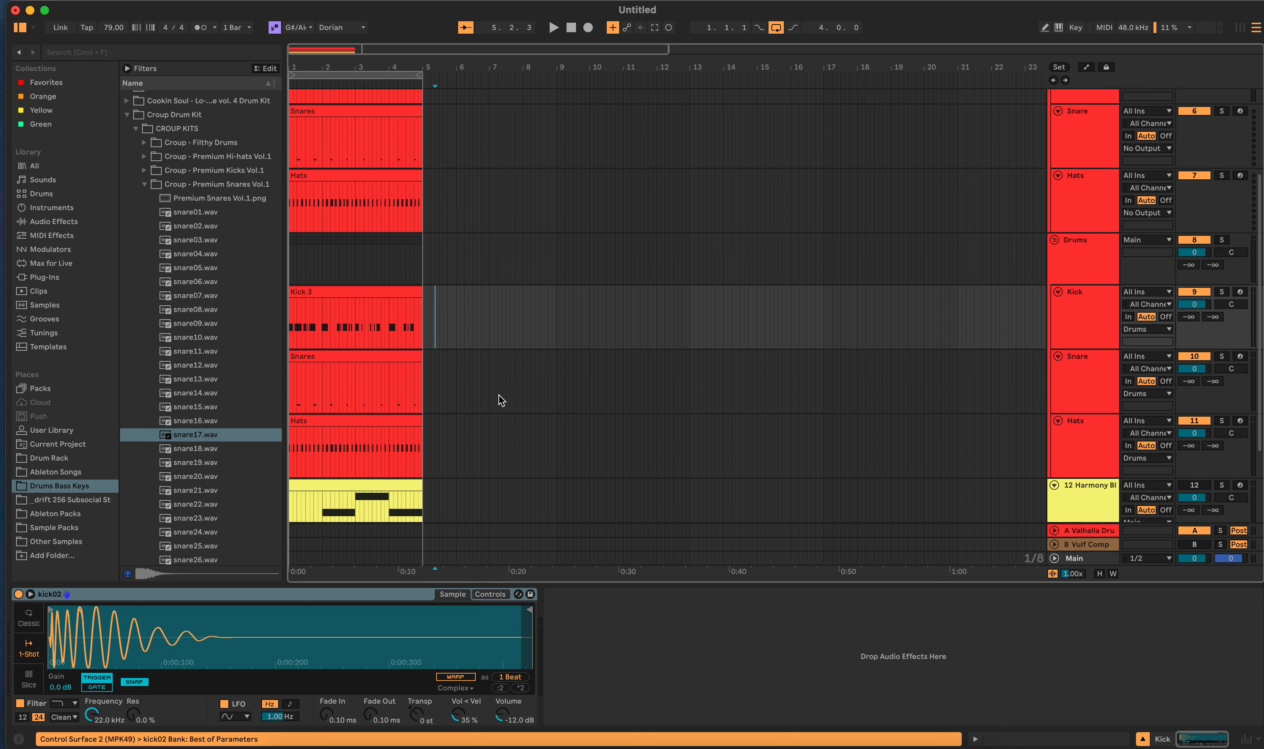
left_click(444, 297)
left_click(452, 382)
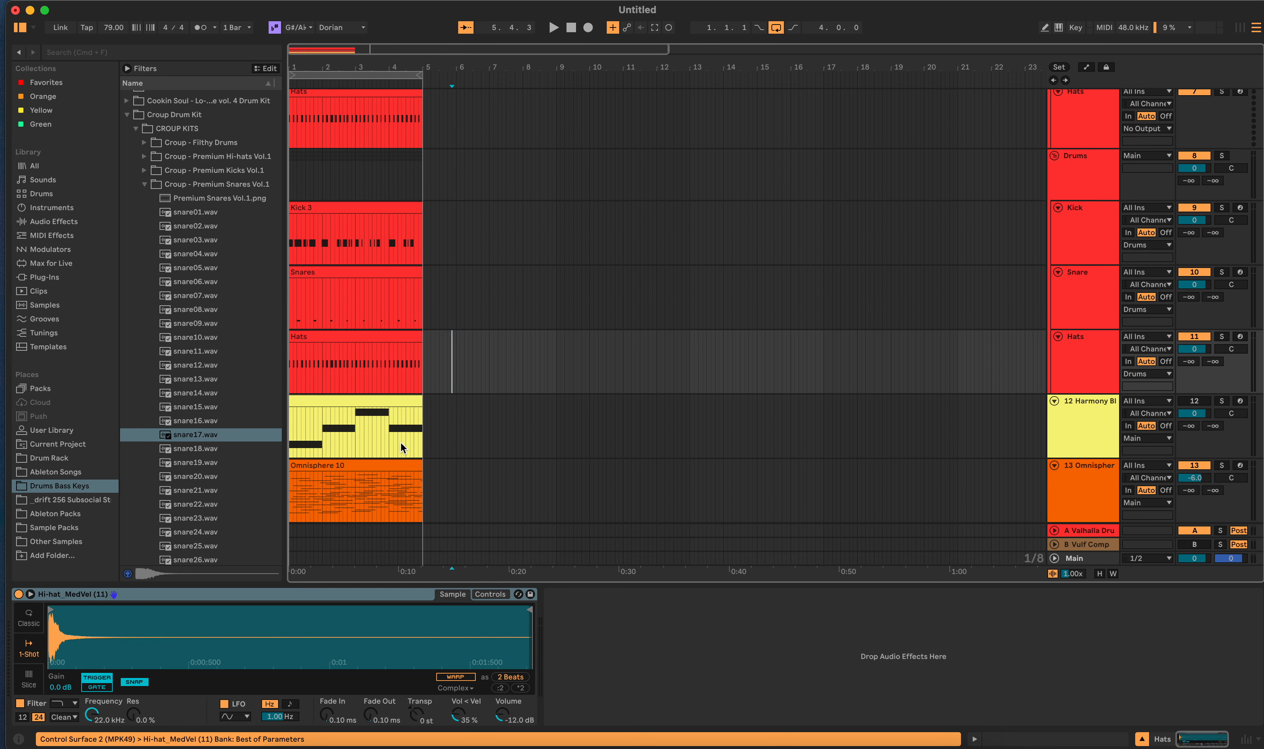
left_click(451, 303)
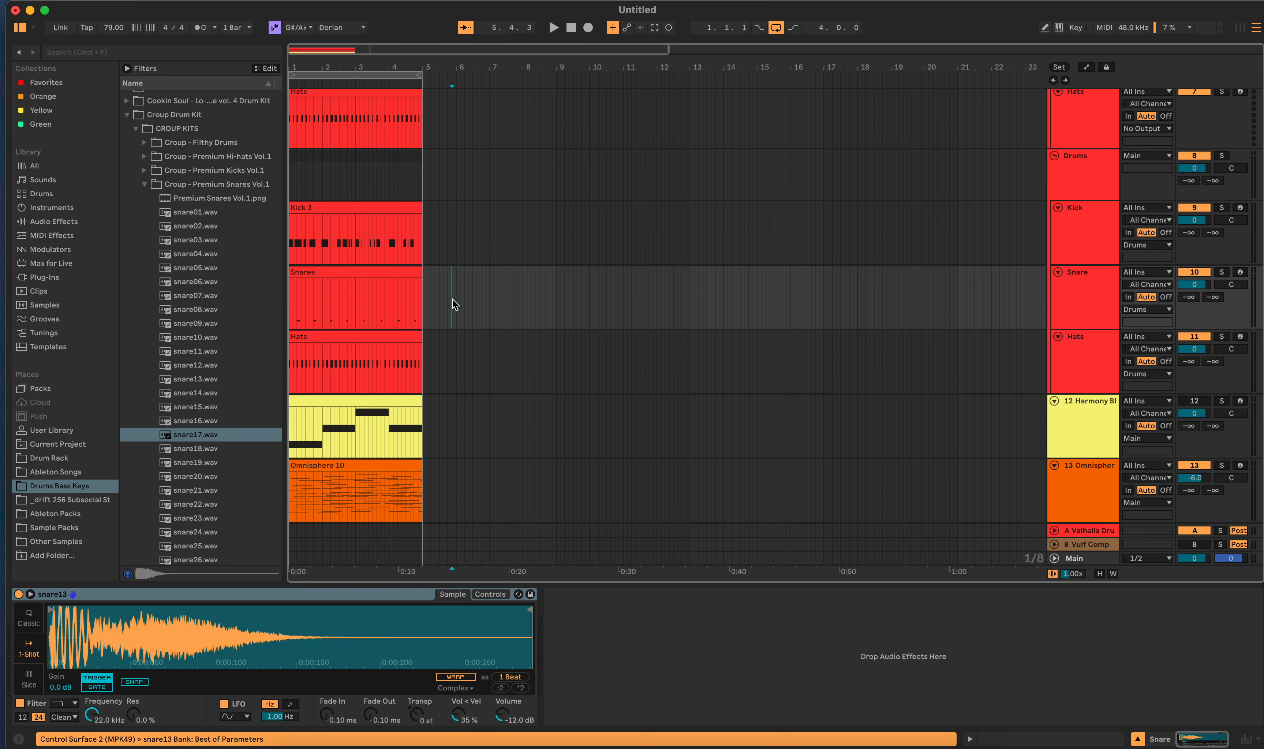
left_click(447, 242)
left_click(445, 348)
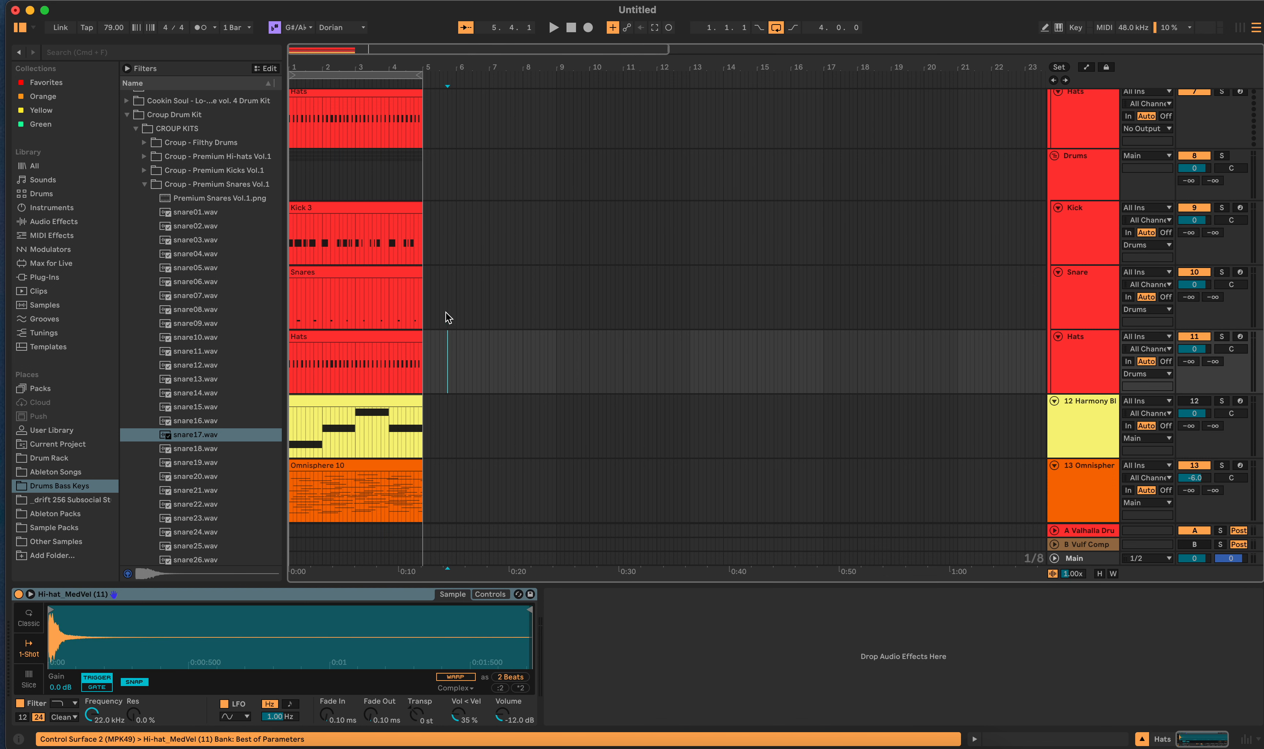
left_click(446, 313)
left_click(444, 248)
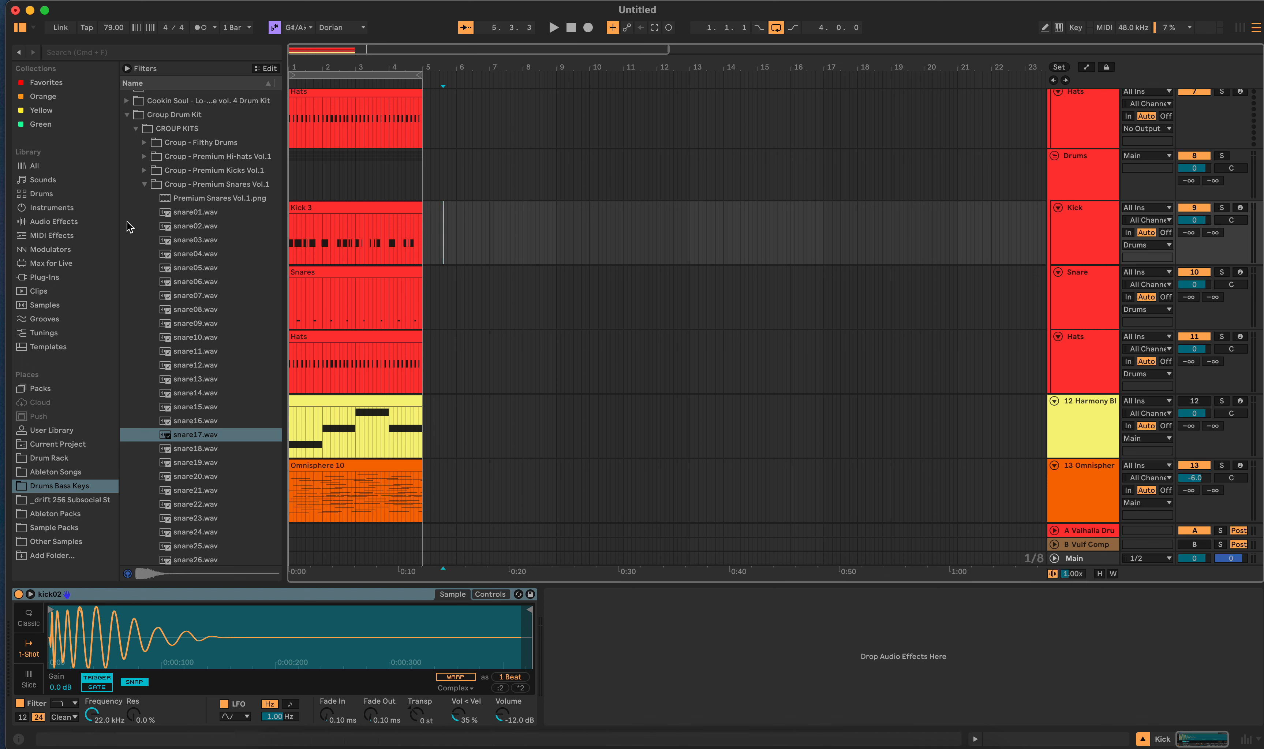
Step: Collapse the Croup - Premium Snares Vol.1 and Croup Drum Kit folders in the browser
left_click(144, 184)
left_click(127, 115)
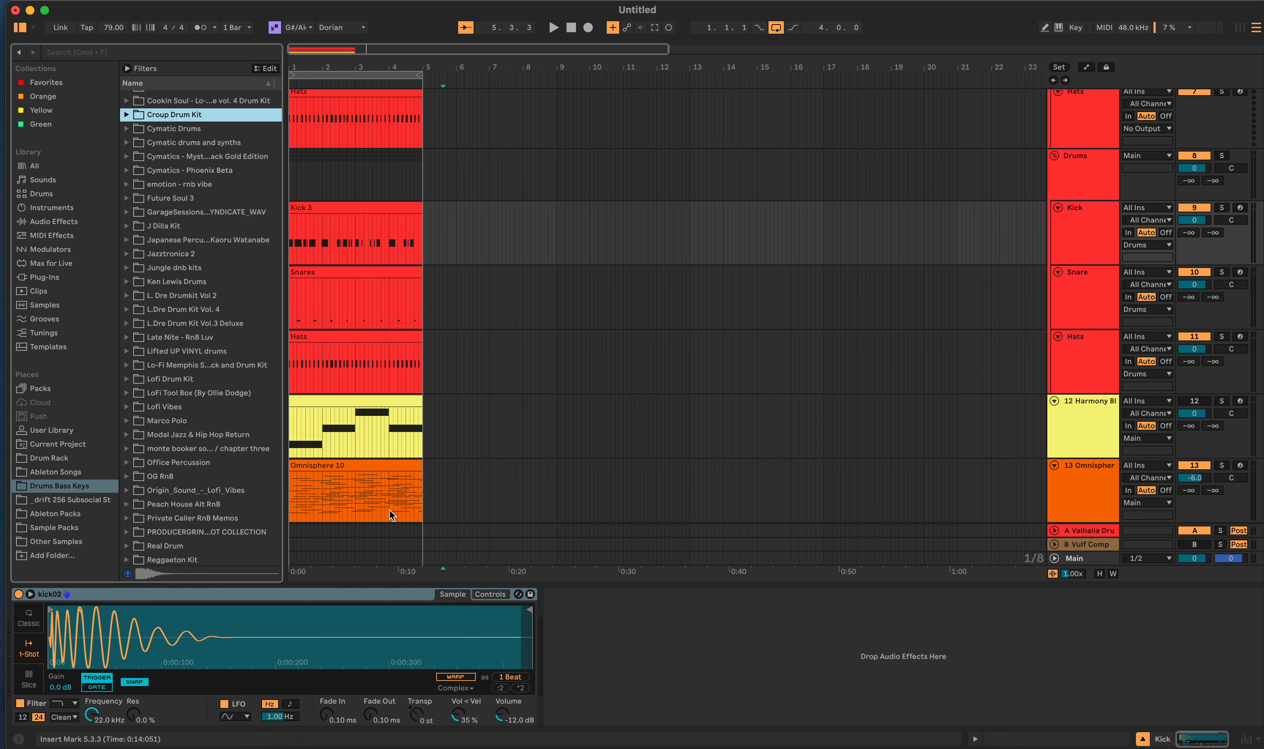
left_click(138, 682)
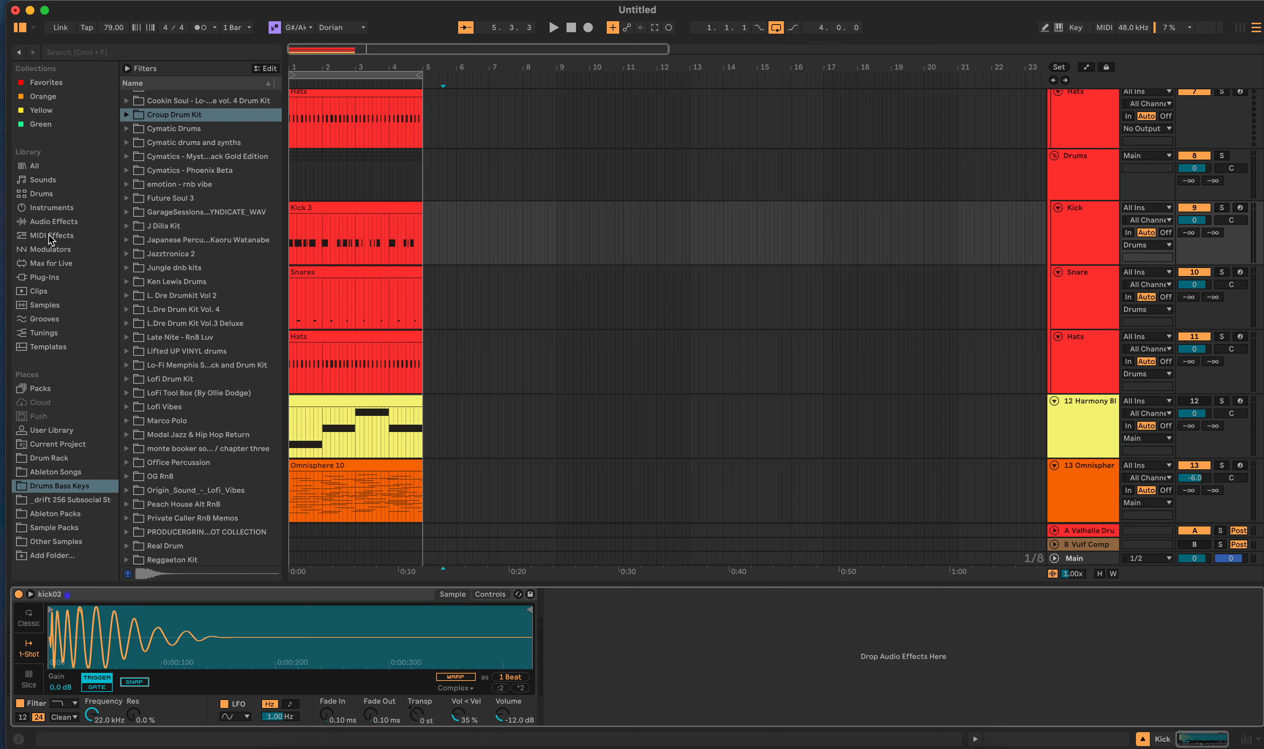
Step: Find TB_BitJuggler_v1 among the plug-ins and add it to the second Drums group, track 8
left_click(50, 275)
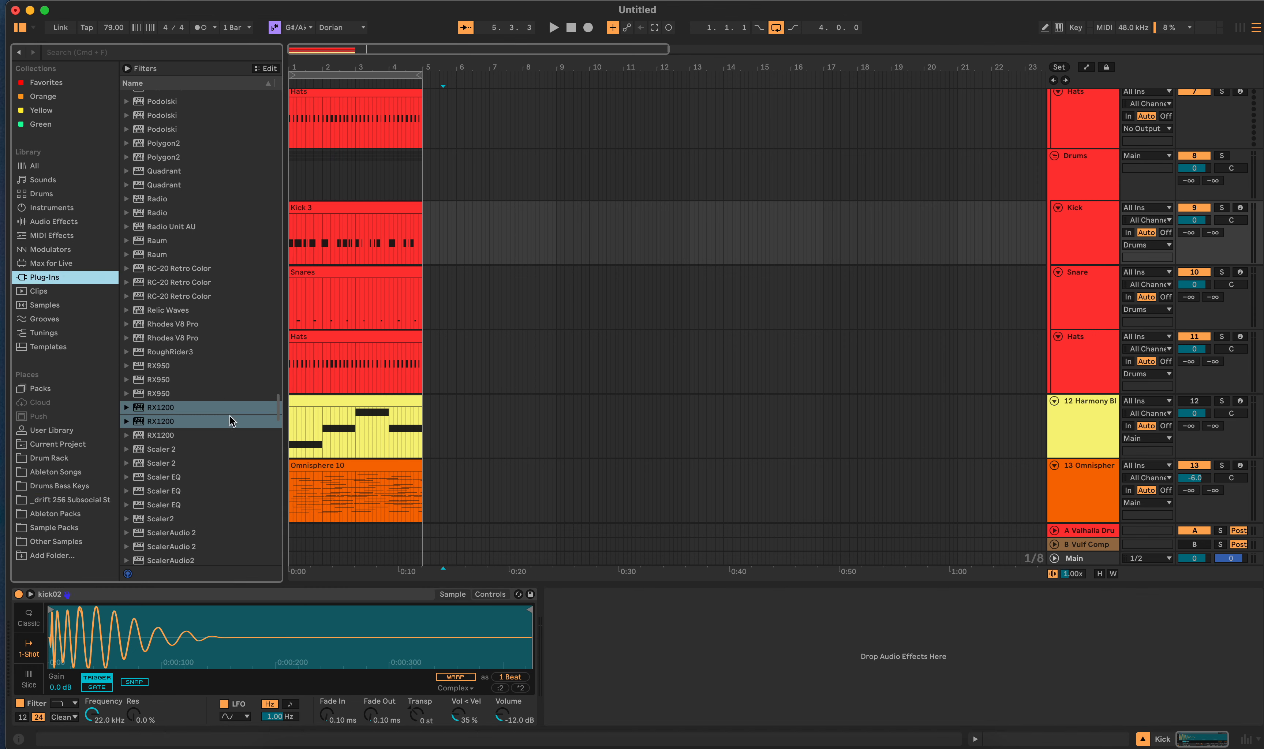
scroll(232, 420, "down", 20)
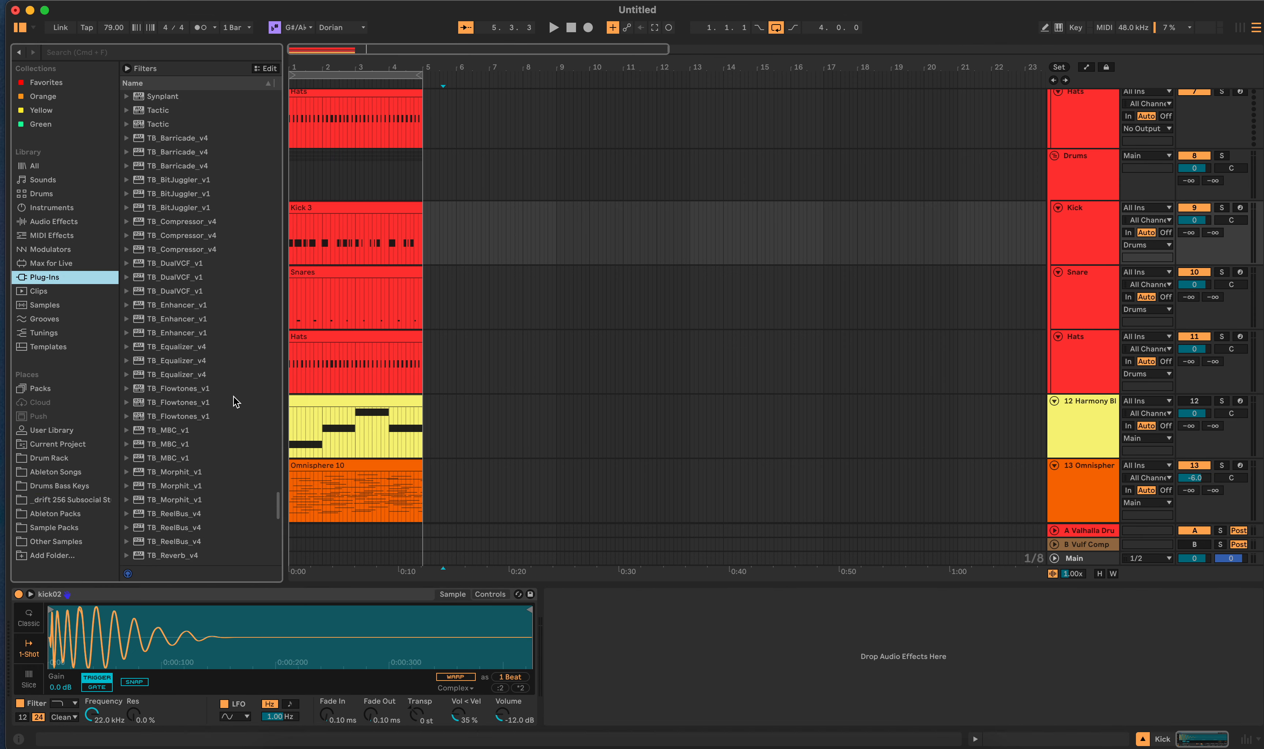
scroll(233, 401, "up", 20)
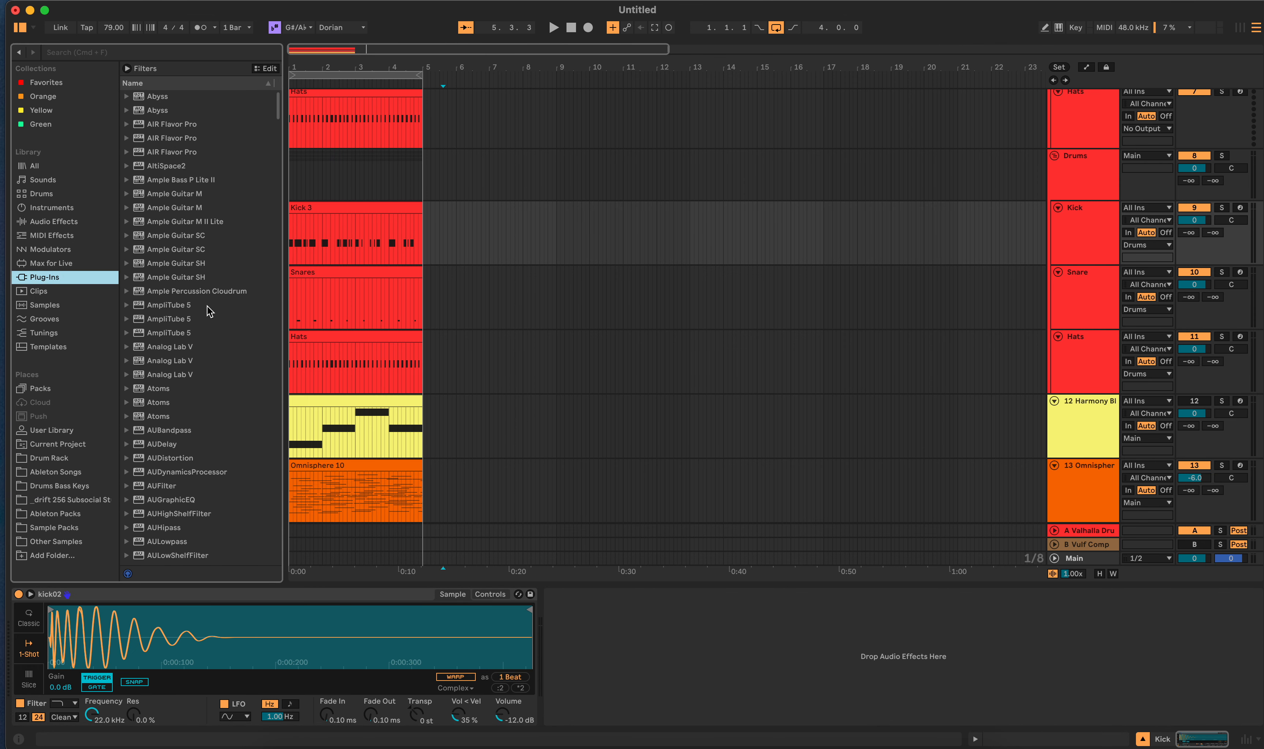
scroll(213, 347, "down", 3)
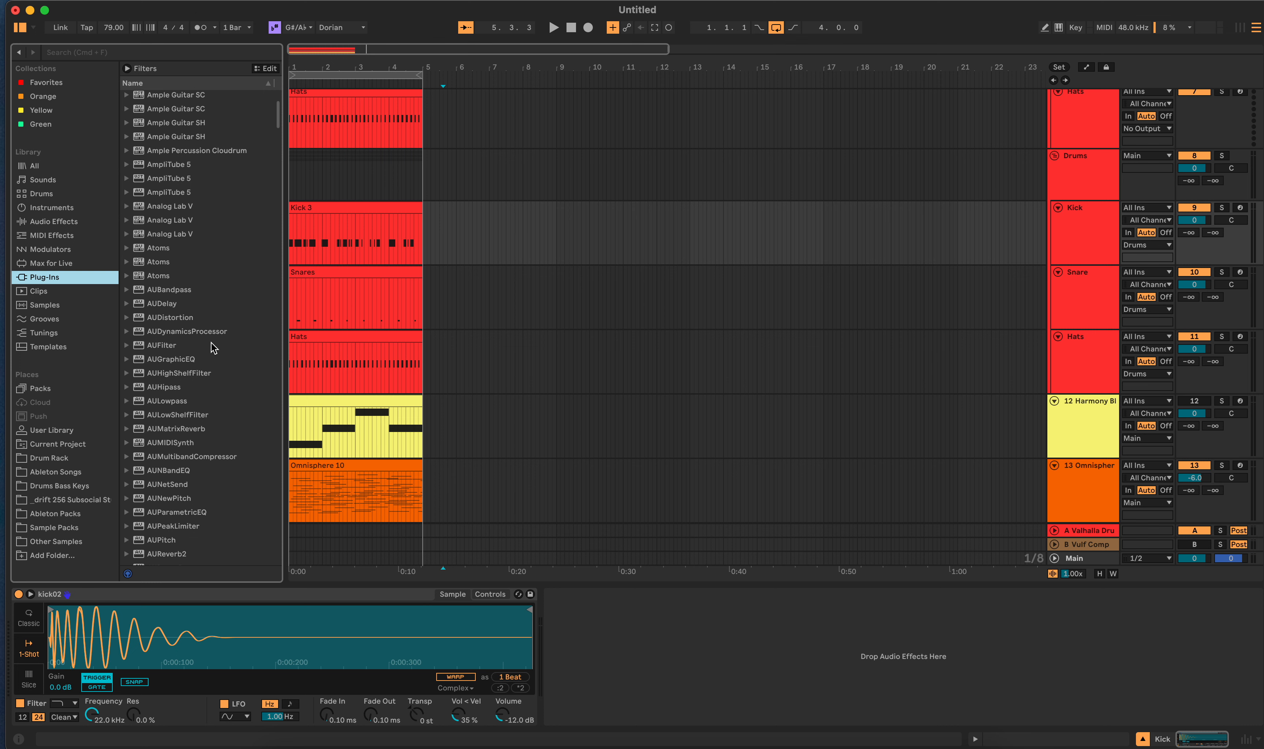
scroll(212, 347, "down", 7)
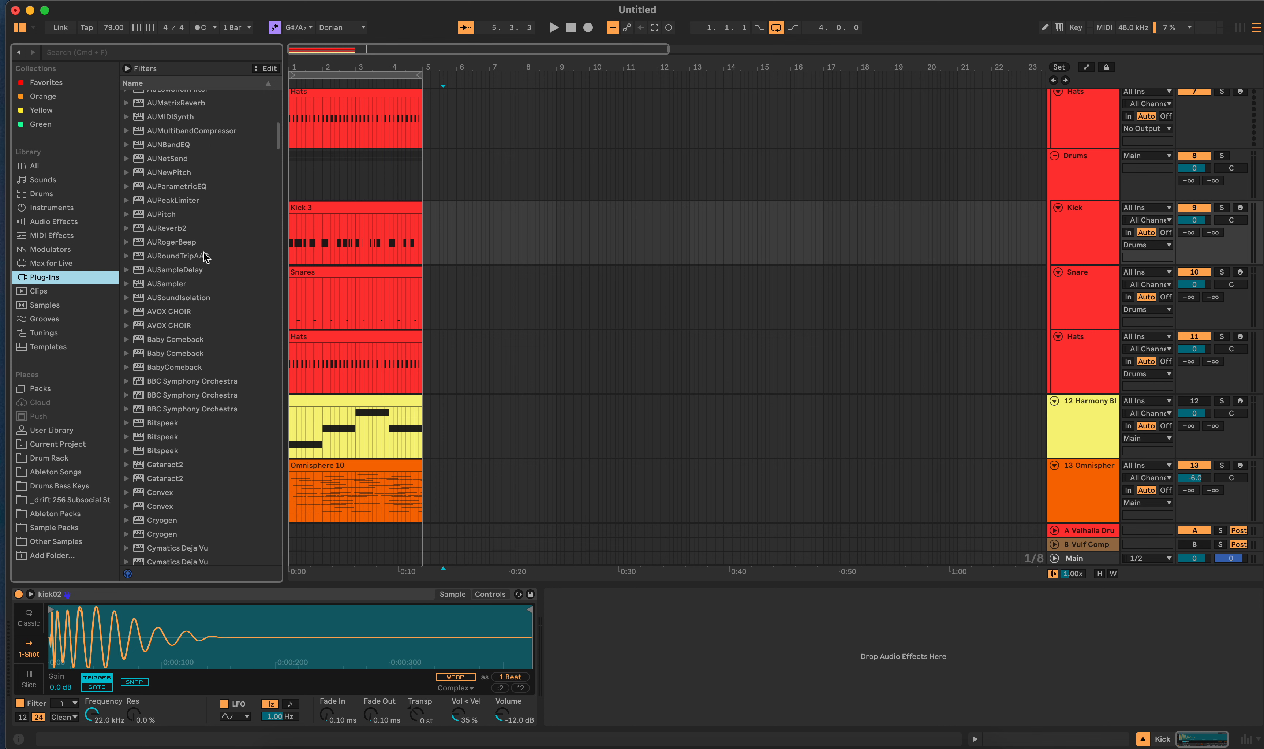
scroll(210, 230, "up", 1)
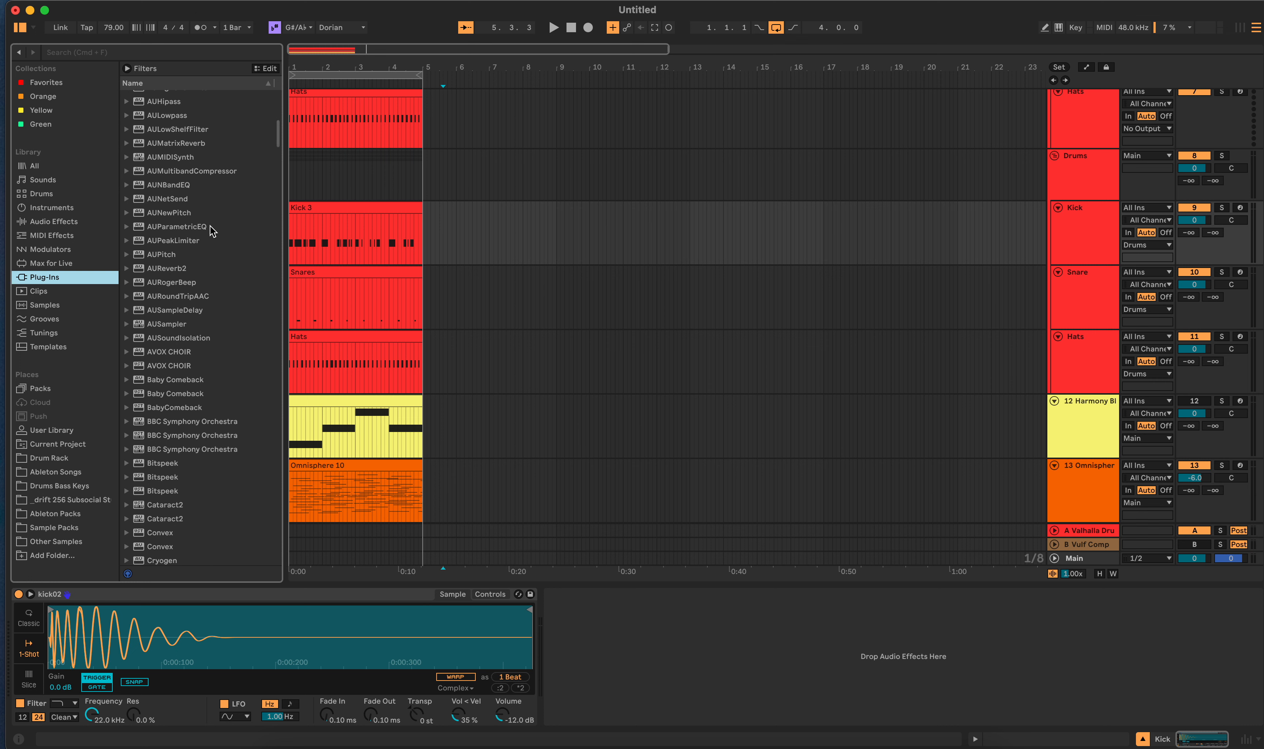
scroll(204, 410, "down", 2)
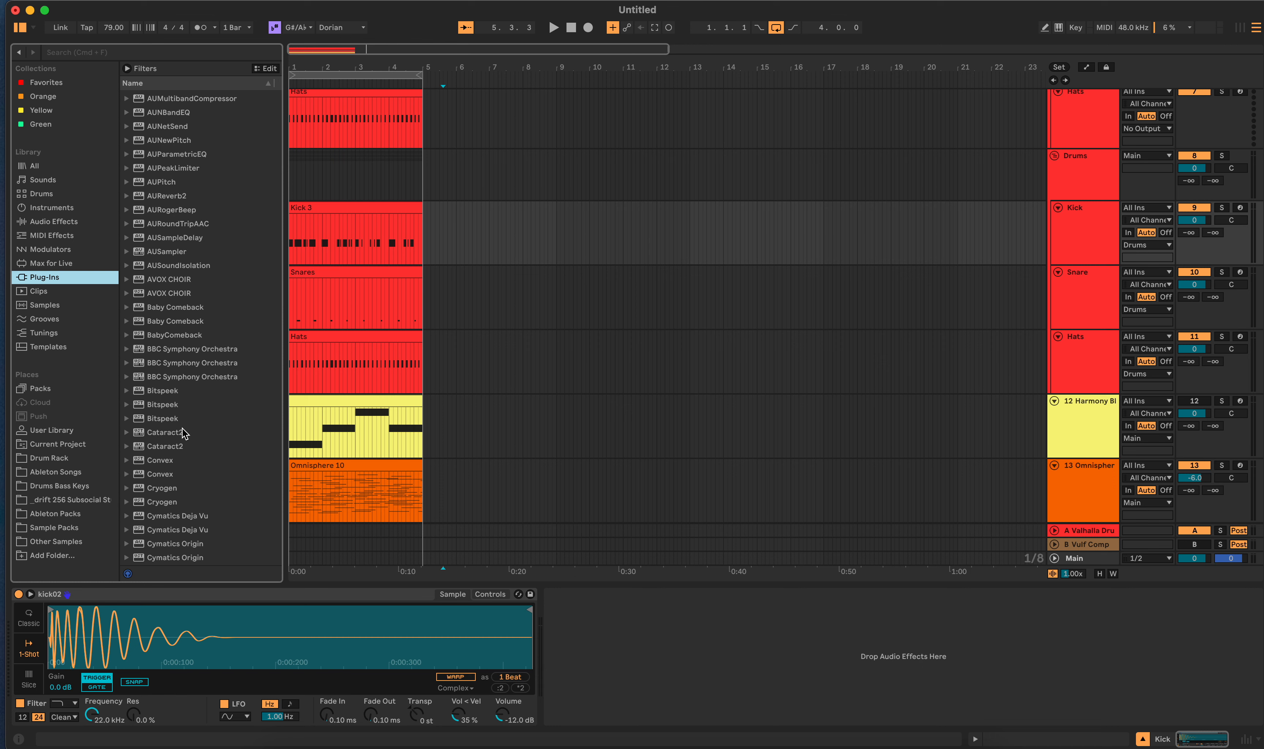
scroll(200, 419, "down", 20)
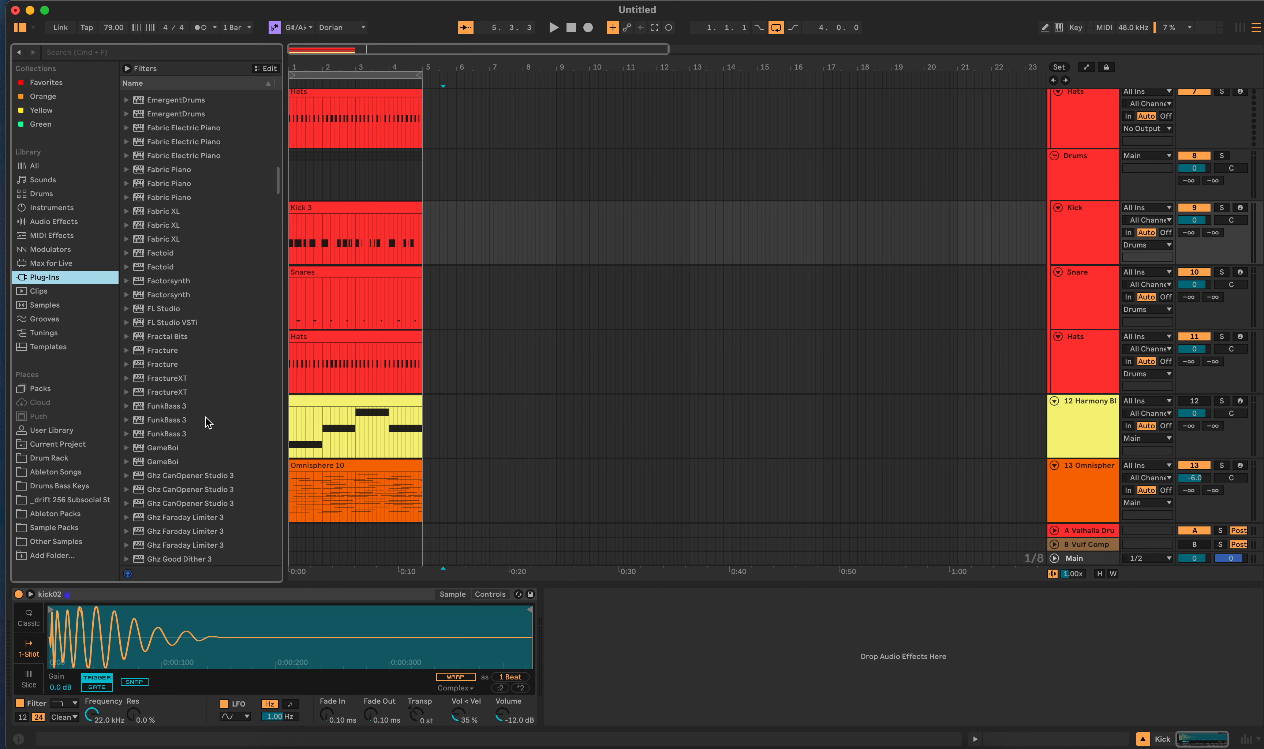
scroll(220, 401, "down", 20)
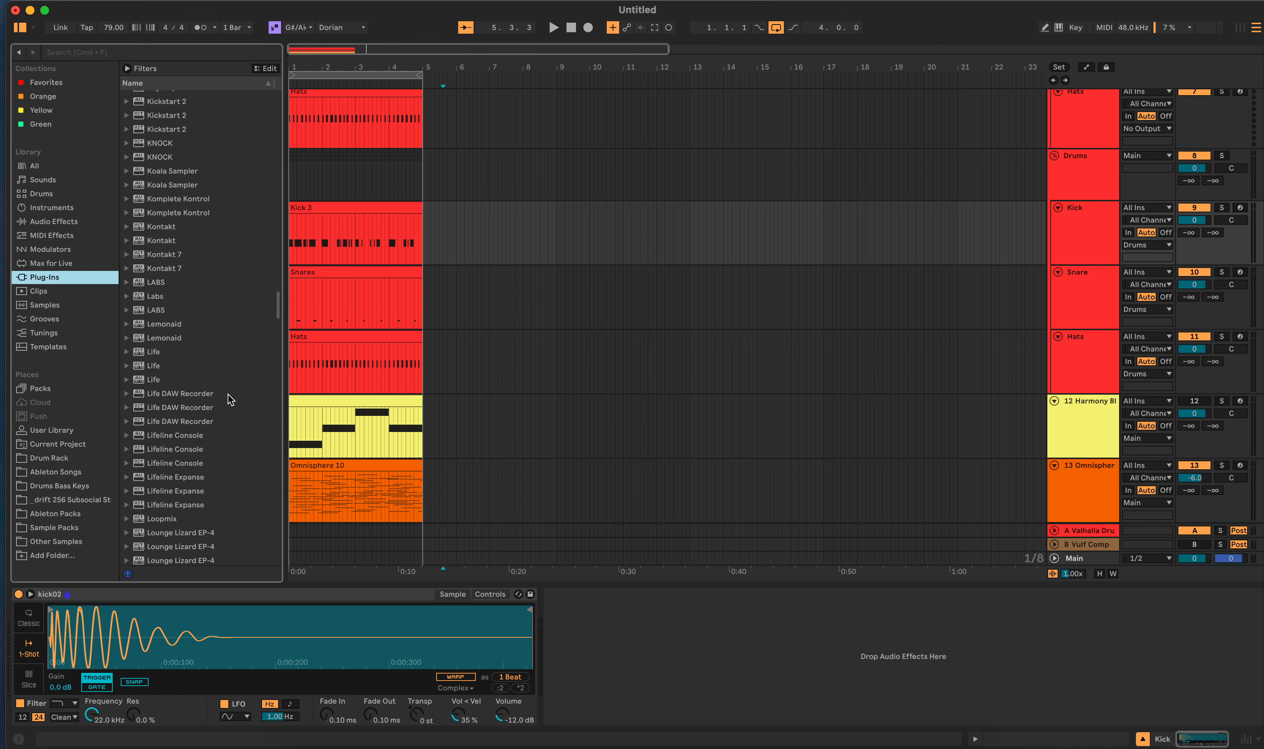
scroll(231, 401, "down", 20)
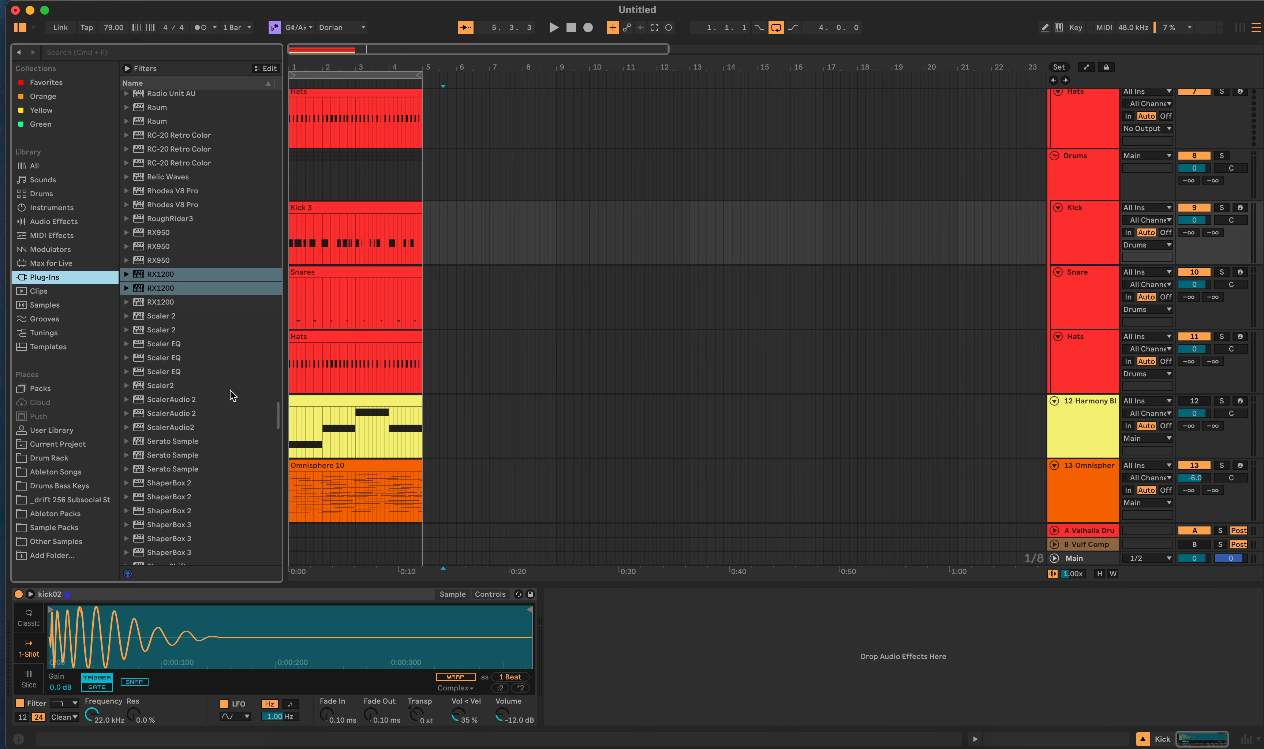
scroll(232, 398, "down", 20)
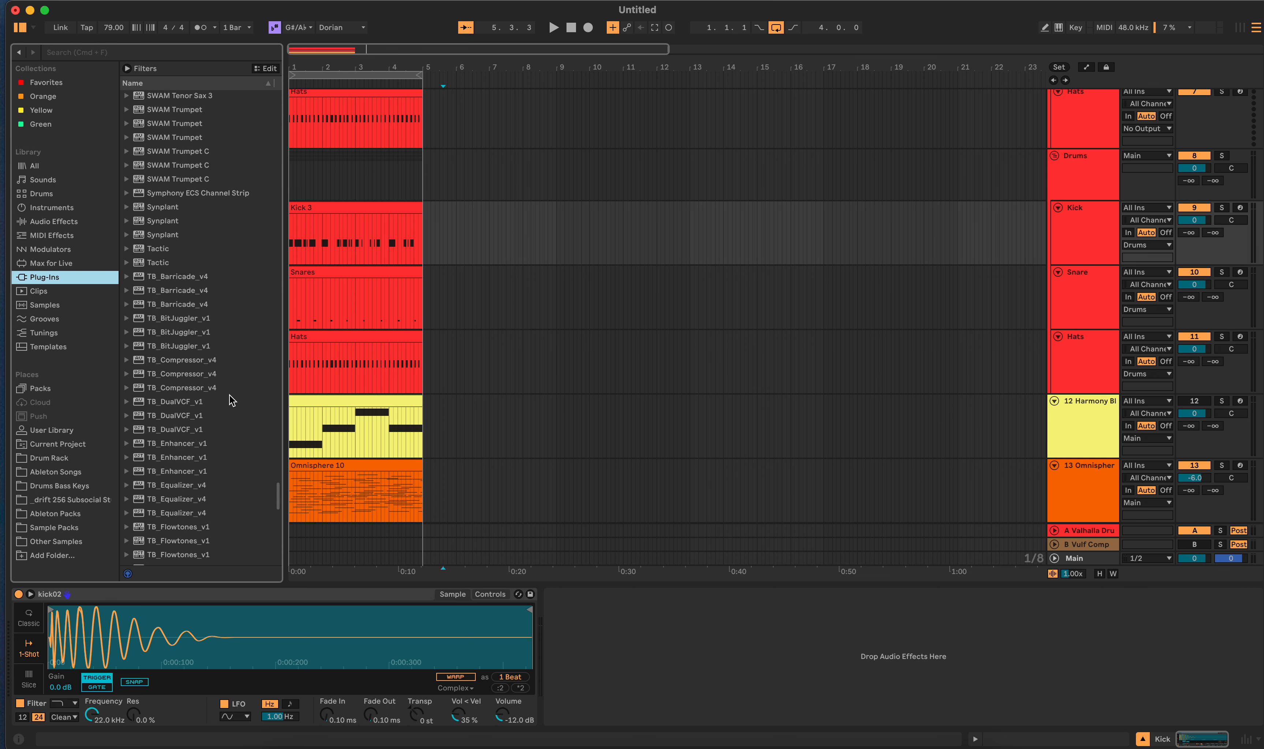
scroll(229, 401, "up", 5)
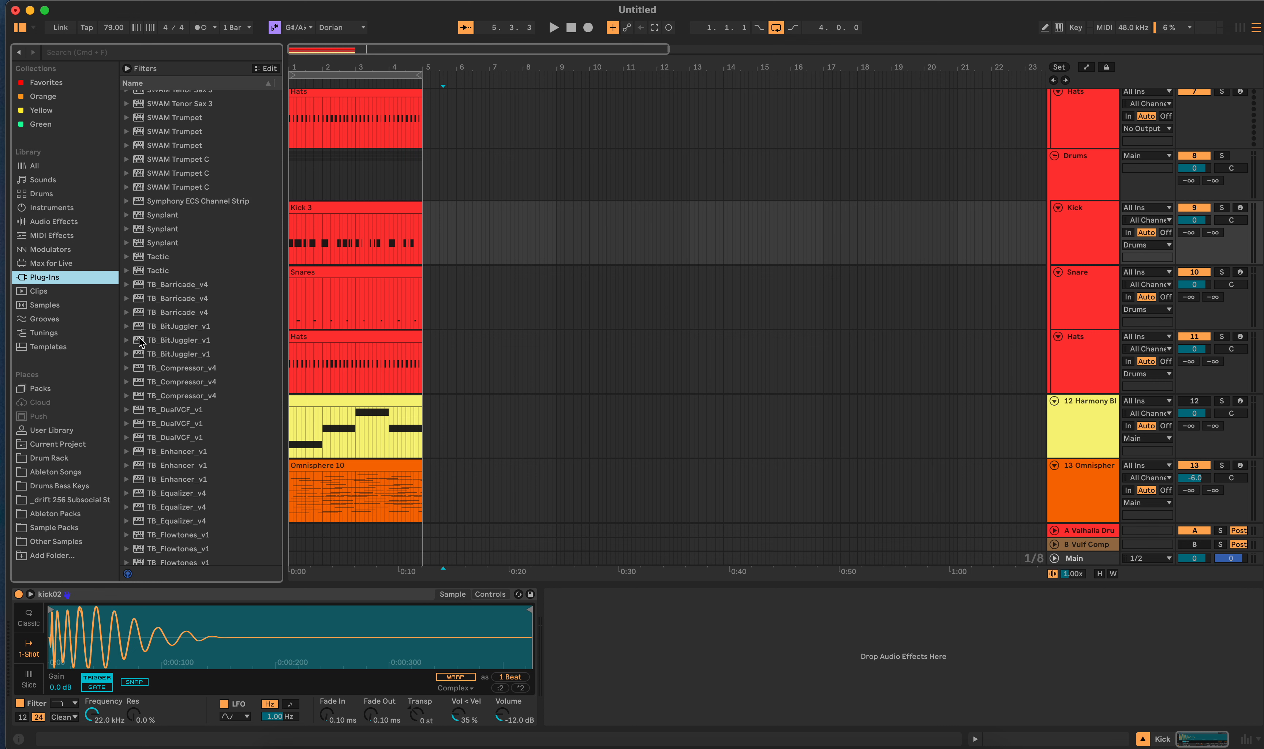
left_click_drag(138, 330, 471, 186)
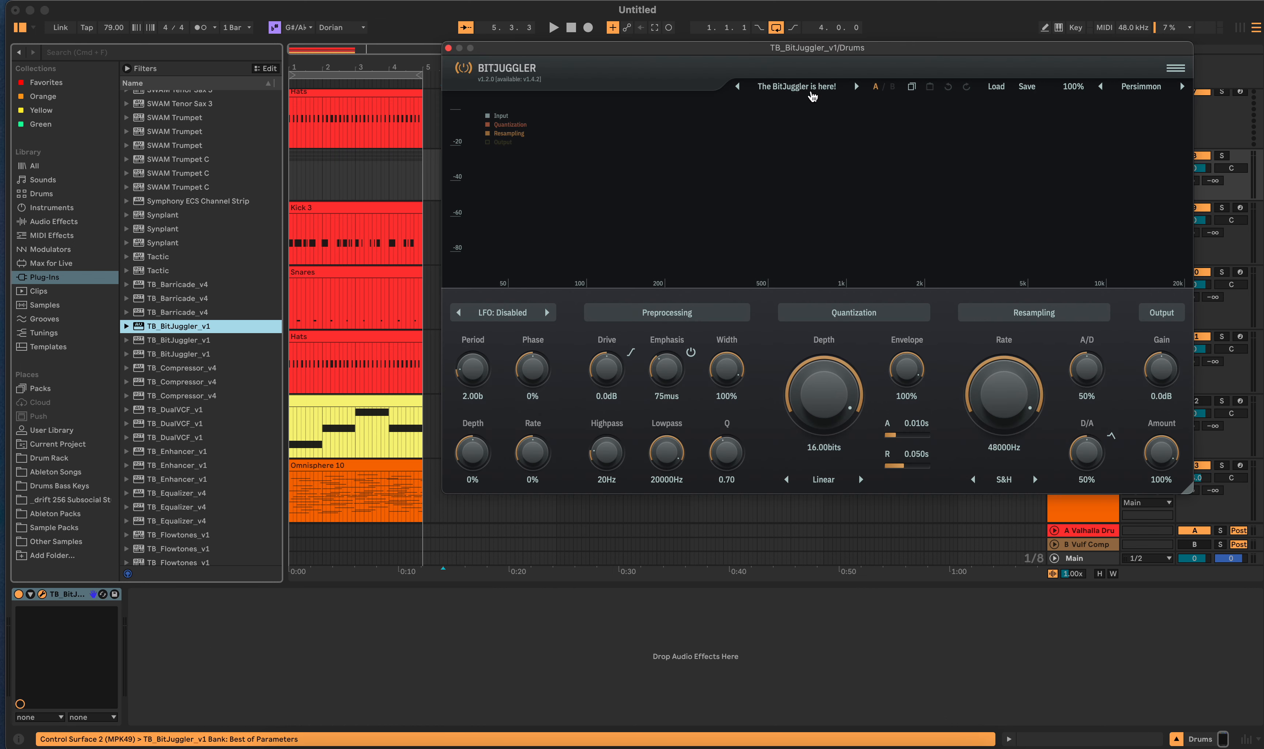
Step: Load BitJuggler's Vintage sampler preset, set the resampling rate to 26041 Hz and close the plug-in window
left_click(812, 87)
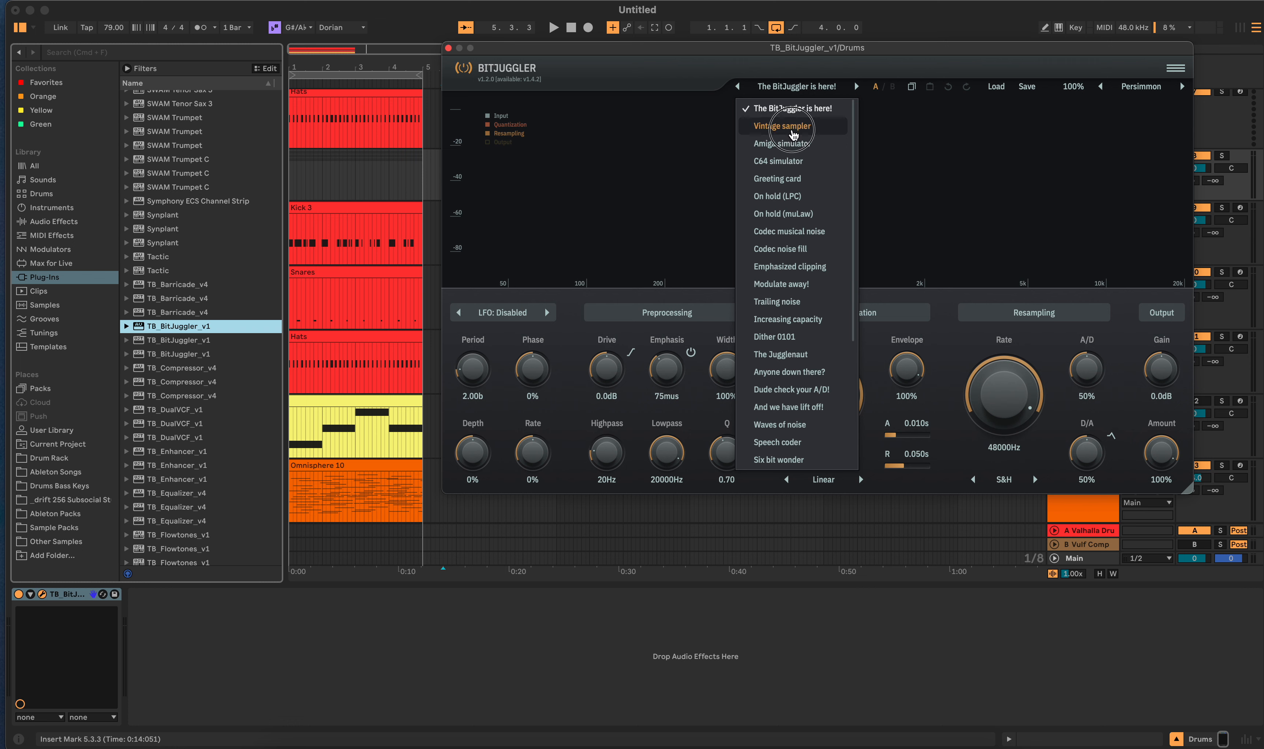
left_click(795, 132)
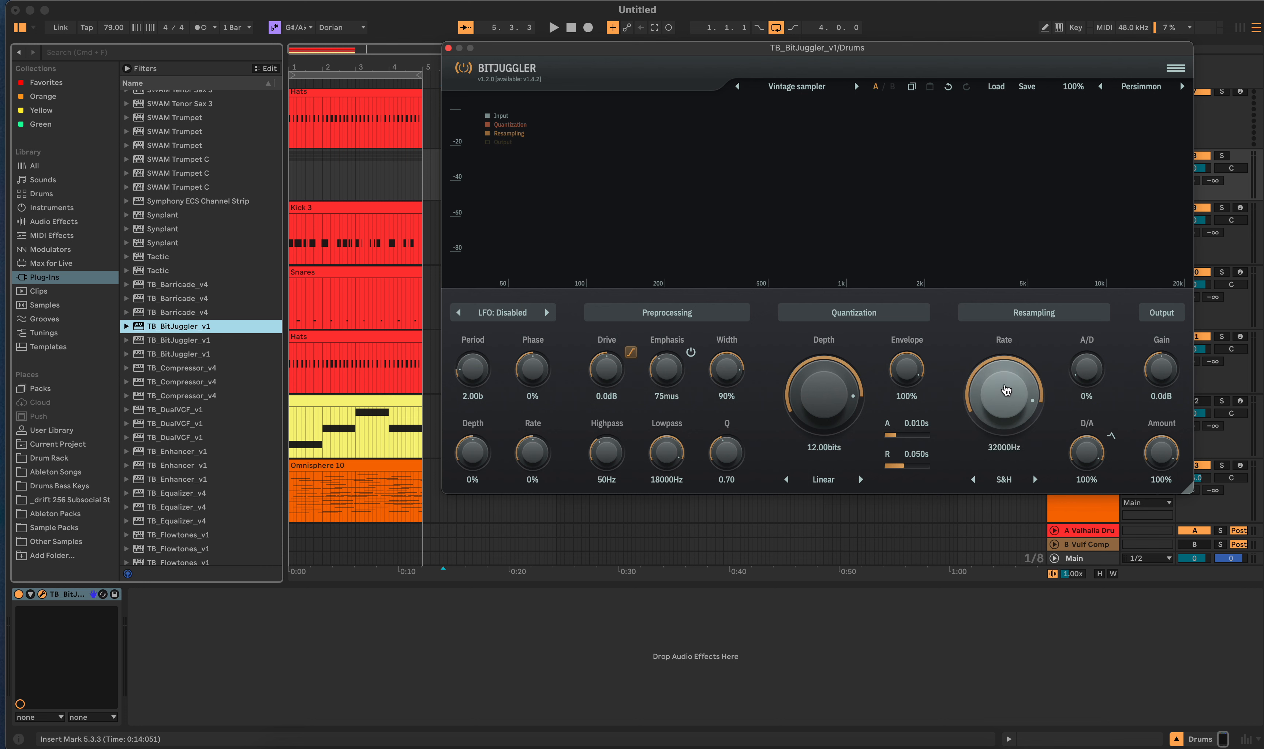
left_click_drag(1005, 391, 1004, 447)
double_click(1004, 447)
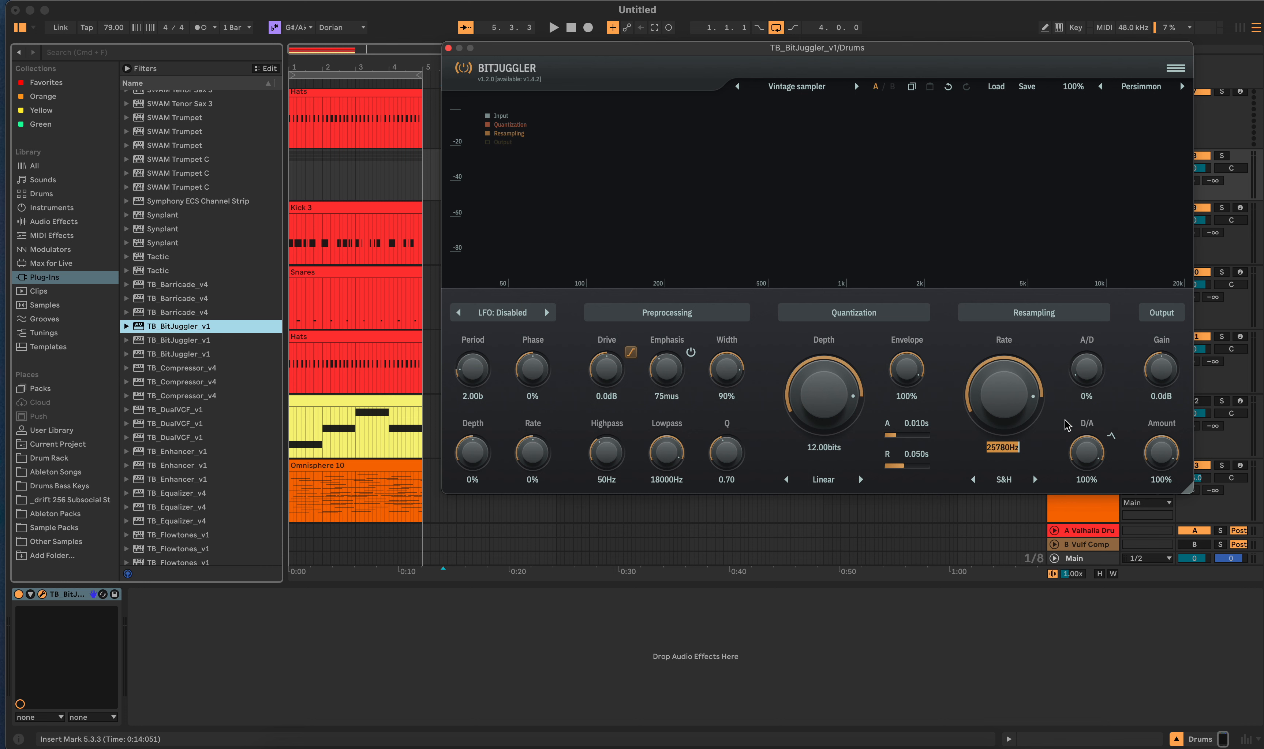
type("26041")
key("Return")
left_click(996, 452)
type("2")
type("z")
key("Return")
left_click(448, 49)
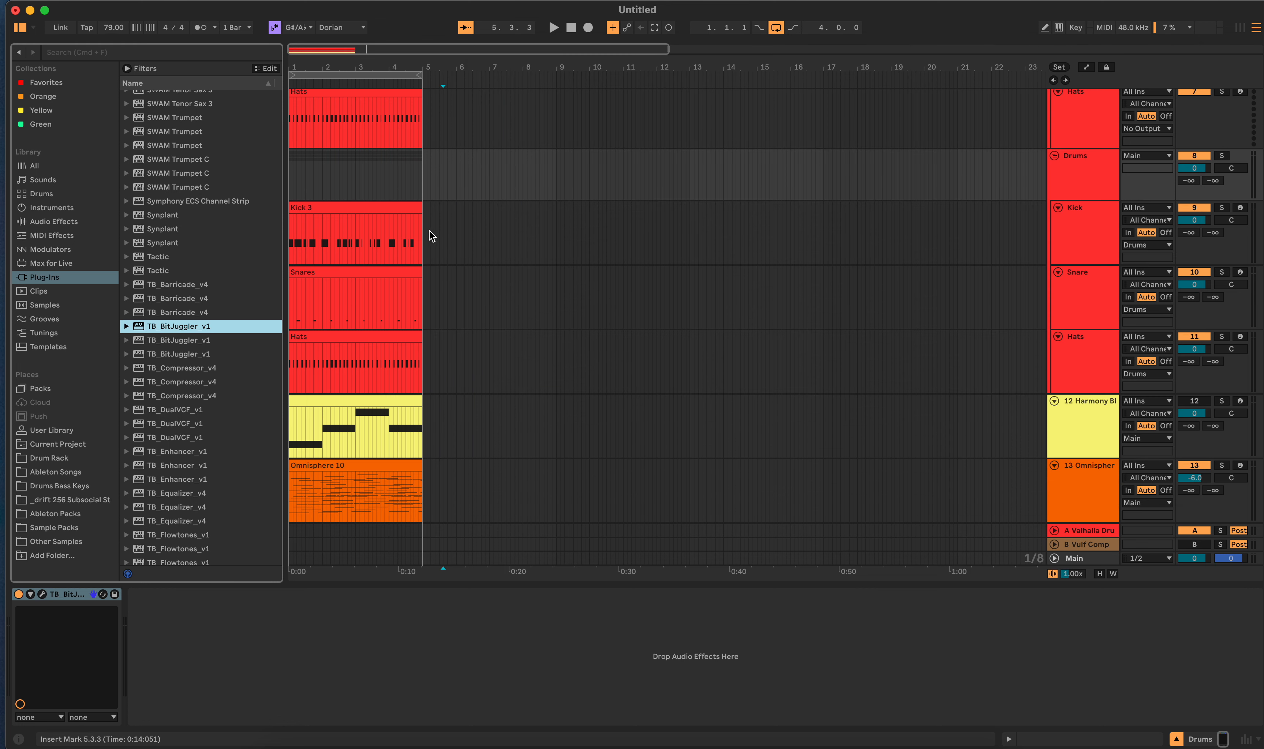
Step: Check the second Drums group's mixer channel and sends in the Session view, and return to the arrangement
left_click(457, 185)
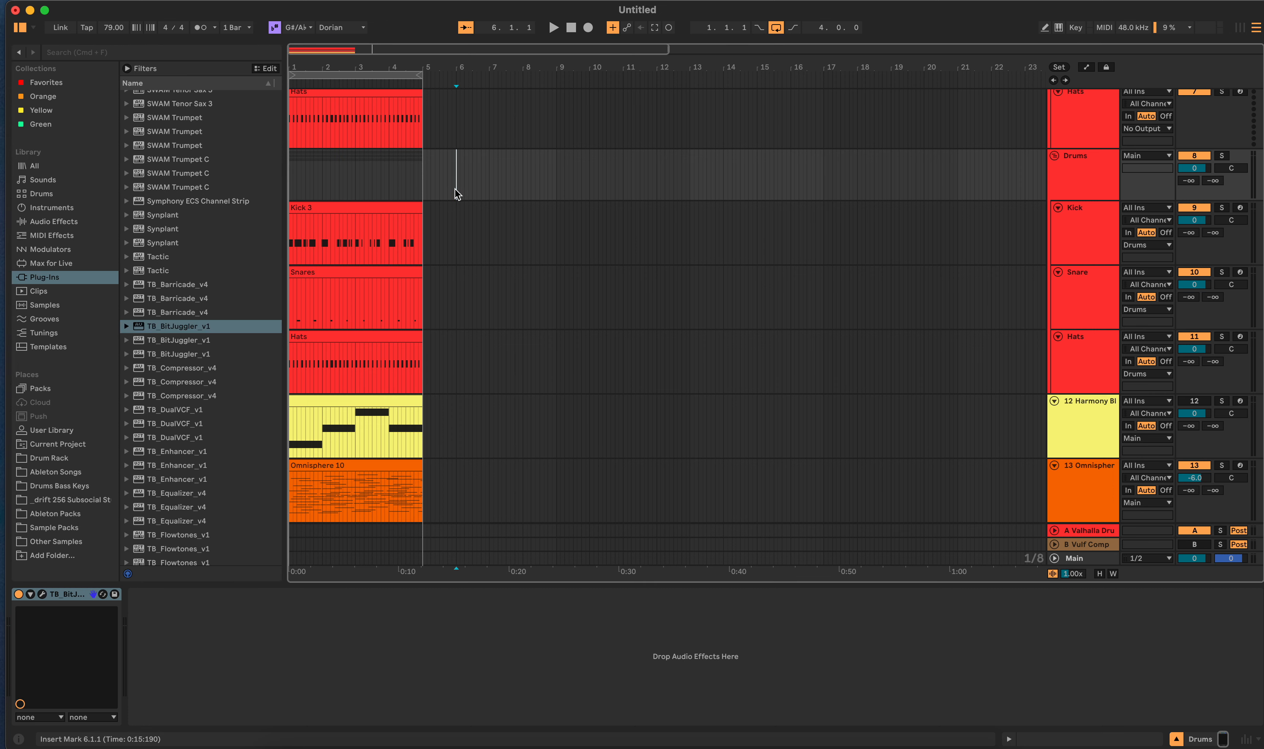
key("Tab")
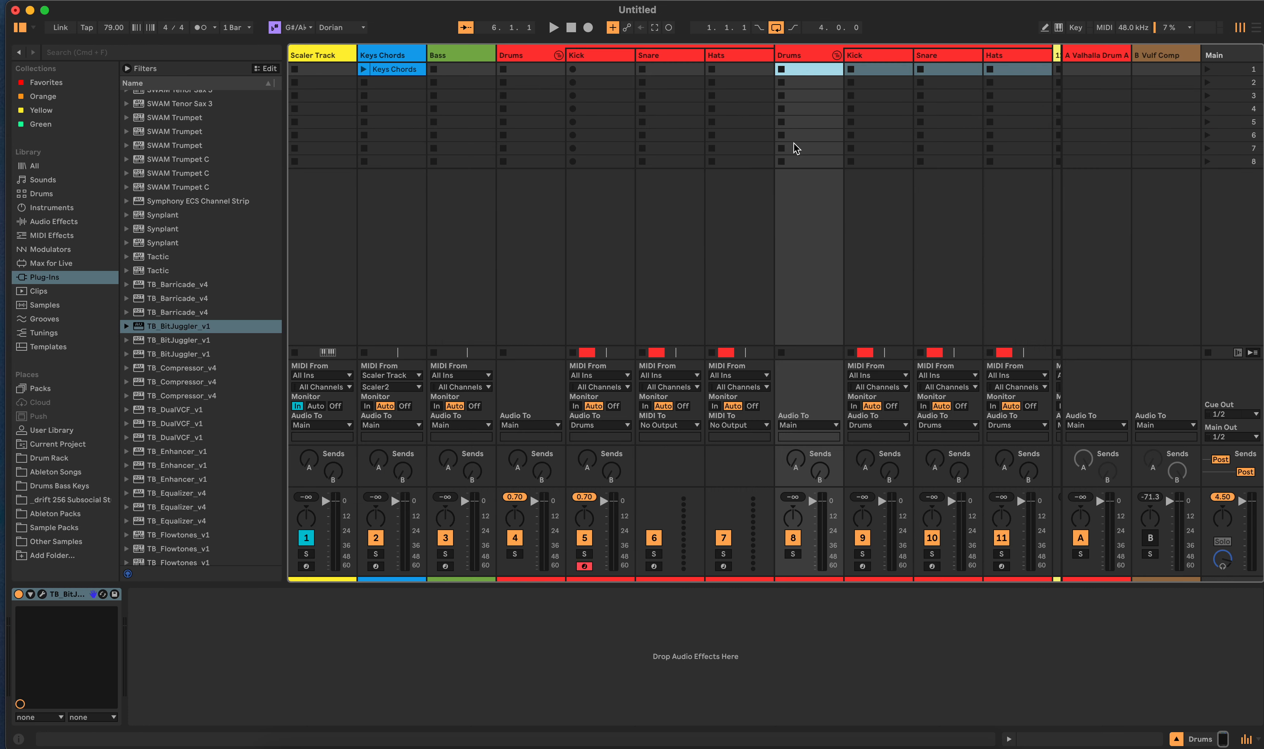
left_click(795, 458)
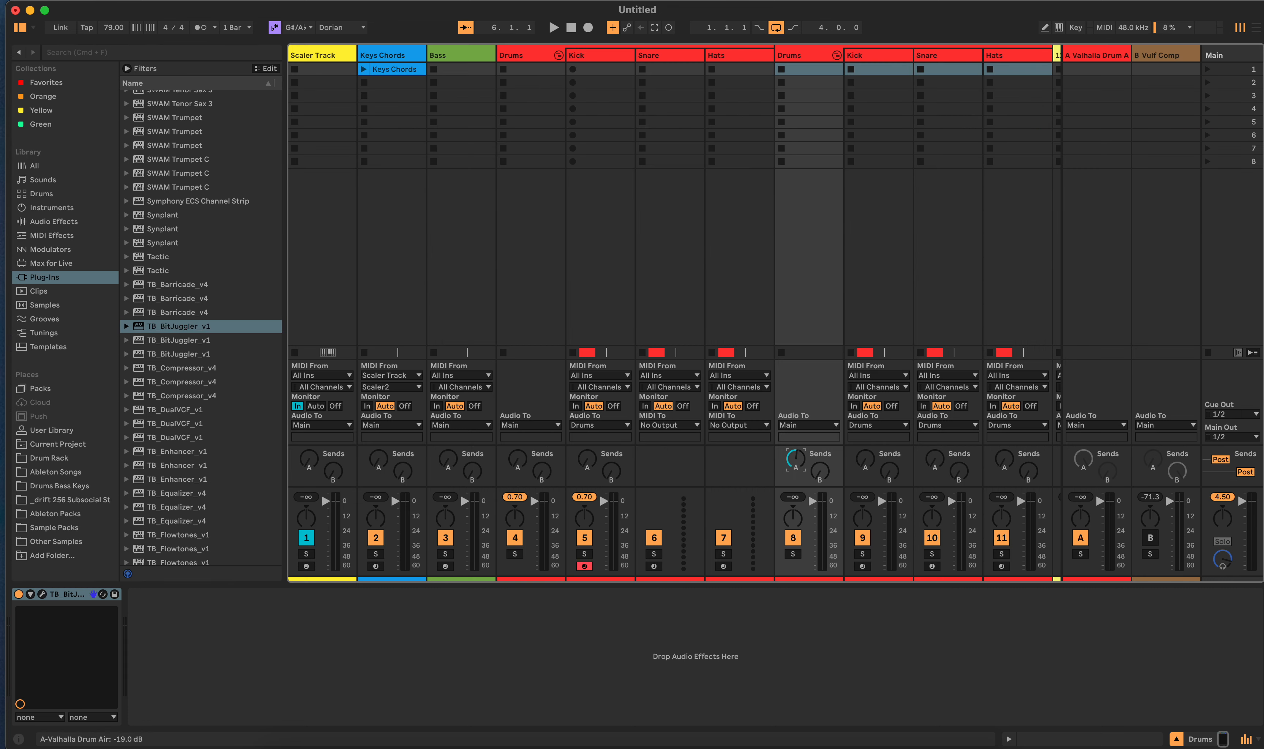
left_click(816, 203)
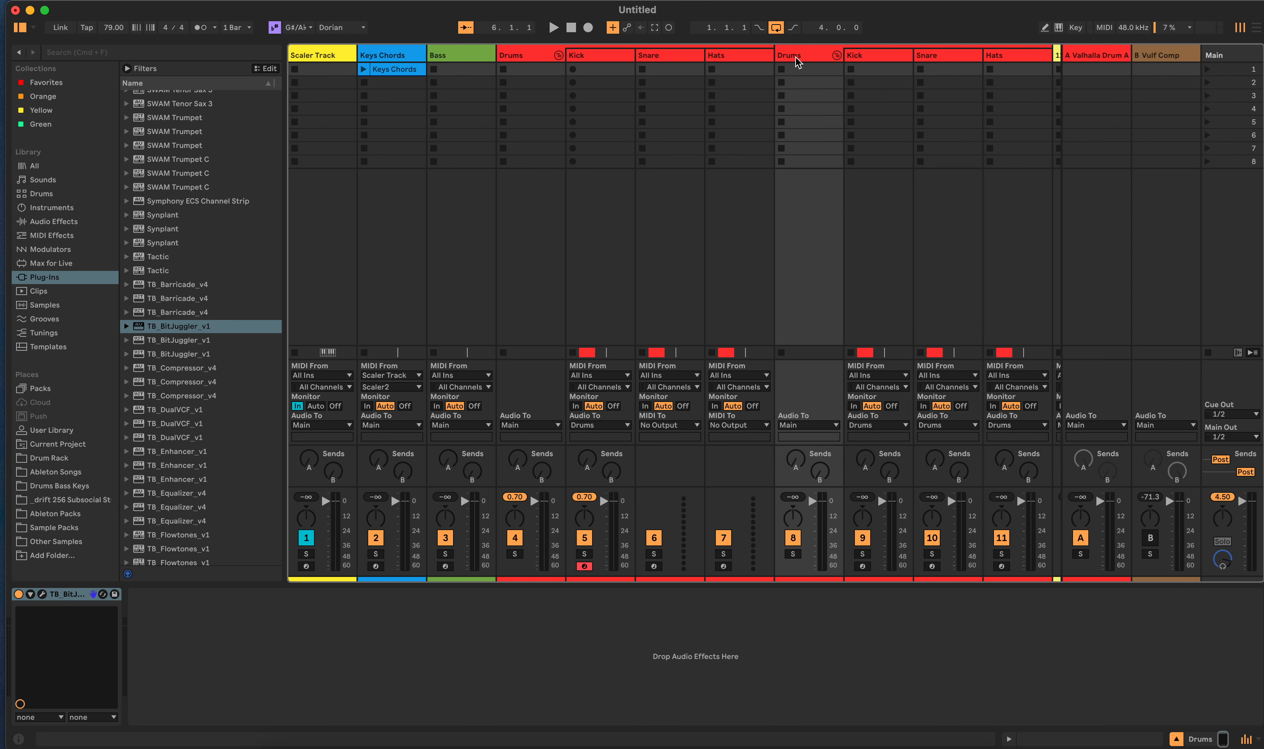
key("Tab")
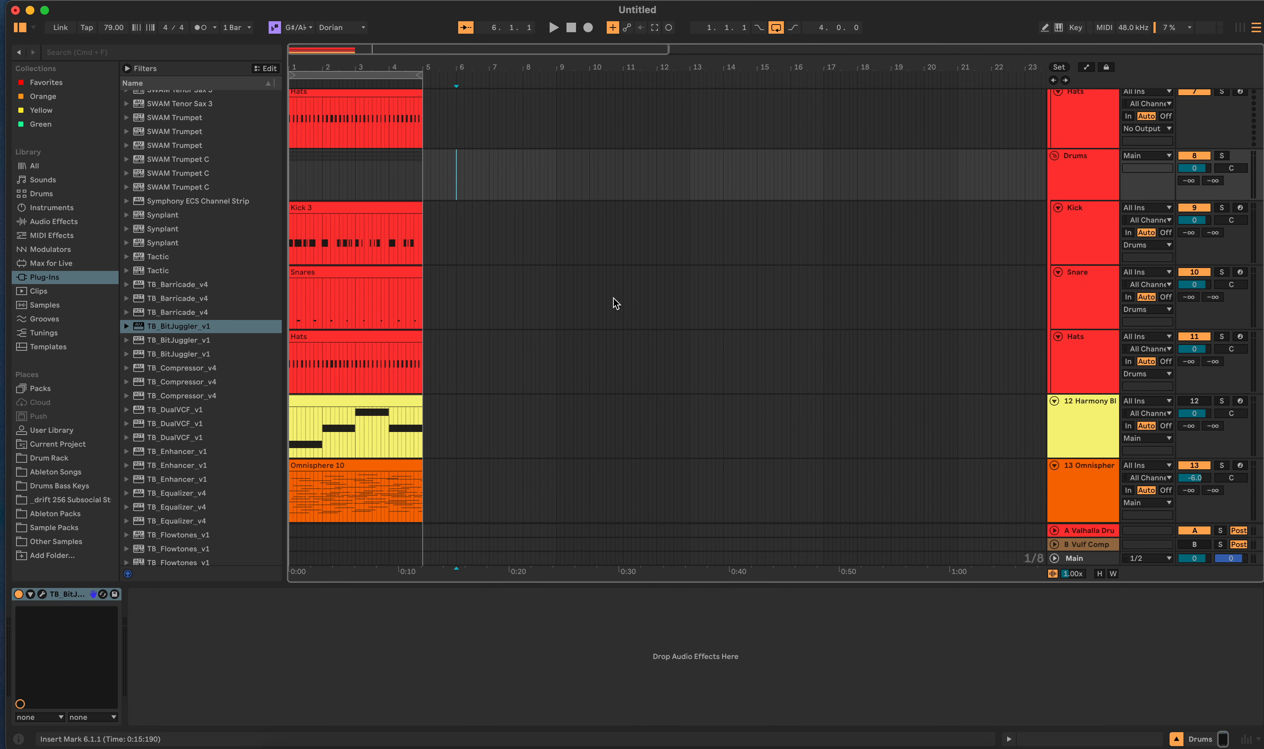
Step: Open the RX1200 on the first Drums group's Kick track and audition the samples on pads 2 and 1
scroll(623, 272, "down", 1)
scroll(632, 241, "up", 6)
left_click(453, 183)
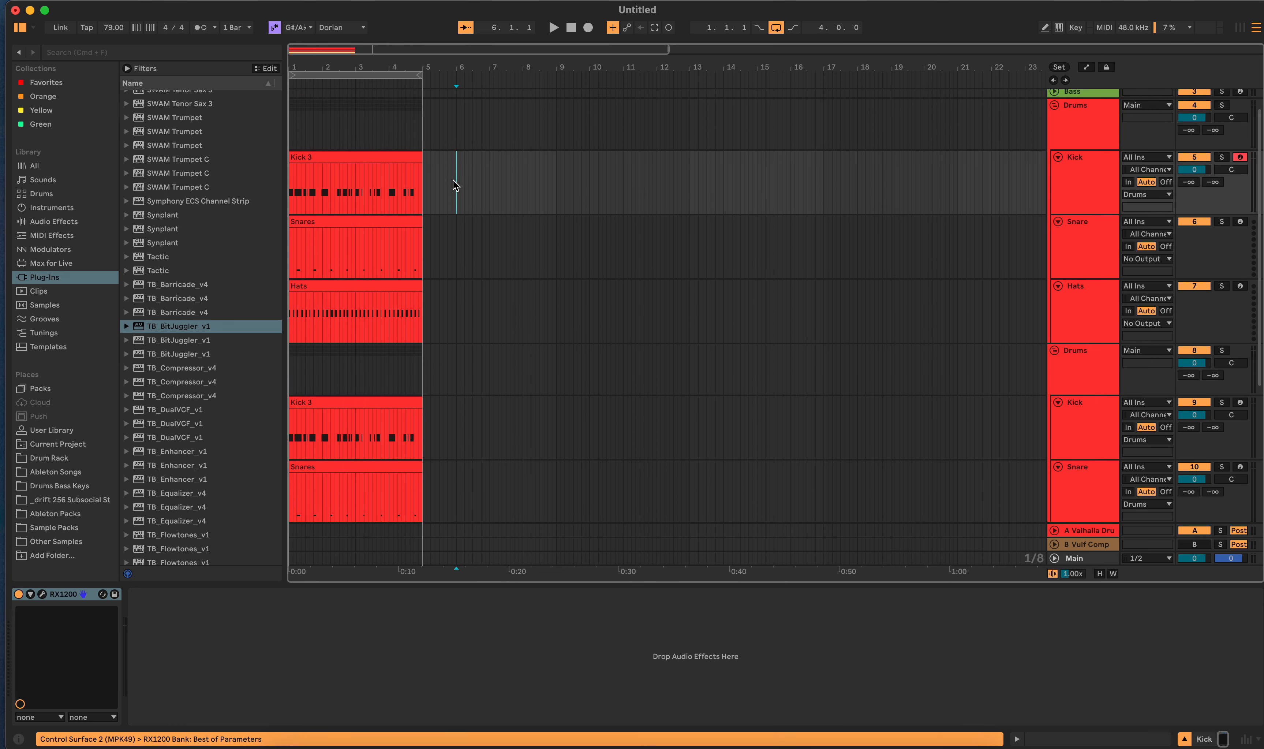
left_click(42, 594)
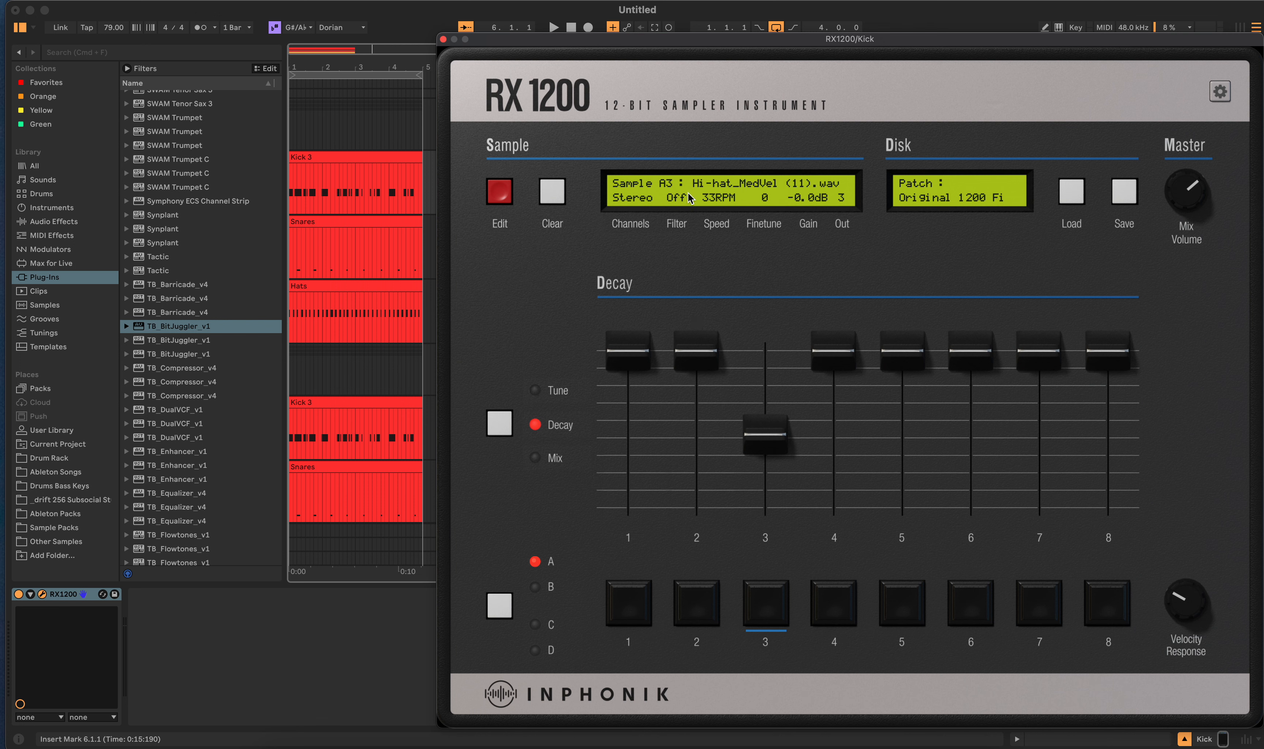
left_click(710, 611)
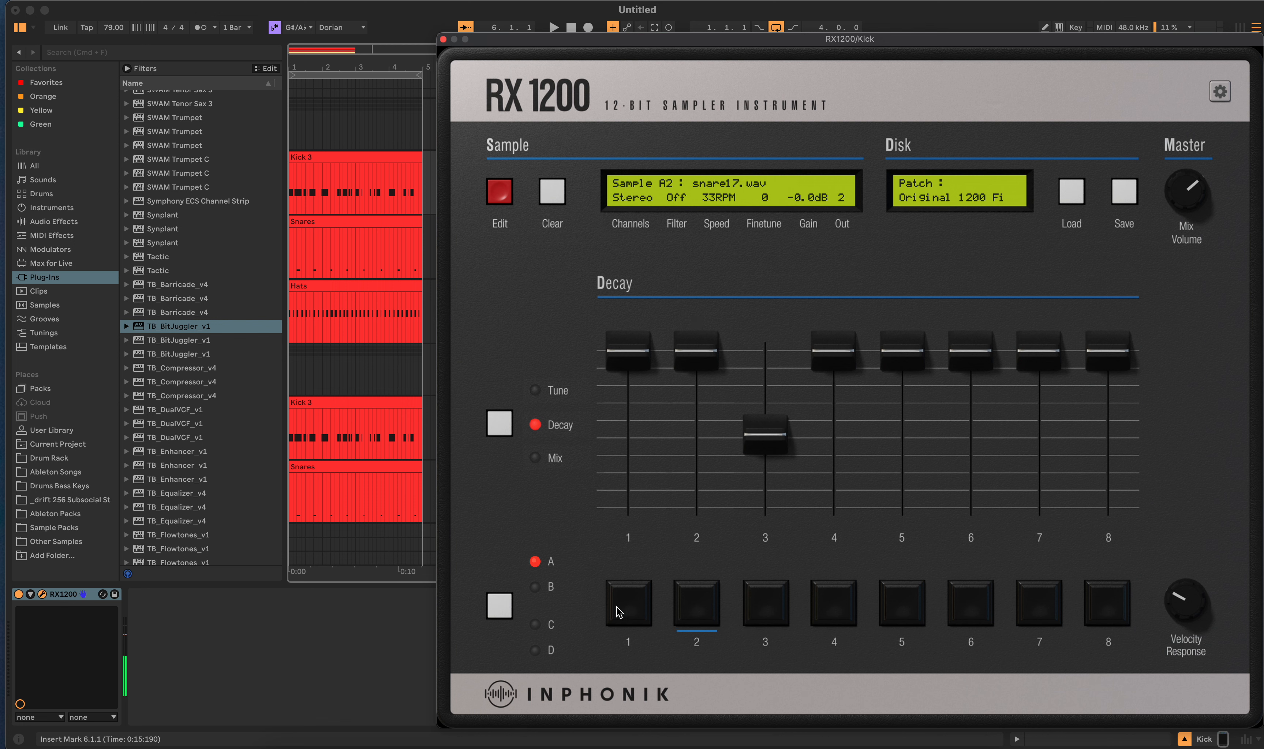
left_click(624, 611)
left_click(636, 611)
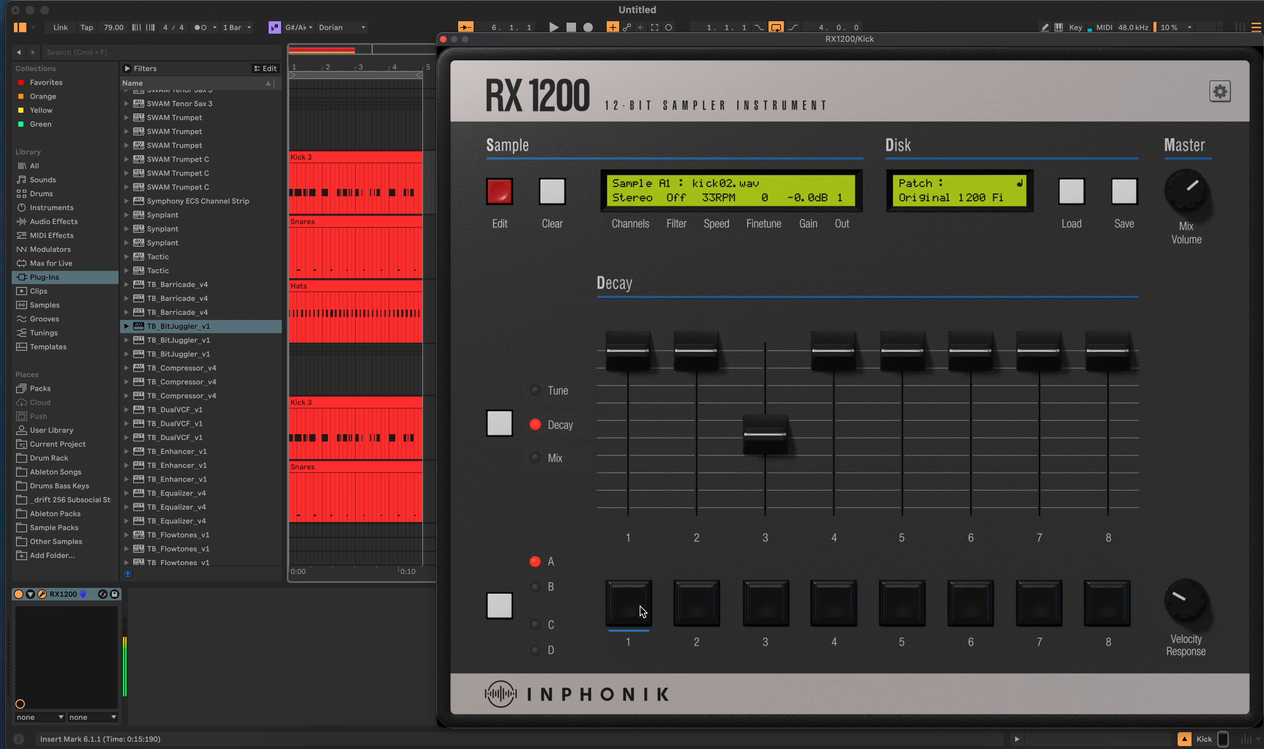
Step: Audition pads 2 and 3 of the RX1200 on the Kick track and look through pad 3's filter options
left_click(684, 602)
left_click(759, 600)
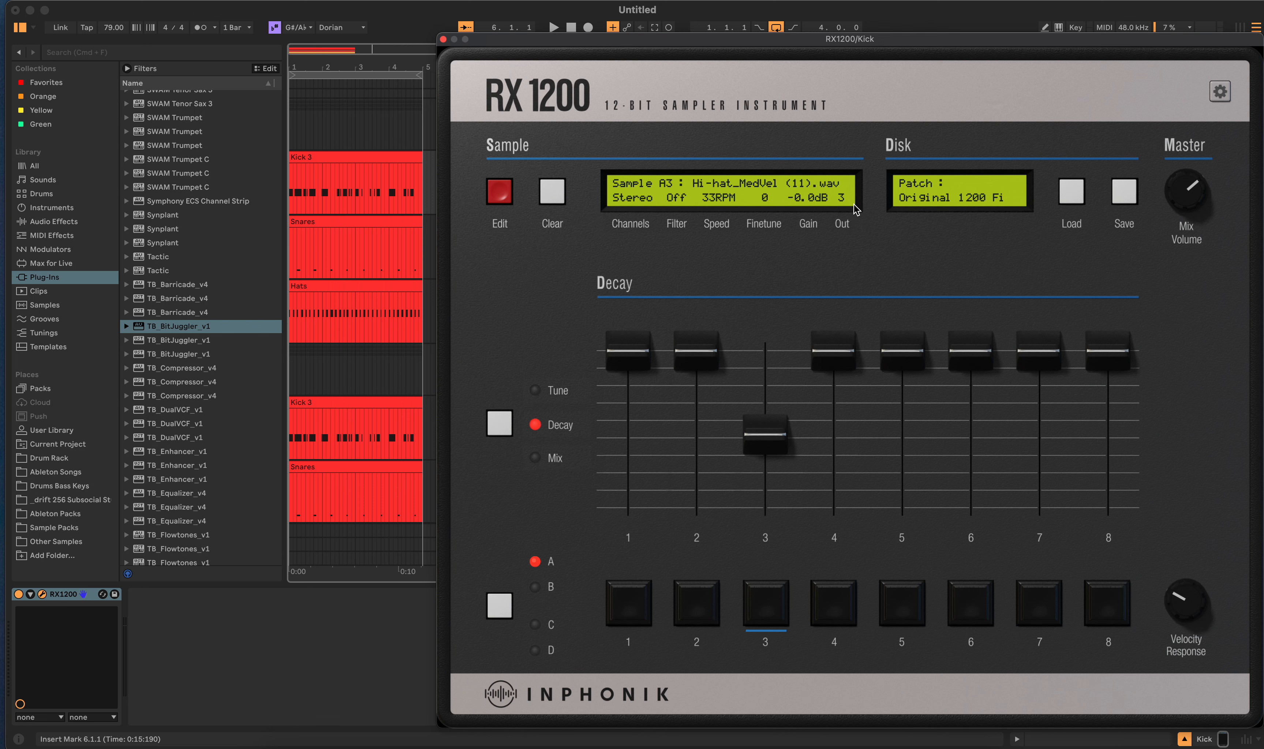
left_click(674, 198)
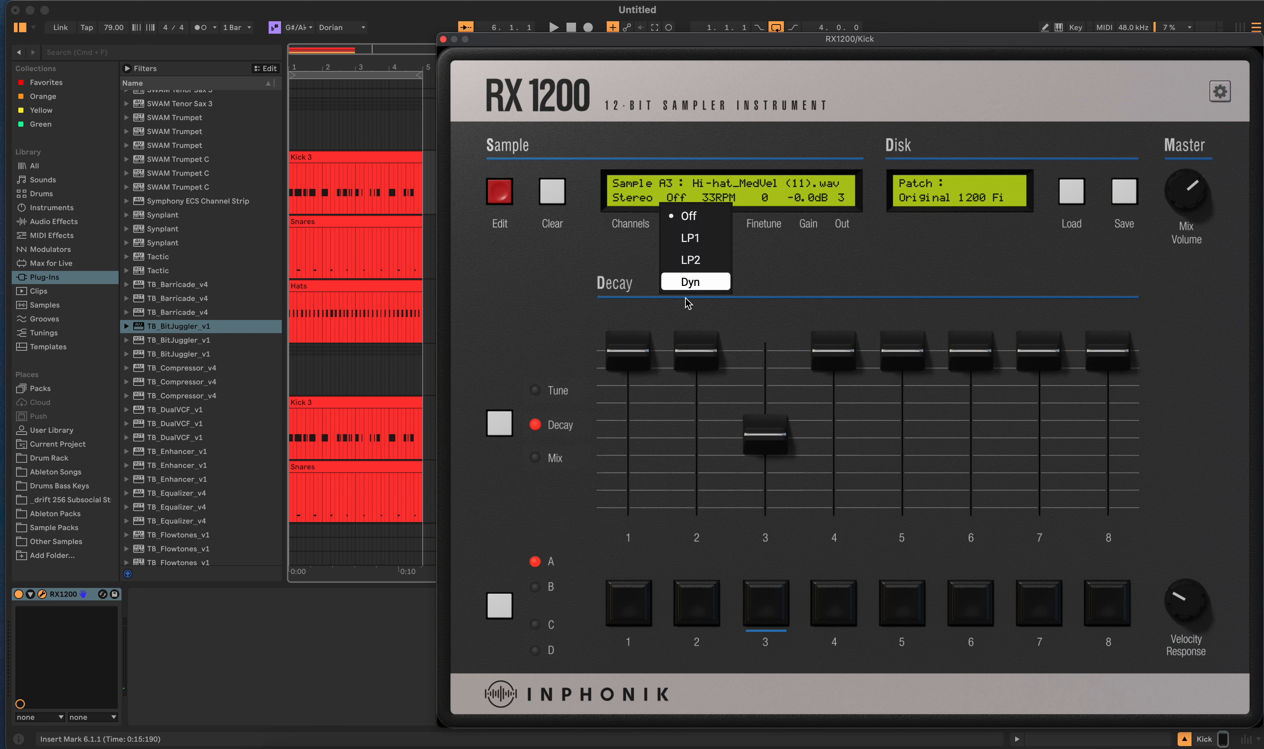
left_click(772, 250)
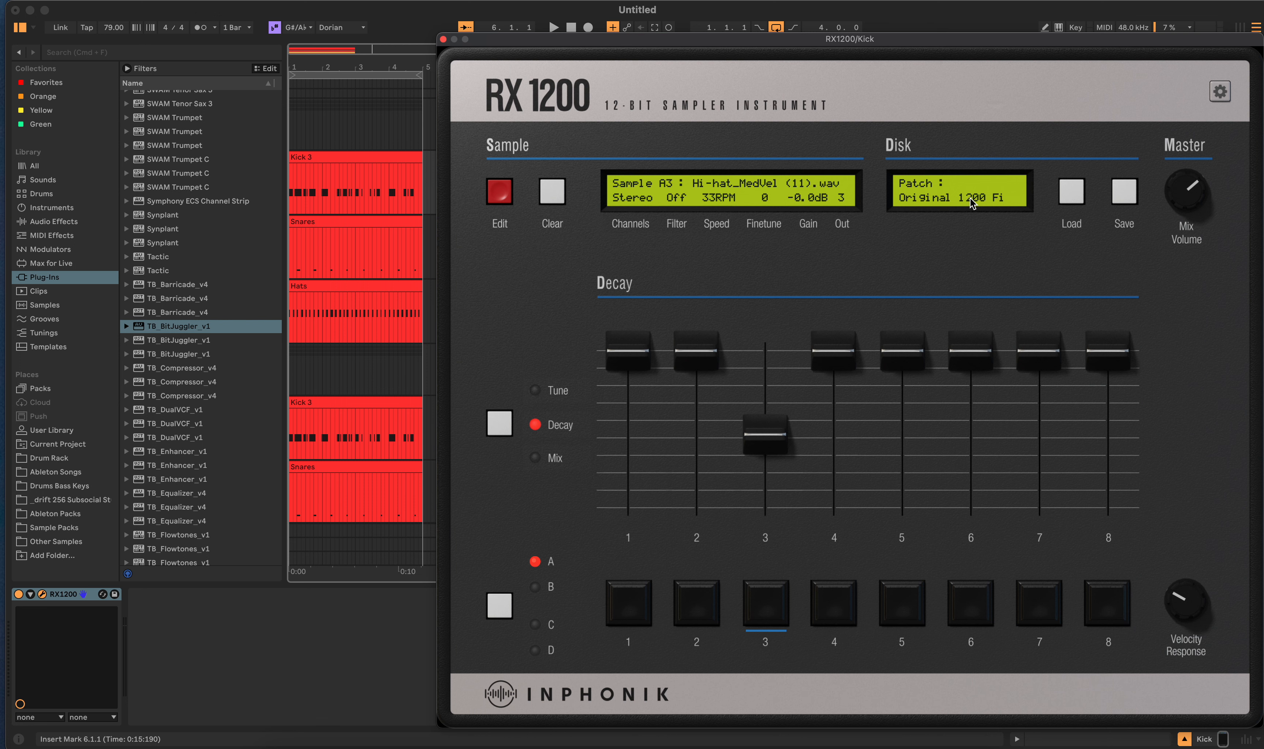
Step: Raise pad 3's Decay to Disabled, audition the hi-hat repeatedly and close the RX1200 window
left_click(768, 618)
left_click_drag(772, 437, 786, 328)
left_click(767, 601)
left_click(767, 601)
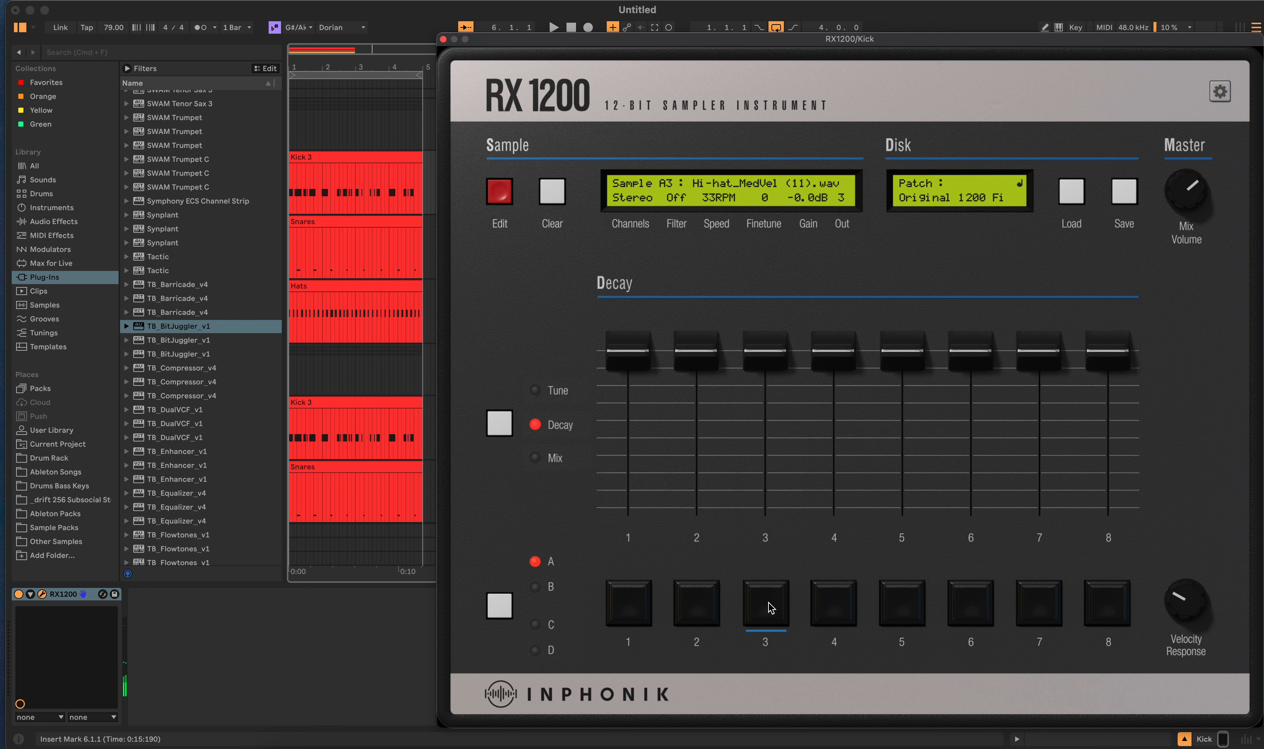
left_click(768, 601)
left_click(768, 599)
left_click(771, 604)
left_click(752, 616)
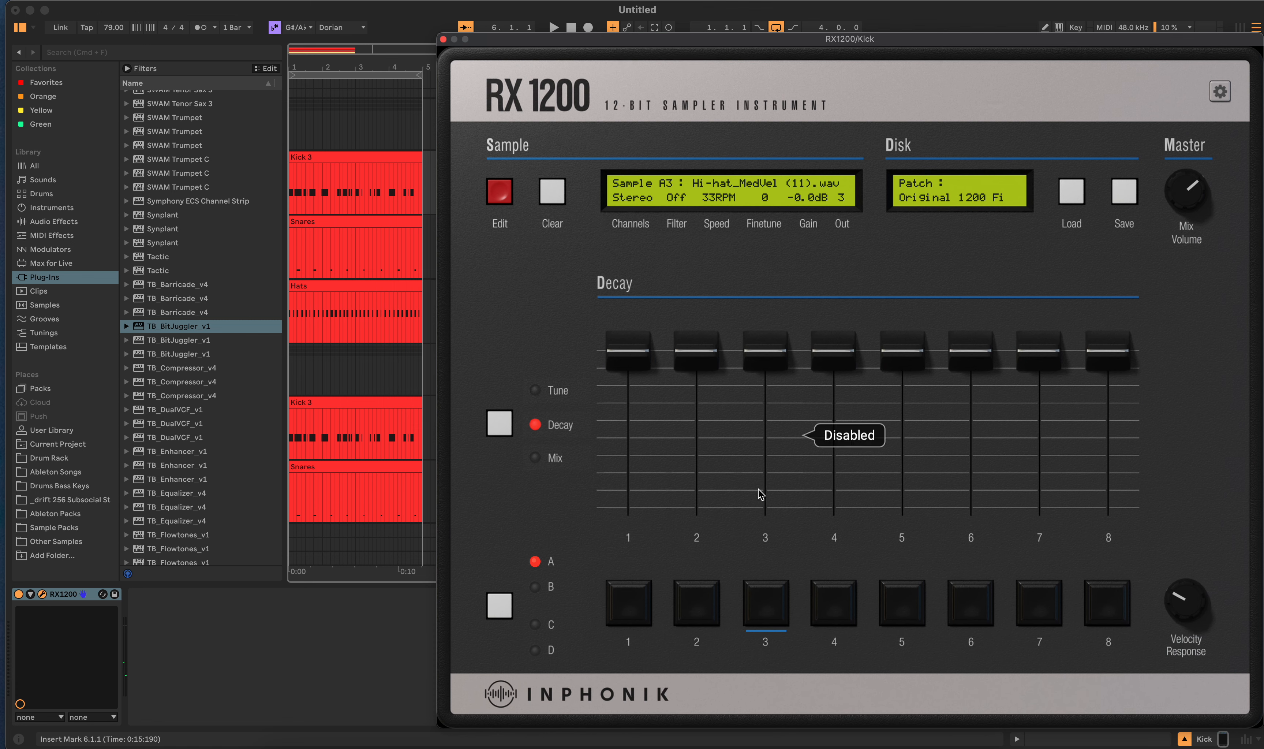
left_click(768, 615)
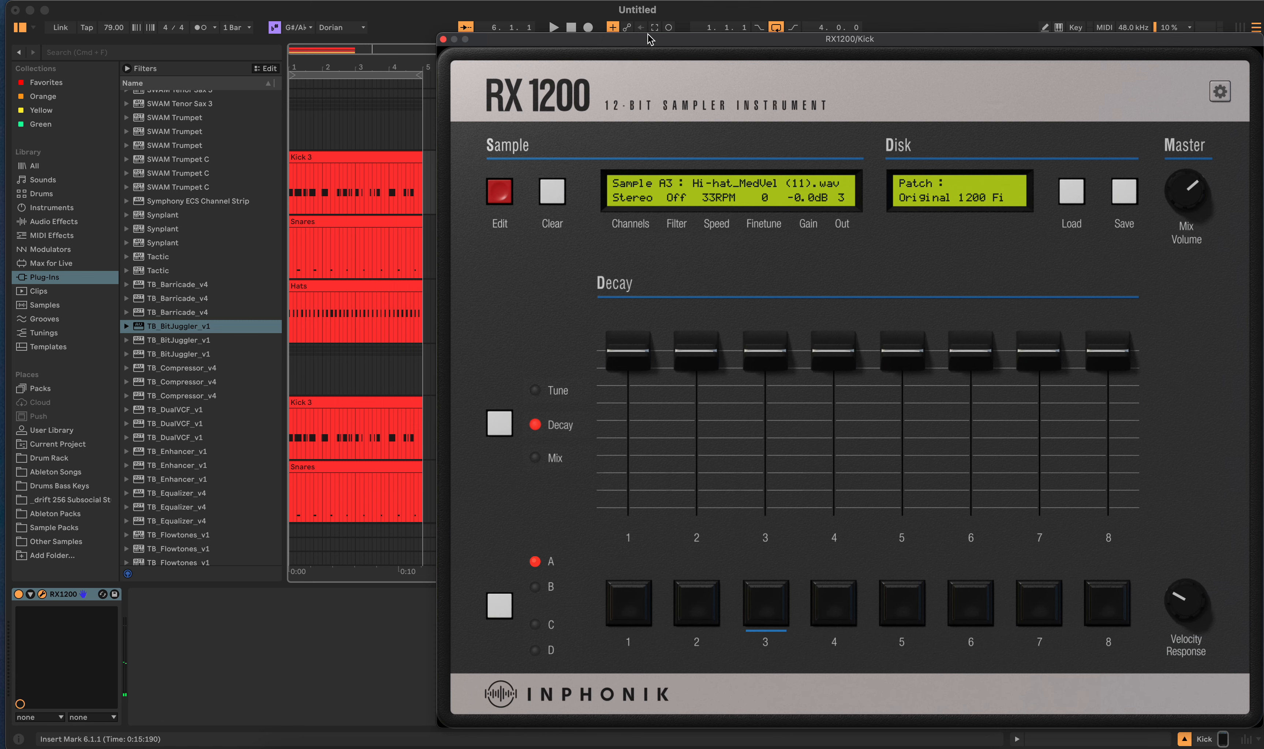
left_click(443, 39)
Step: Check whether the first Drums group's Hats and Snare tracks hold an instrument
left_click(446, 304)
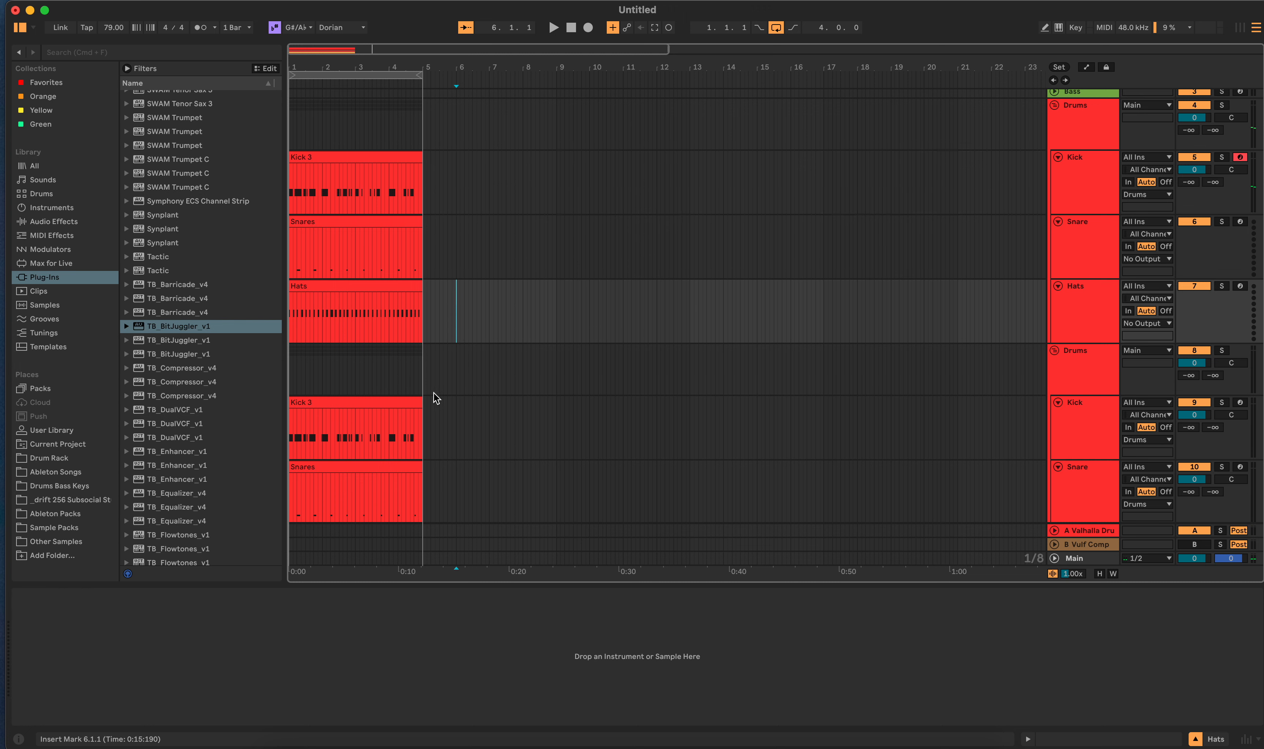
key("shift+Tab")
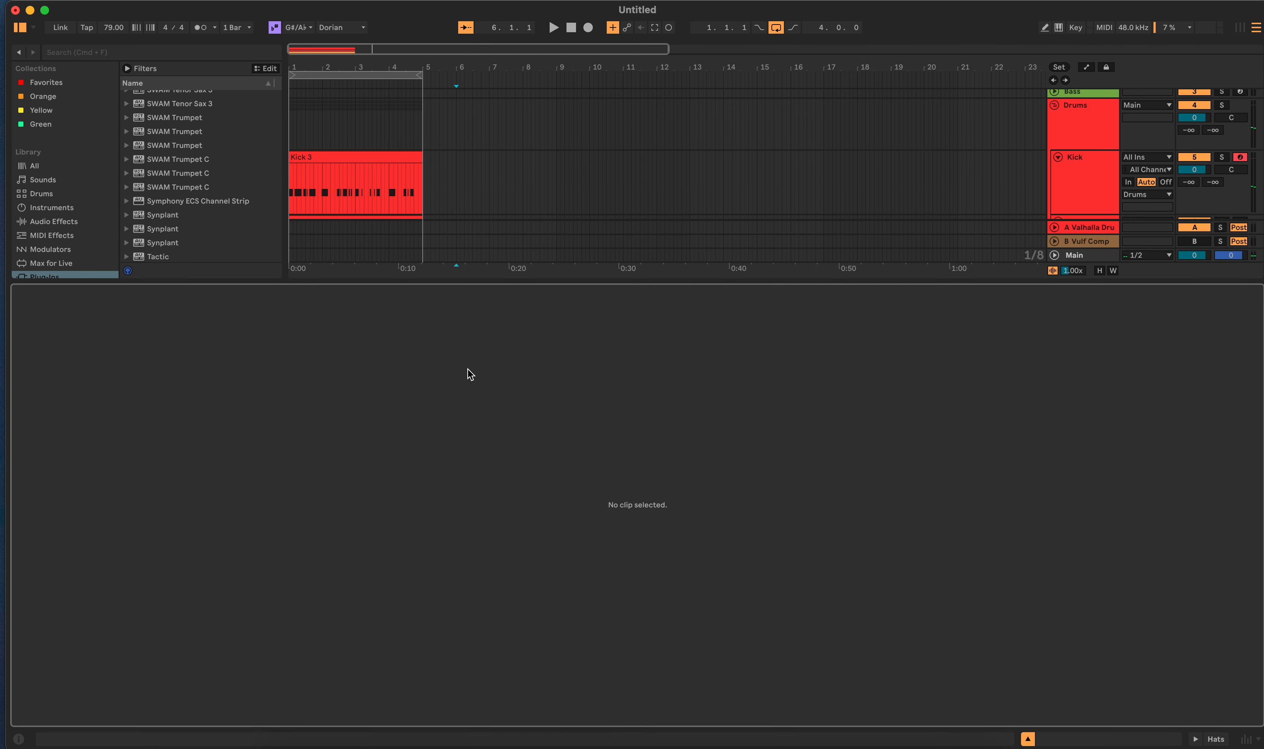
key("shift+Tab")
left_click(447, 309)
left_click(440, 252)
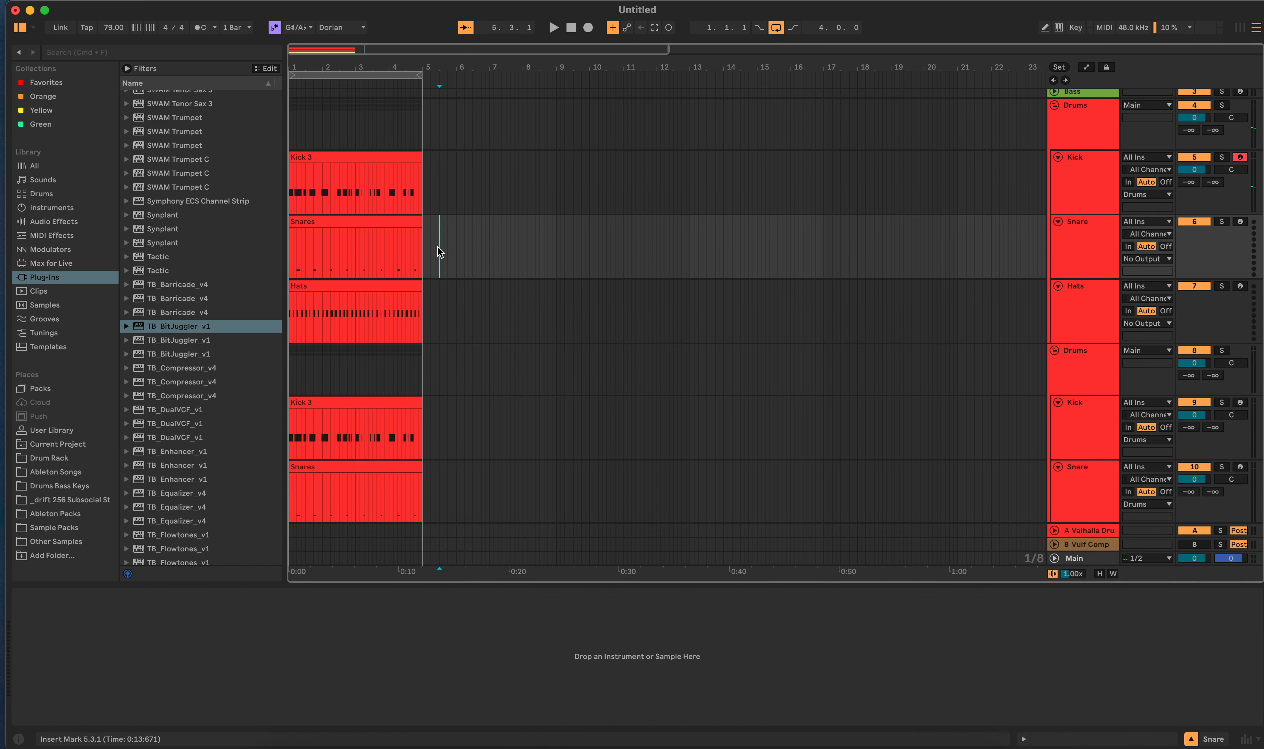
Step: Copy the RX1200 from the first Drums group's Kick track and paste it on the Snare and Hats tracks
left_click(445, 187)
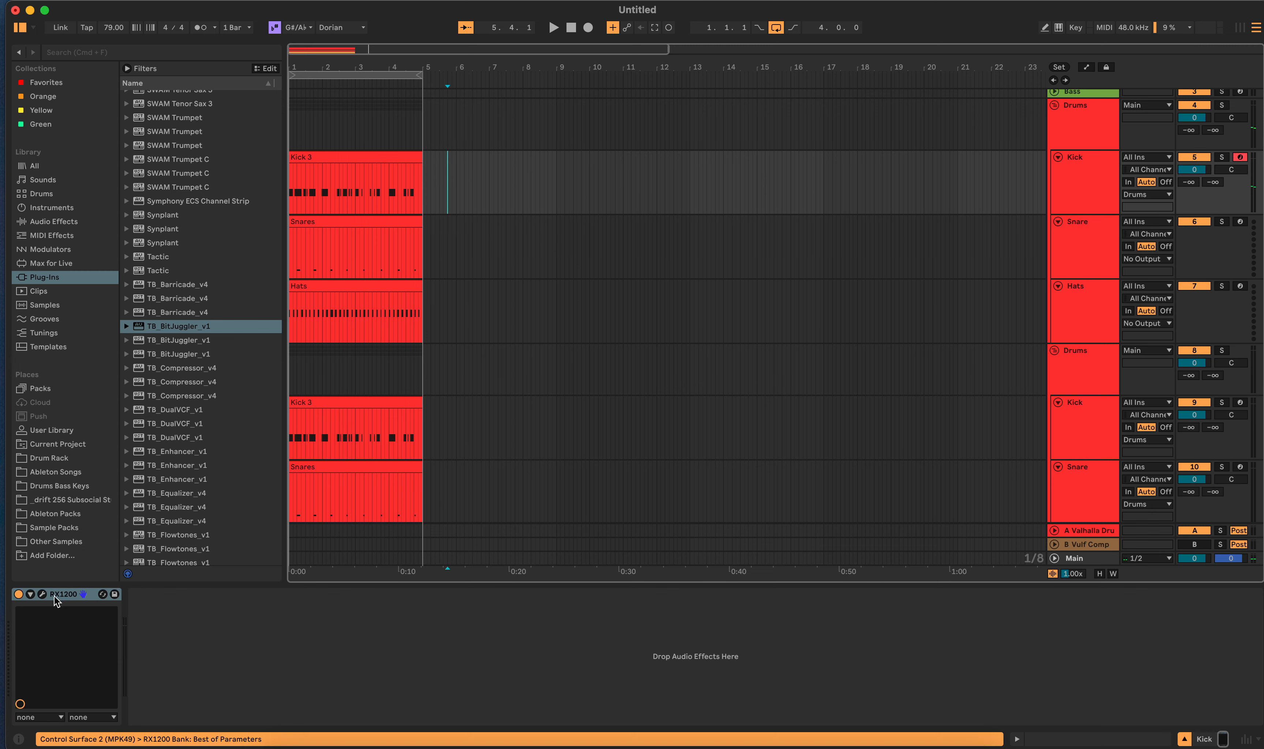
right_click(57, 594)
left_click(82, 420)
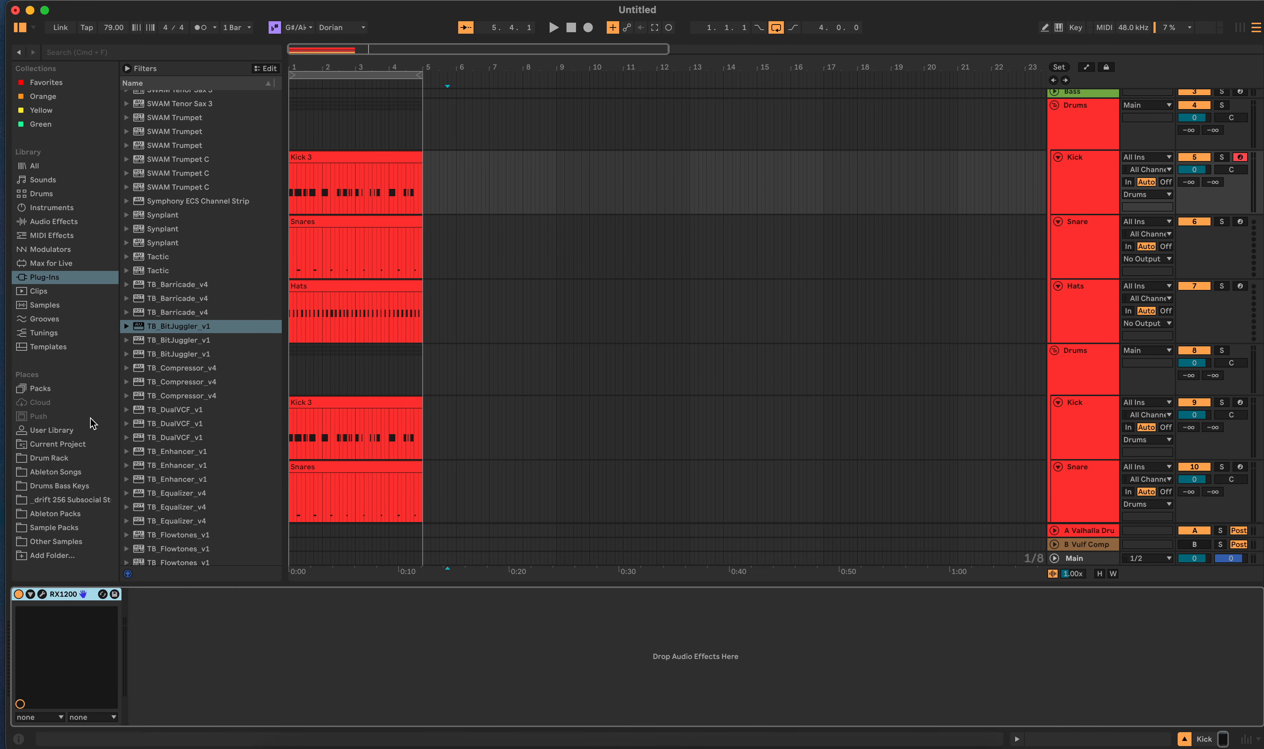
left_click(443, 261)
right_click(247, 606)
left_click(271, 614)
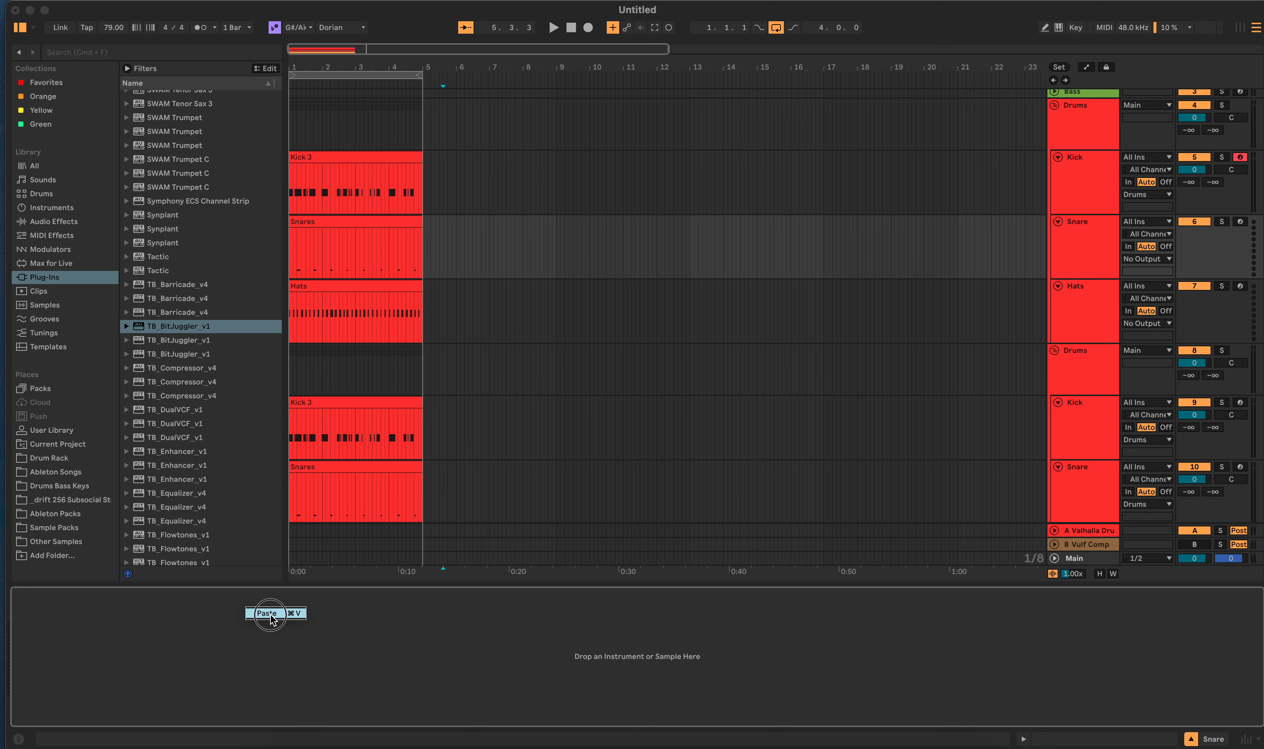
left_click(440, 313)
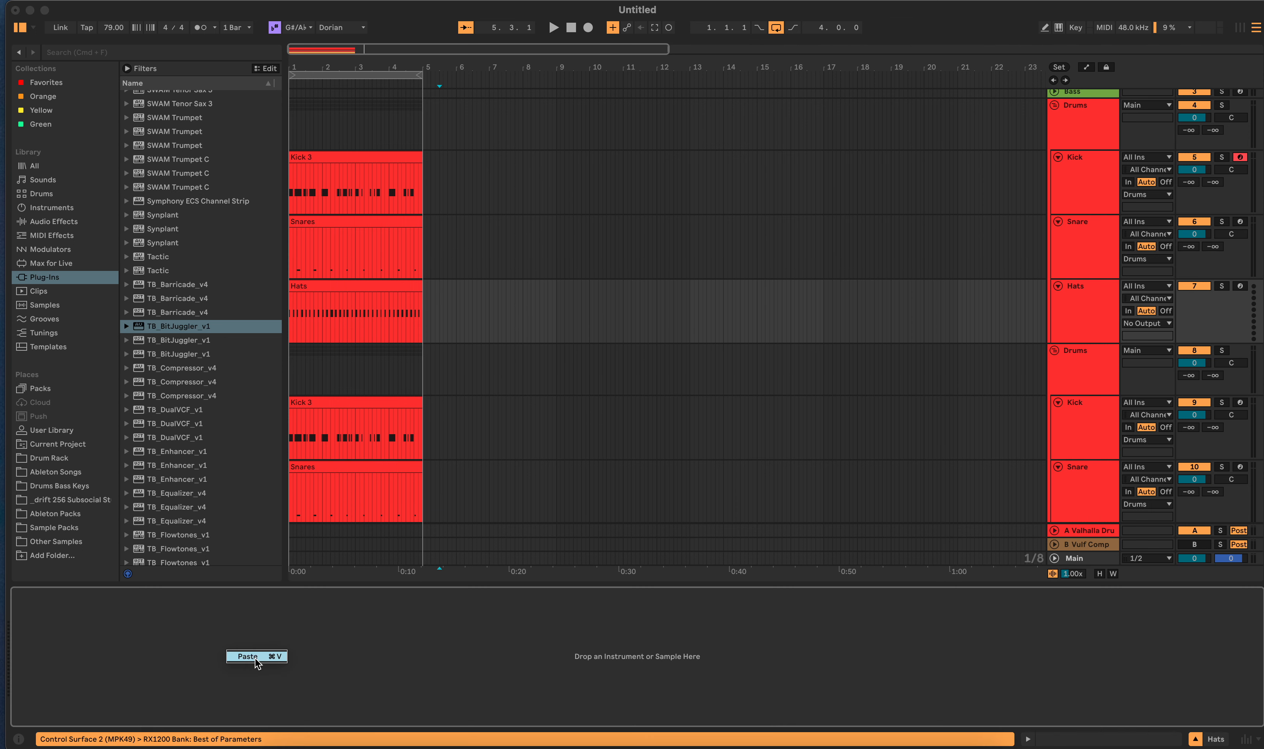
Step: Review the Mix and Tune settings and the velocity response of the Snare track's RX1200, and close its window
left_click(439, 209)
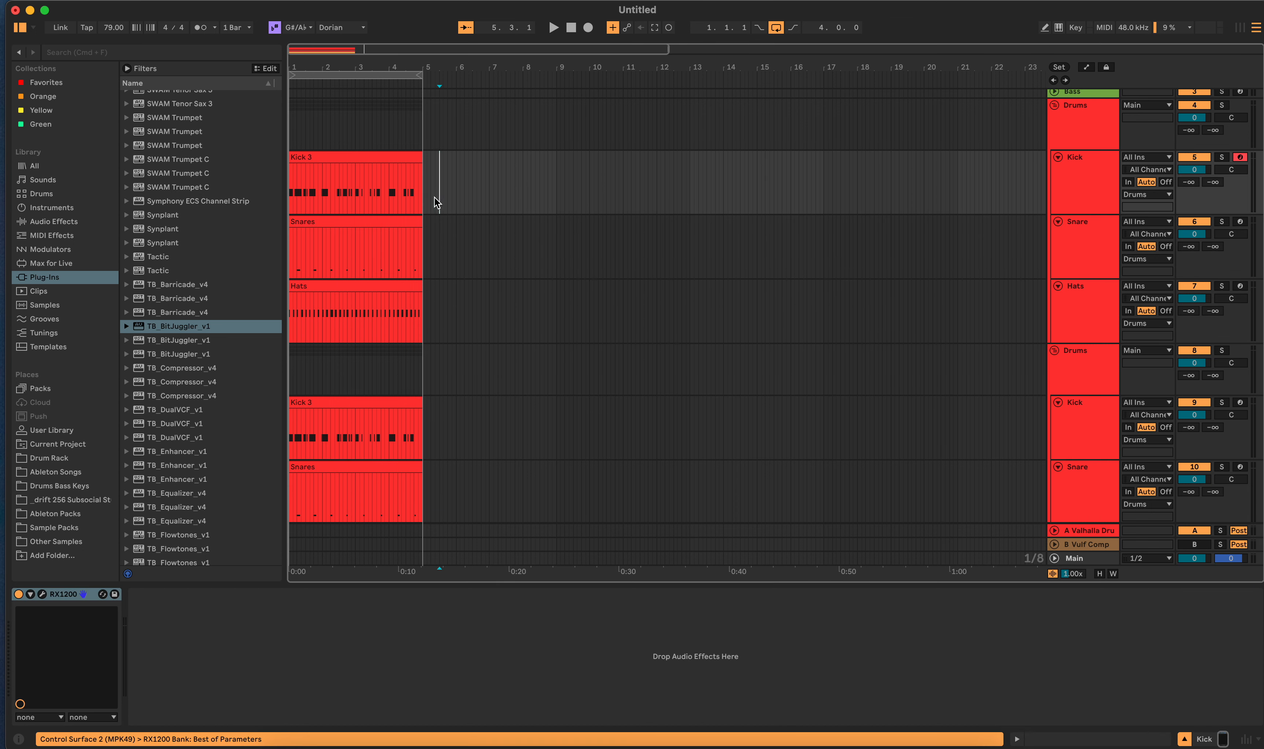
left_click(449, 257)
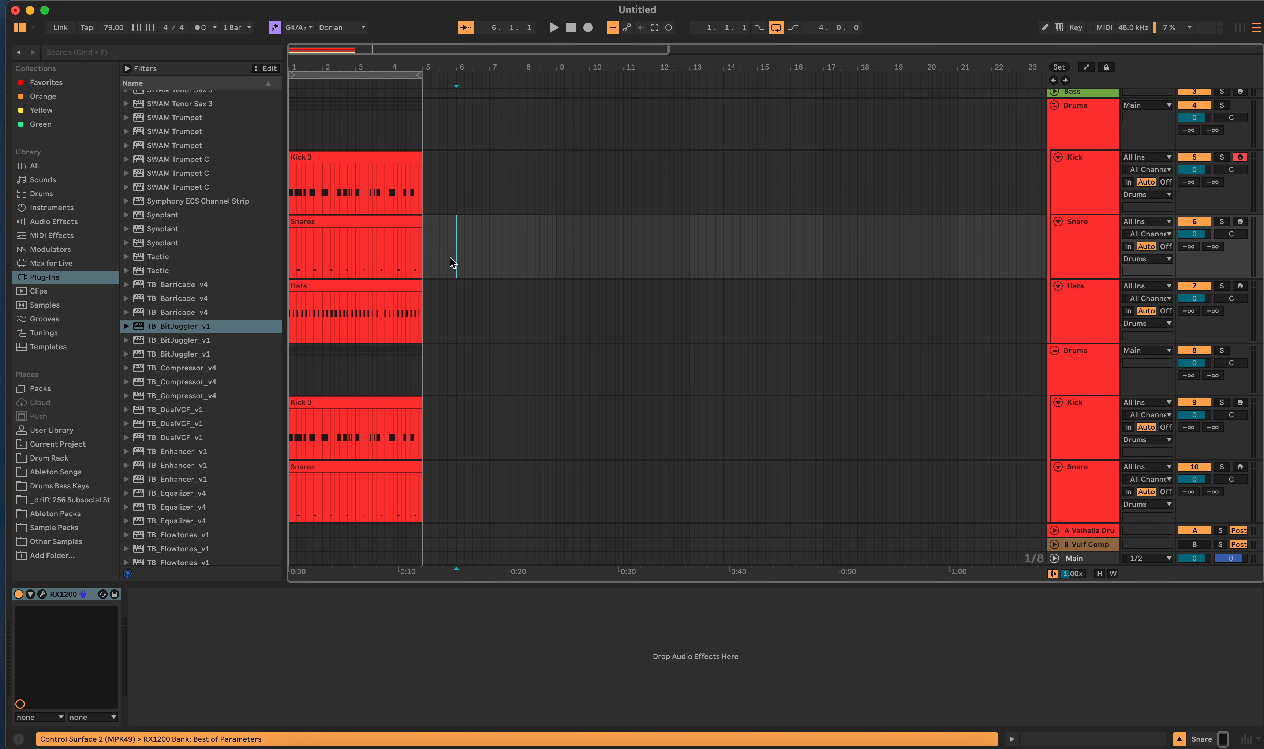
left_click(42, 593)
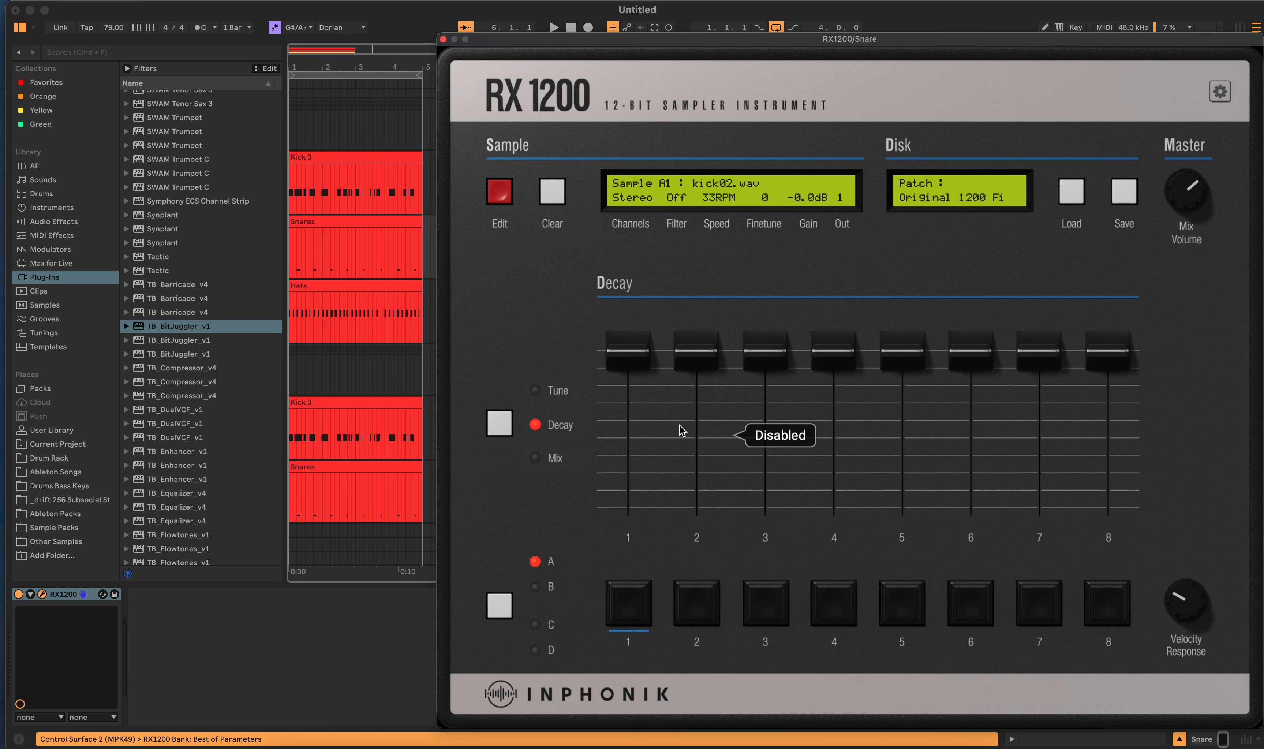
left_click(537, 464)
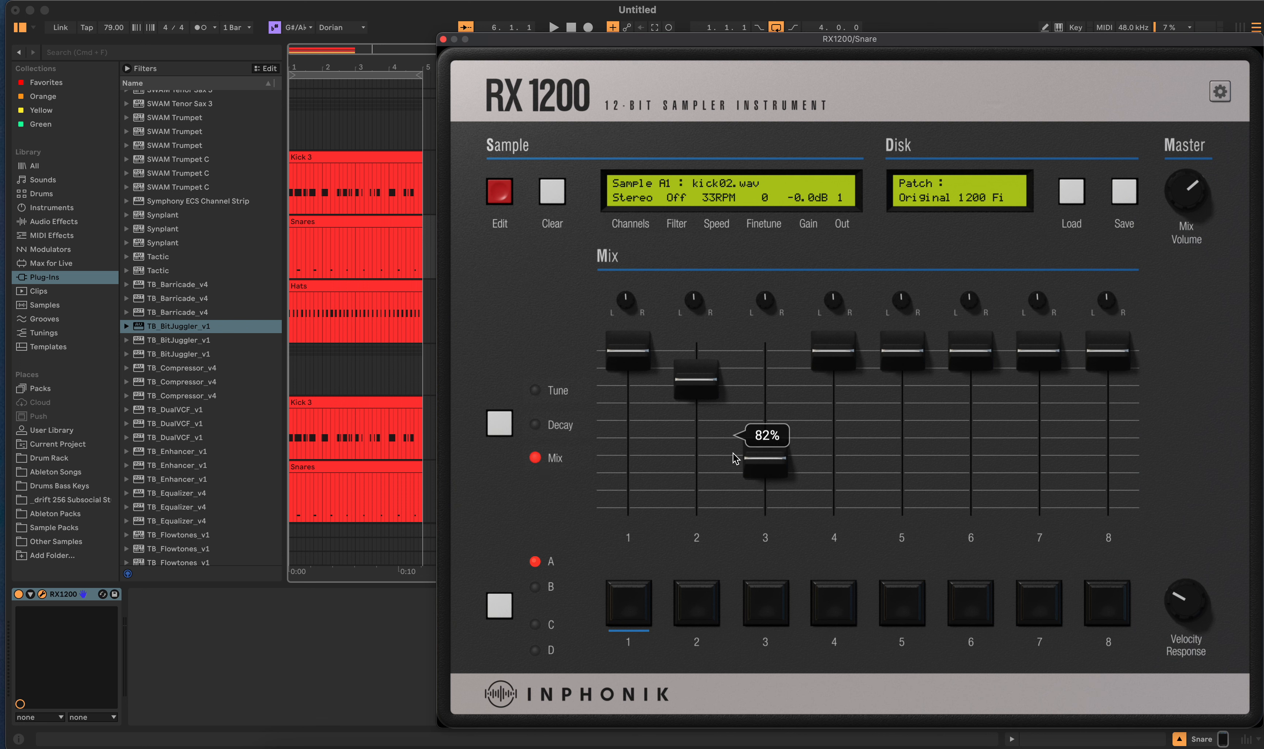
left_click(536, 391)
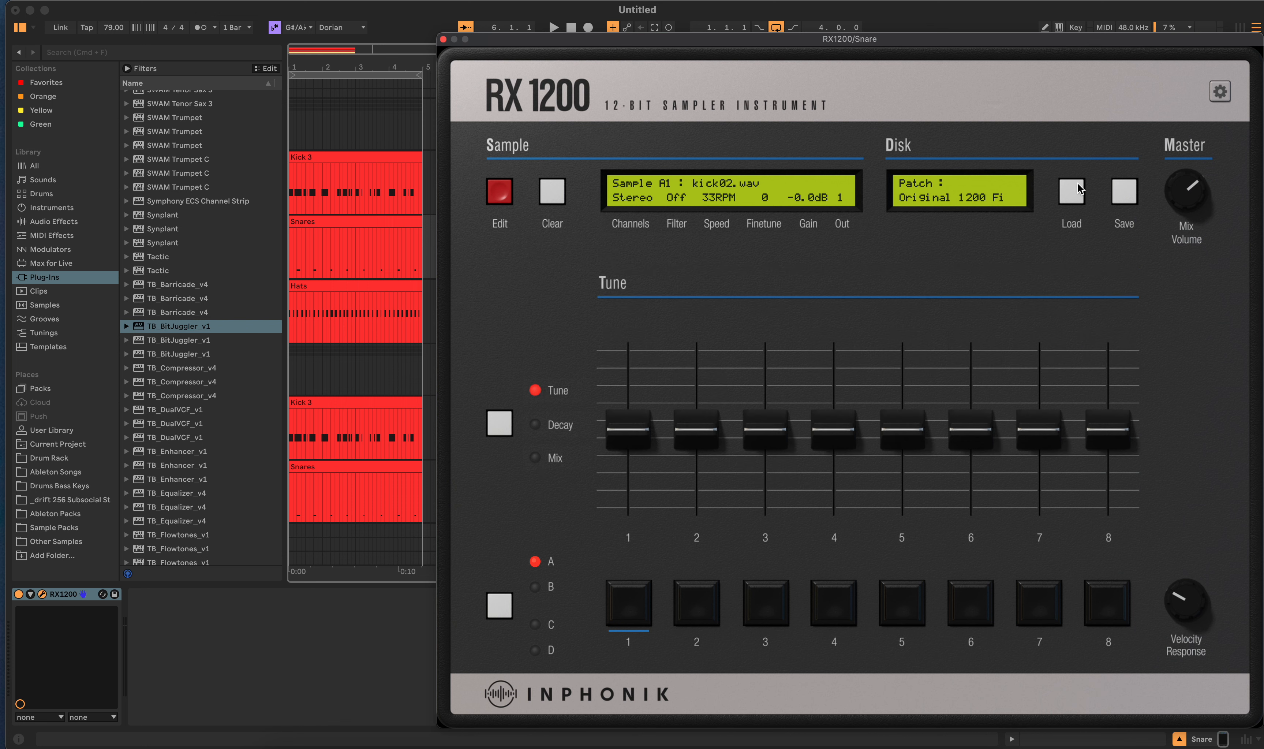
left_click(443, 39)
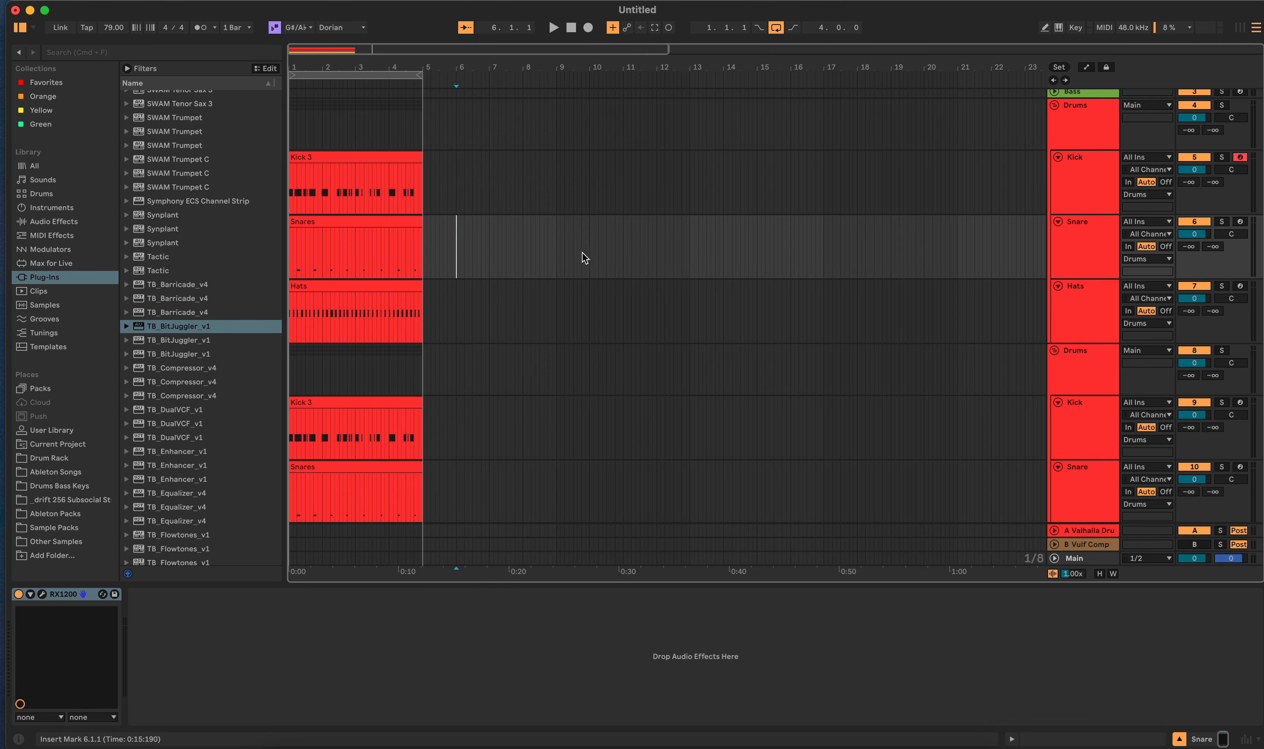
left_click(42, 594)
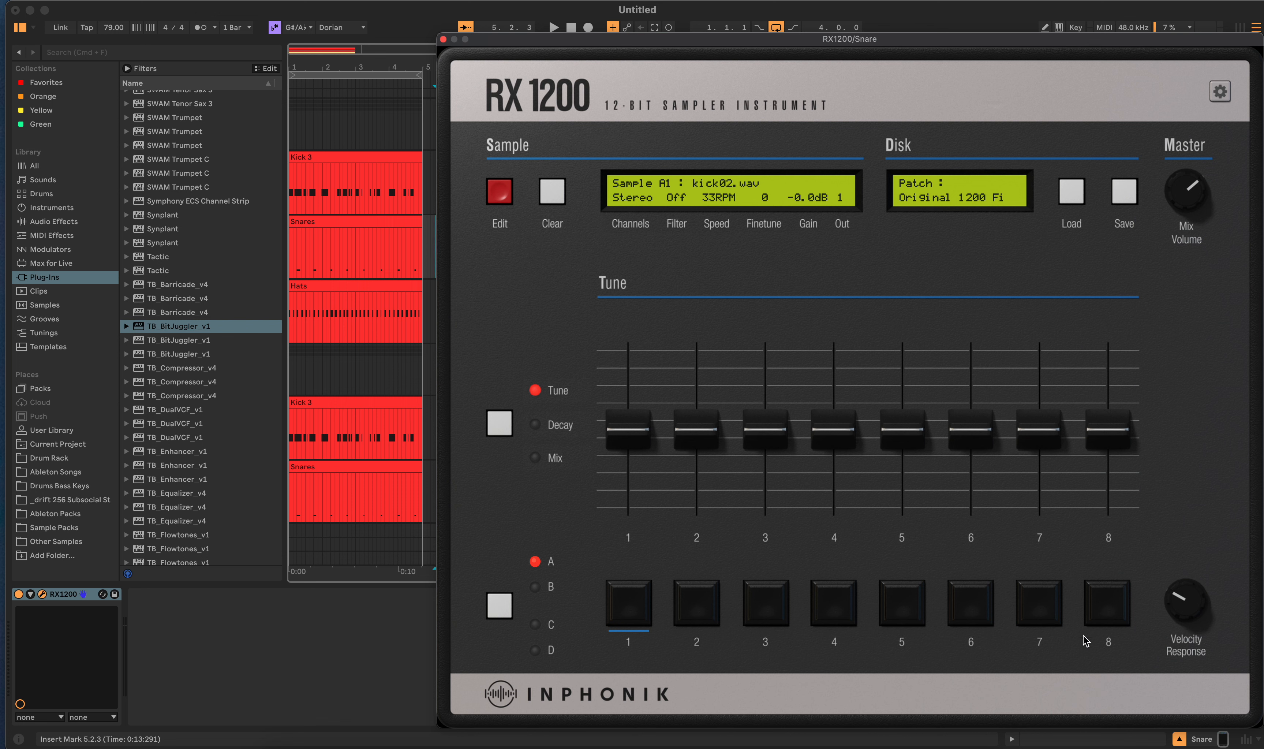
mouse_move(1193, 616)
left_click(444, 39)
Step: Arm the second Drums group's Hats track, track 11, and play its Simpler hi-hat sample
left_click(445, 427)
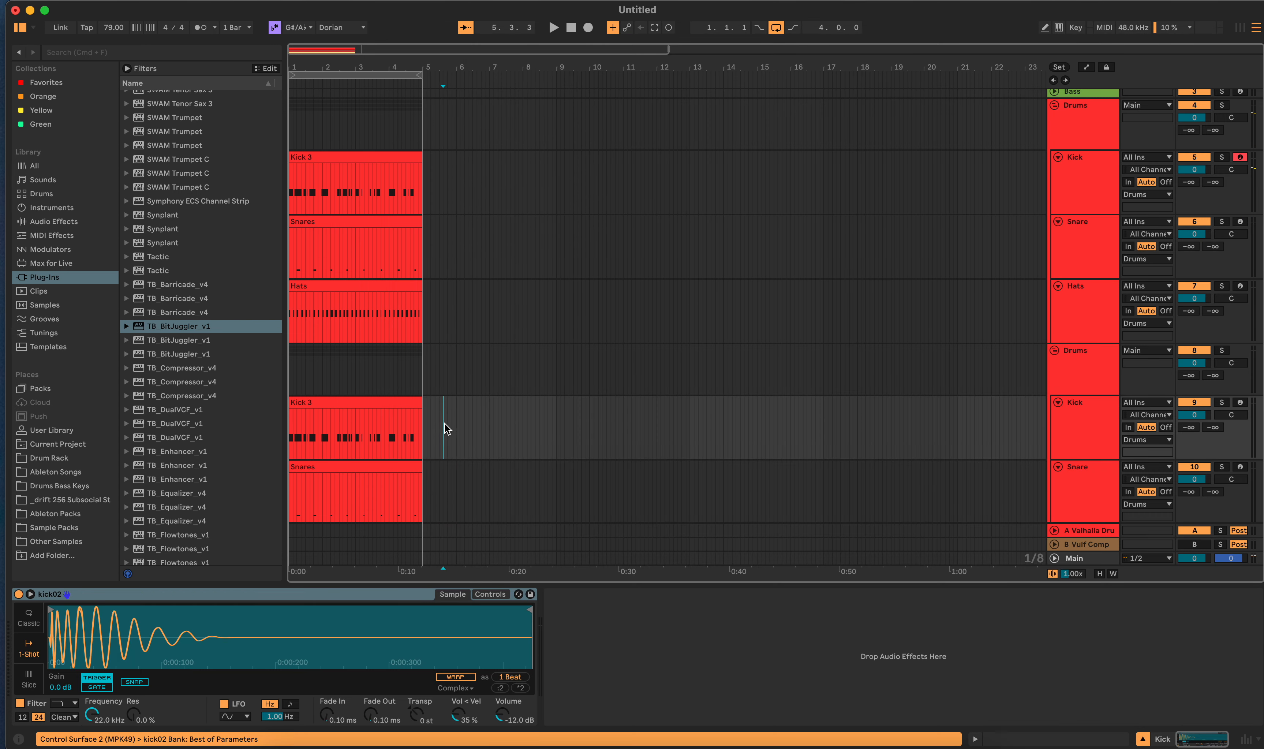
scroll(707, 450, "down", 2)
left_click(1240, 467)
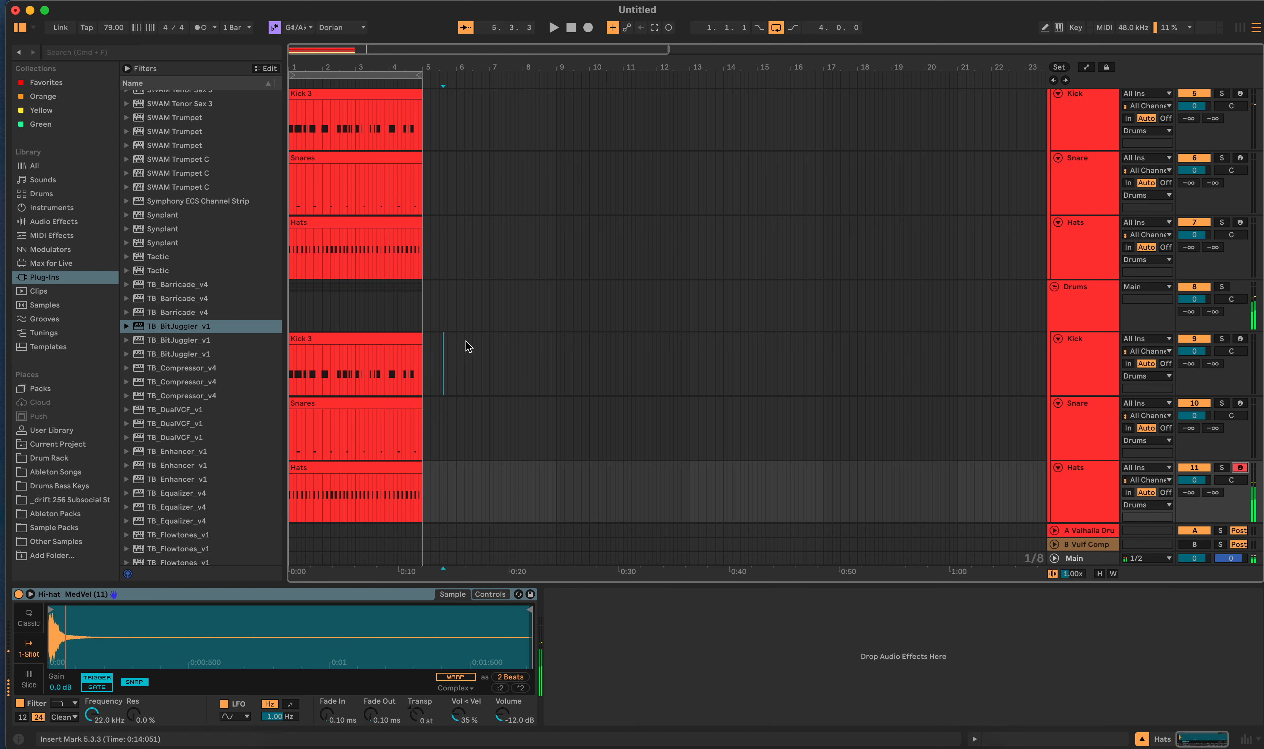
scroll(485, 328, "up", 3)
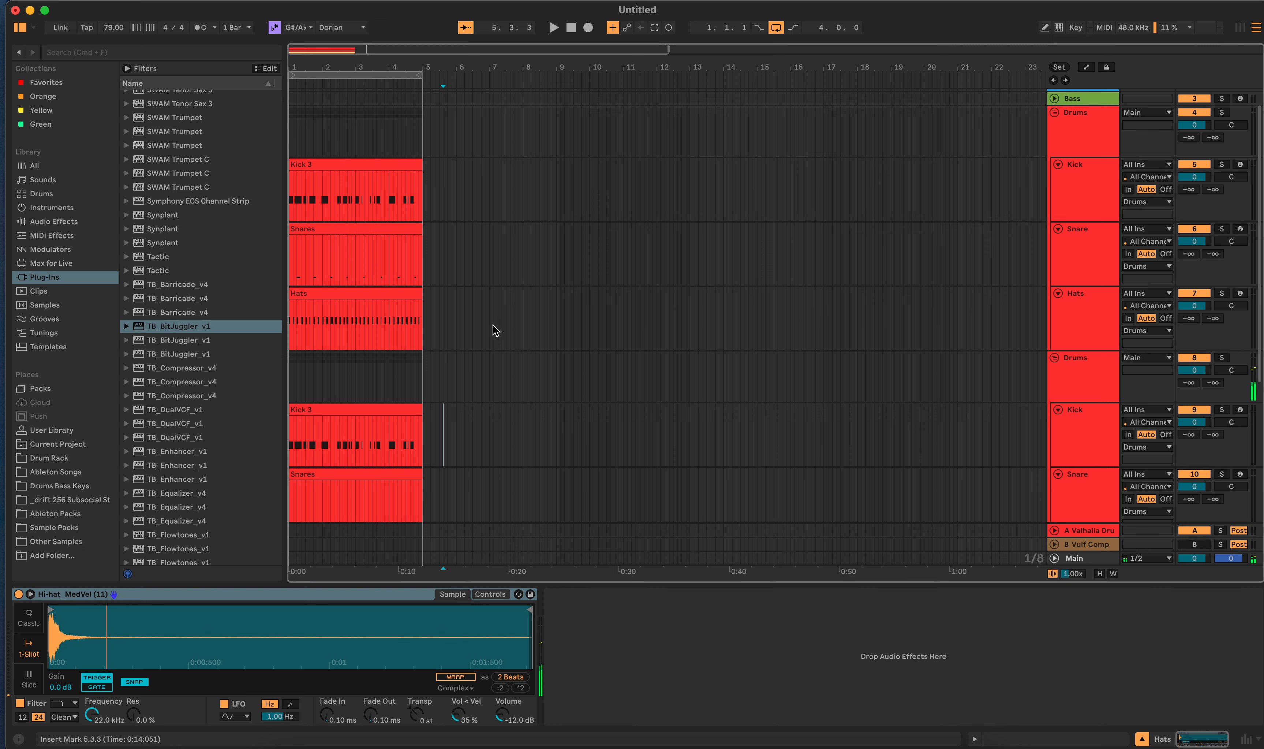
Step: Move TB_BitJuggler_v1 from the second Drums group to that group's Kick track, track 9
left_click(454, 382)
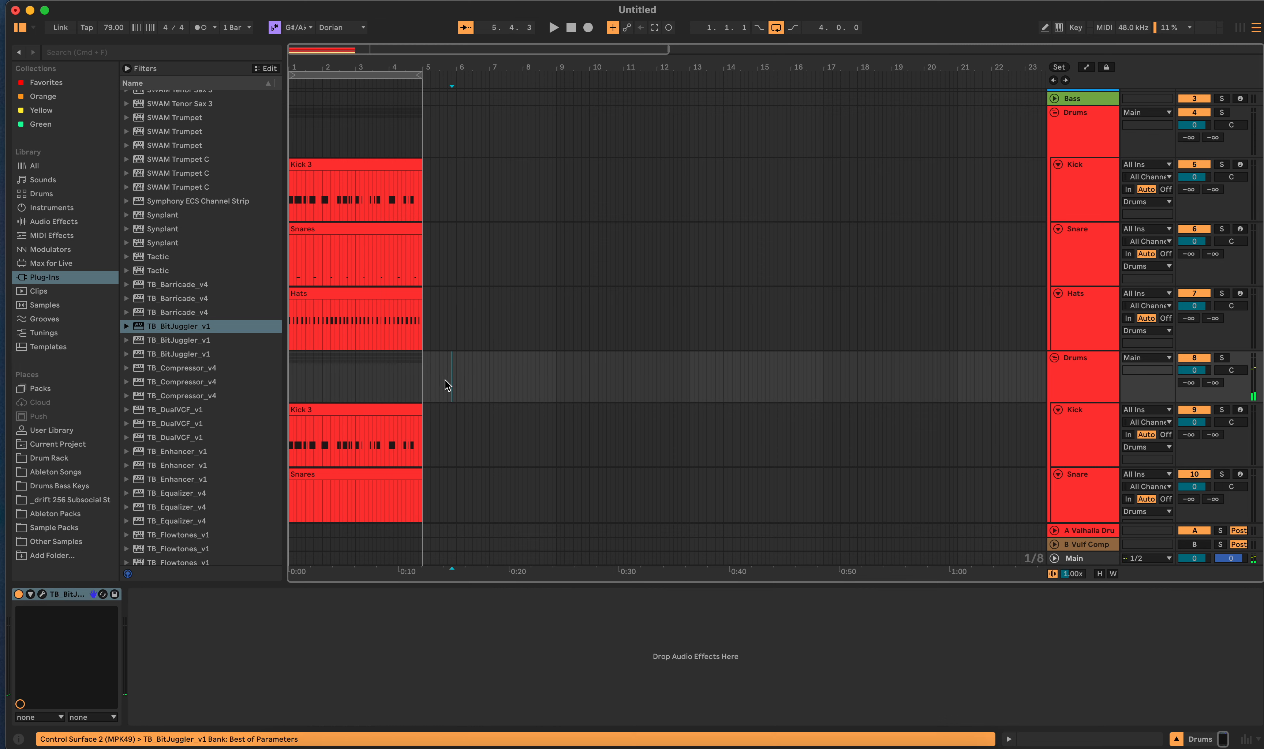
left_click(449, 193)
left_click(446, 380)
scroll(582, 418, "down", 8)
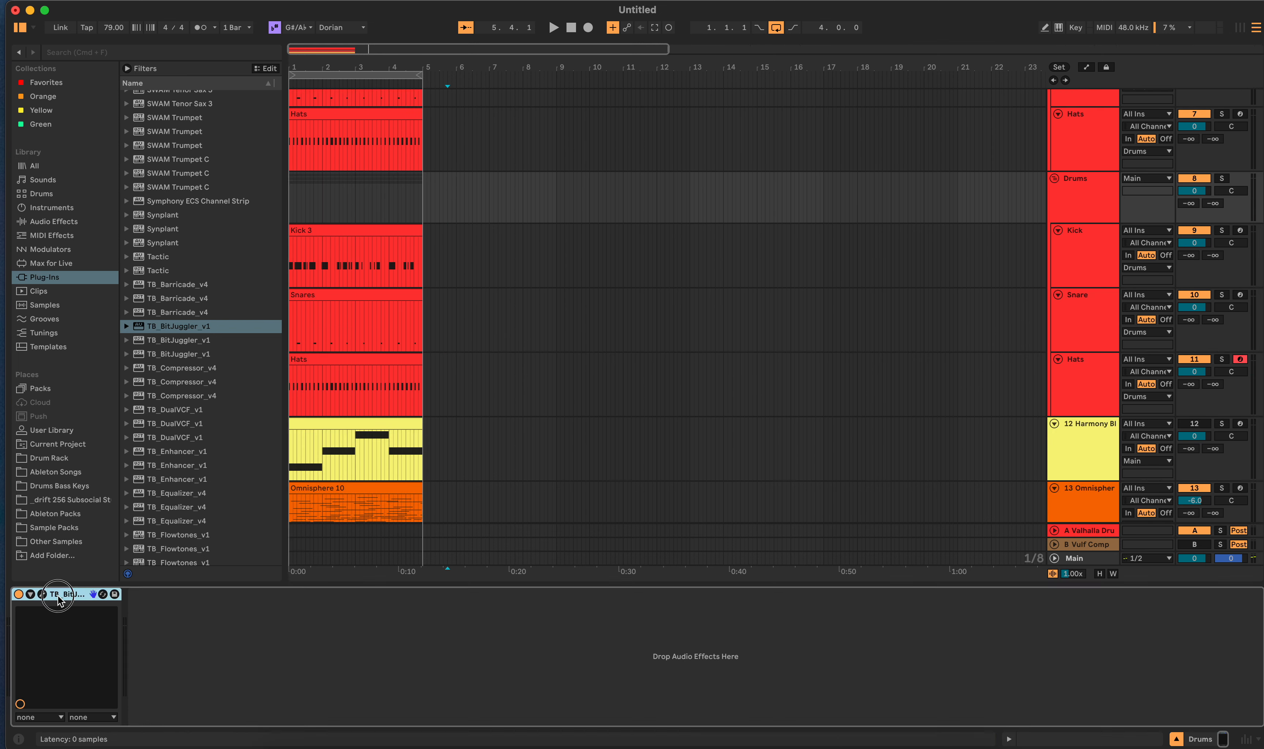
left_click(444, 265)
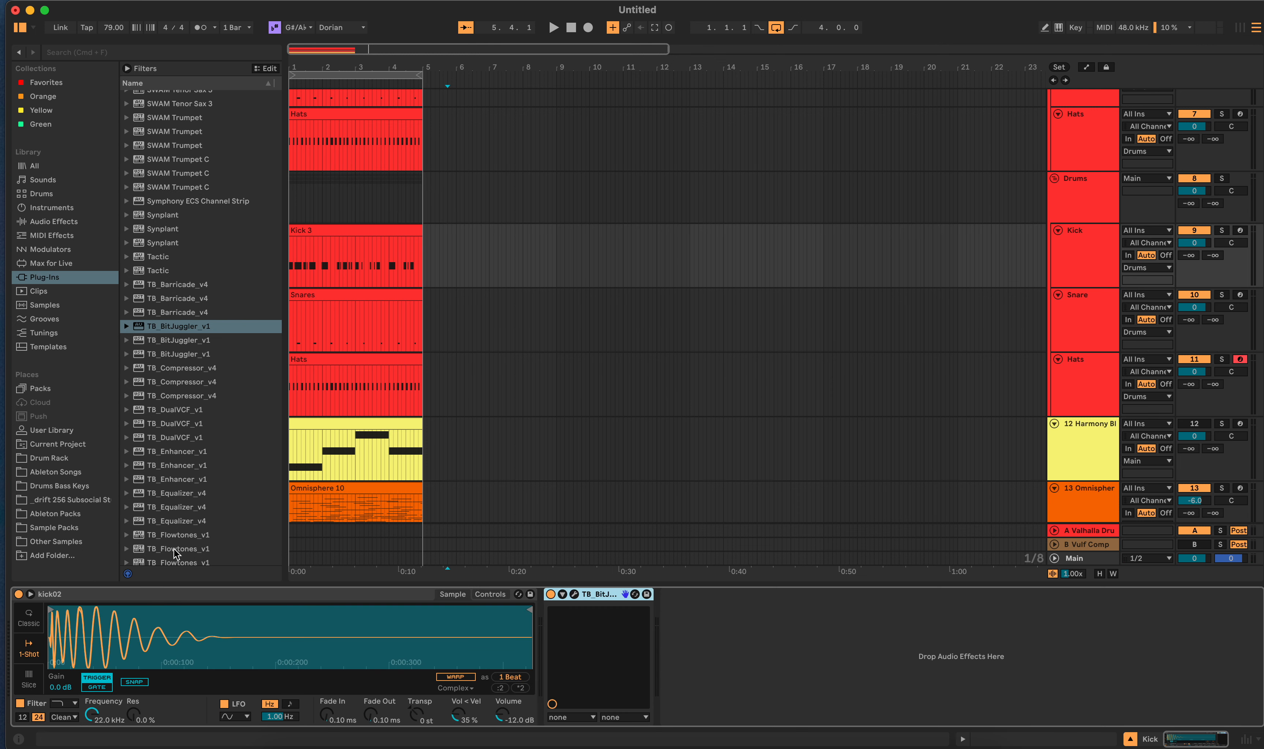
Step: Copy TB_BitJuggler_v1 from the second group's Kick track and paste it after the Simplers on the Snare and Hats tracks
right_click(605, 594)
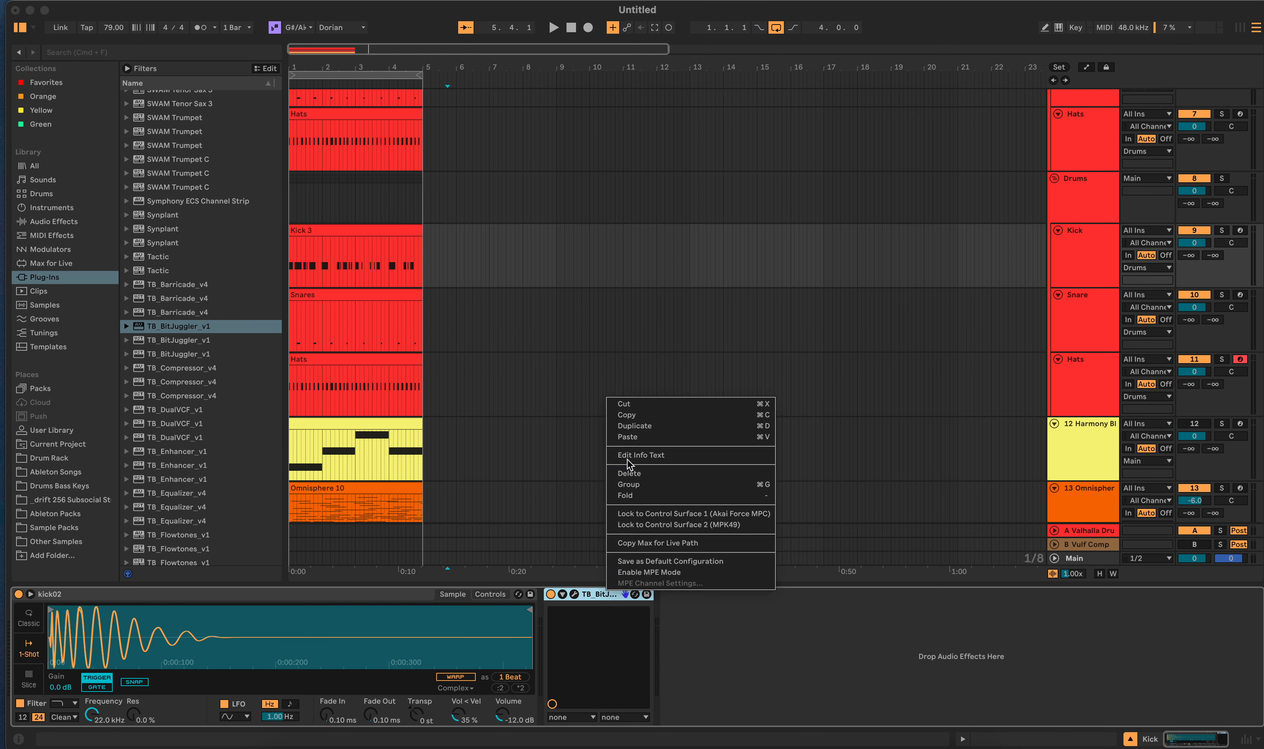
left_click(632, 418)
left_click(499, 319)
right_click(564, 672)
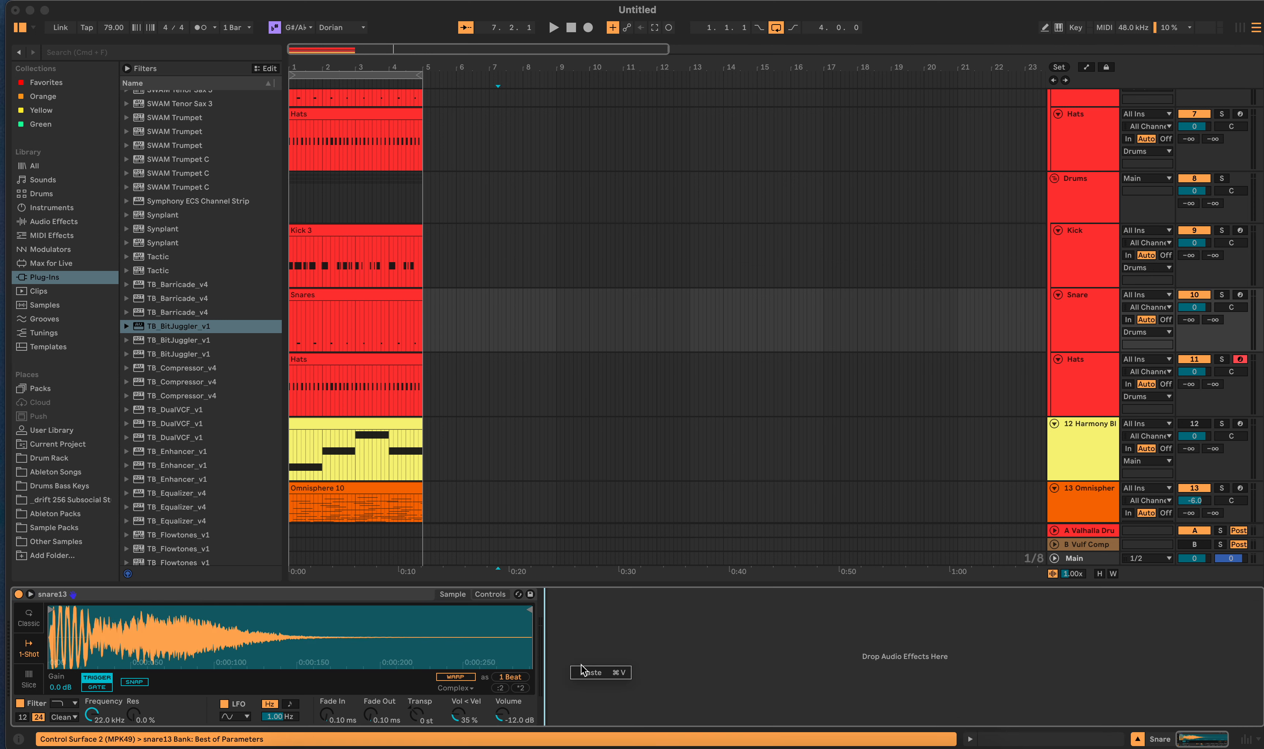
left_click(600, 672)
left_click(469, 382)
right_click(605, 617)
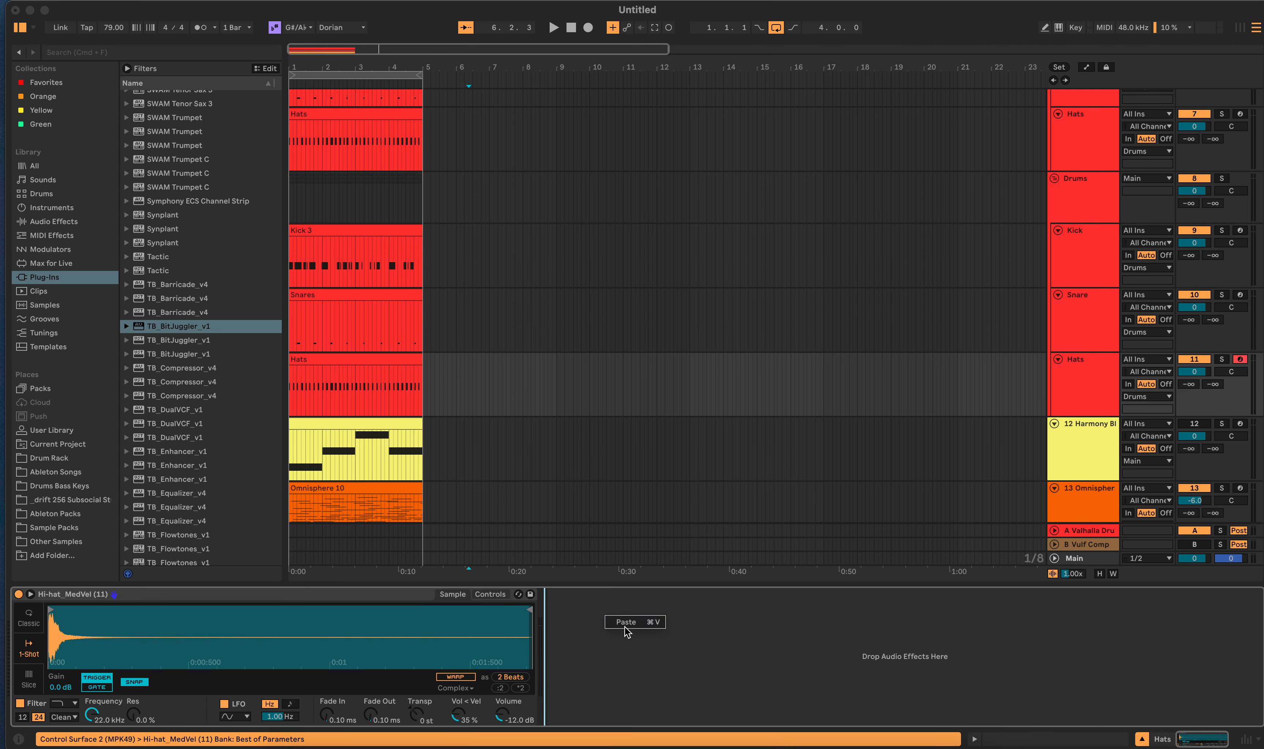
left_click(636, 627)
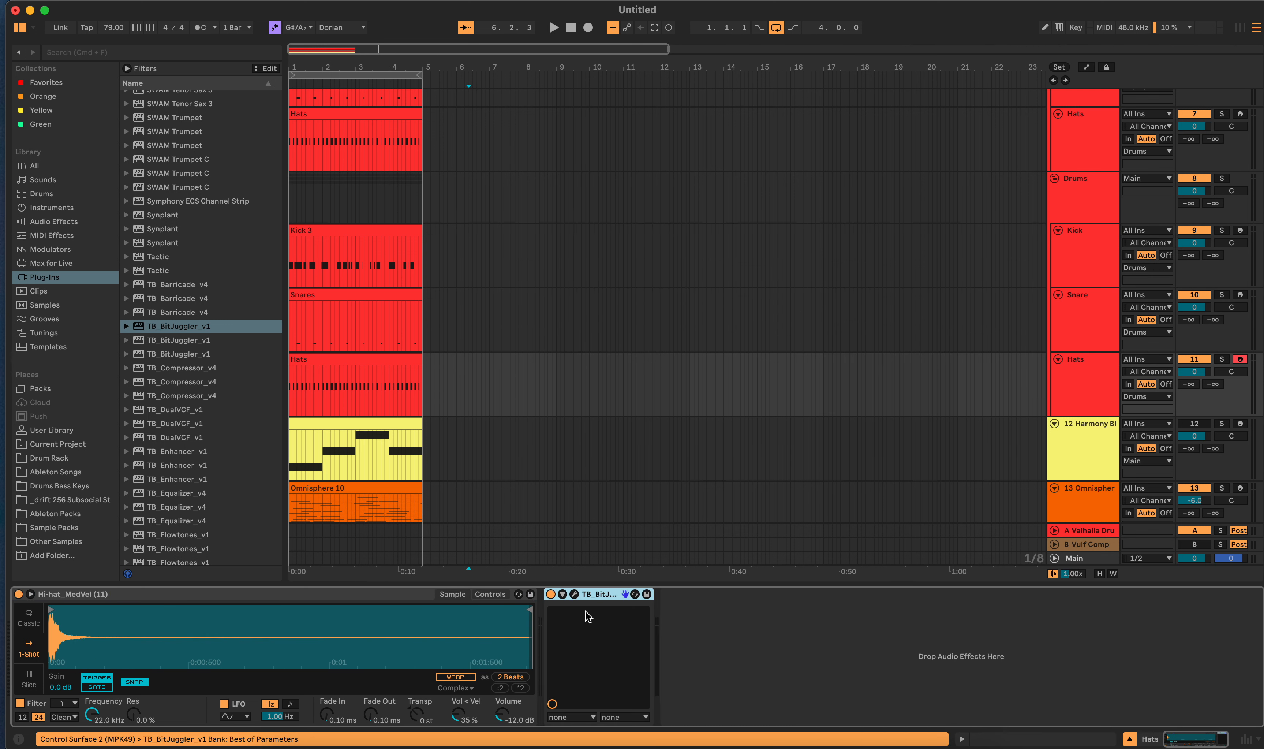
Step: Open BitJuggler on the second group's Hats track and examine its quantization and resample mode options
left_click(574, 594)
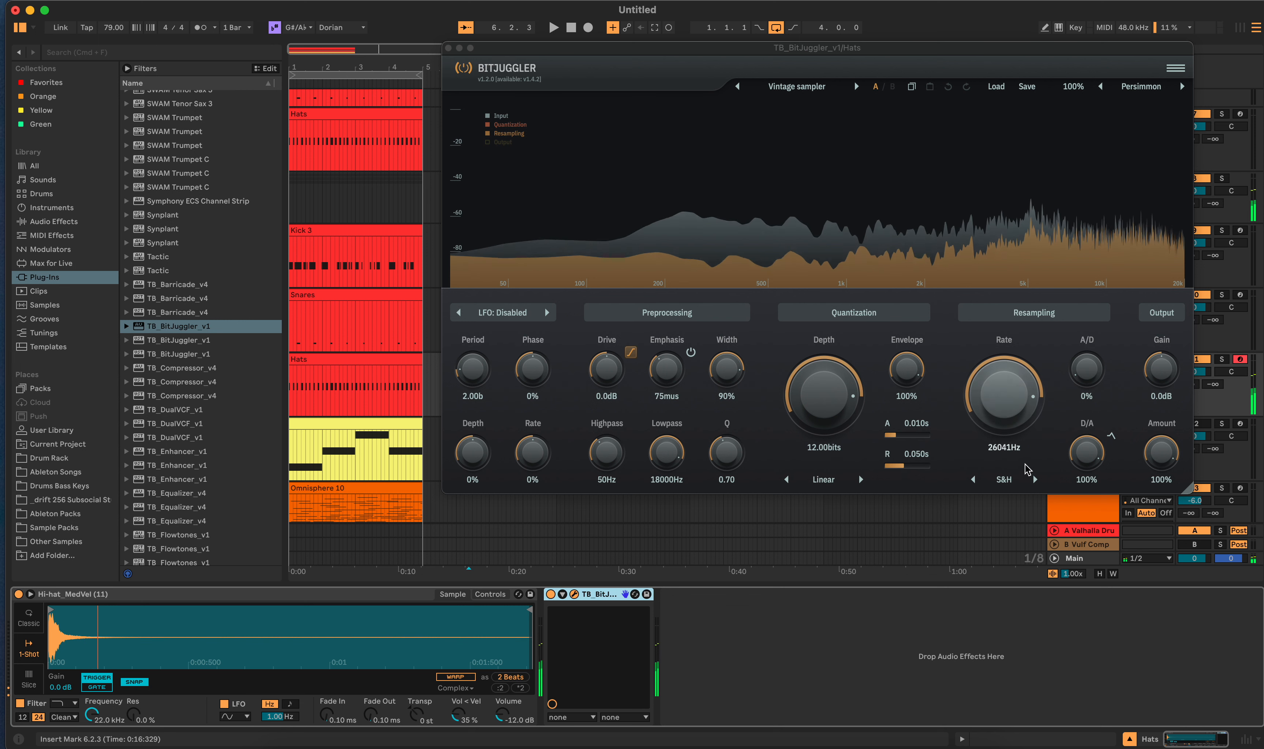
left_click(827, 482)
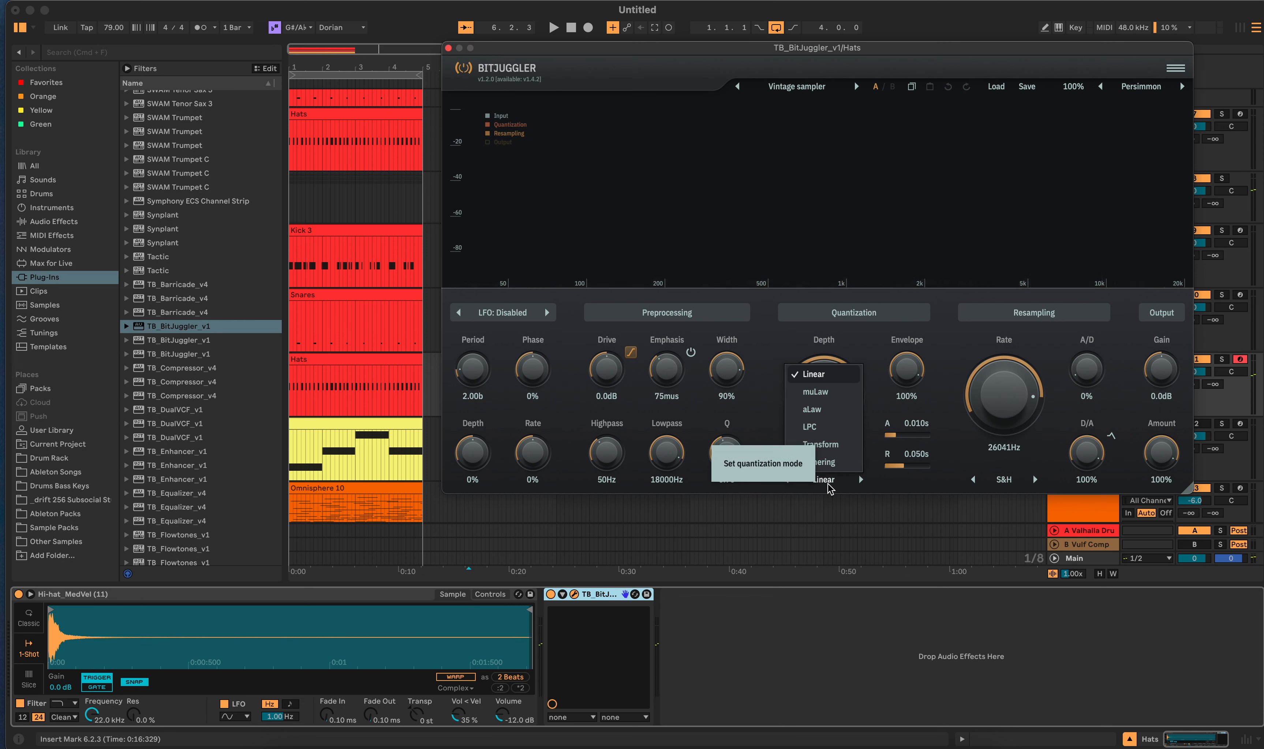
left_click(882, 482)
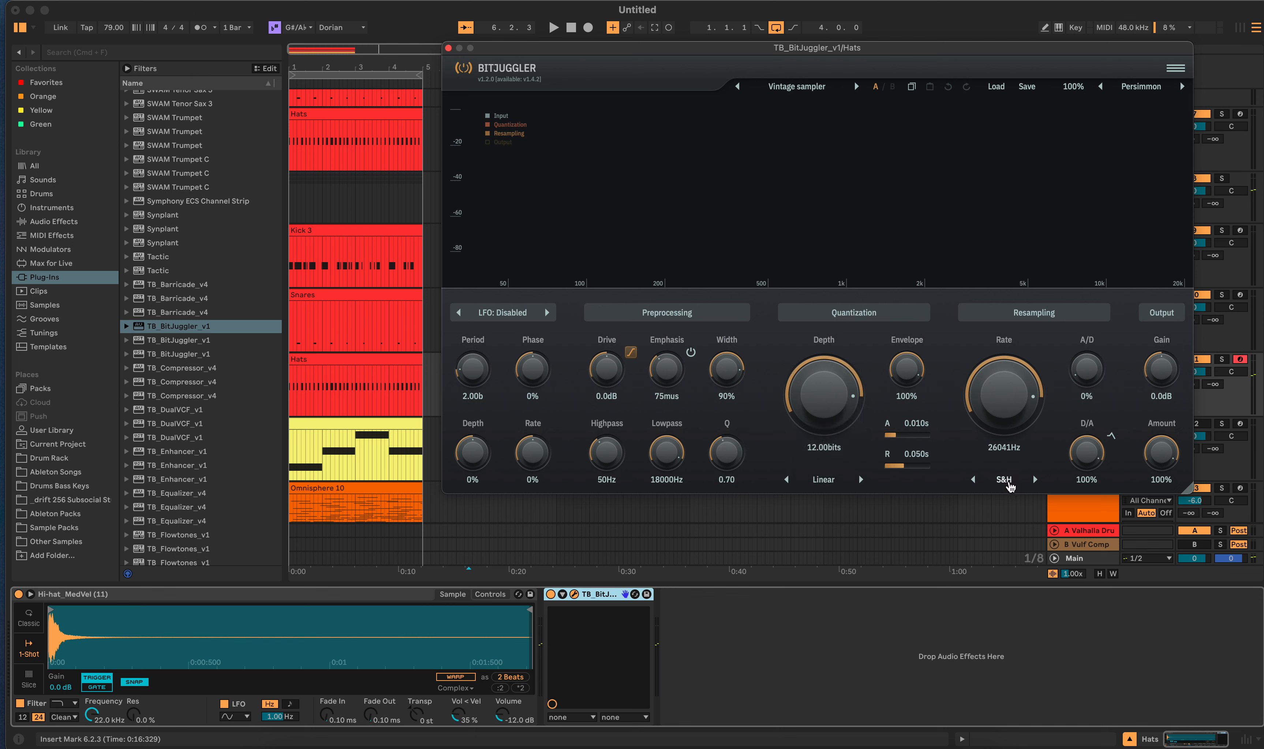
left_click(1006, 481)
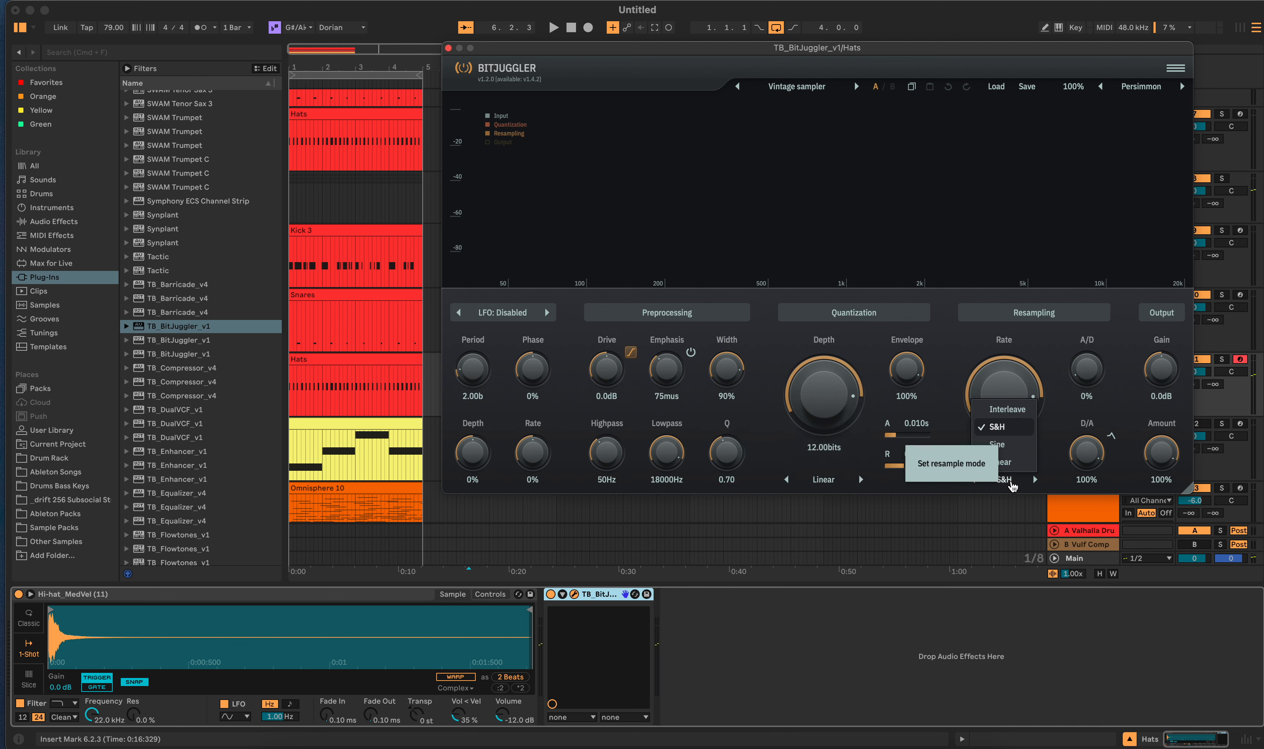
left_click(1054, 483)
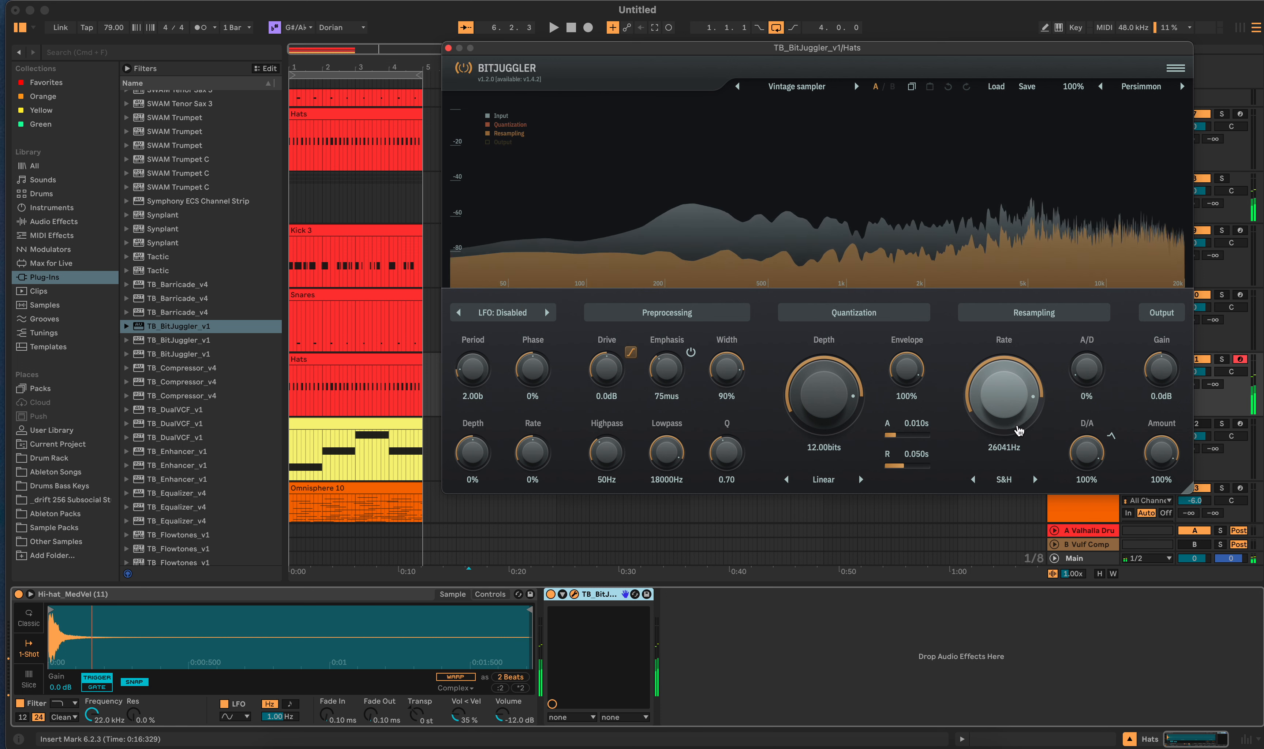
Step: Close the BitJuggler window and collapse the second Drums group's Kick, Snare and Hats tracks, tracks 9 to 11
left_click(448, 48)
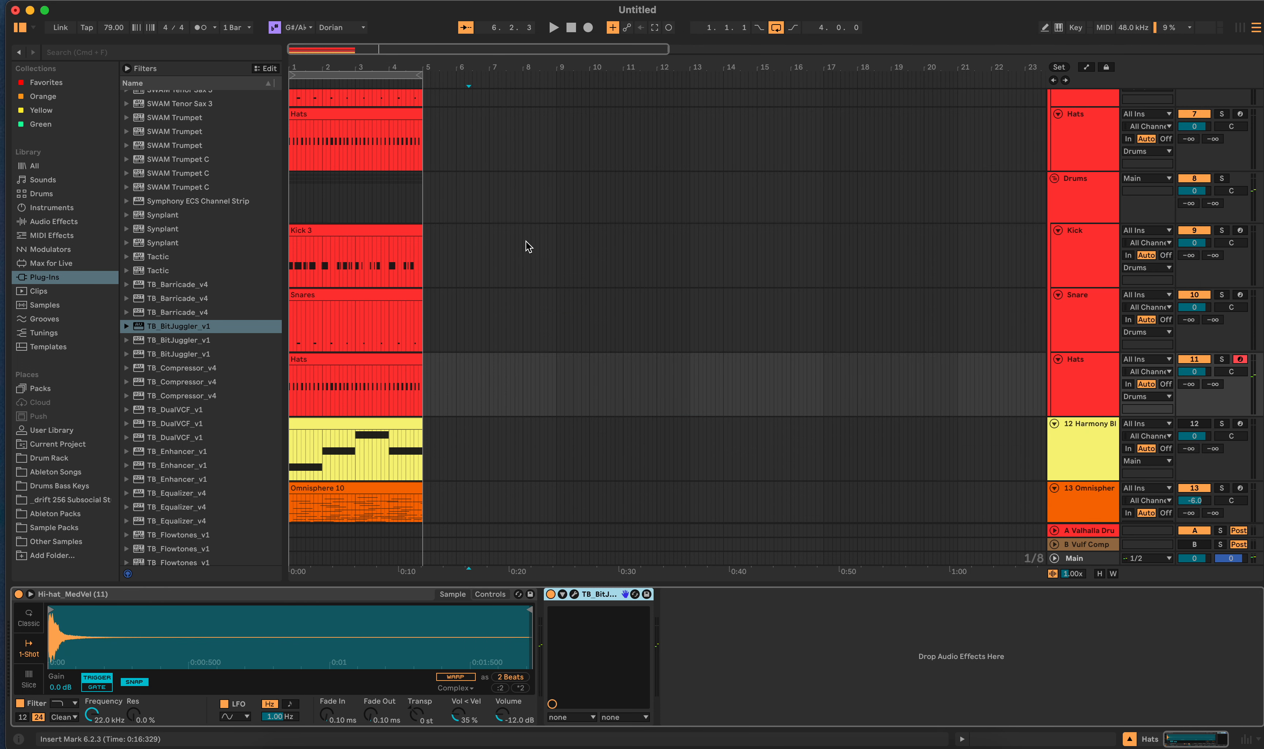
scroll(562, 304, "up", 3)
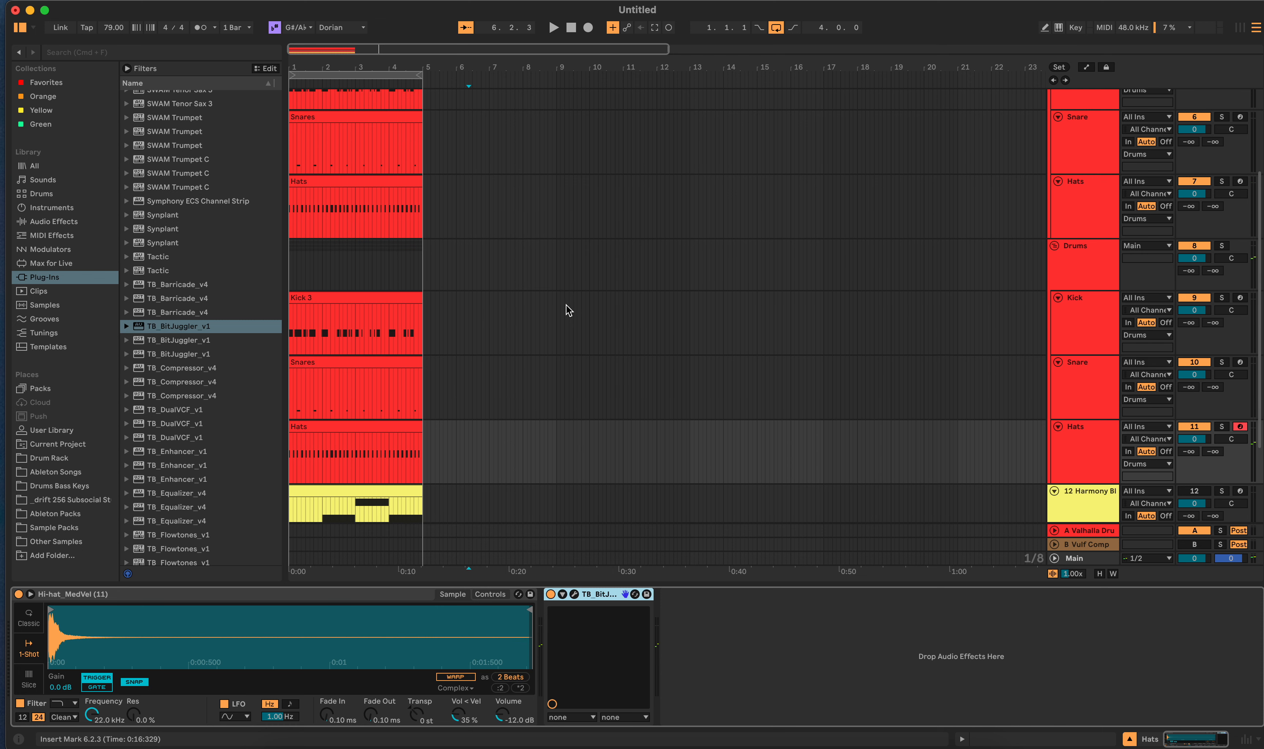
left_click(1050, 301)
left_click(1057, 297)
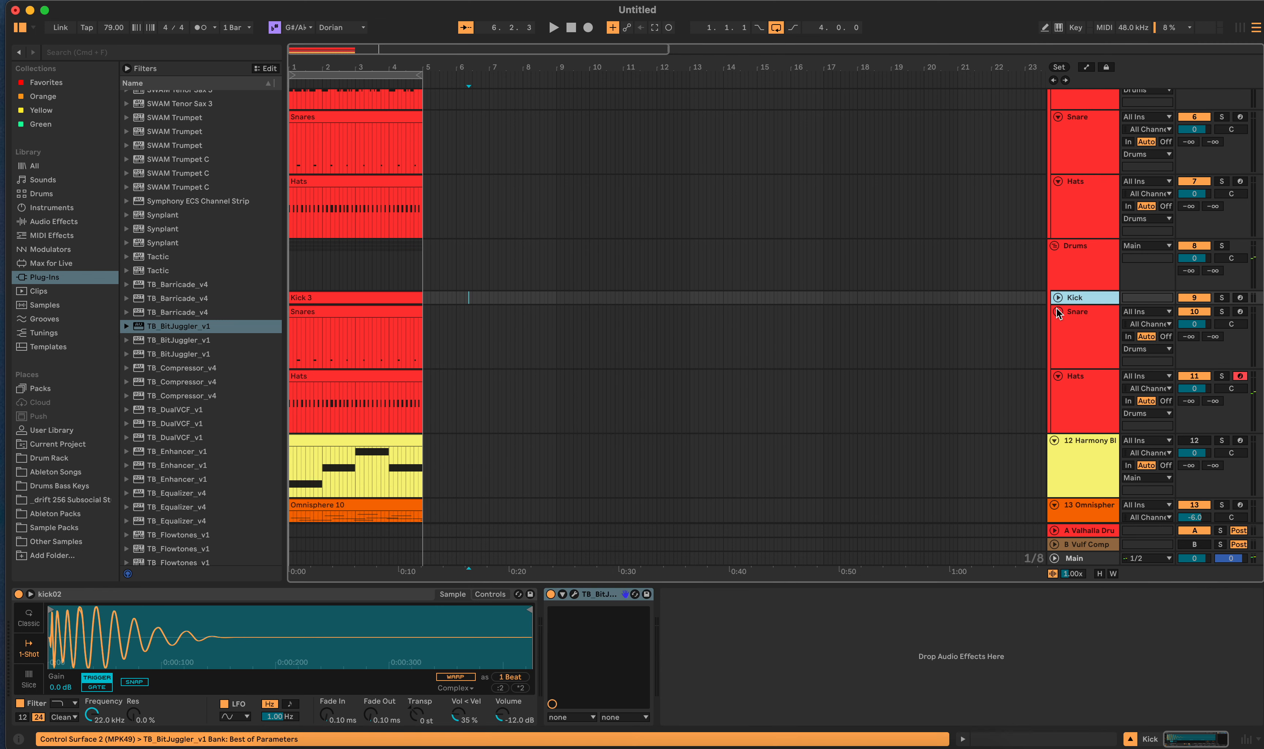
left_click(1057, 311)
left_click(1057, 325)
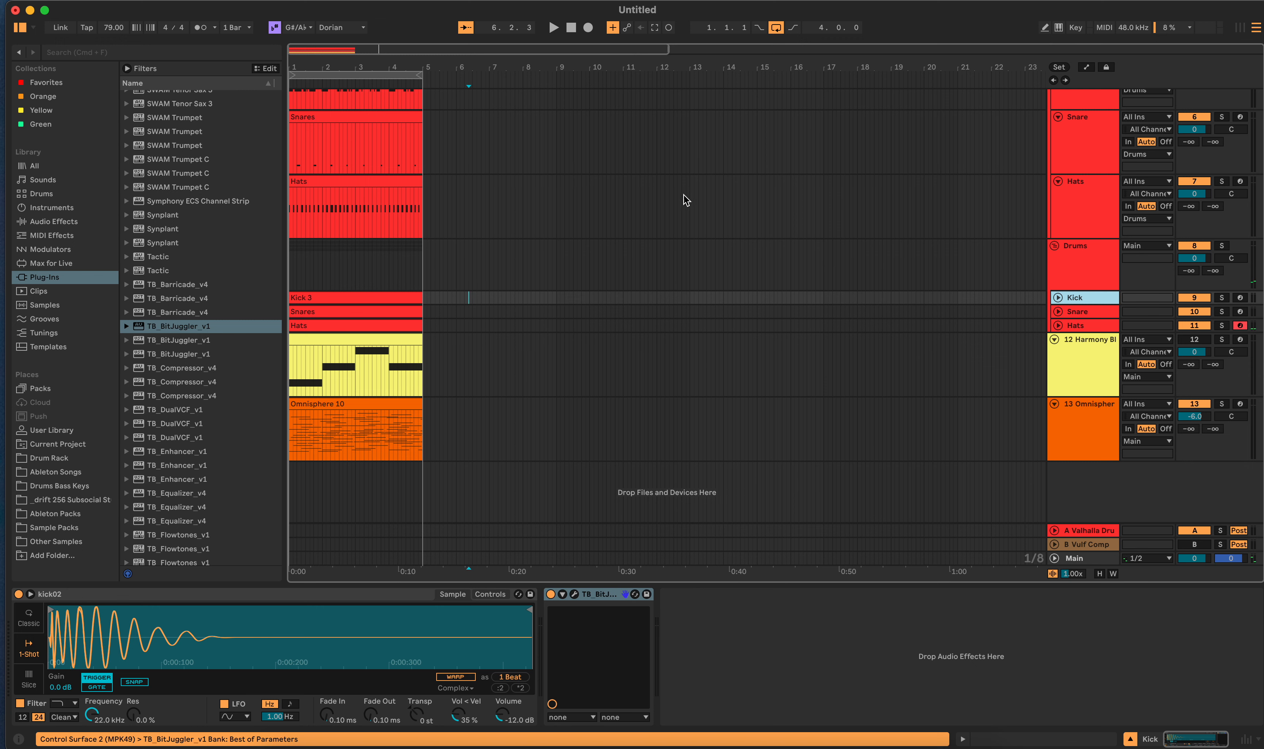
scroll(751, 206, "up", 3)
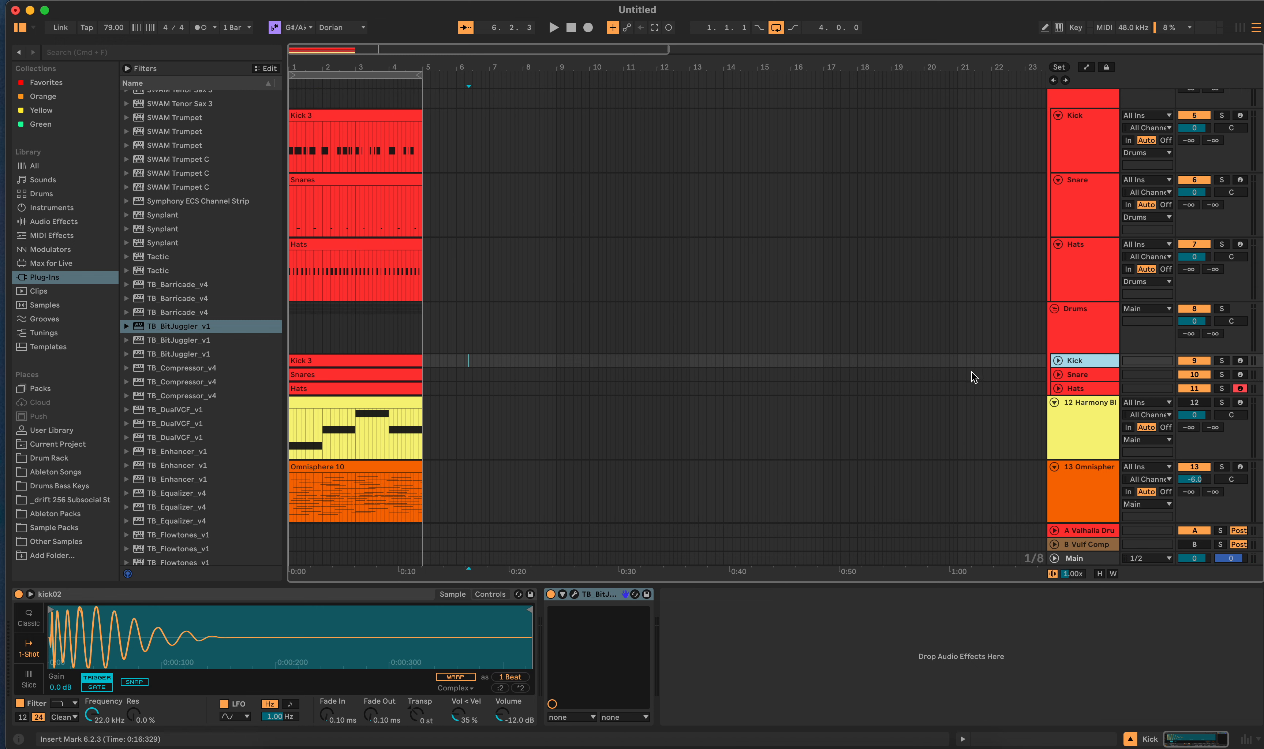
Step: Arm and play the RX1200 kick on track 5, followed by the Simpler kick on track 9, to compare them
left_click(437, 148)
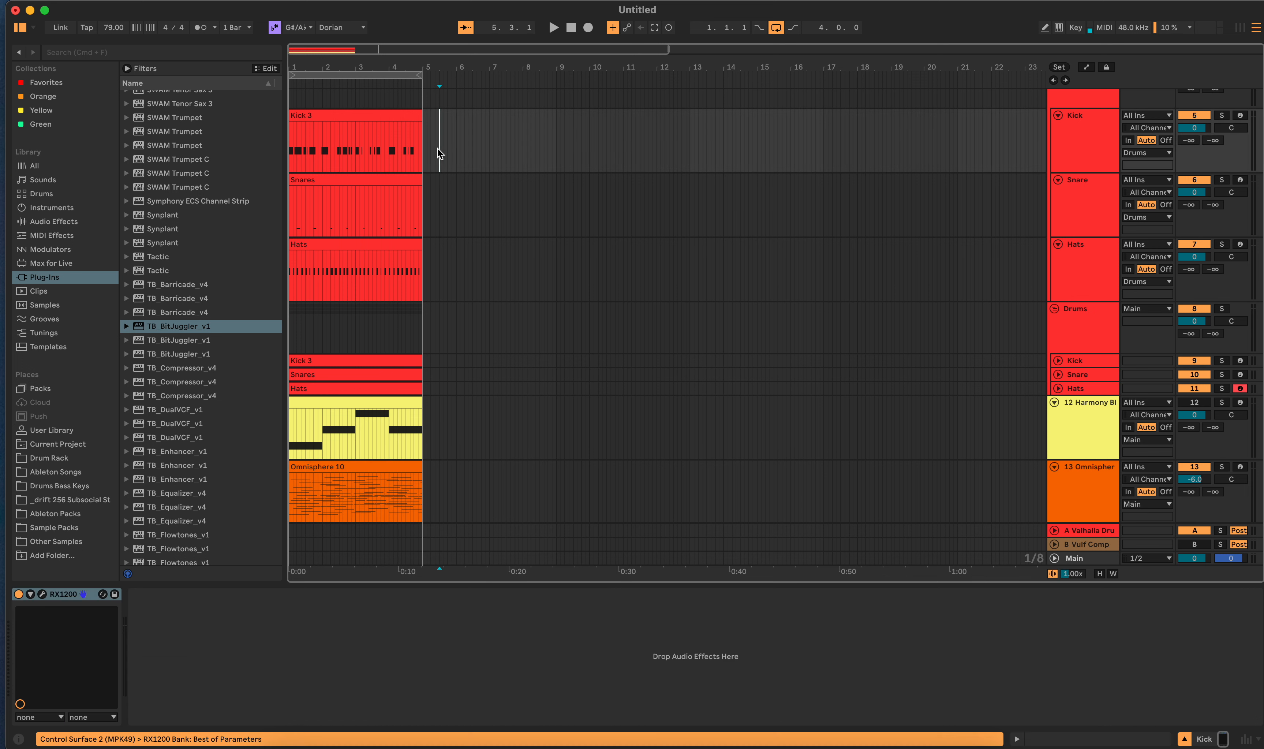
left_click(1239, 116)
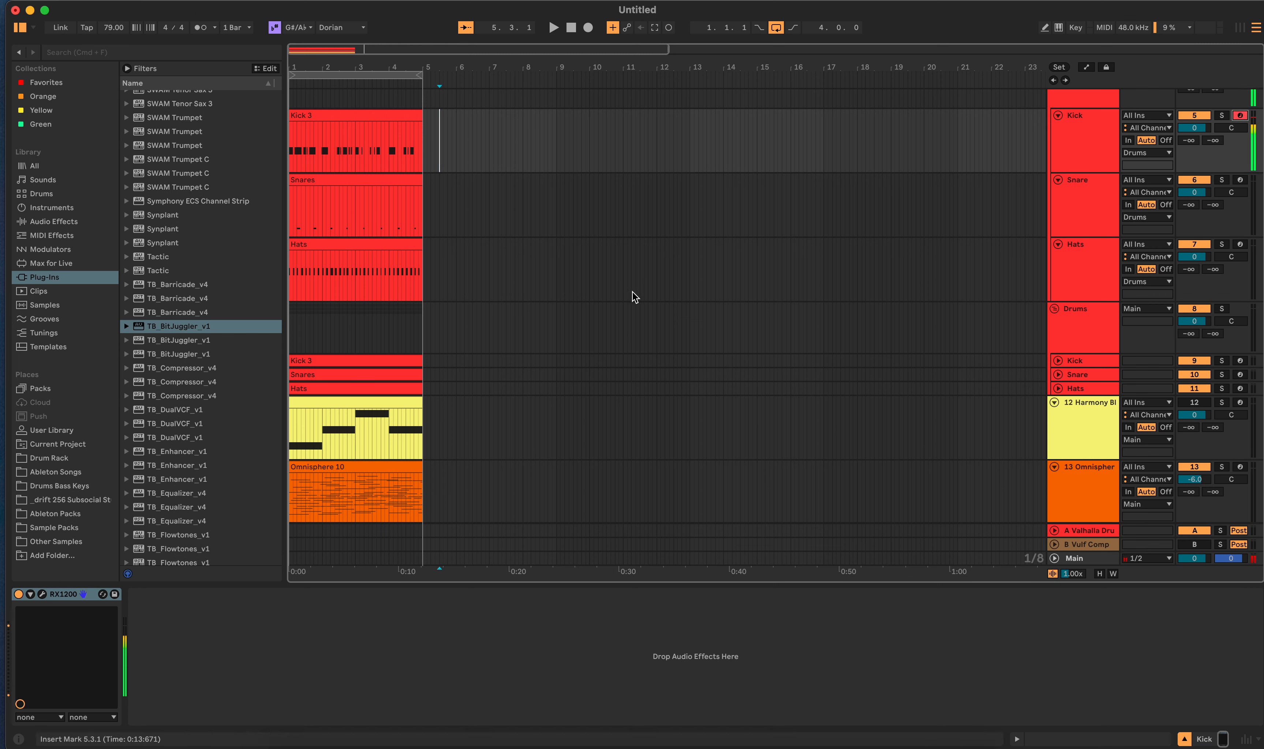
left_click(456, 364)
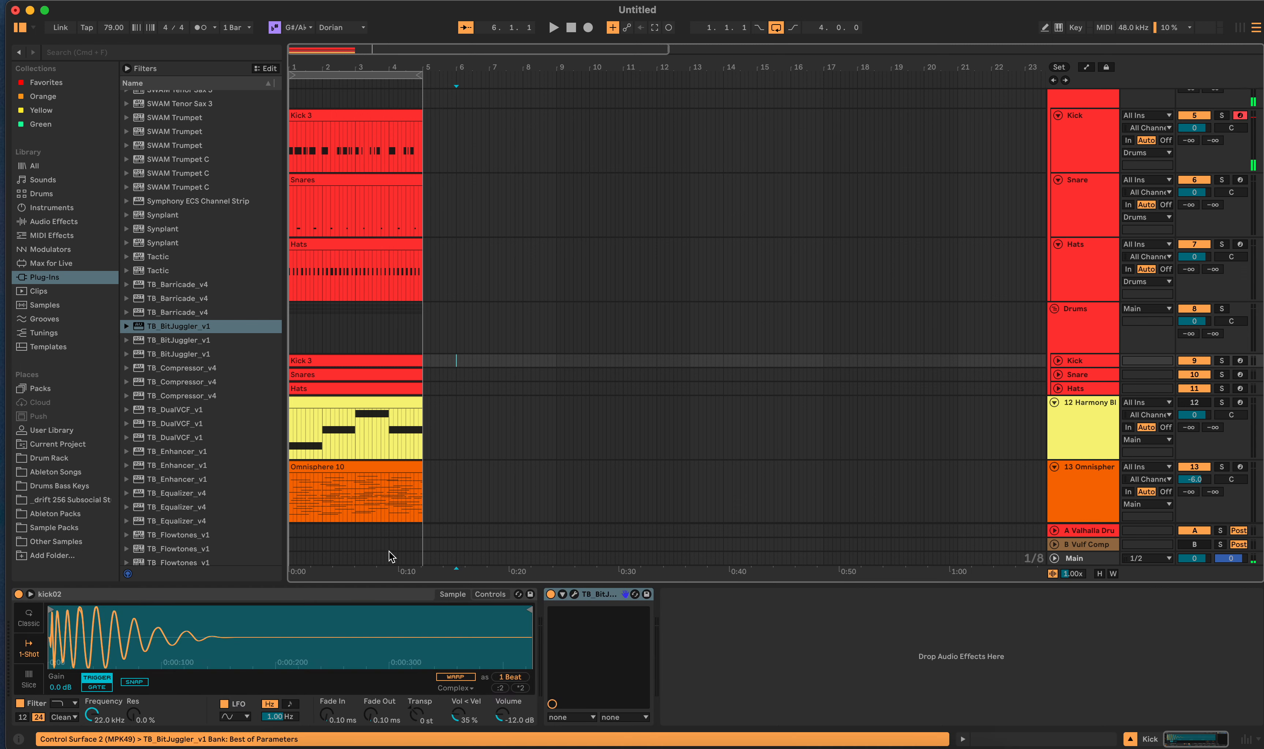
left_click(1241, 361)
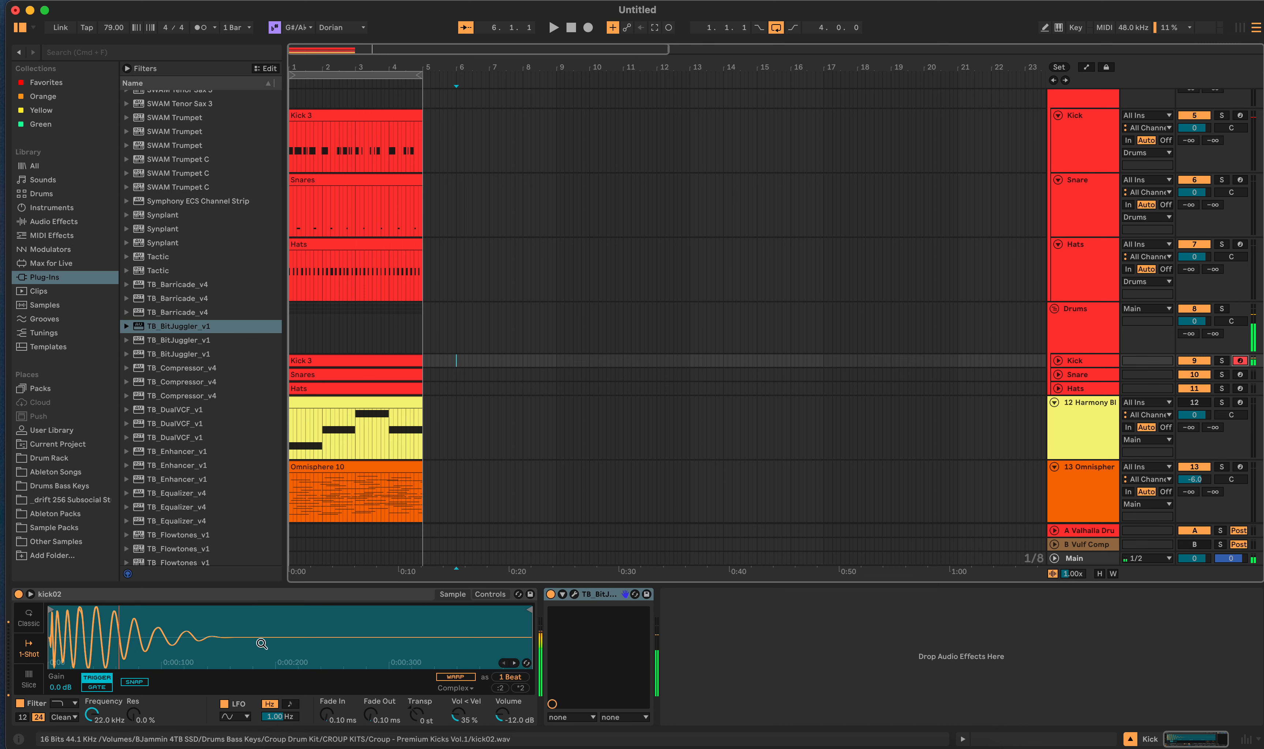
Step: Raise the kick02 Simpler's volume to 0.00 dB and check the BitJuggler settings on that Kick track
left_click_drag(503, 713, 503, 687)
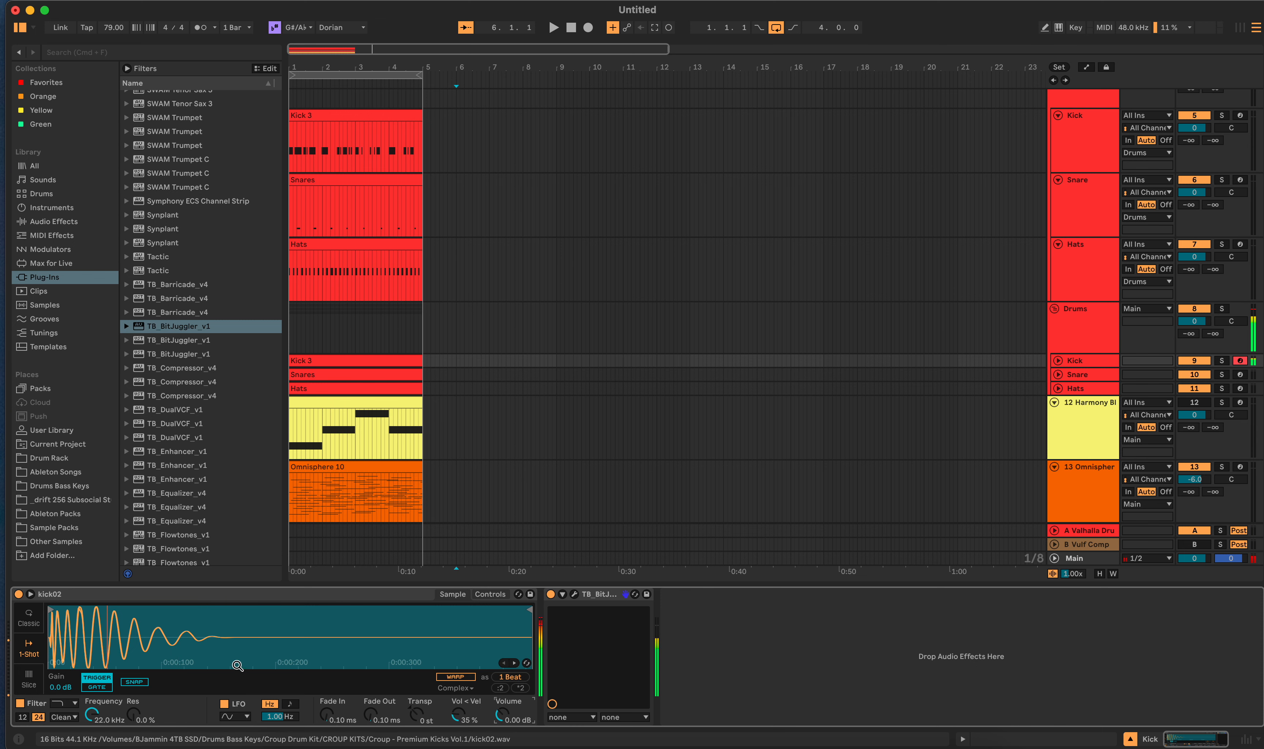
left_click(575, 594)
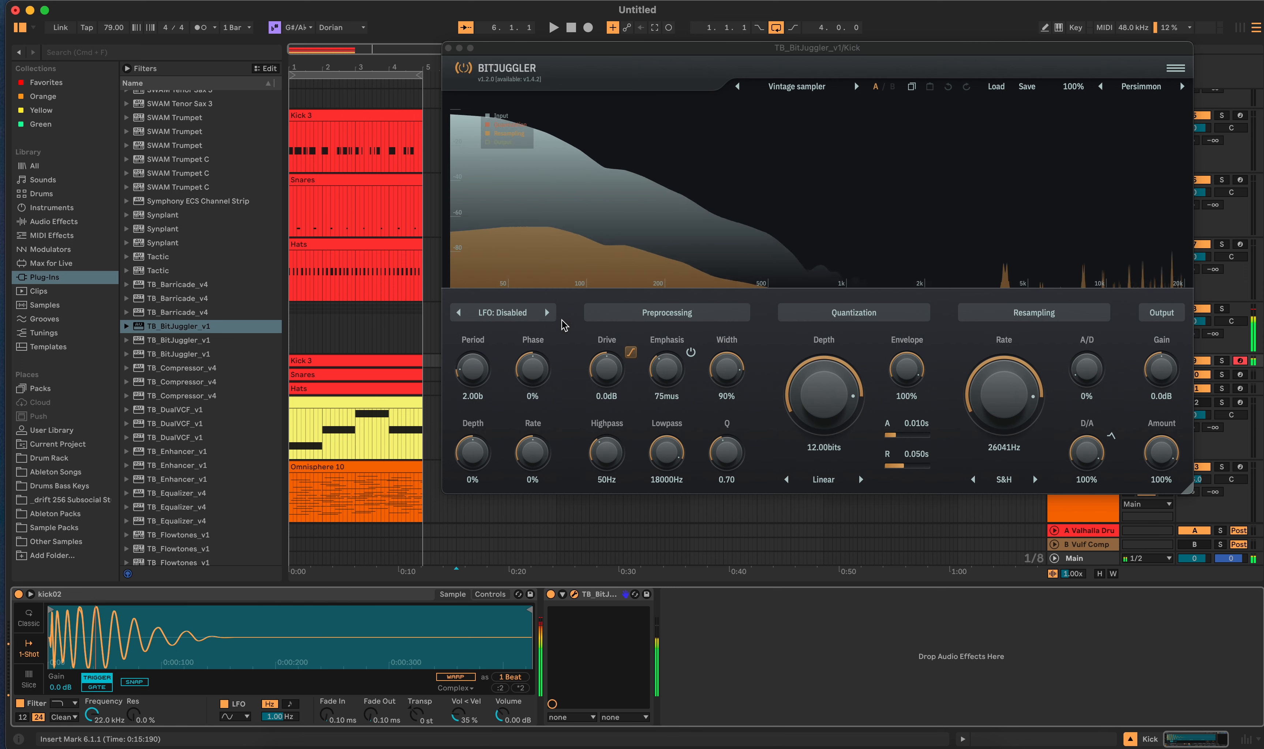
left_click(447, 48)
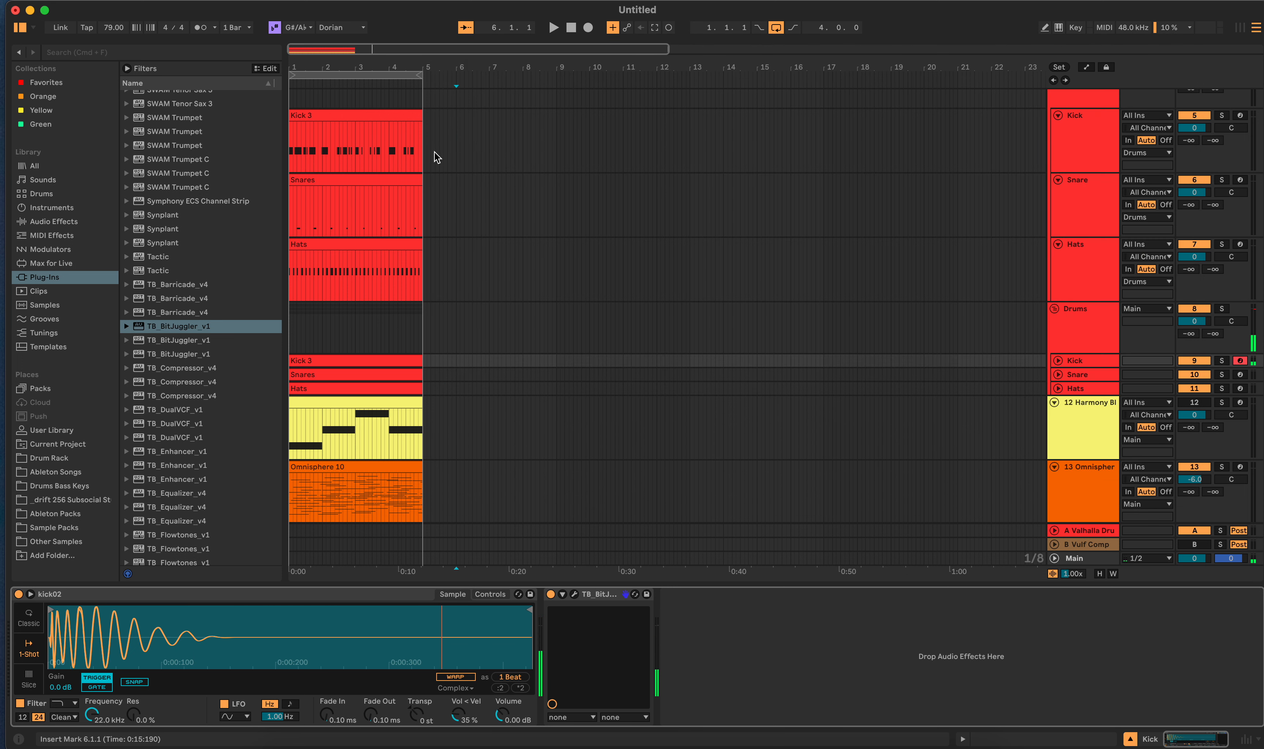
Step: Arm Kick track 5 and open its RX1200 to view the Mix and Tune fader pages
left_click(439, 149)
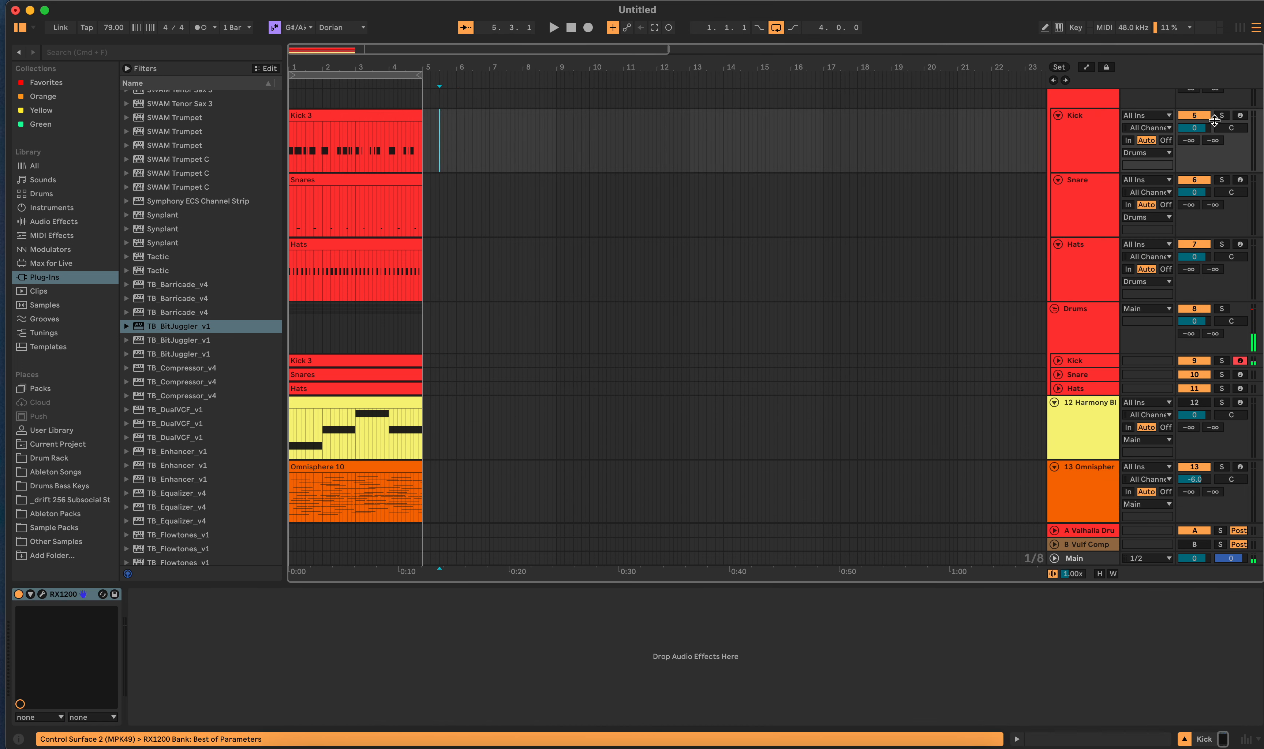
left_click(1240, 115)
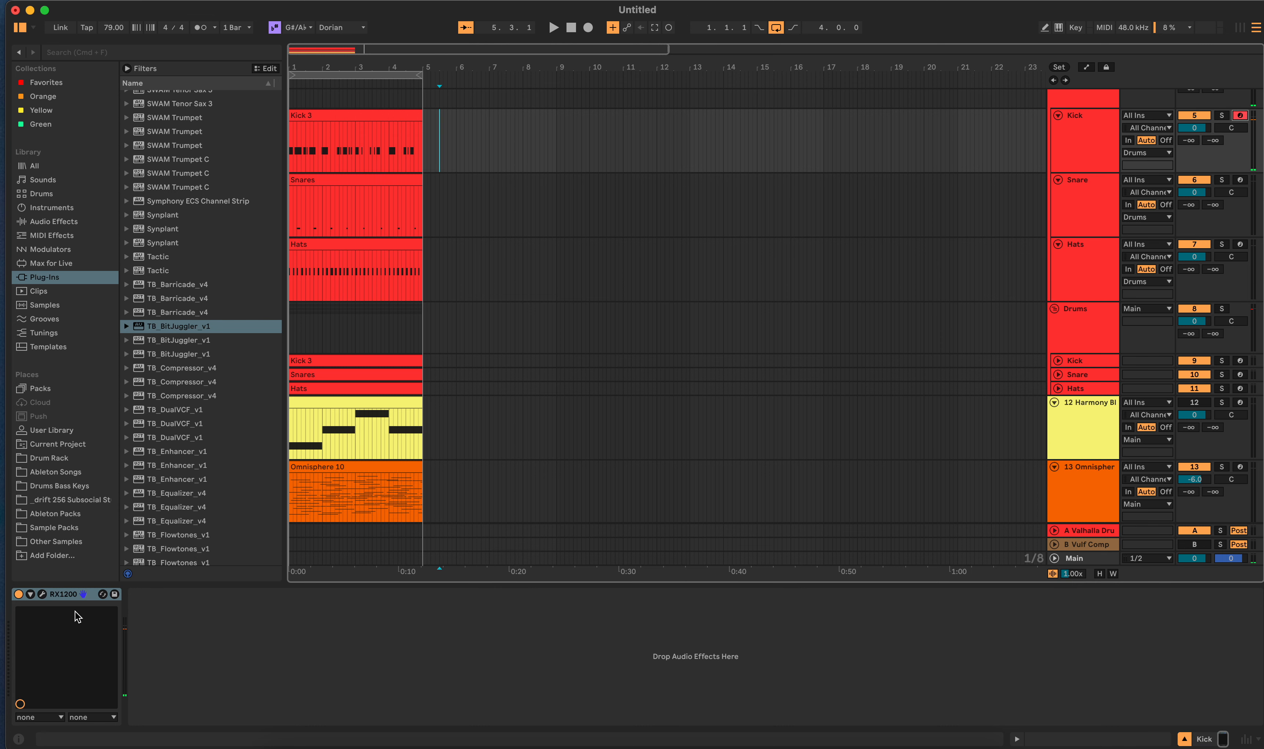
left_click(42, 593)
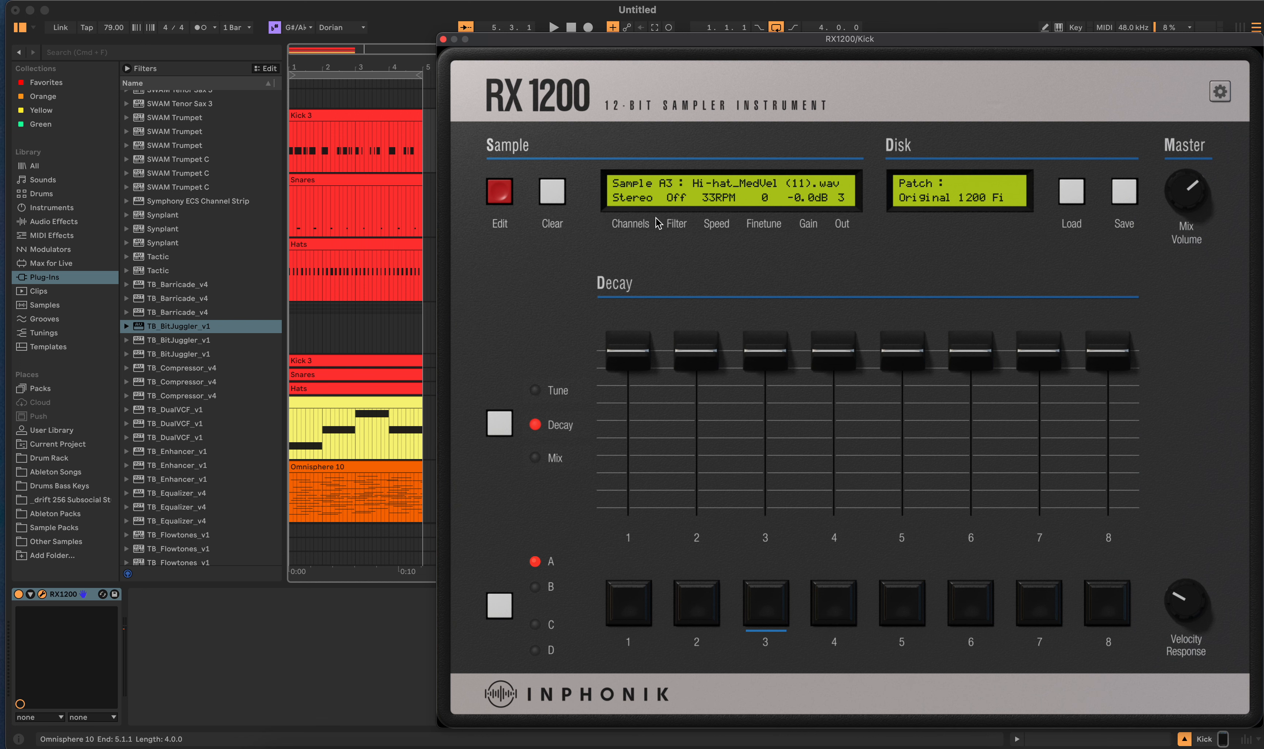
left_click(535, 456)
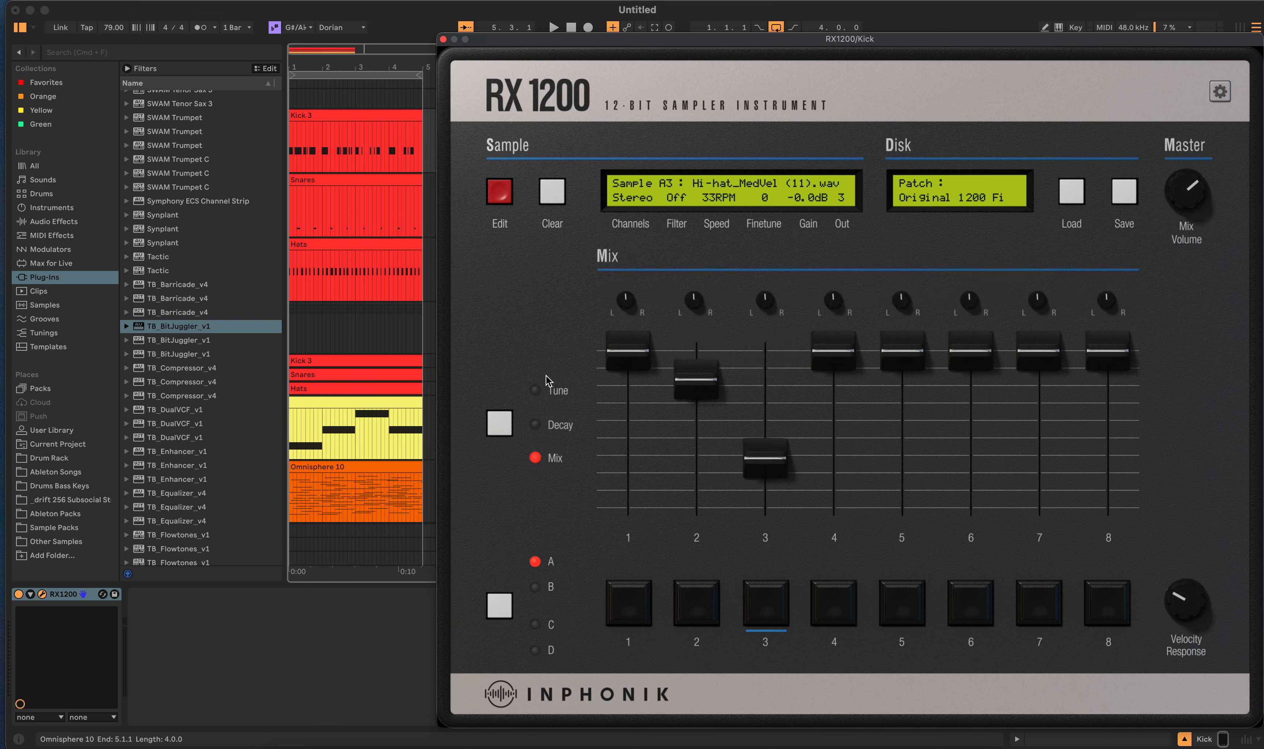
left_click(535, 391)
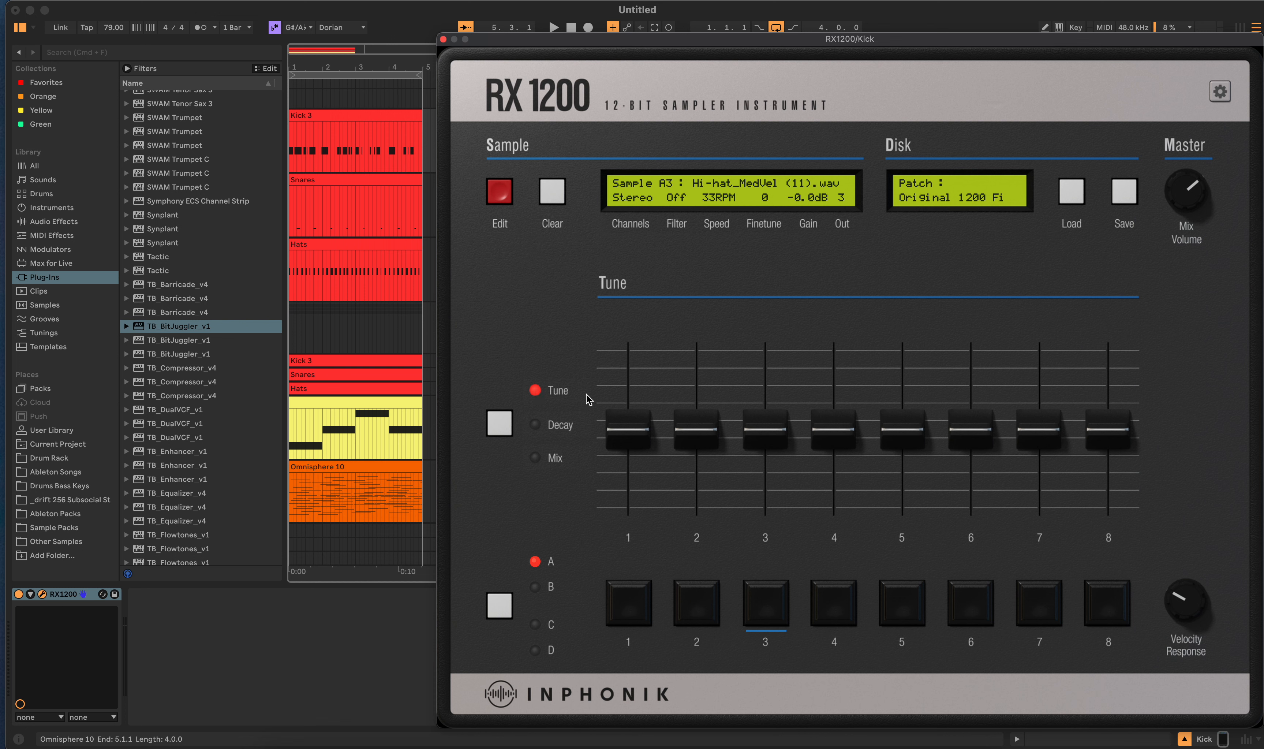
Step: Audition RX1200 sample A3 with its channels set to Mono, and return them to Stereo
mouse_move(609, 400)
left_click(645, 201)
left_click(645, 224)
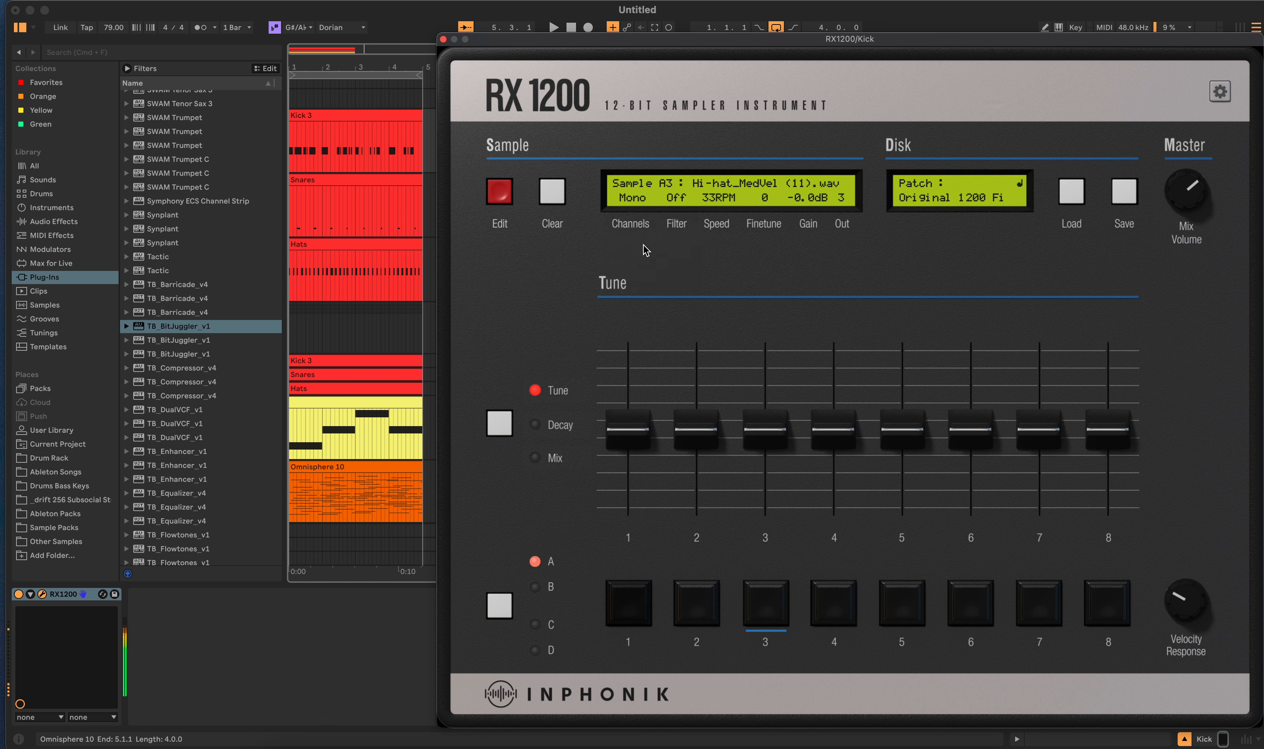
left_click(634, 199)
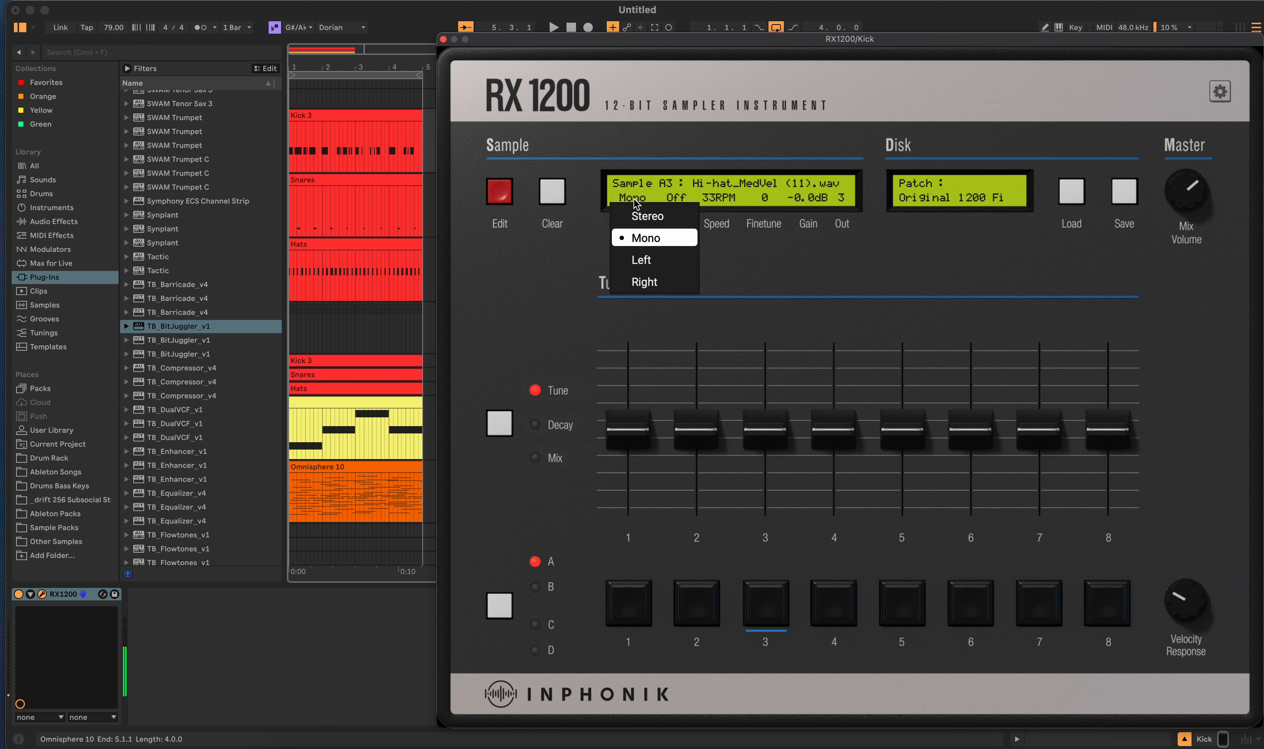
left_click(643, 215)
Step: Audition the Dyn, LP1 and LP2 filters on RX1200 sample A3, and set its filter back to Off
left_click(675, 199)
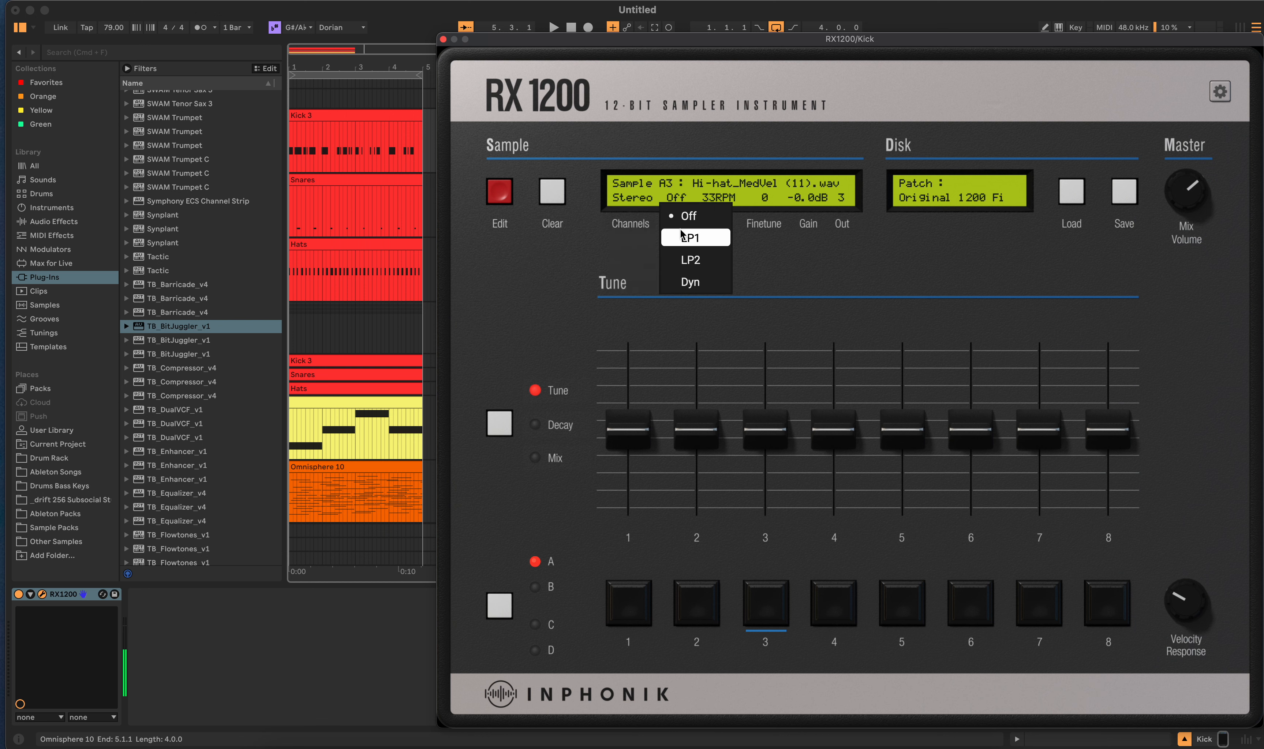
left_click(688, 282)
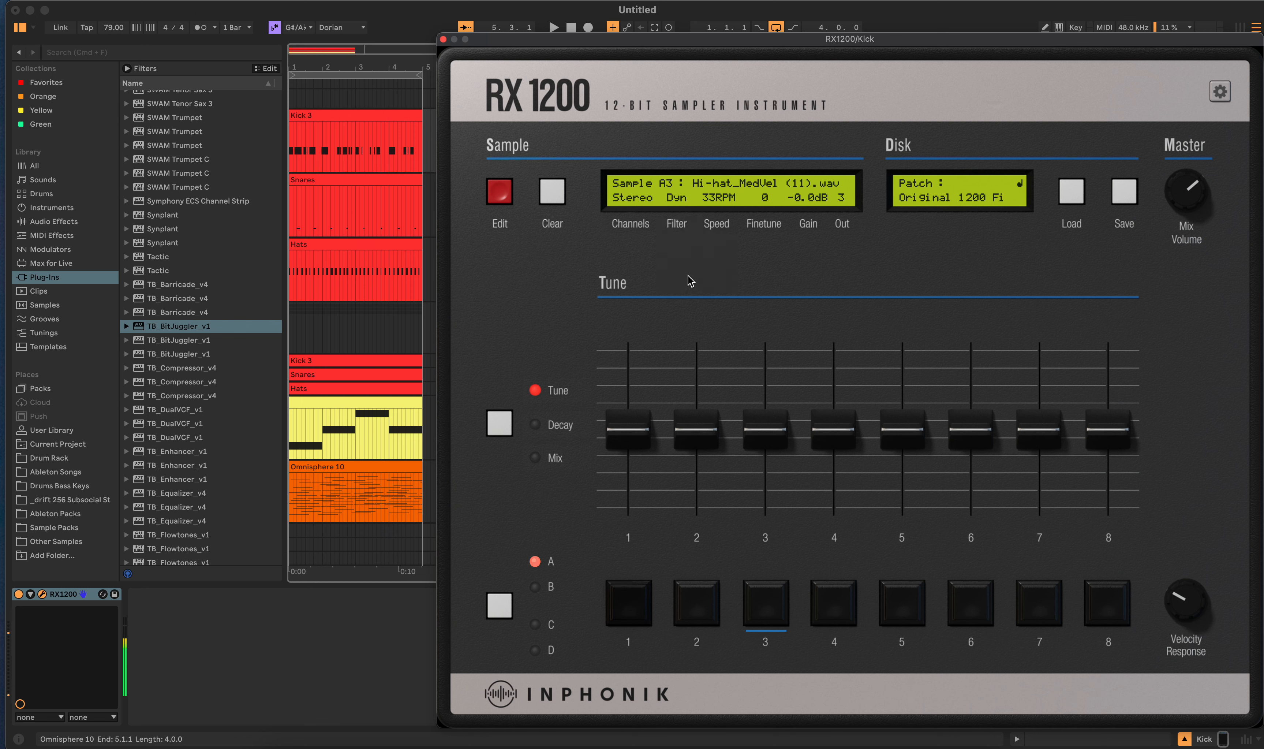
left_click(682, 201)
left_click(689, 237)
left_click(678, 201)
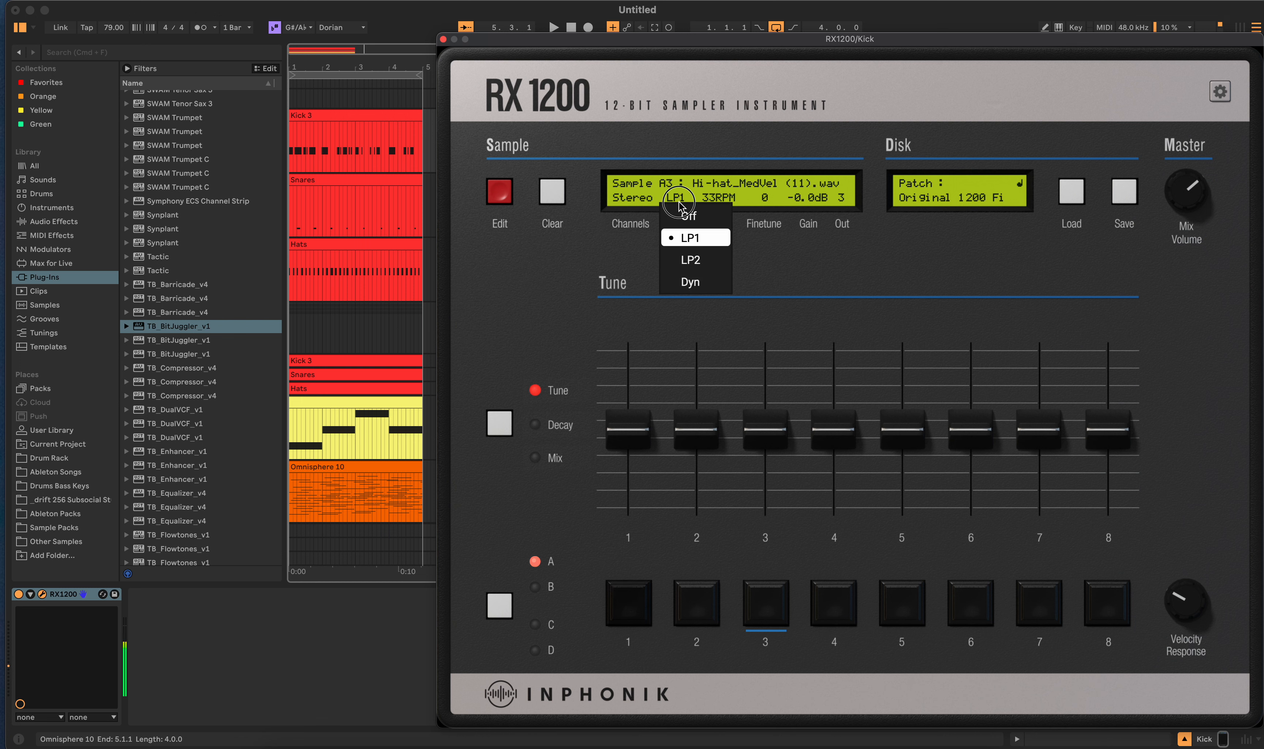
left_click(690, 260)
left_click(680, 203)
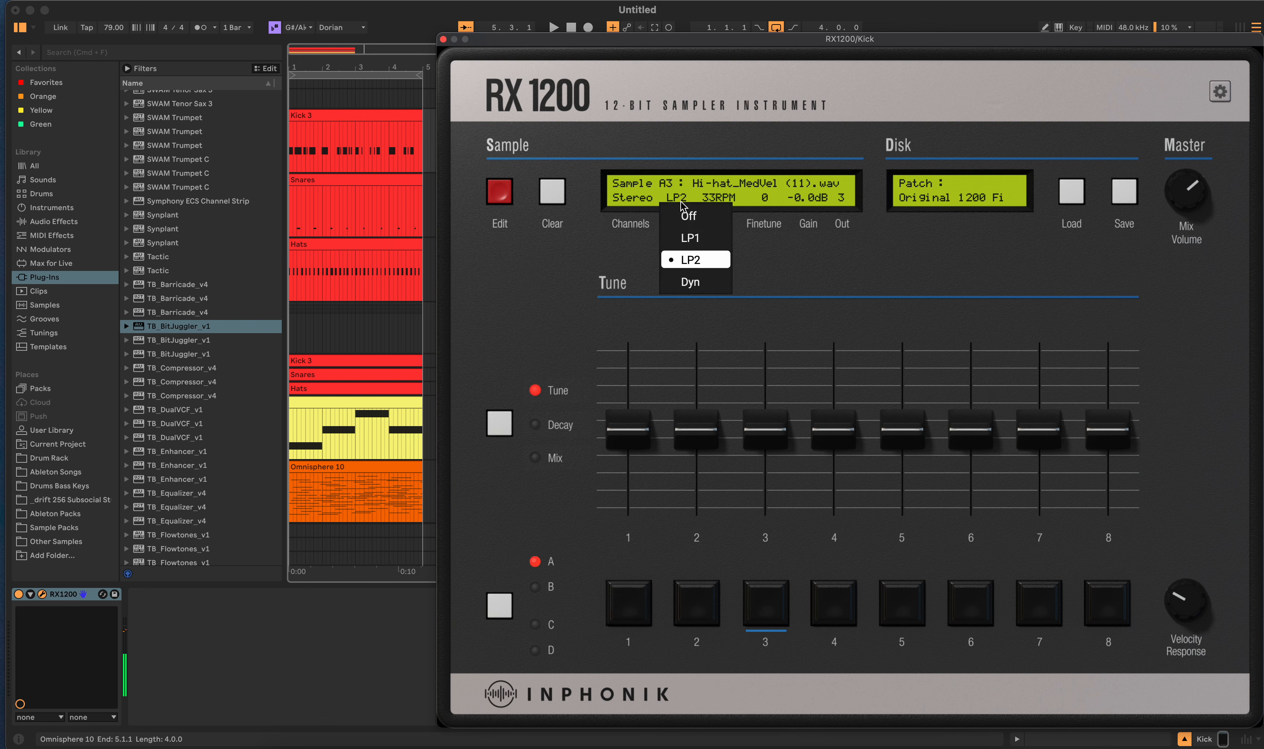
left_click(687, 215)
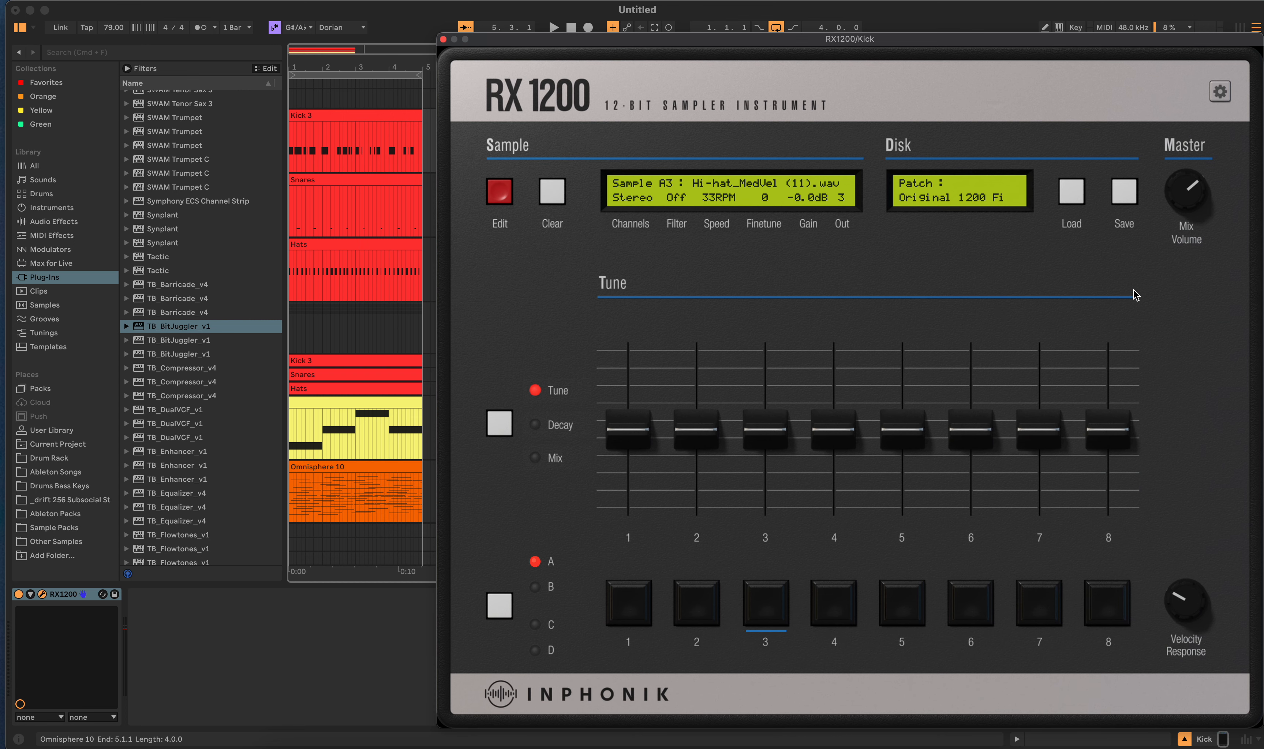
Step: Inspect the RX1200's settings page and cycle through its Decay, Mix and Tune faders, closing the plug-in when done
left_click(1219, 92)
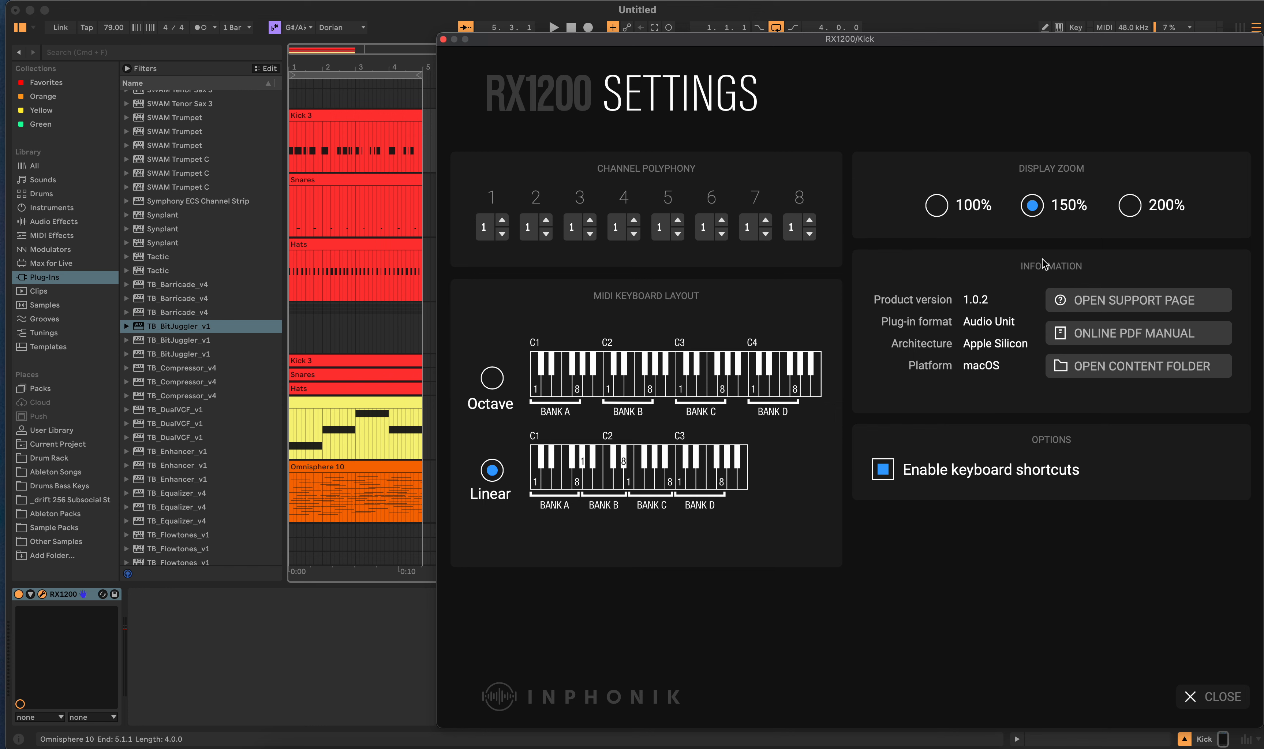
left_click(1212, 696)
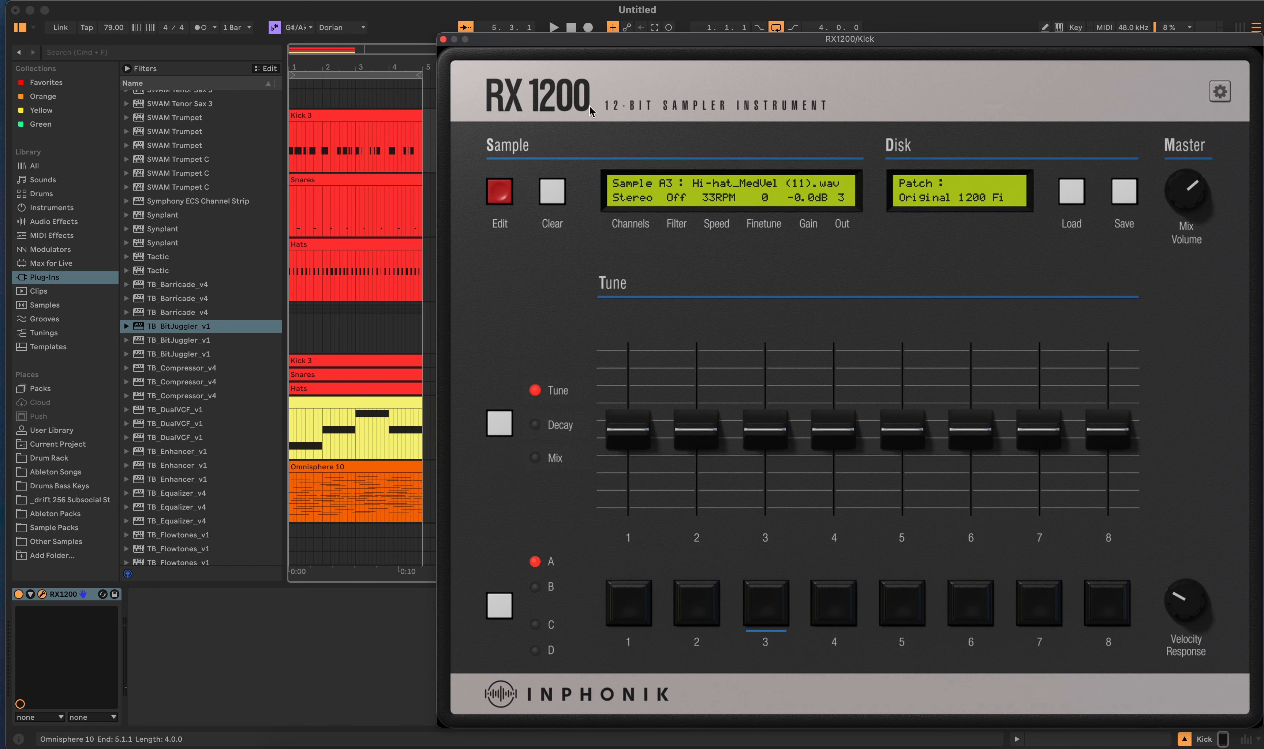
left_click(500, 430)
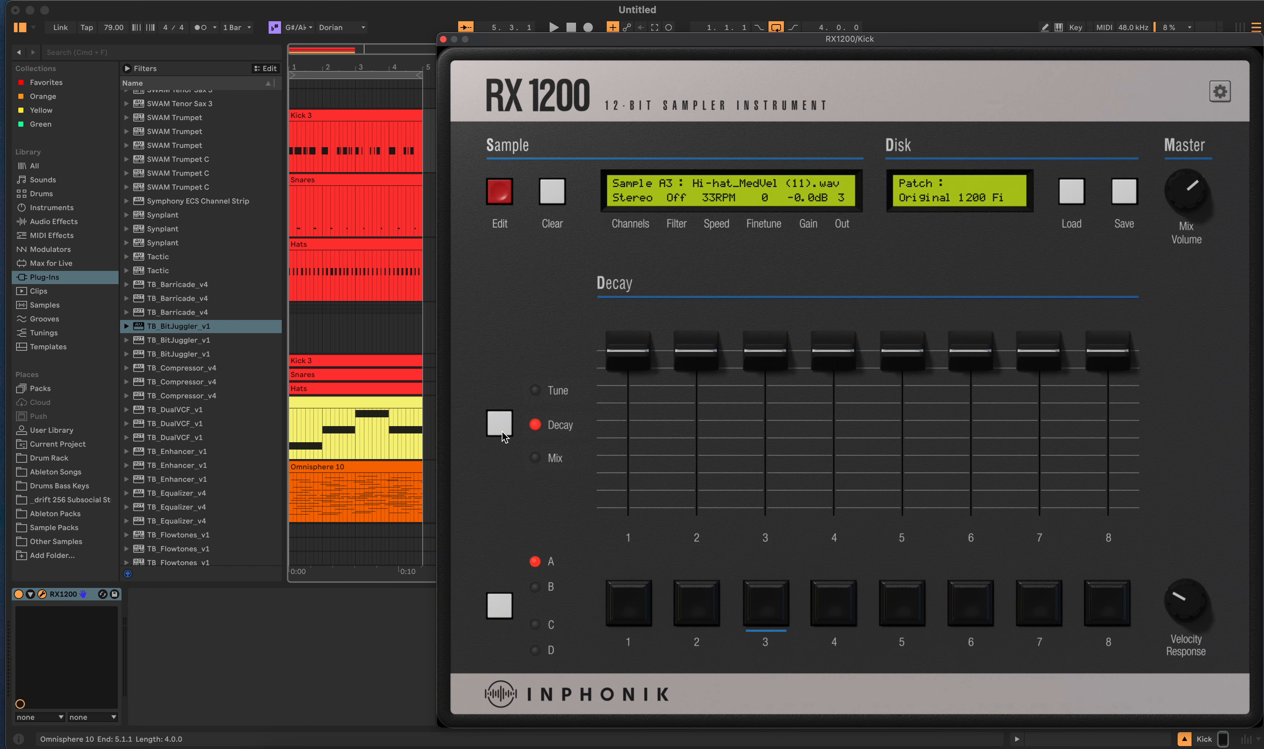
left_click(501, 431)
left_click(501, 430)
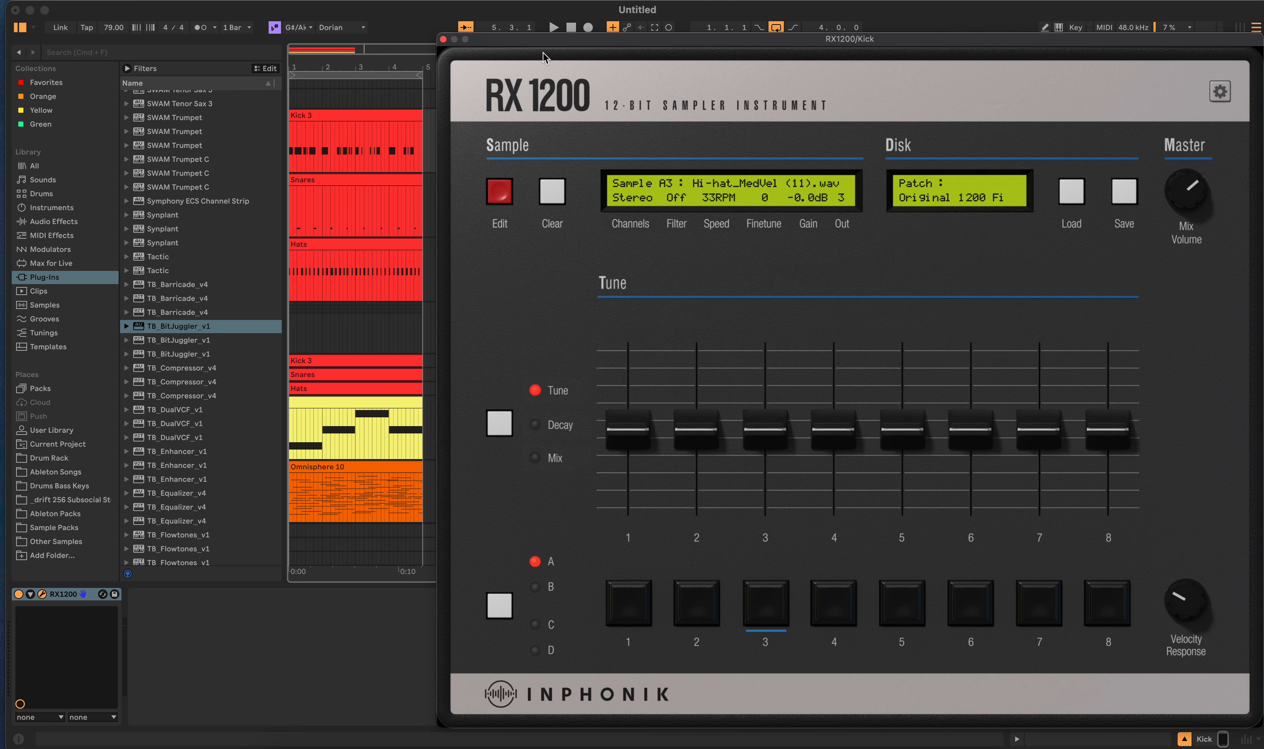
left_click(442, 39)
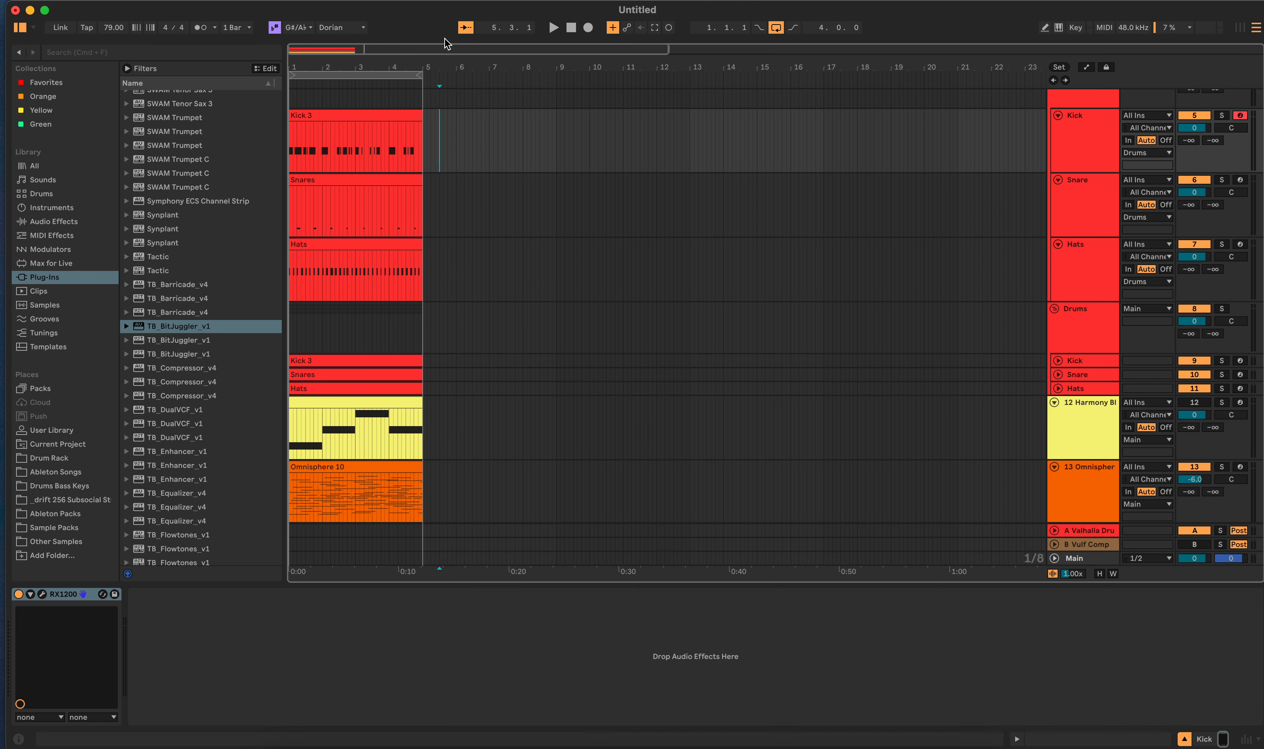
Step: Alternate record arming between Simpler Kick track 9 and RX1200 Kick track 5, playing each to compare their sound
left_click(447, 361)
left_click(1240, 361)
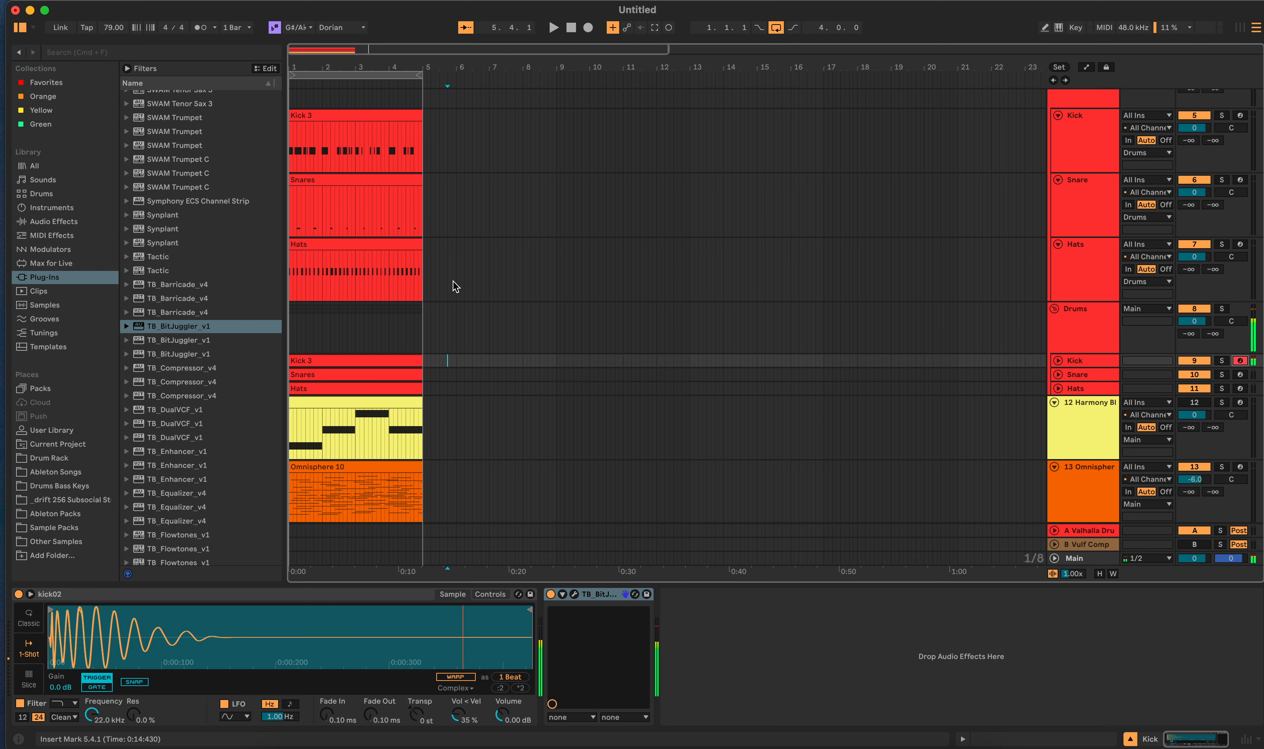
left_click(442, 134)
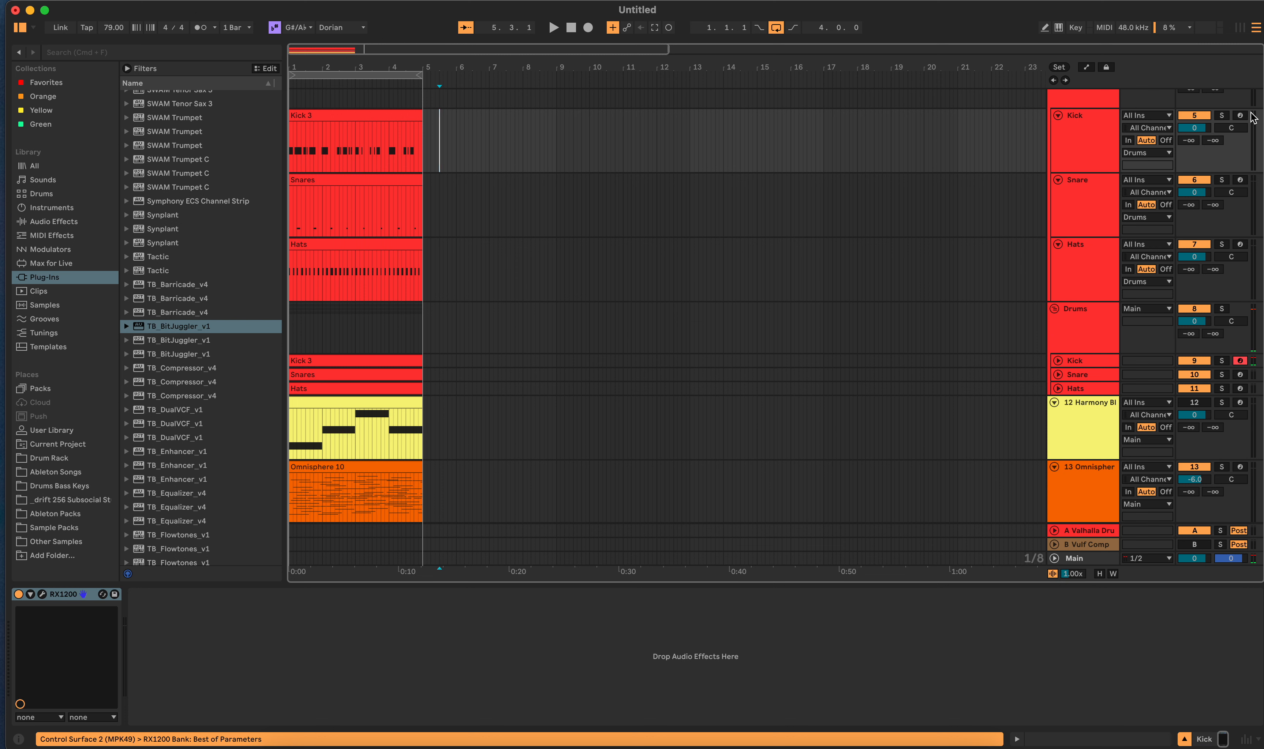
left_click(1240, 116)
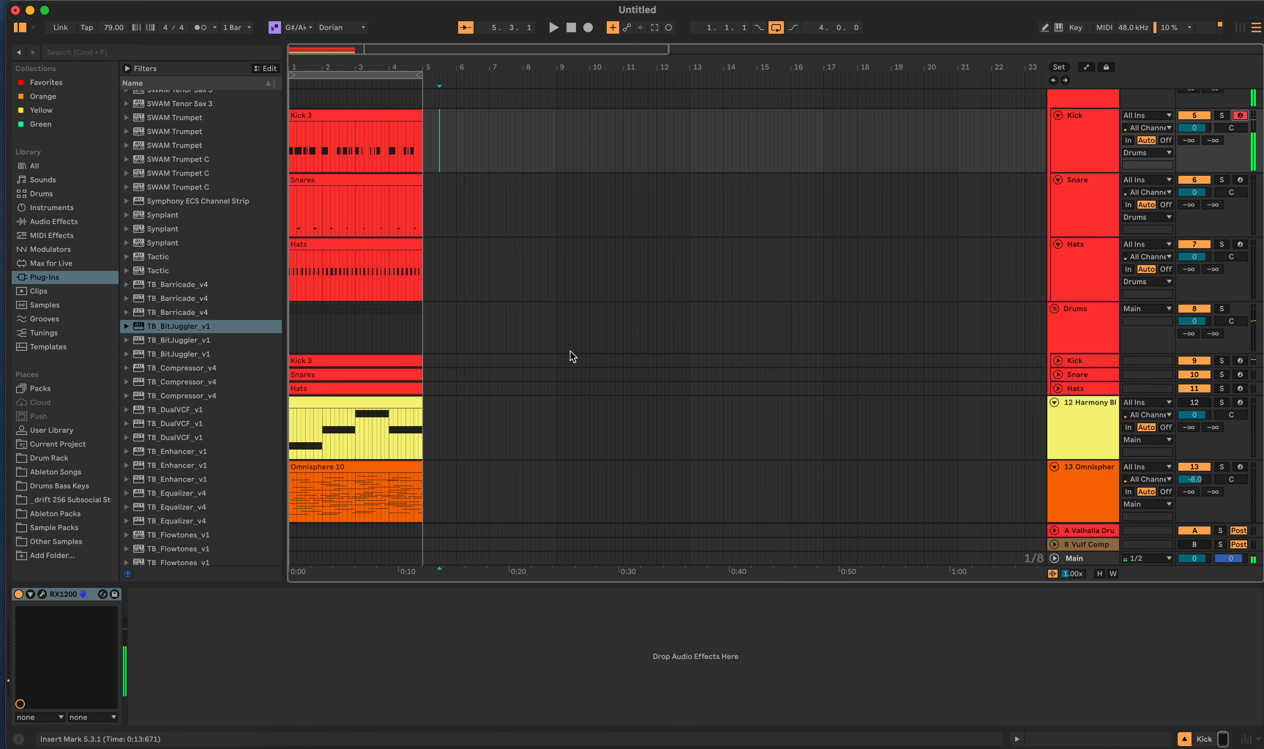
left_click(1240, 361)
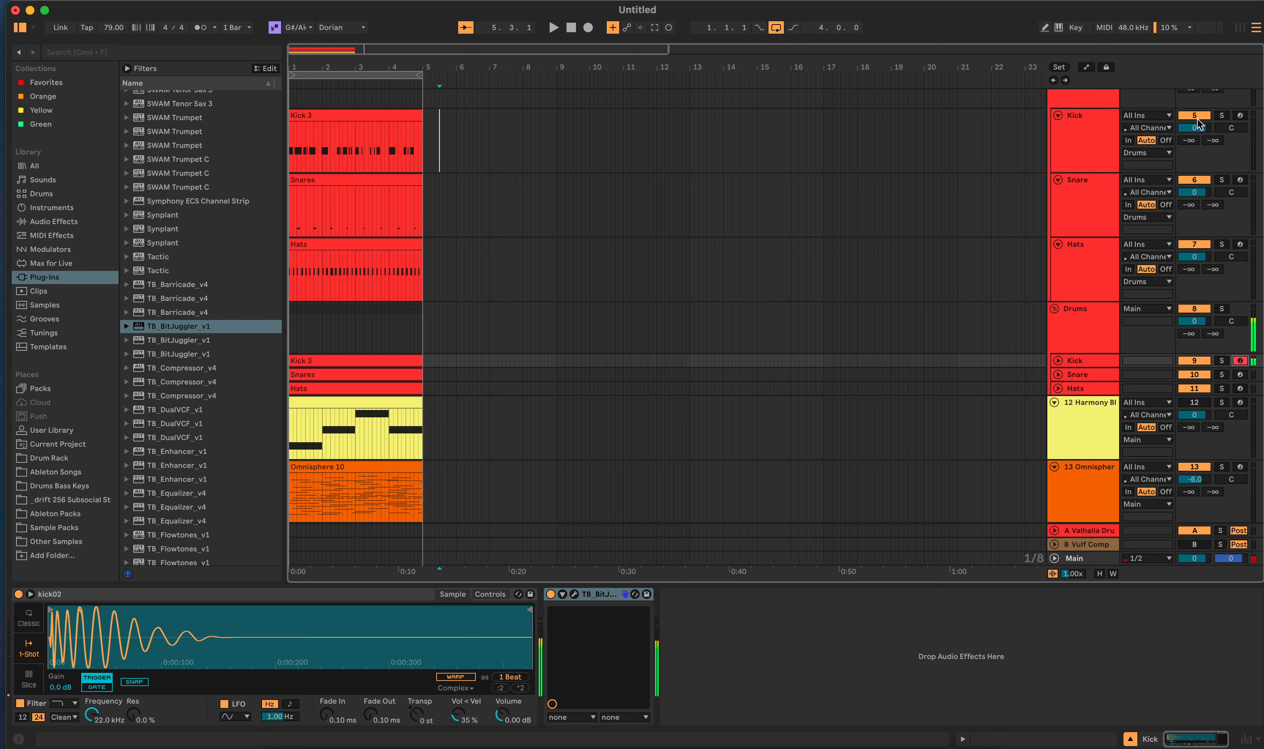
left_click(1240, 116)
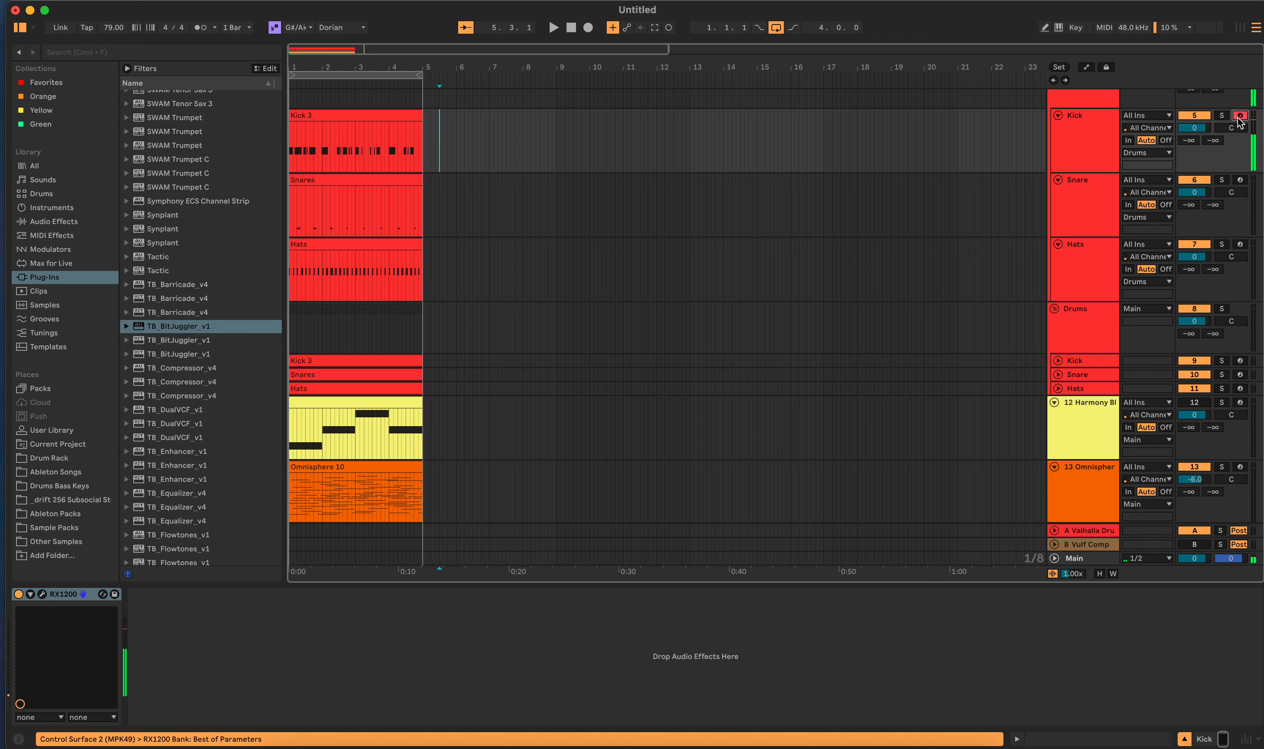
left_click(1241, 361)
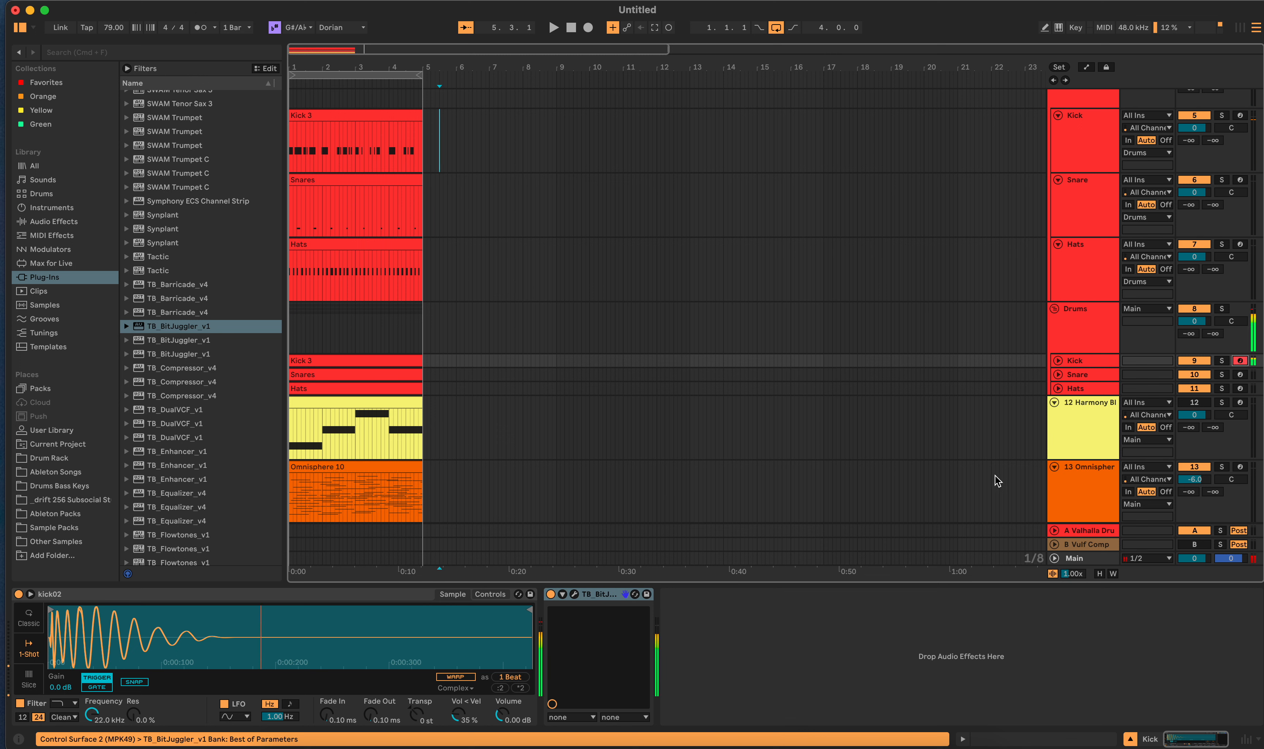
Step: Lower the Simpler volume on Kick track 9 to -12.0 dB and compare it with RX1200 Kick track 5 by alternating record arming
left_click_drag(499, 714, 498, 739)
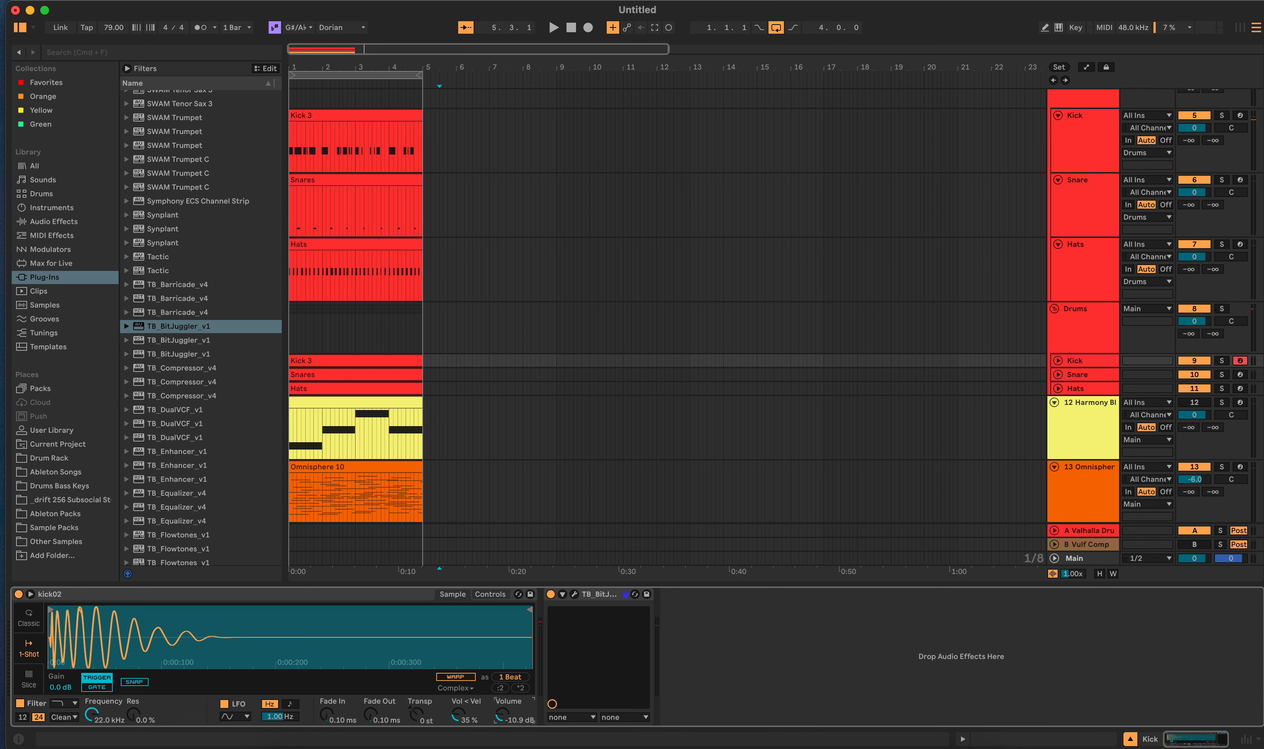
left_click_drag(501, 714, 500, 718)
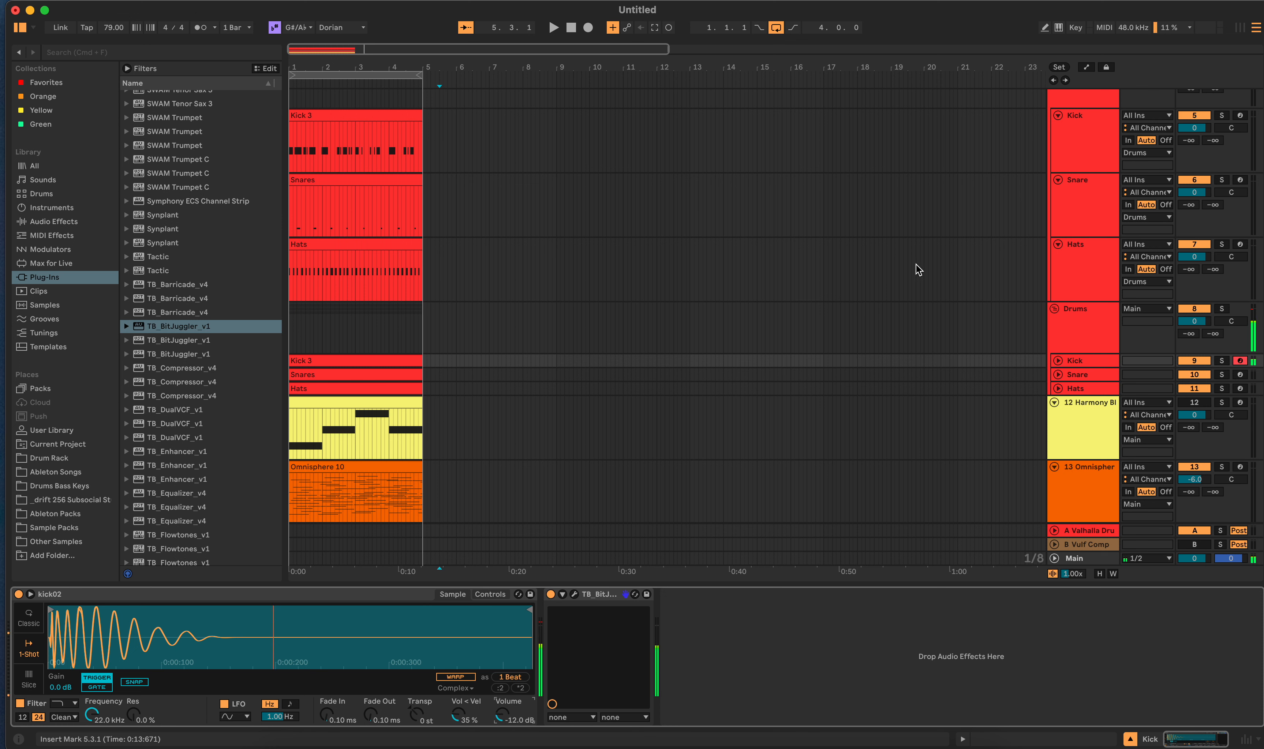
left_click(1240, 115)
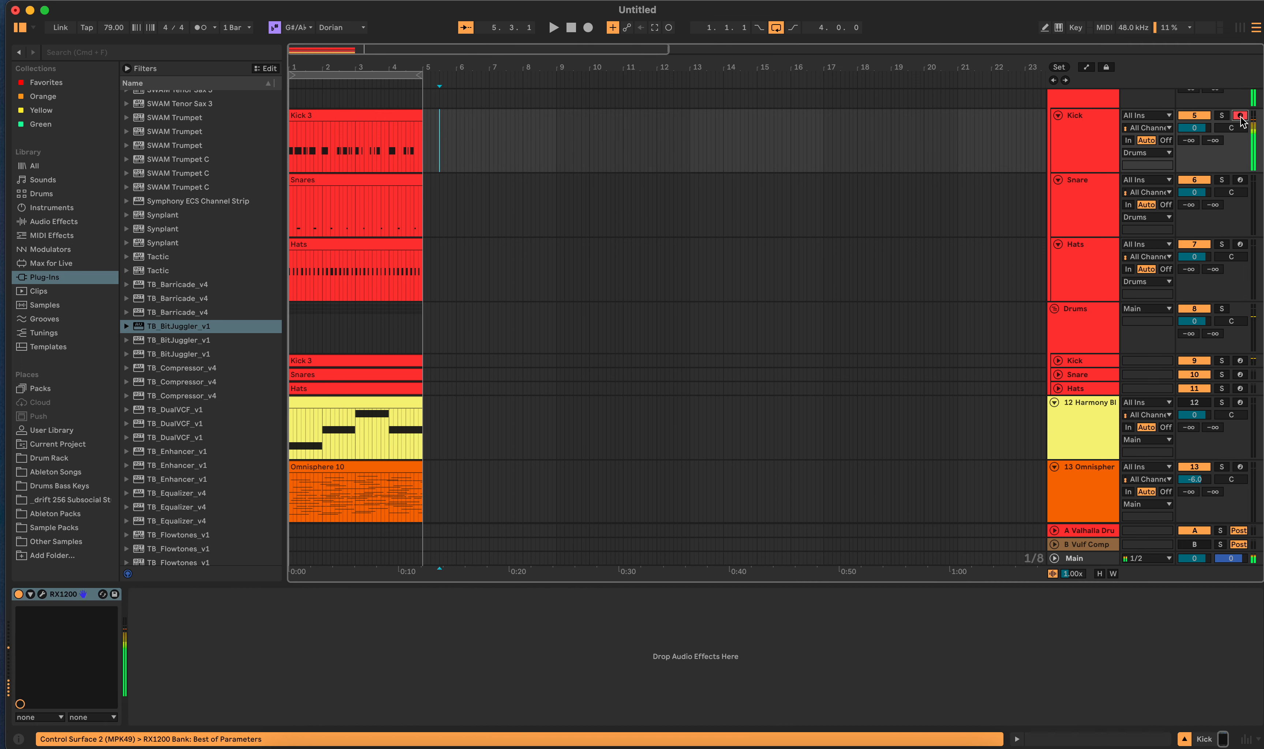
left_click(1245, 361)
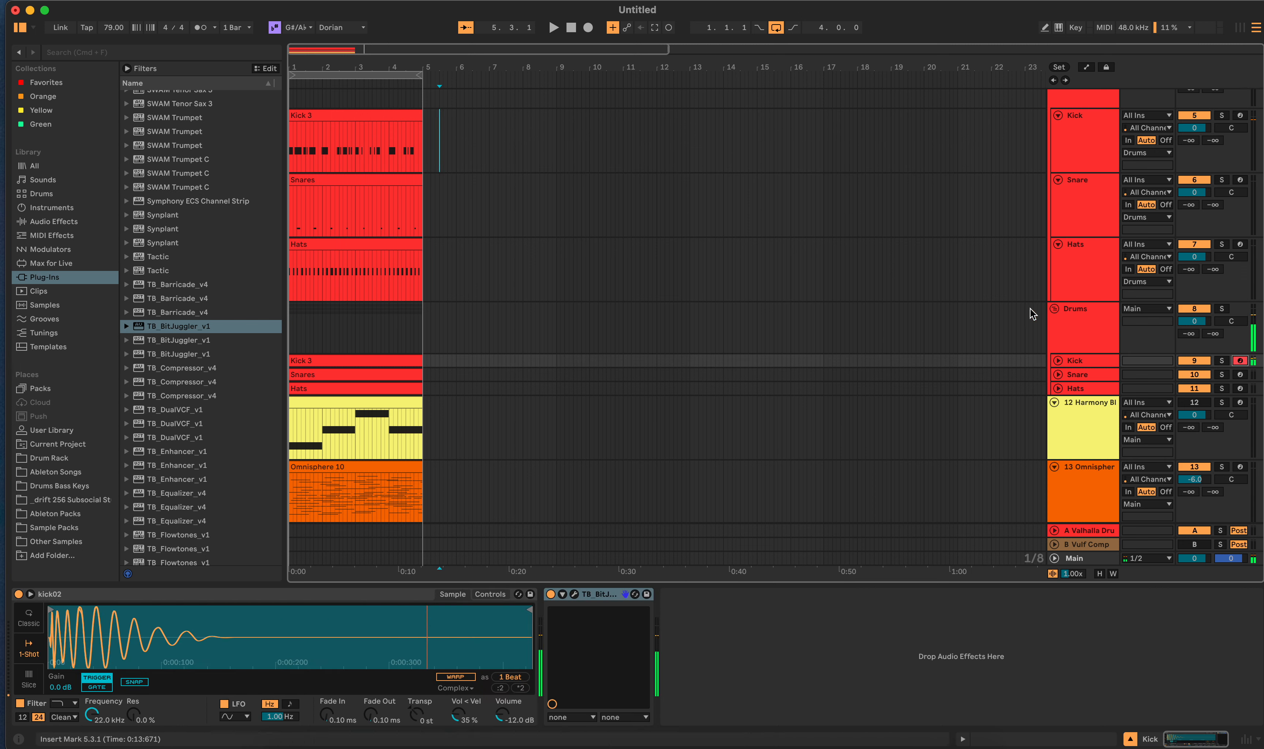
Step: Set the Velocity Response of the RX1200 on Kick track 5 to 0% and close the plug-in
left_click(431, 137)
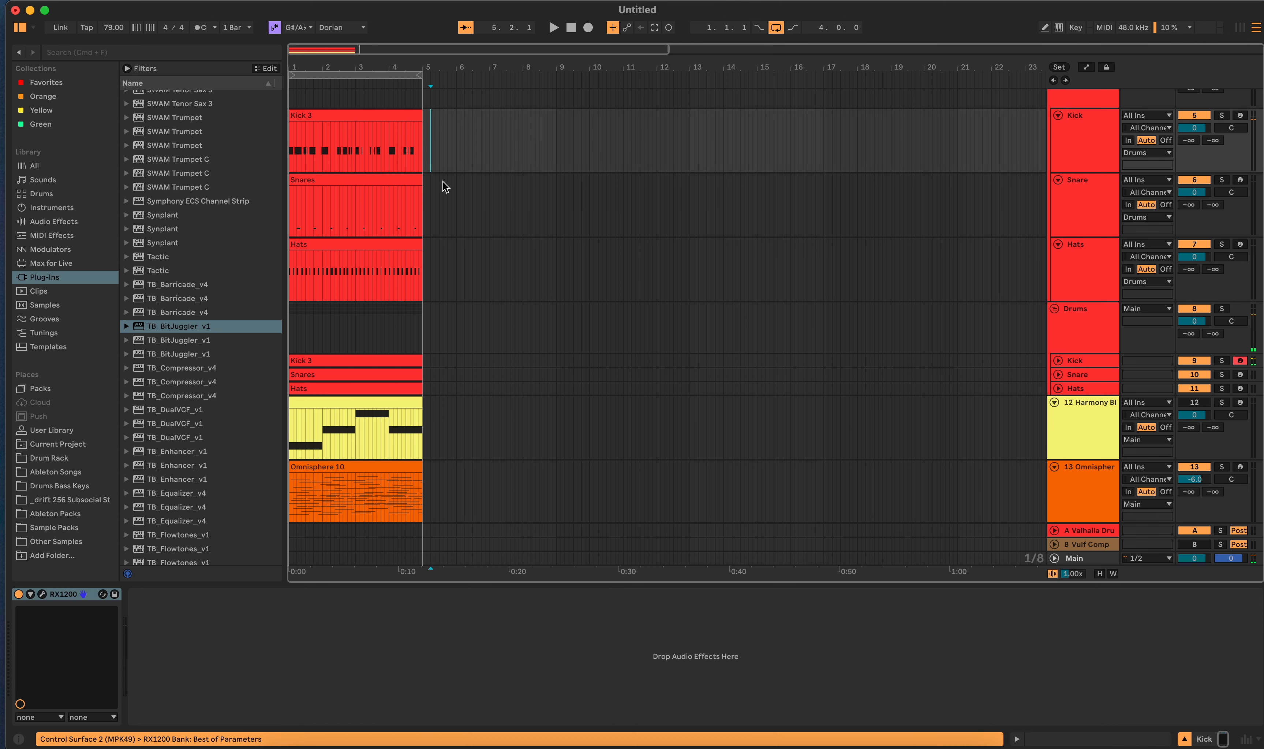
left_click(42, 594)
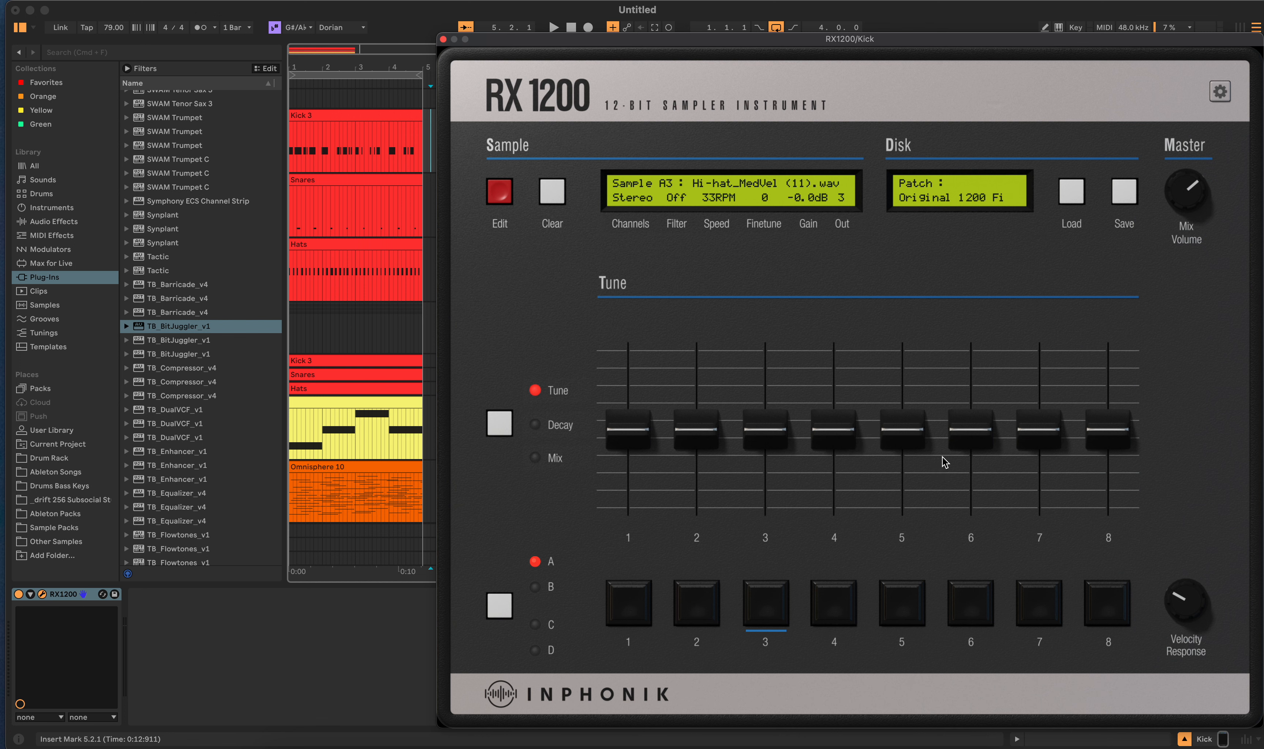
mouse_move(1201, 618)
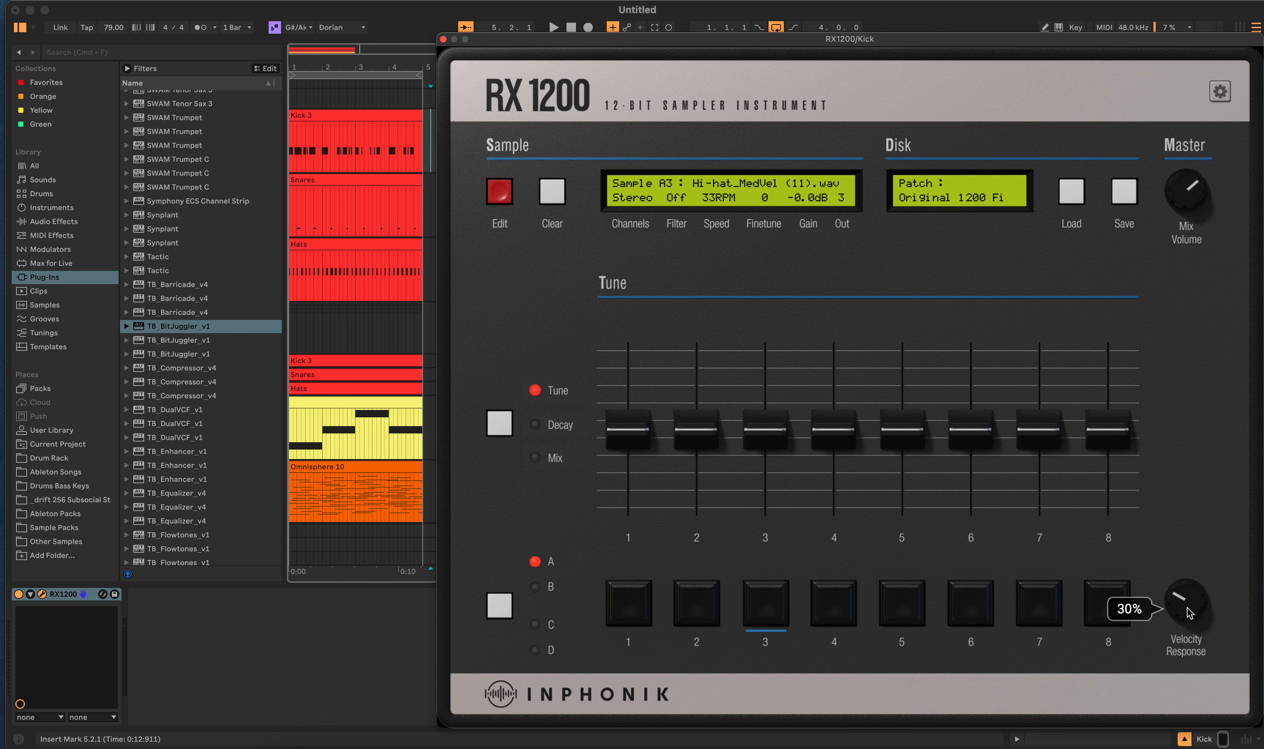
left_click_drag(1188, 610, 1142, 742)
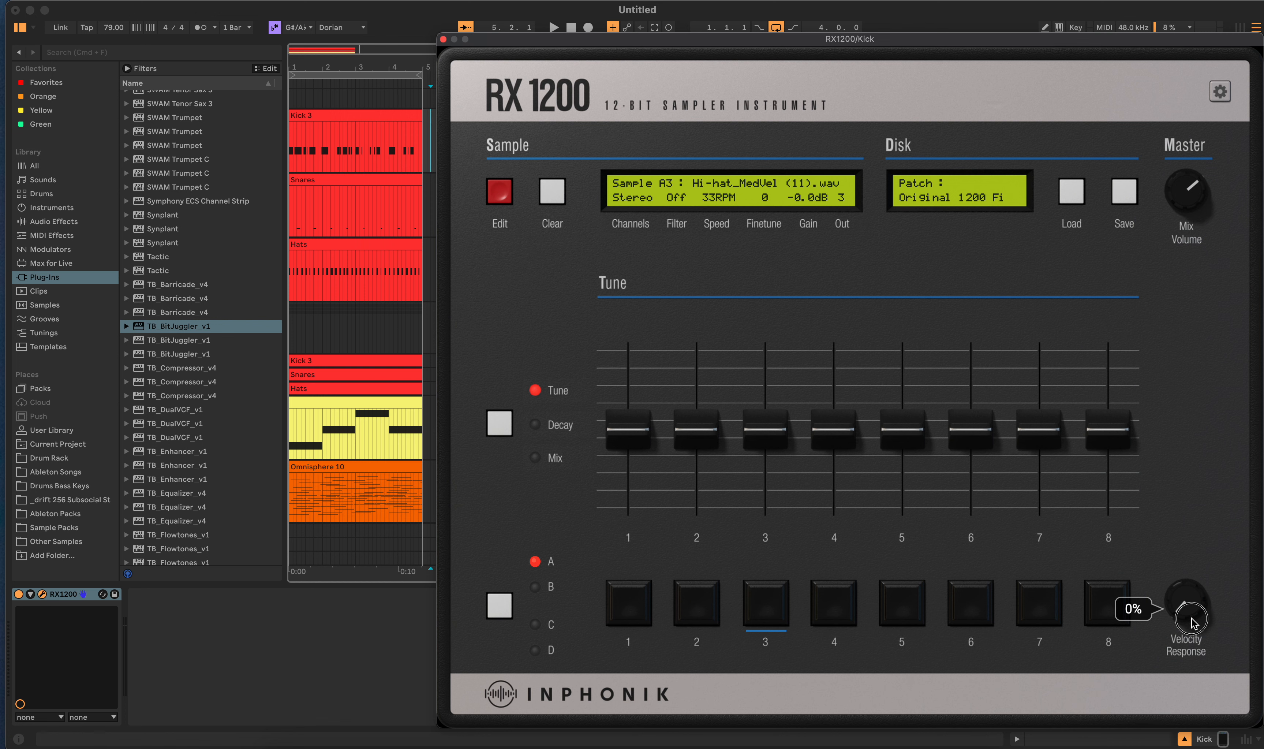
mouse_move(1187, 622)
left_click(443, 39)
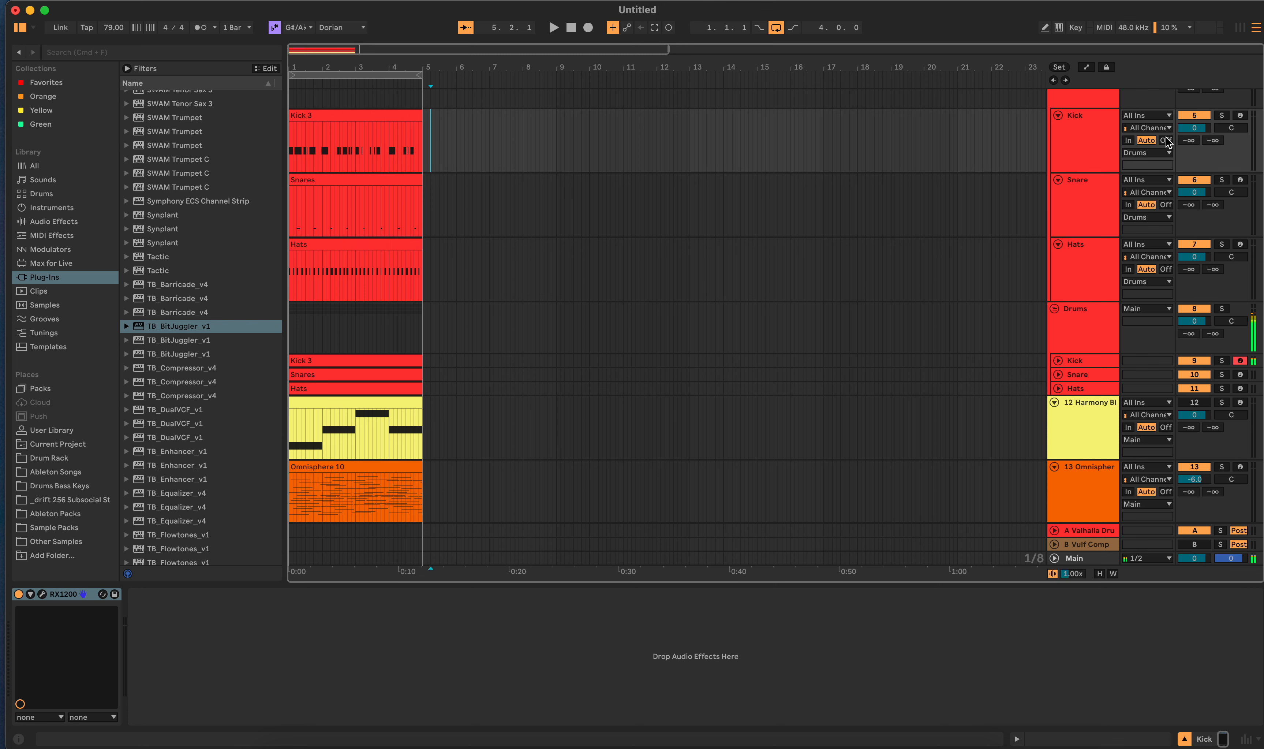
Step: Arm Kick track 5 to audition the RX1200 kick, and recheck the plug-in's settings
left_click(1245, 116)
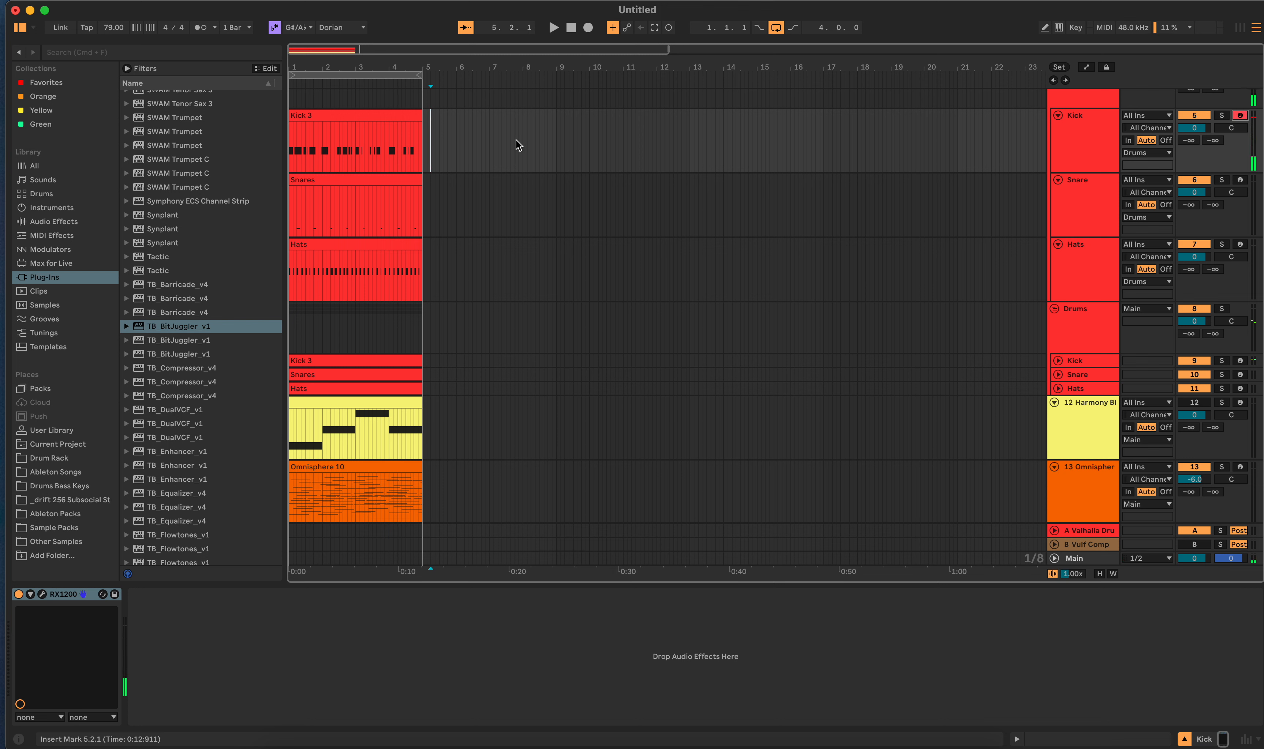
left_click_drag(480, 149, 467, 156)
left_click(439, 152)
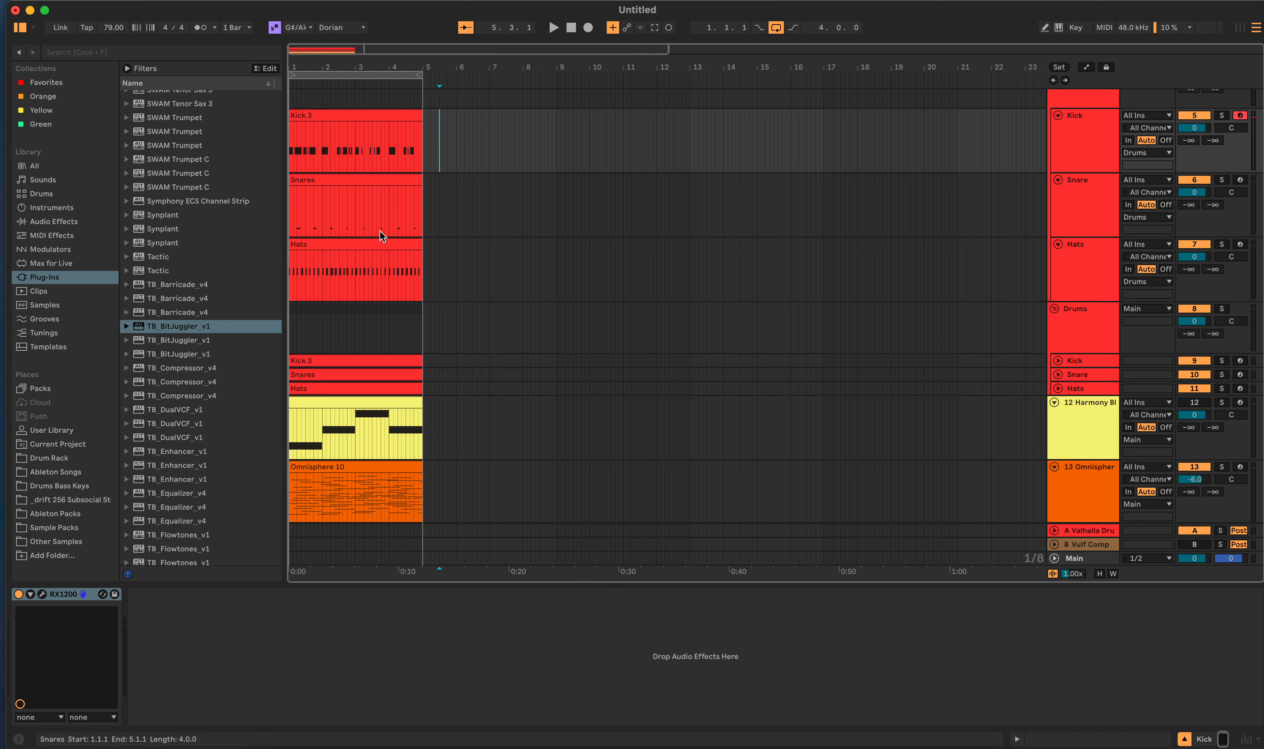
left_click(42, 593)
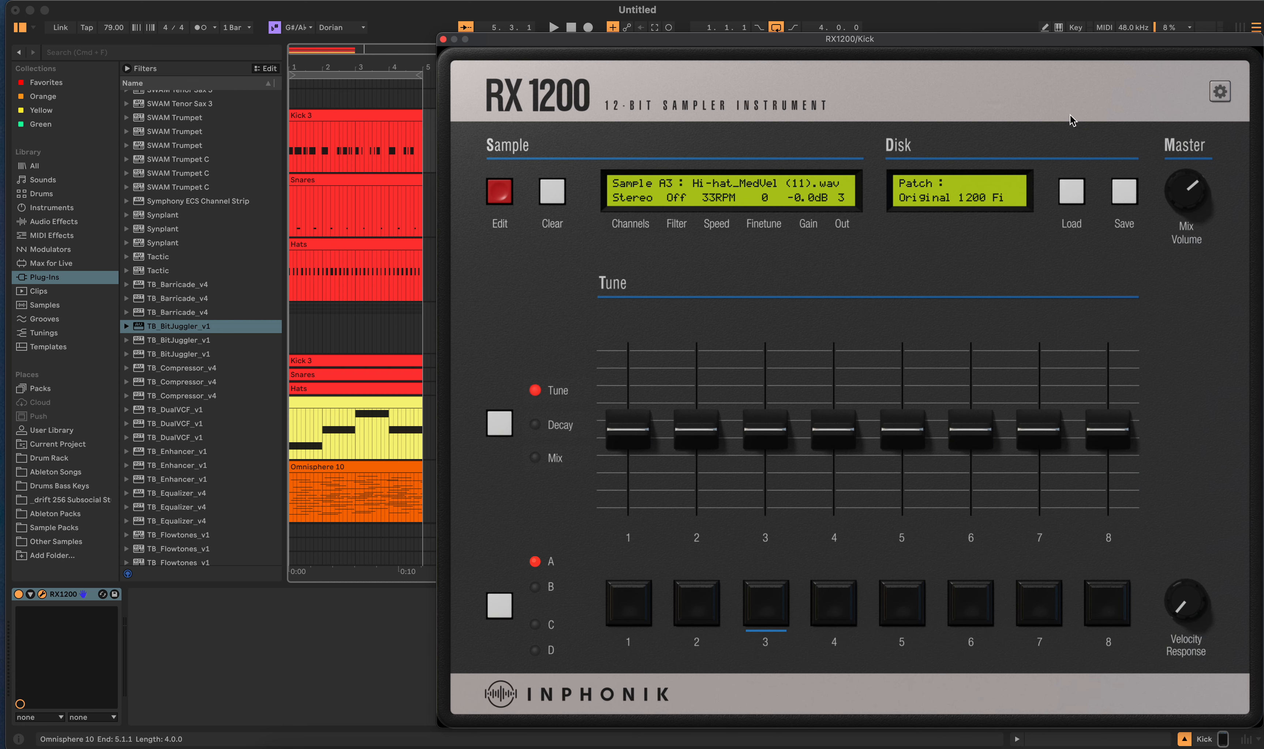
left_click(443, 40)
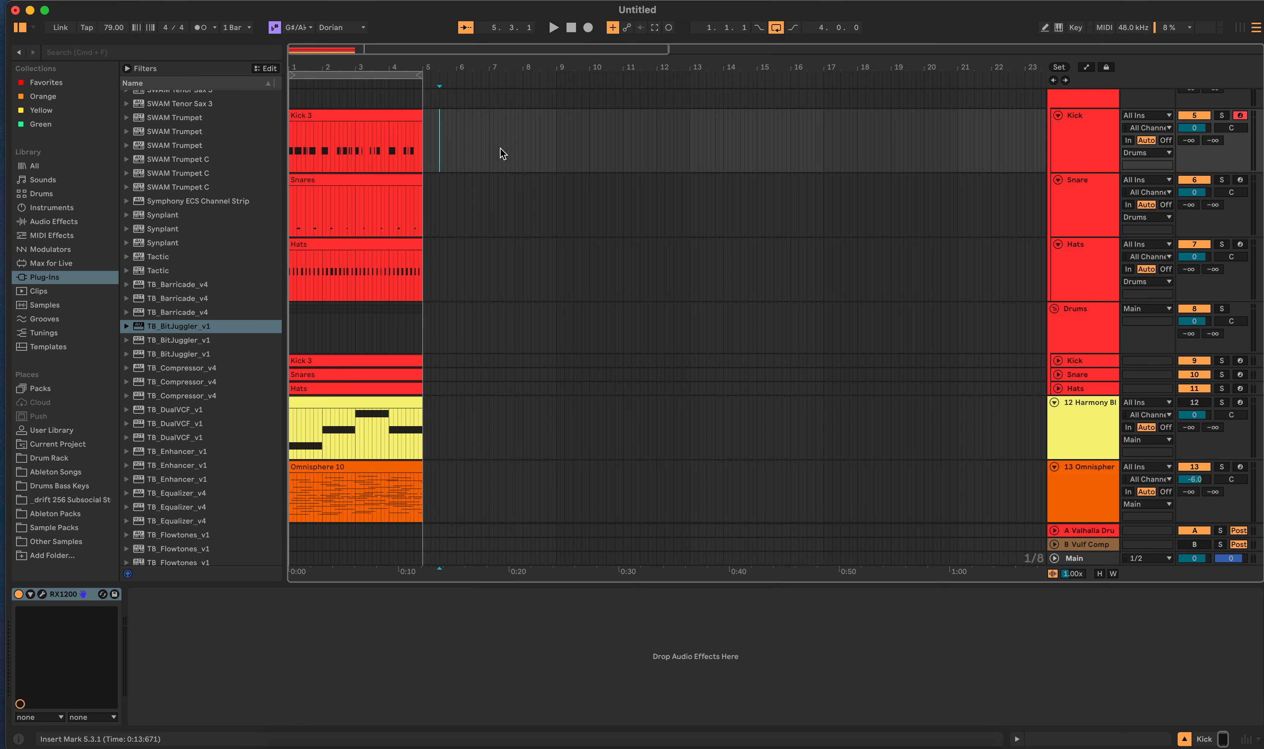
Step: Set BitJuggler's A/D aliasing to 50% on Simpler Kick track 9 while auditioning it, and play RX1200 Kick track 5 for comparison
left_click(460, 361)
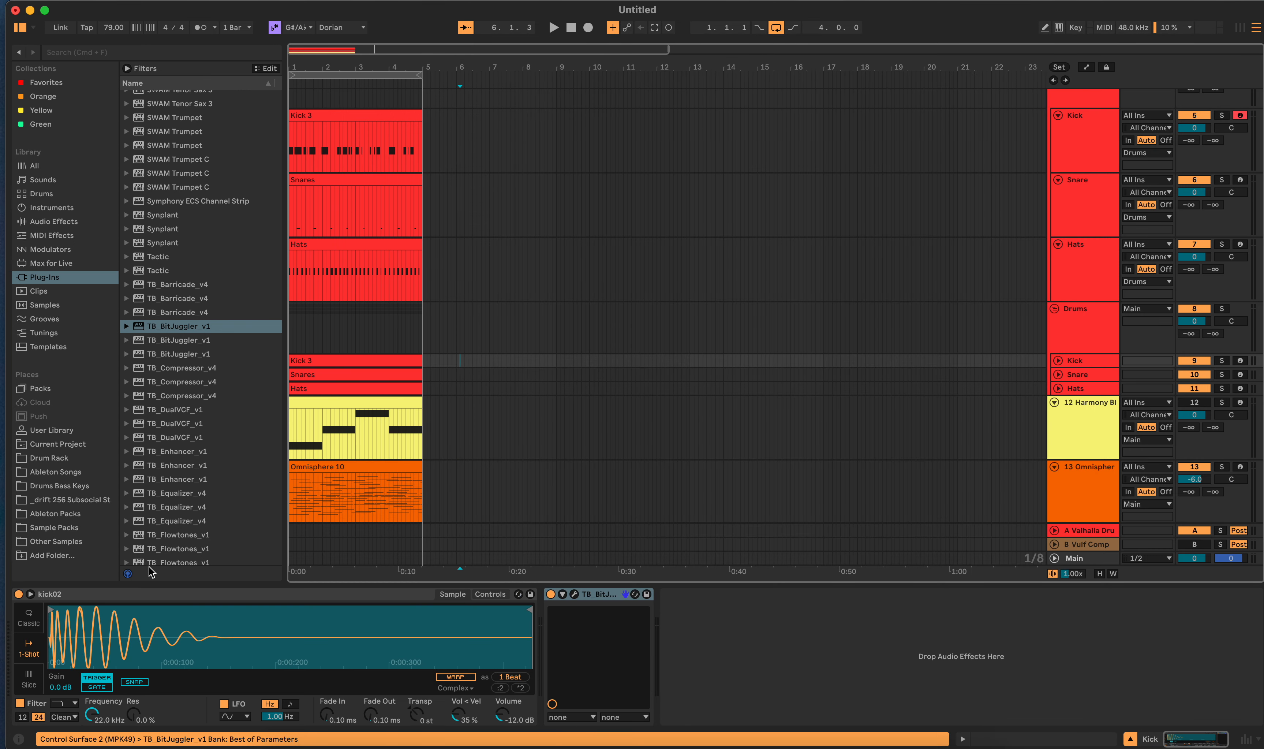
left_click(573, 593)
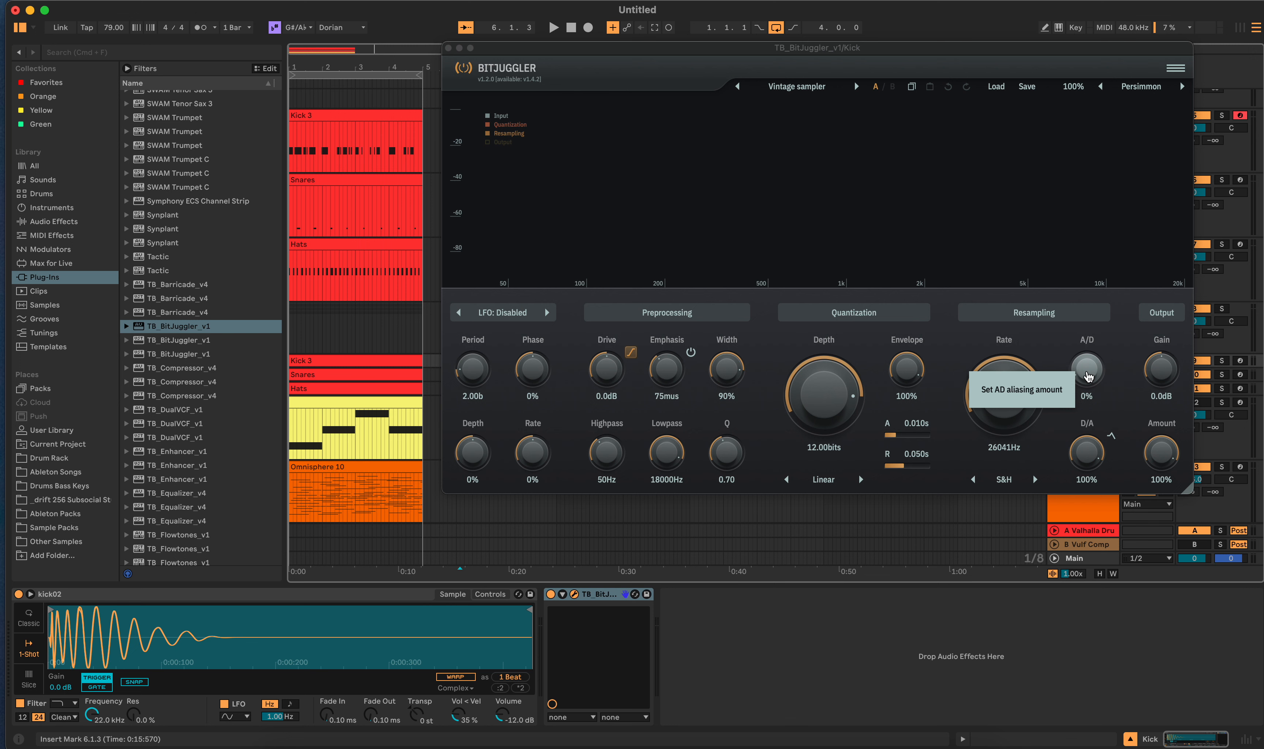
left_click_drag(1088, 377, 1103, 302)
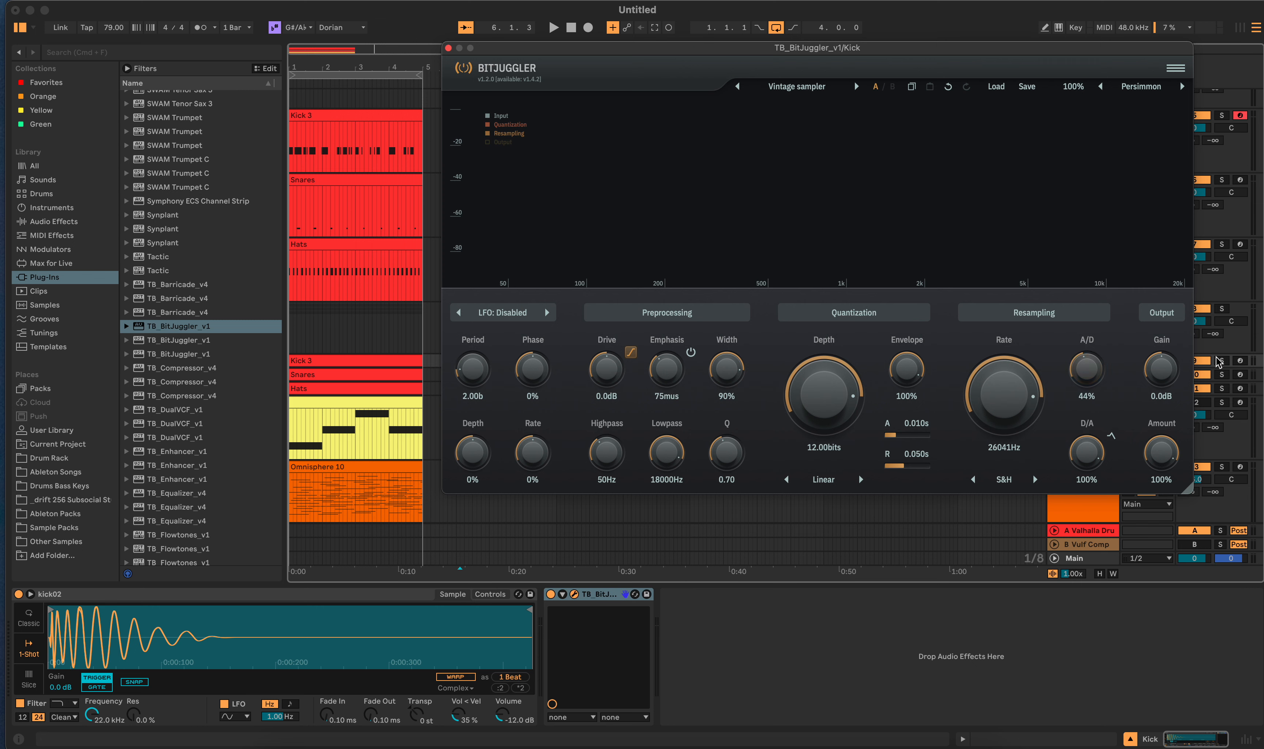
left_click(1240, 360)
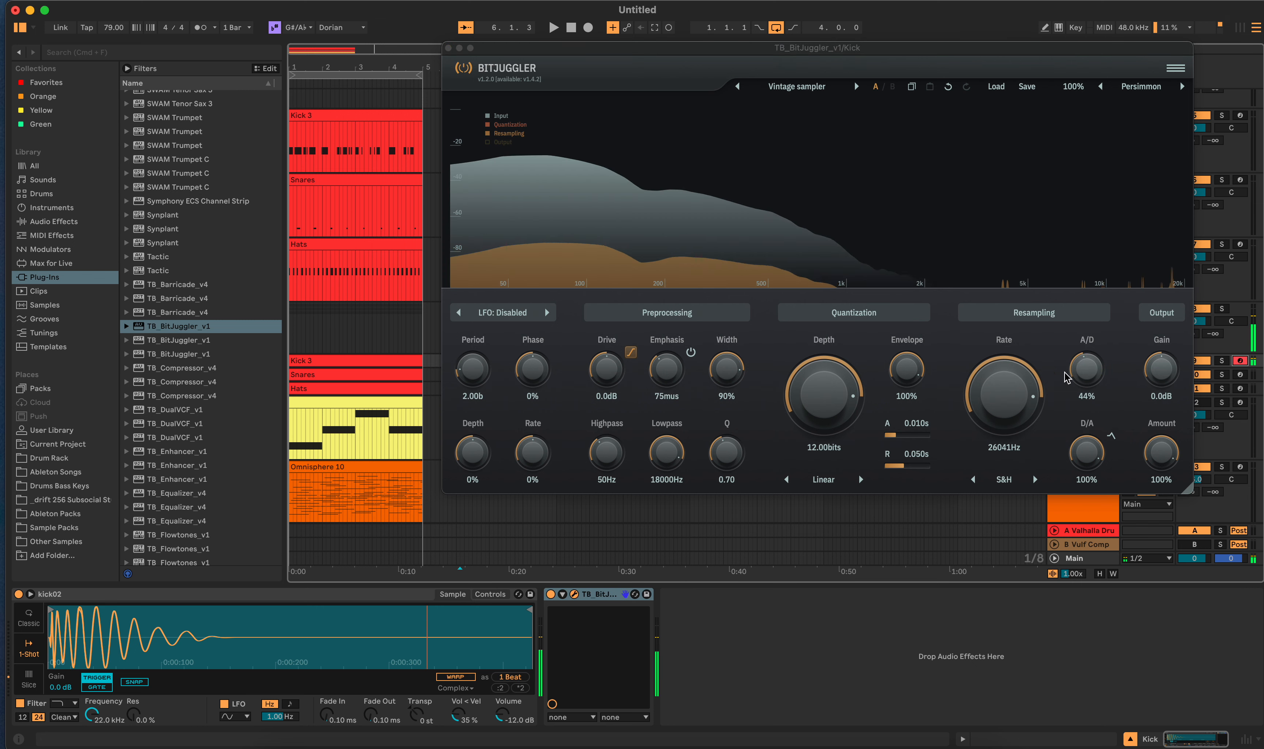
left_click_drag(1087, 371, 1099, 398)
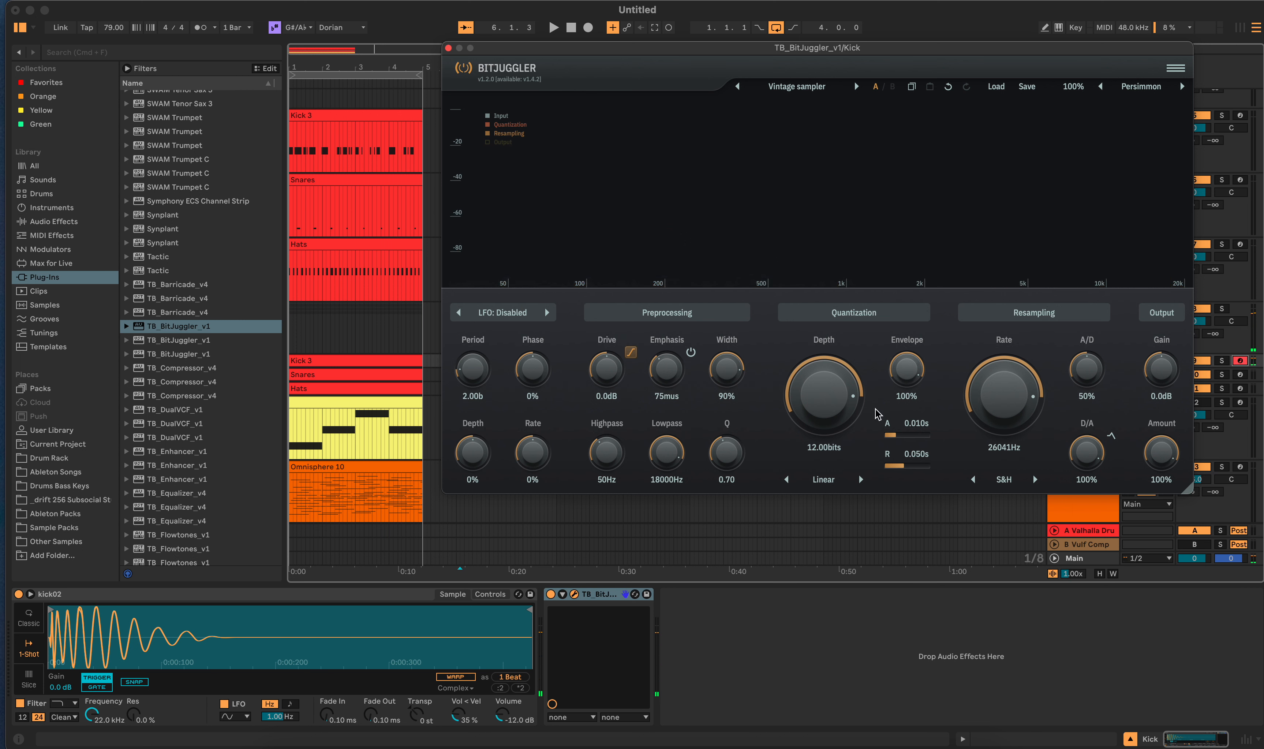
left_click(448, 50)
left_click(443, 154)
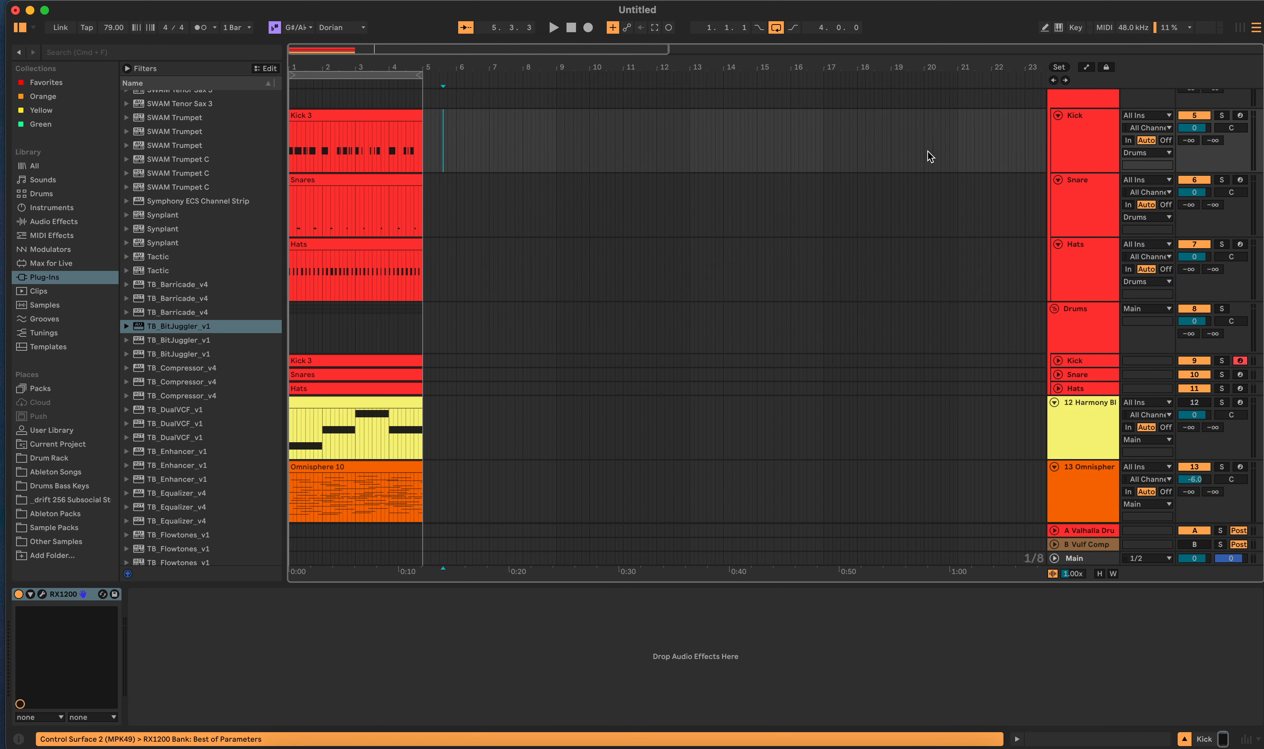
left_click(1241, 115)
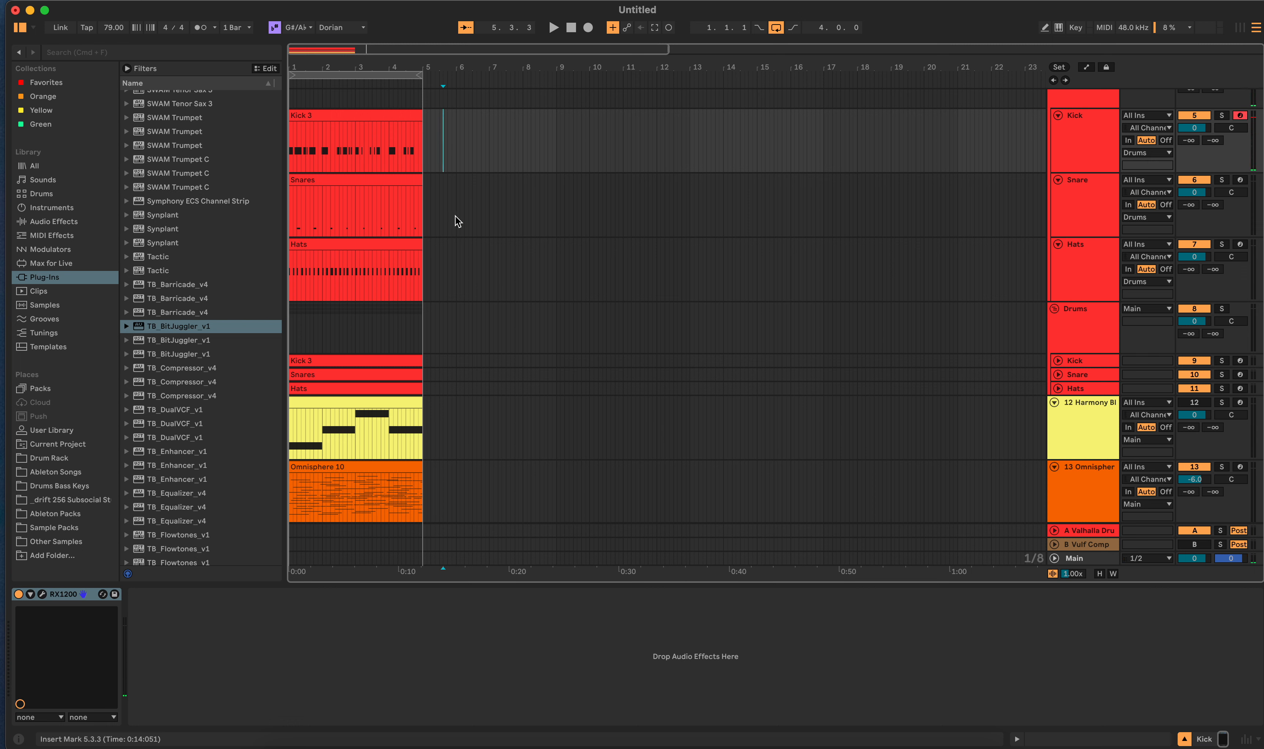
Step: Set the Simpler kick's volume to 0.00 dB and compare it with the RX1200 kick by alternating record arming between tracks 9 and 5
left_click(440, 360)
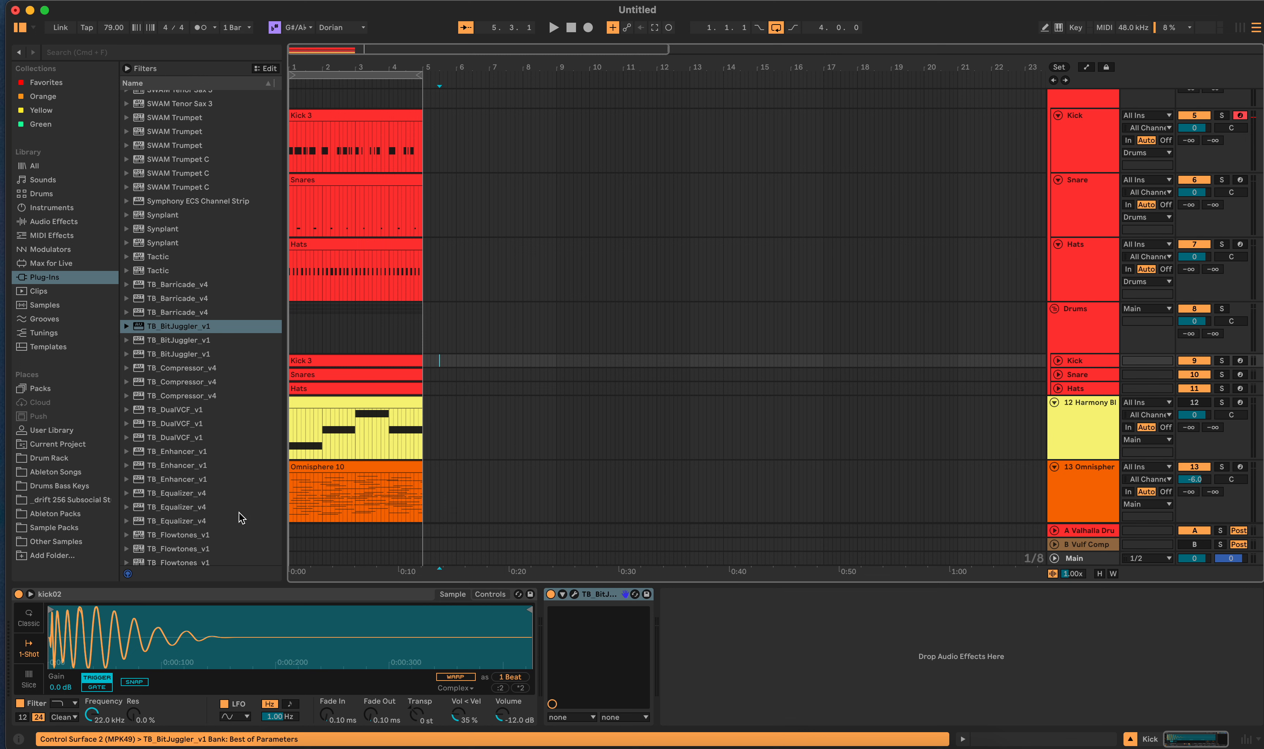
left_click_drag(502, 716, 502, 697)
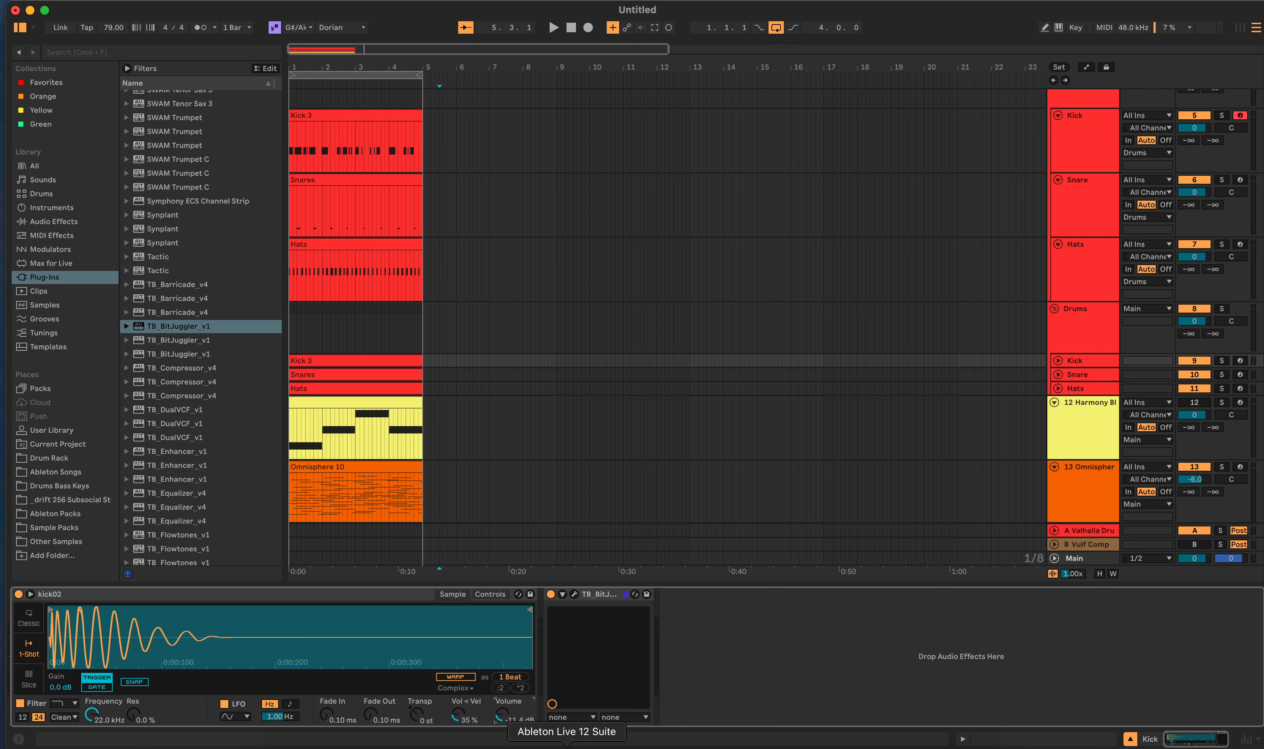
left_click_drag(521, 726, 521, 711)
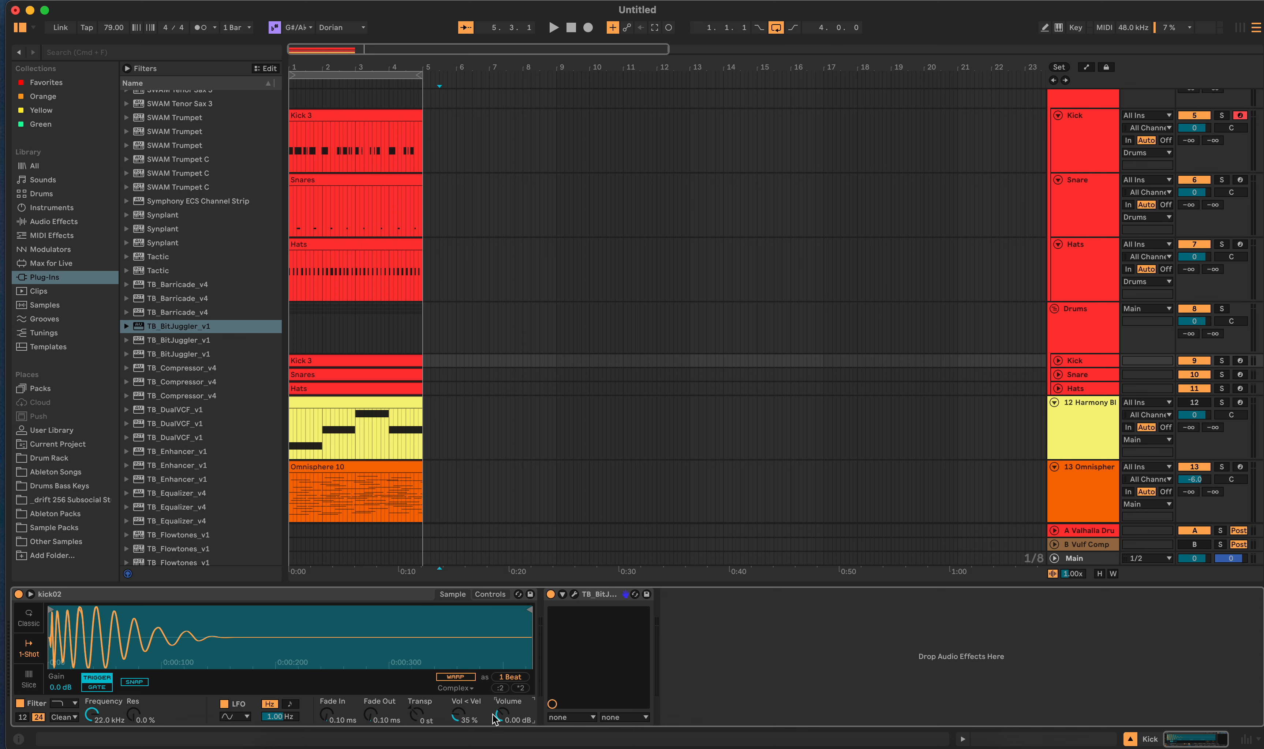
left_click(1240, 360)
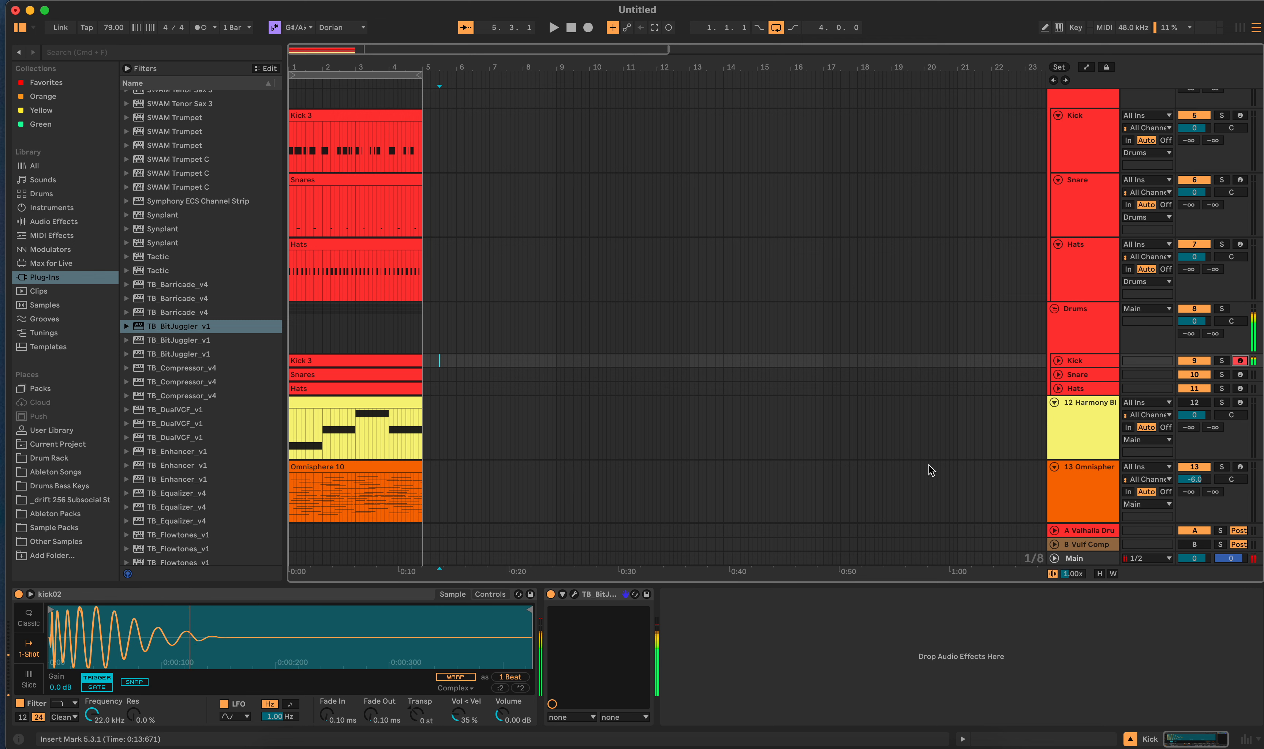
left_click(1239, 116)
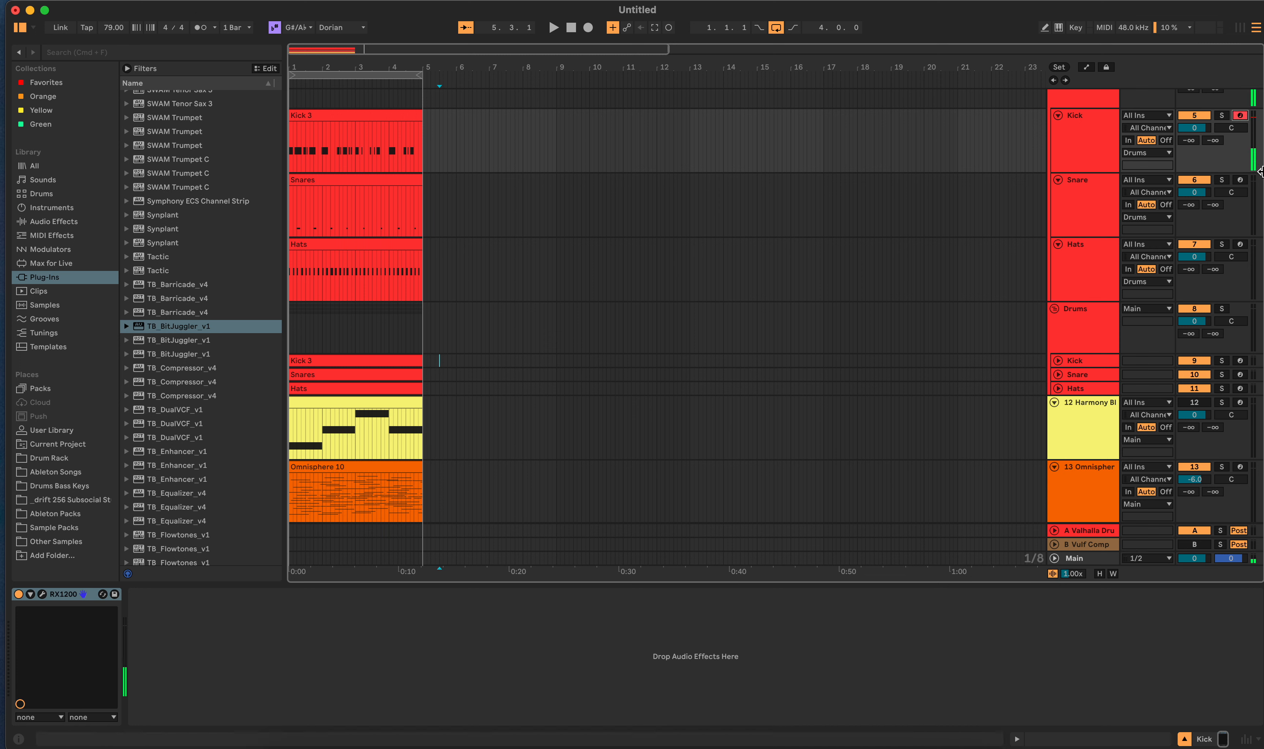
left_click(1240, 361)
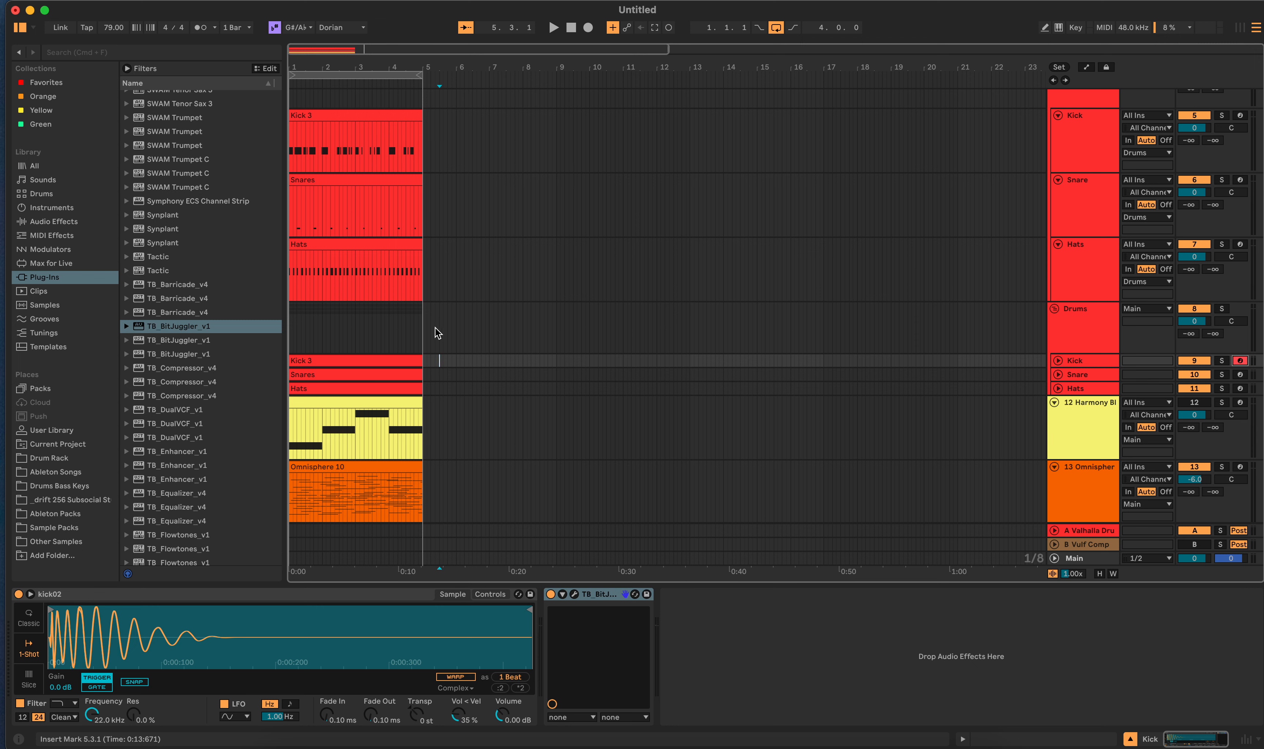
Step: Arm Snare track 6 and inspect its RX1200's Decay faders, Mix faders and Mix Volume, closing the plug-in when done
left_click(1239, 180)
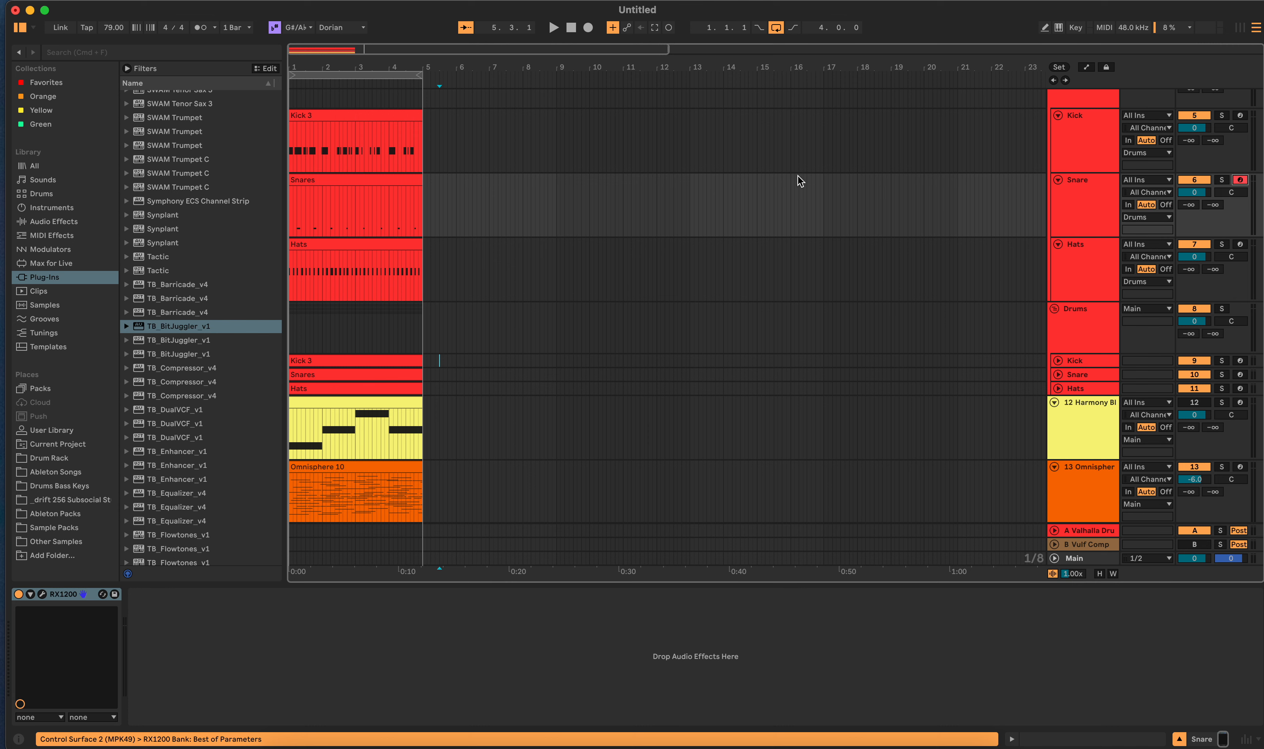
left_click(430, 188)
left_click(43, 593)
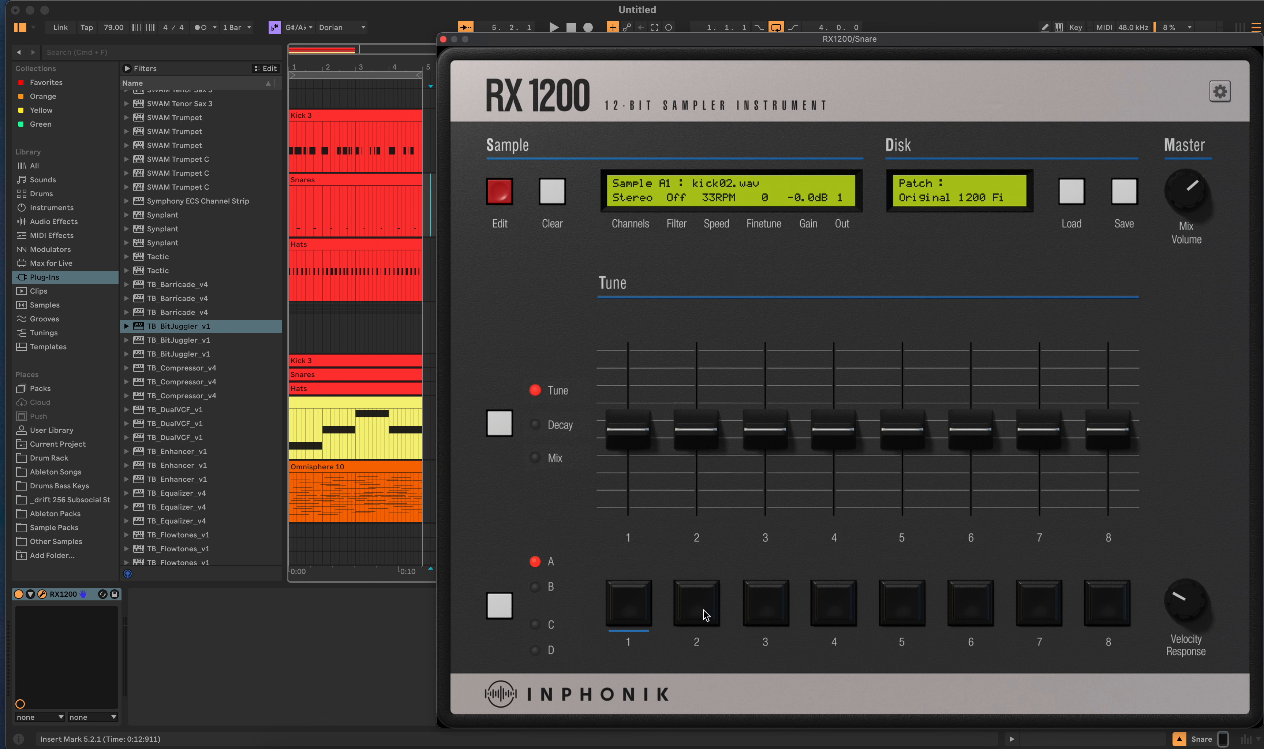
left_click(536, 427)
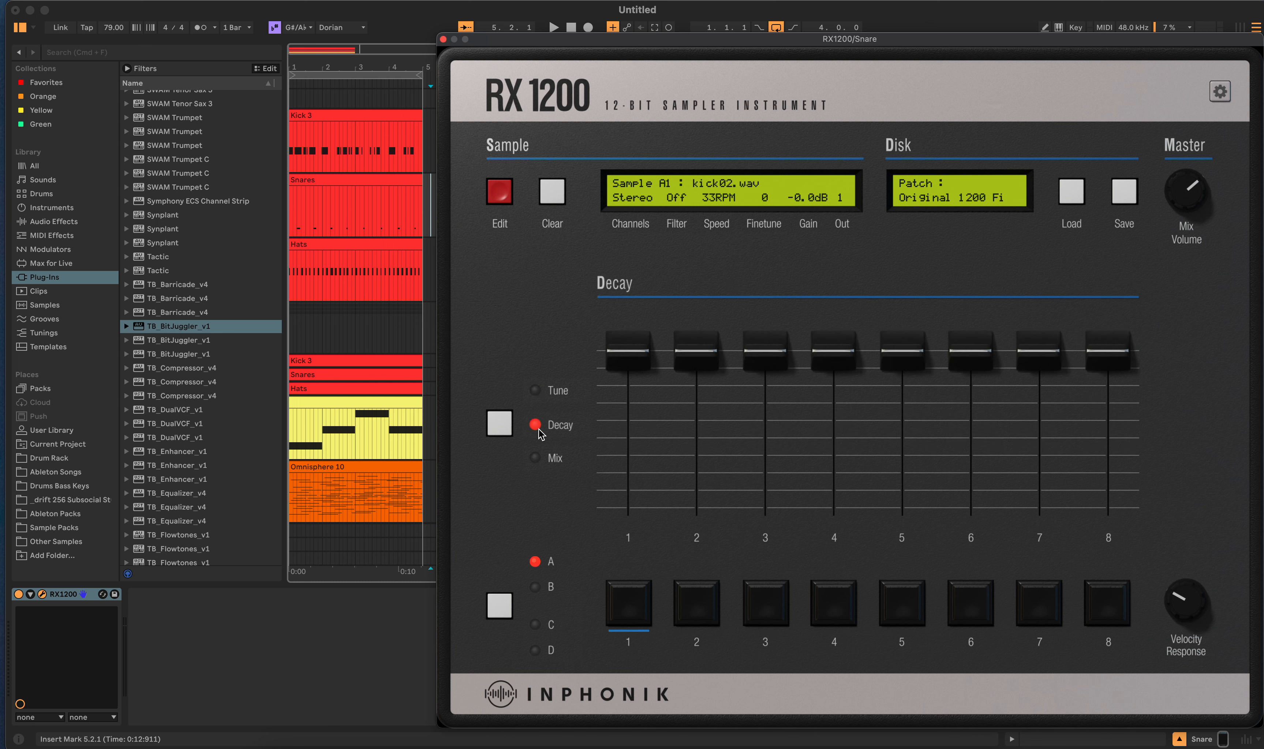
left_click(546, 457)
mouse_move(659, 410)
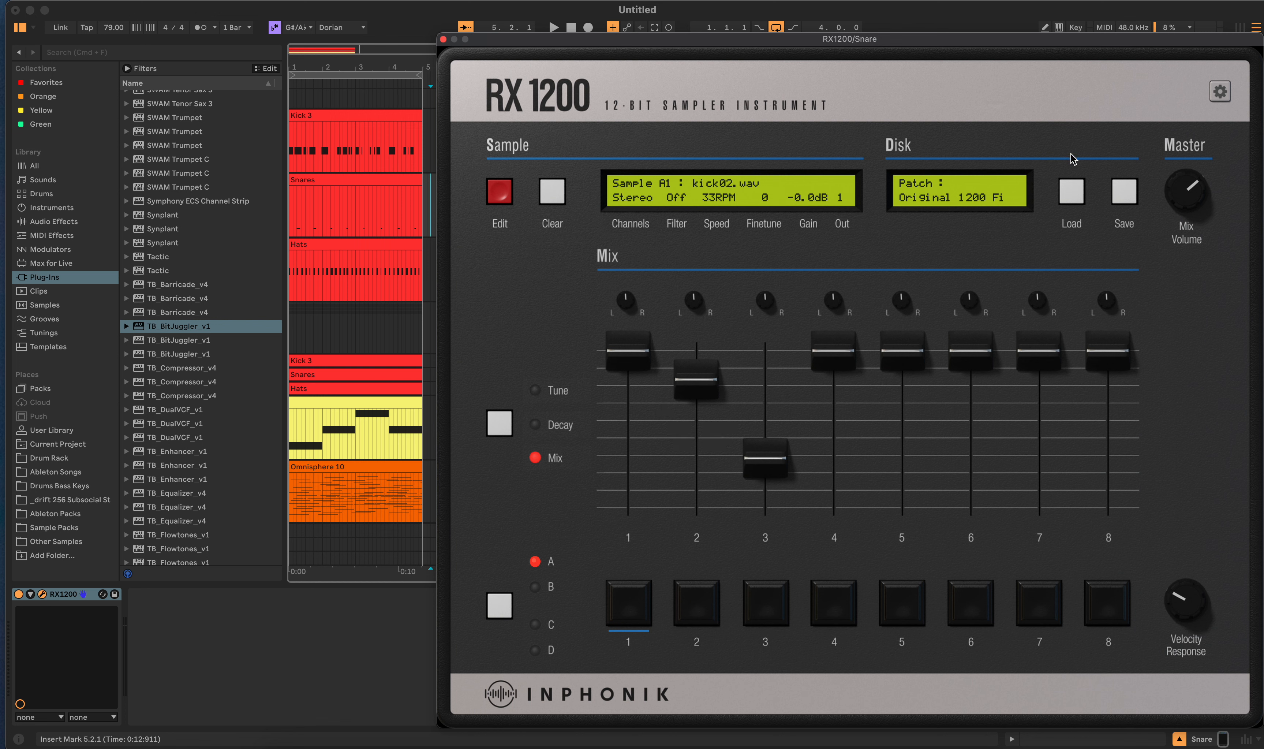
mouse_move(1198, 195)
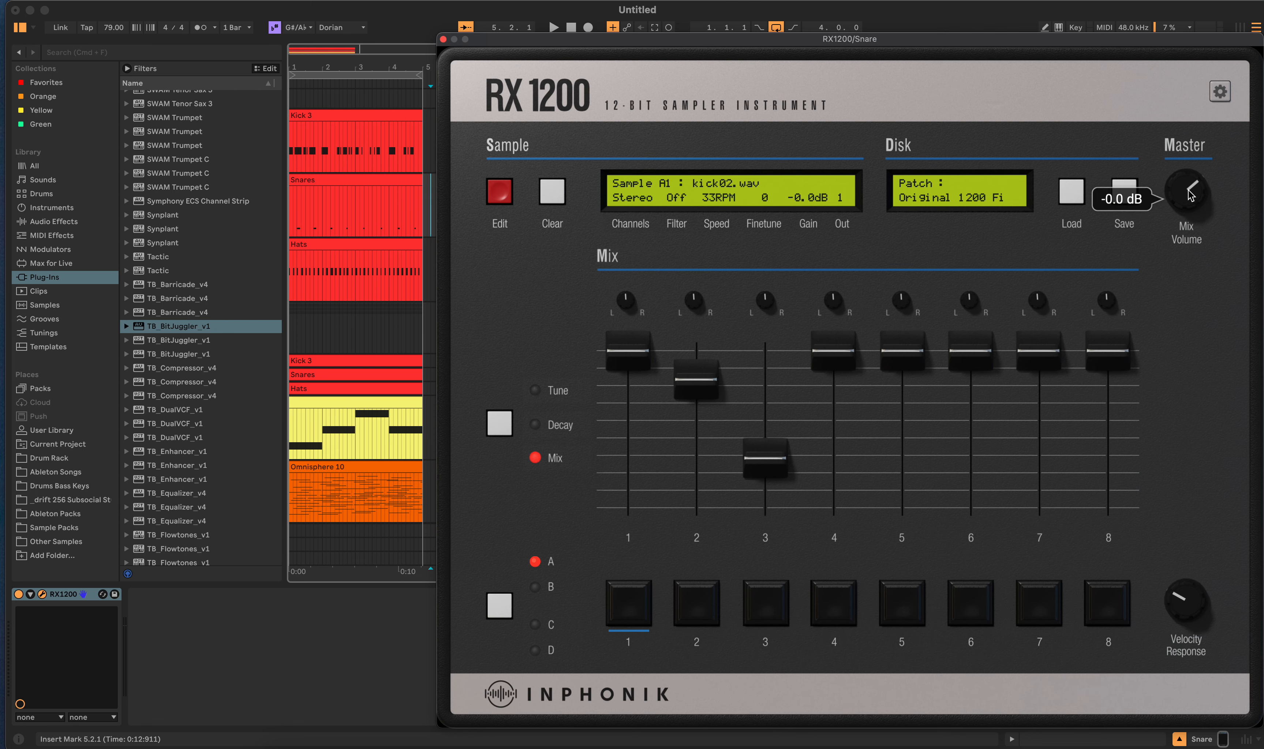
left_click(443, 40)
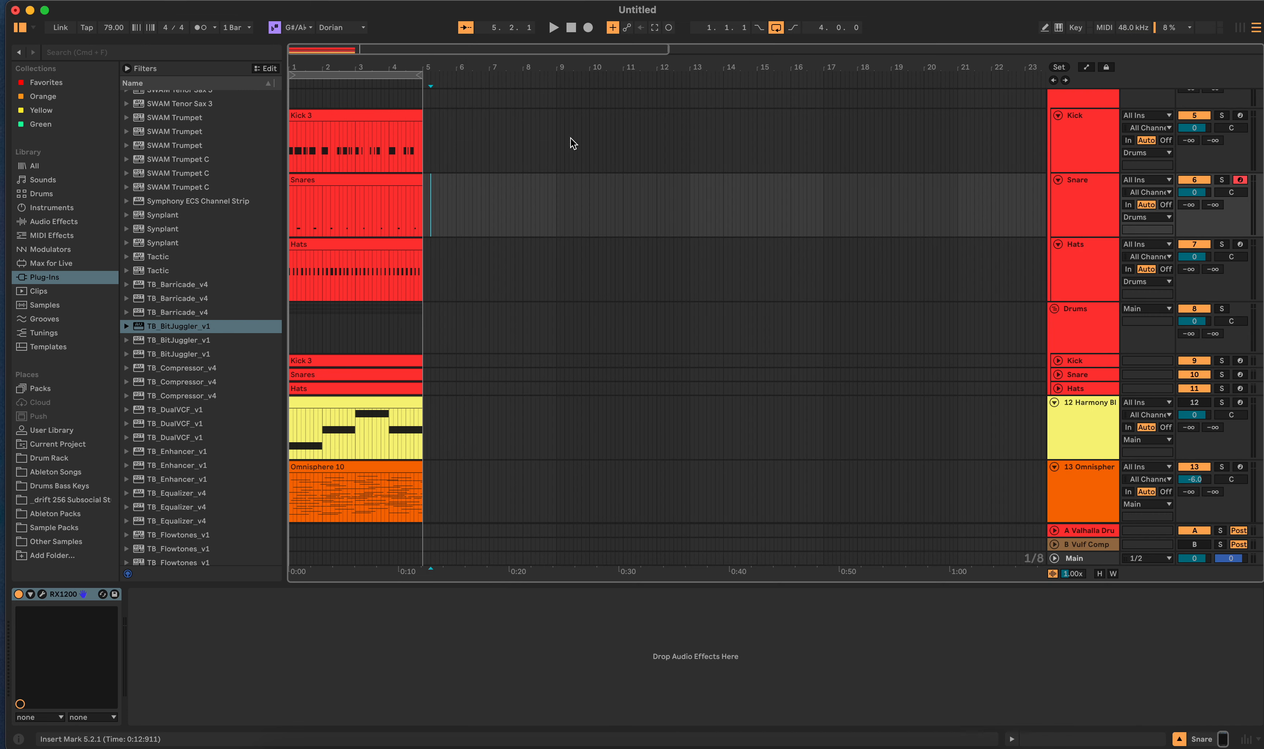
left_click(42, 593)
left_click(443, 40)
Step: Set the Simpler volume to 0.00 dB on Snare track 10 and Hats track 11
left_click(489, 374)
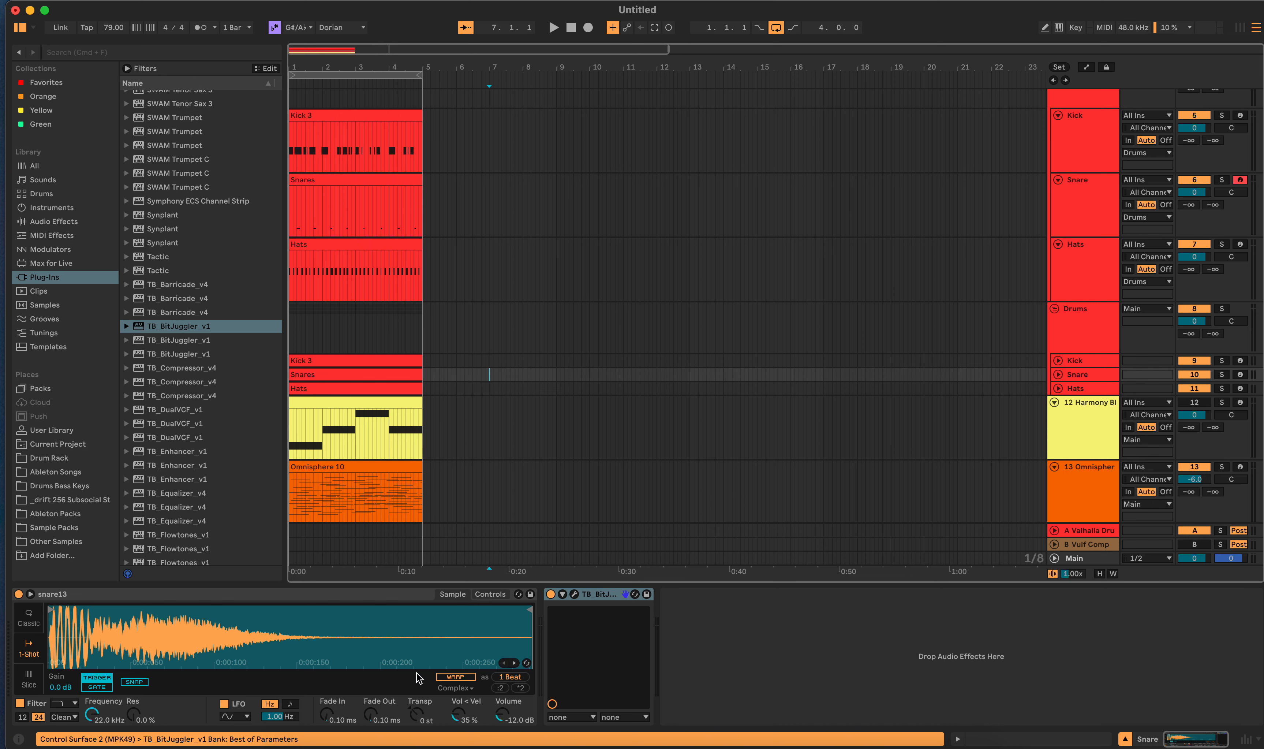
left_click_drag(499, 719, 499, 699)
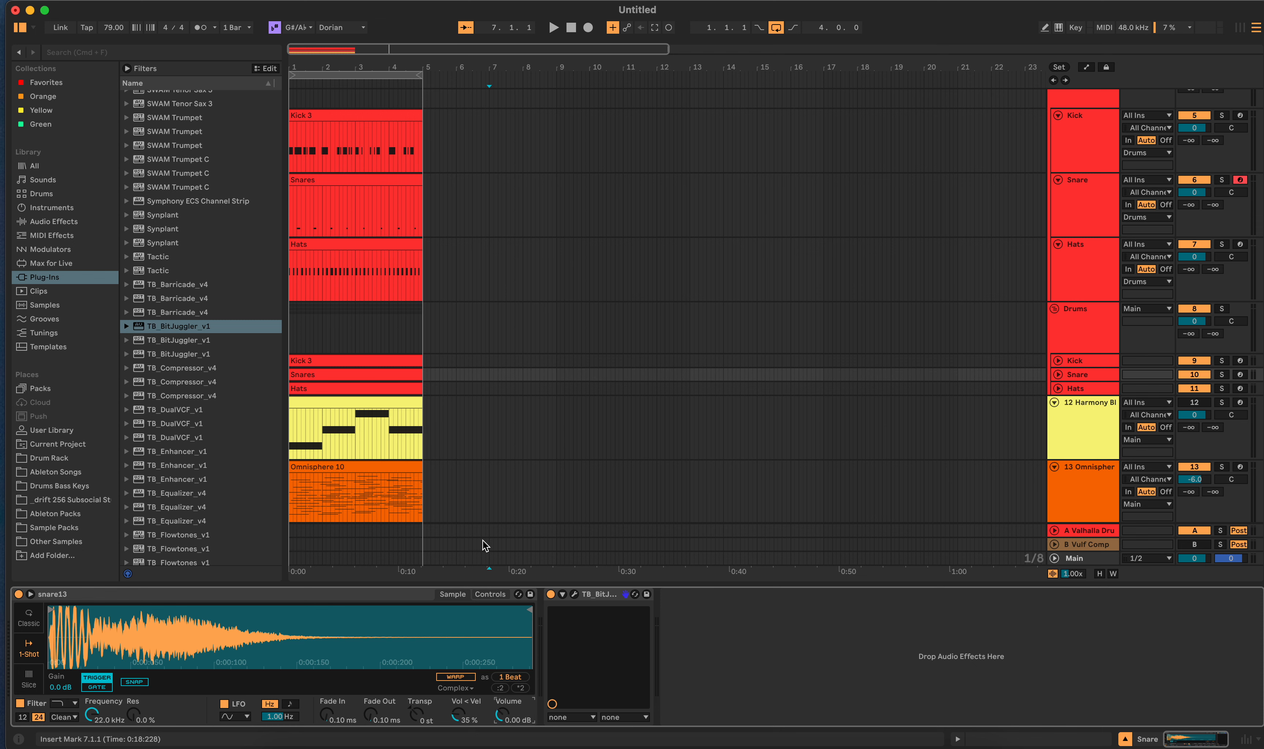
left_click(435, 388)
left_click_drag(500, 713, 500, 689)
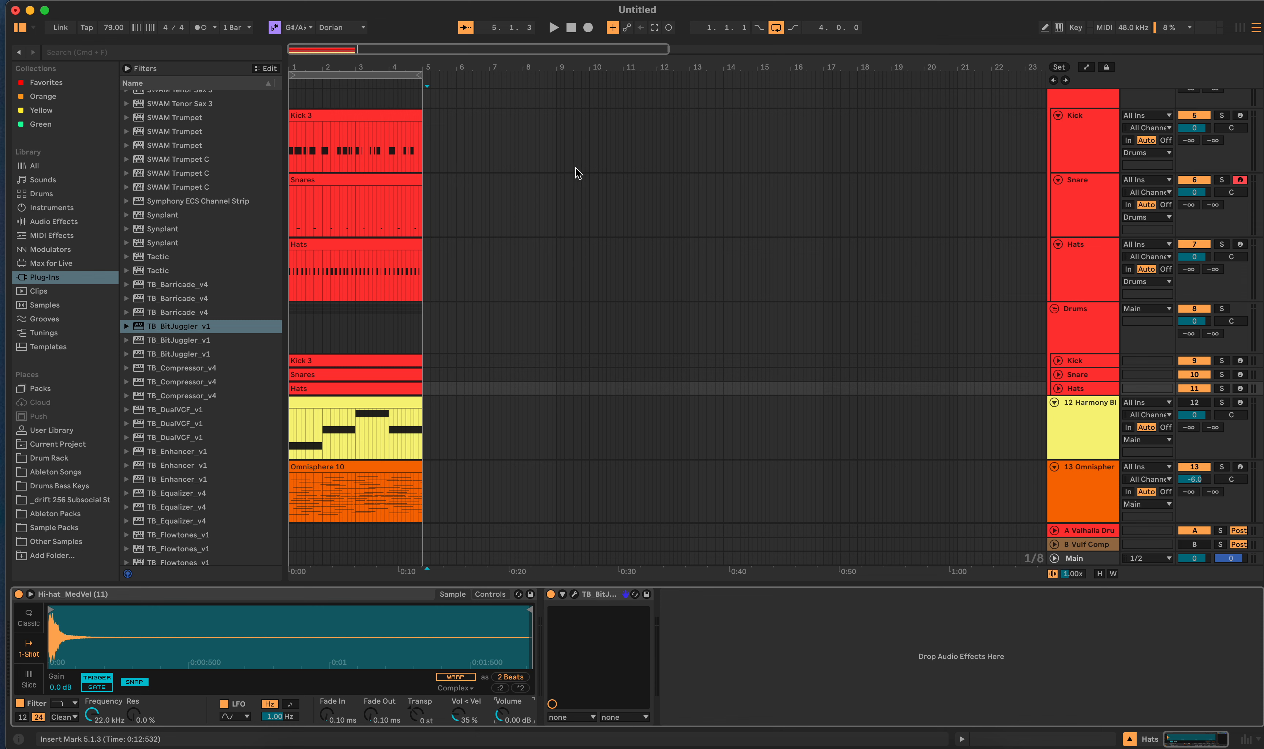
Step: Arm Snare track 10 and set its BitJuggler resampling A/D amount to 50%, closing the plug-in when done
left_click(452, 164)
left_click(437, 229)
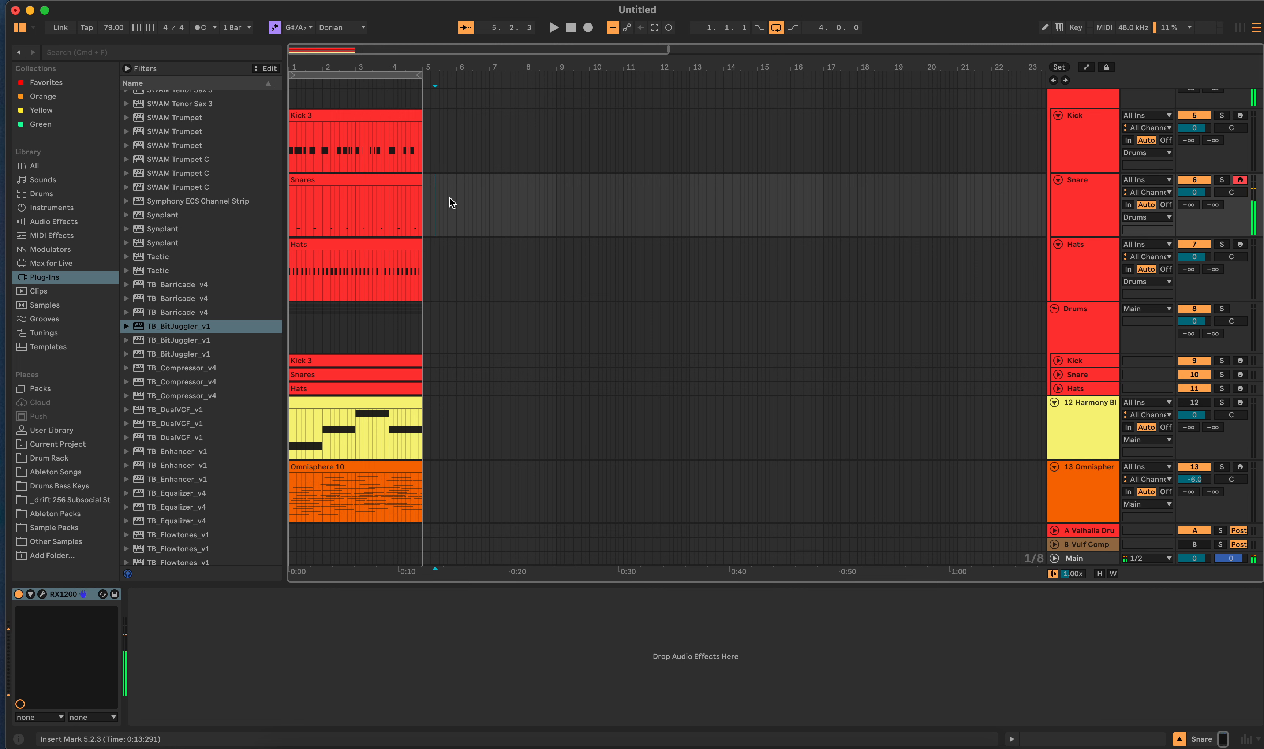
left_click(437, 373)
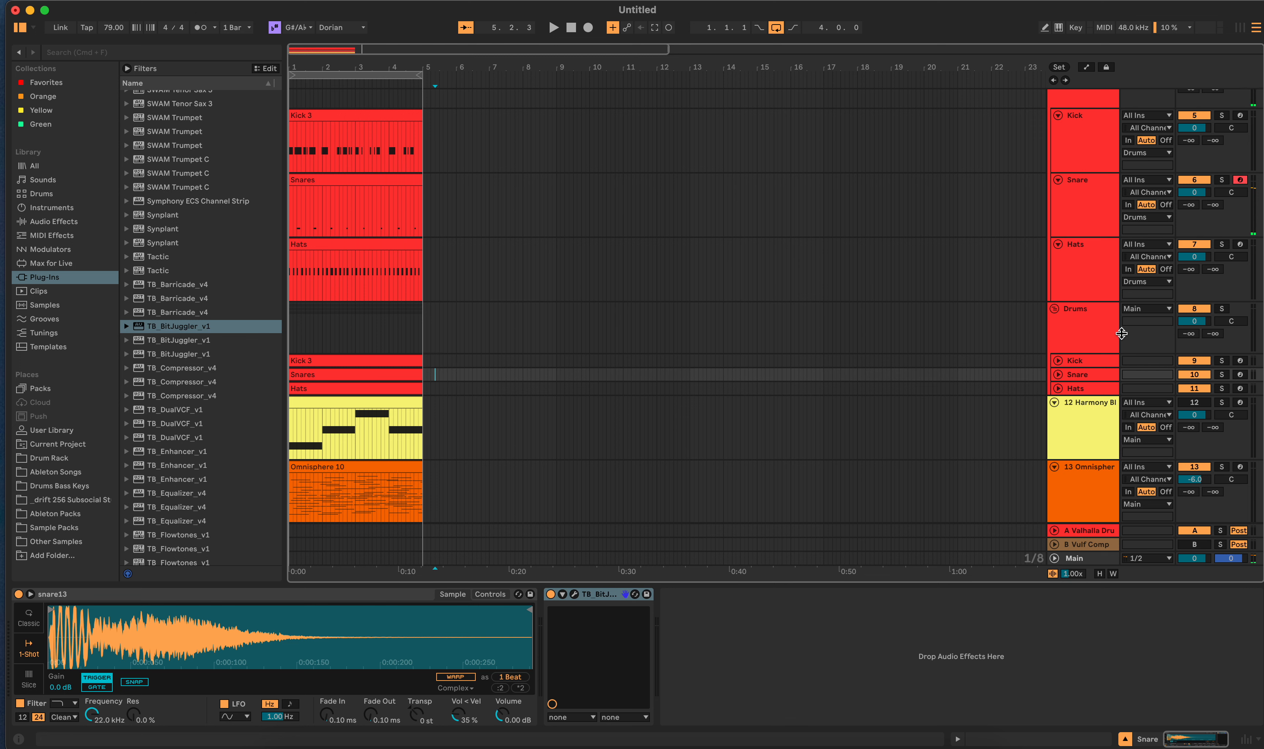
left_click(1240, 374)
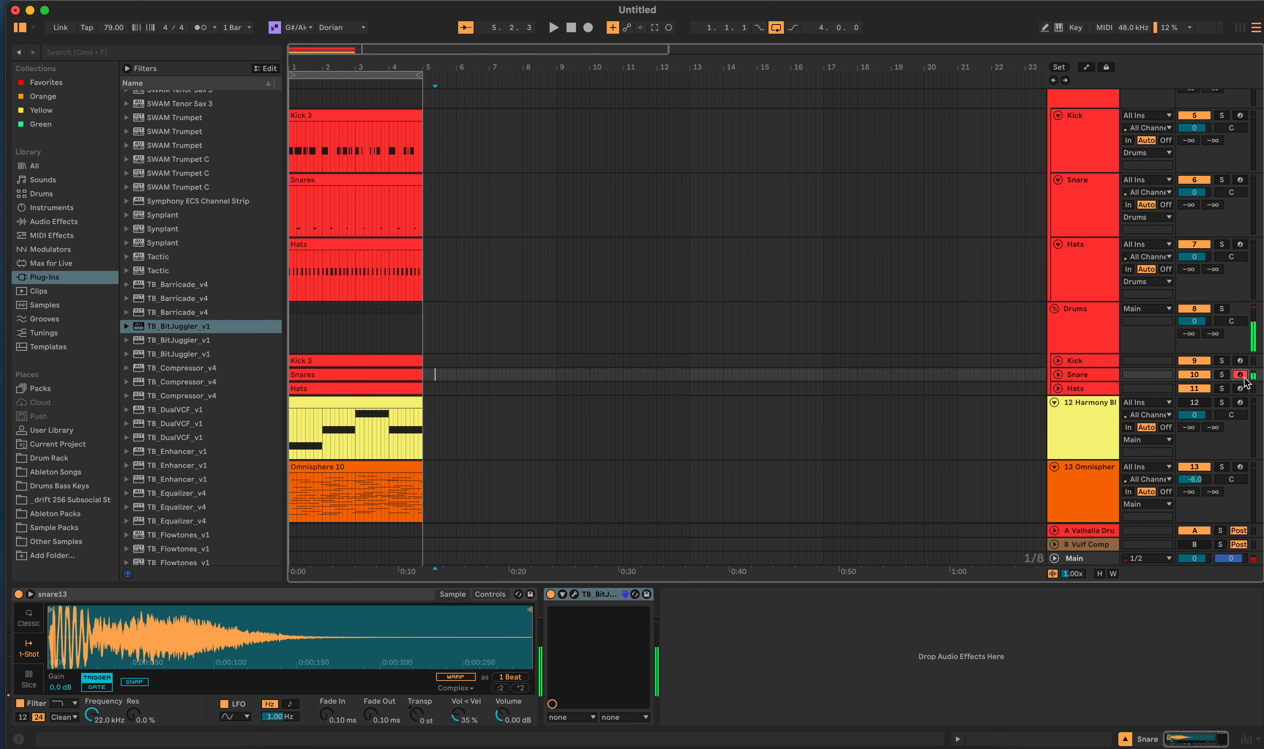
left_click(575, 593)
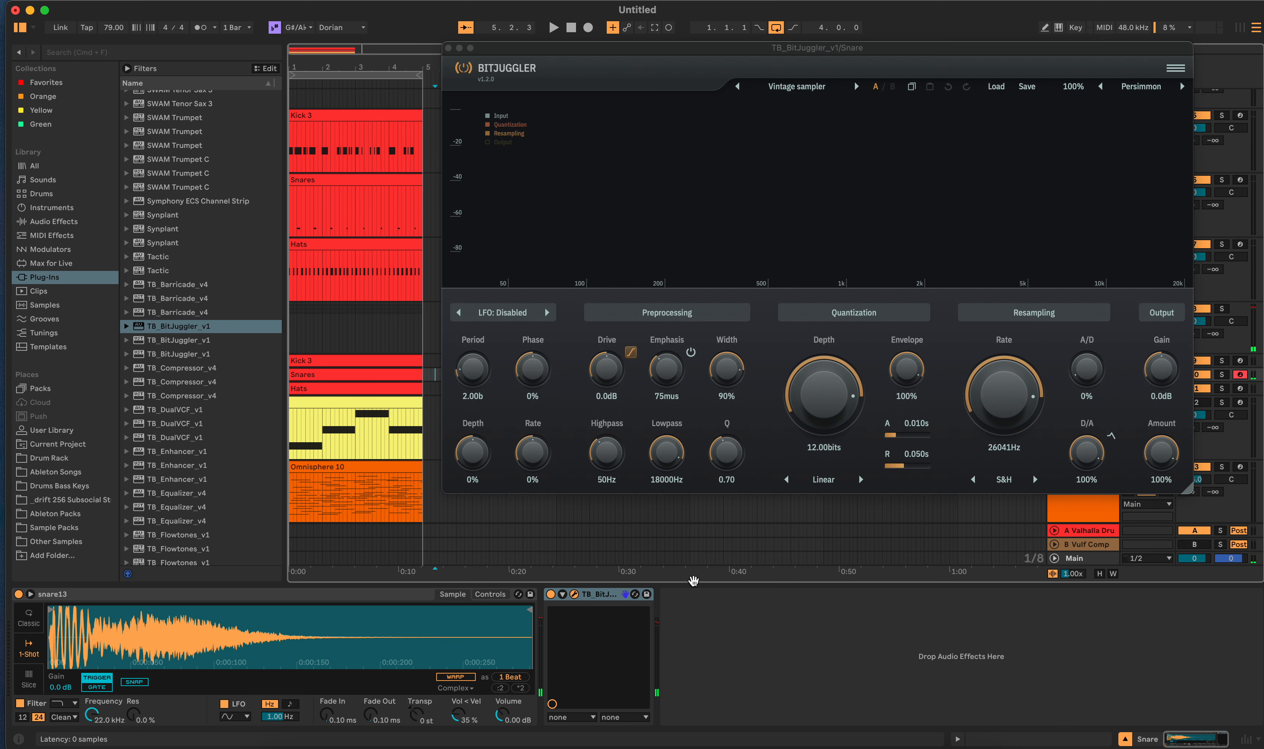
left_click_drag(1087, 336, 1086, 277)
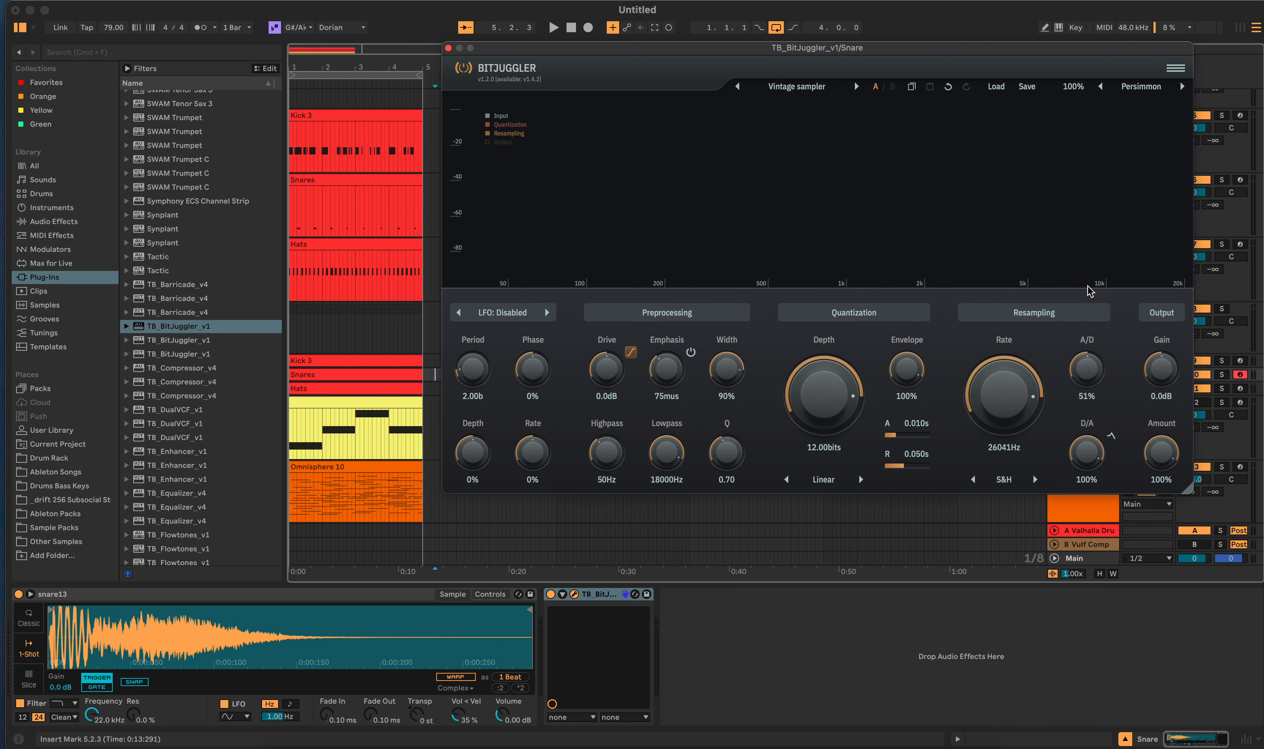
left_click_drag(1088, 368, 1089, 369)
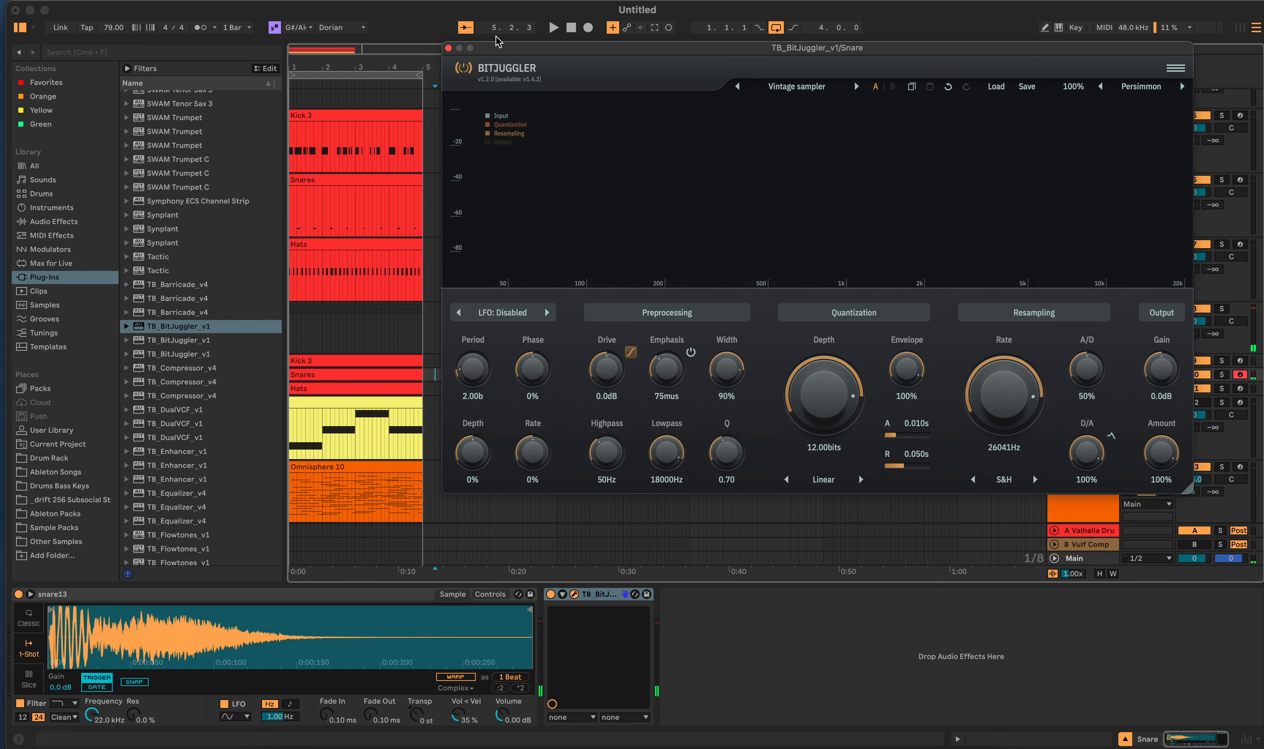
left_click(448, 47)
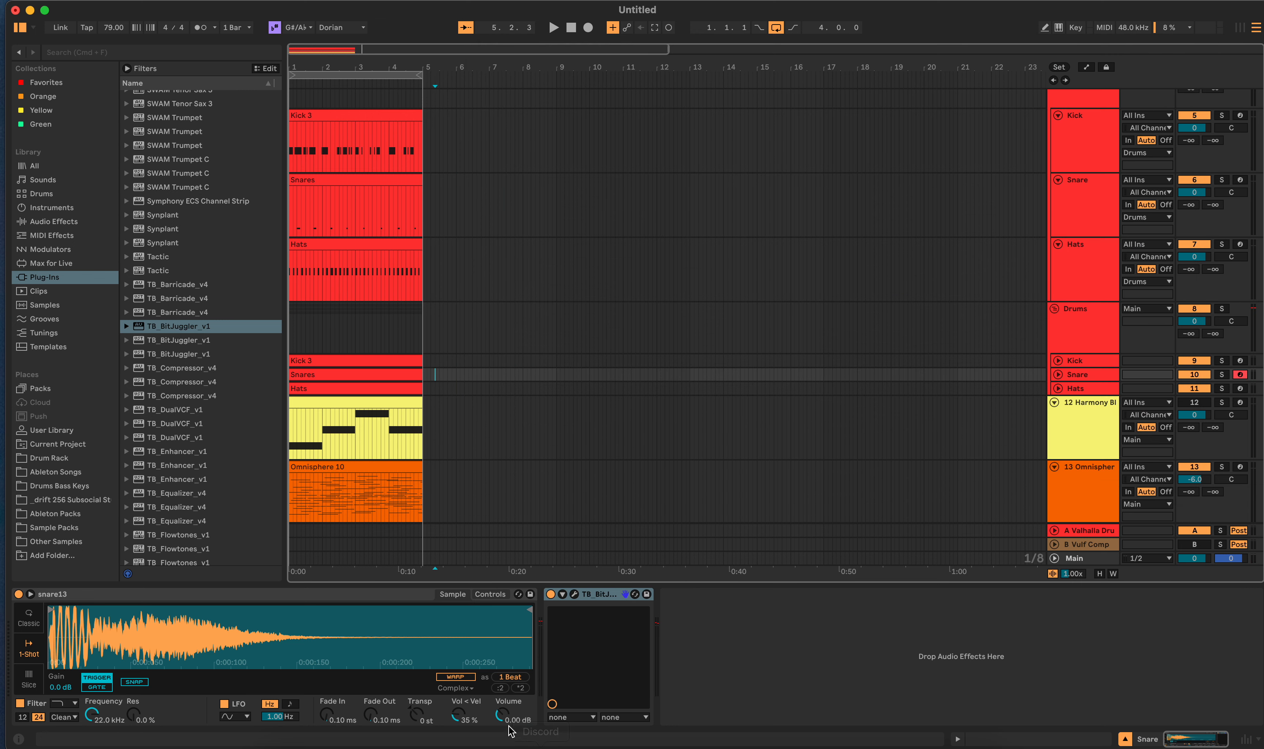
Step: Lower the Simpler snare's volume to -3.43 dB, then arm Snare track 6 and check the Mix faders in its RX1200
left_click_drag(500, 713, 500, 728)
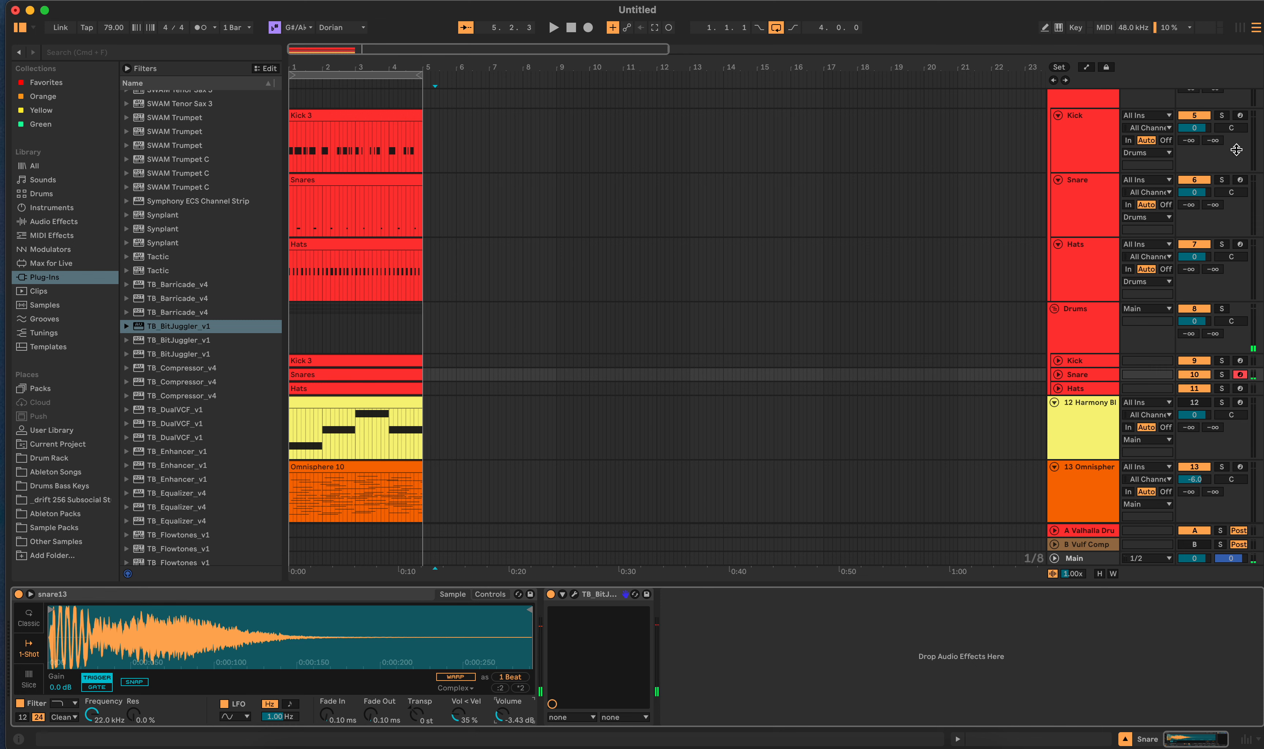
left_click(1241, 181)
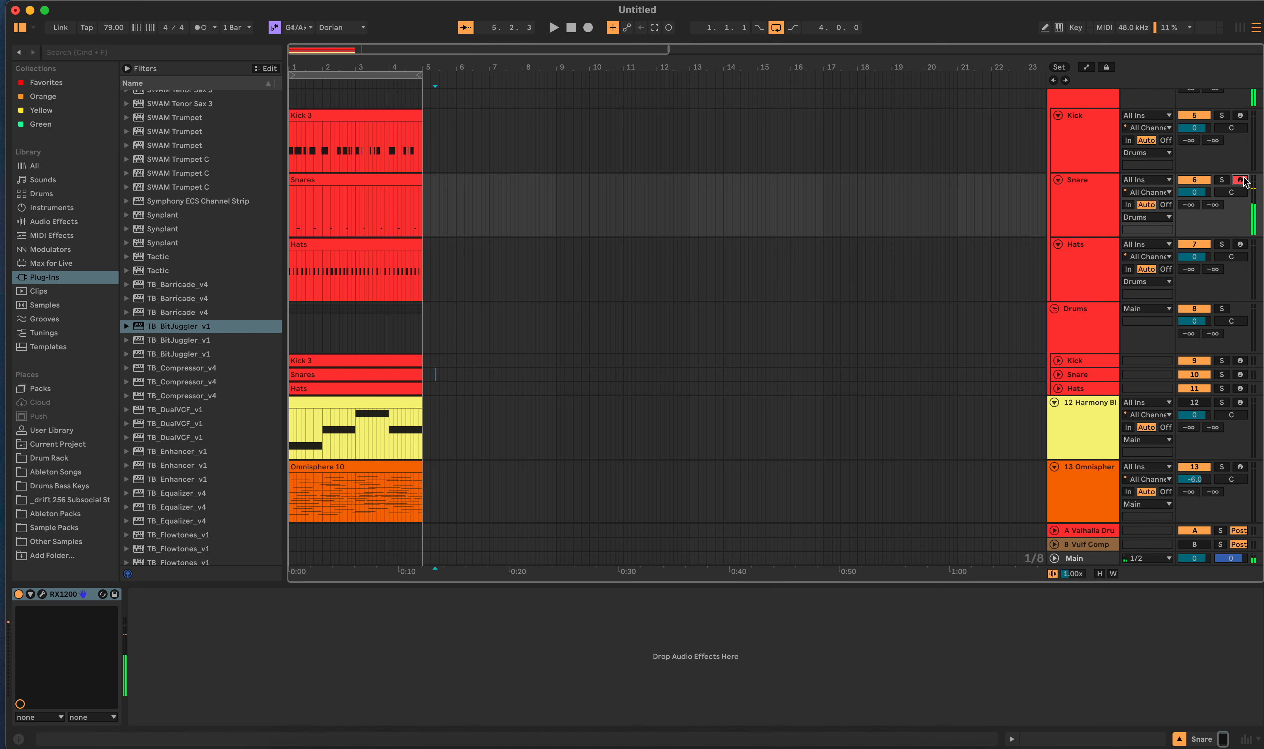
left_click(451, 216)
left_click(42, 594)
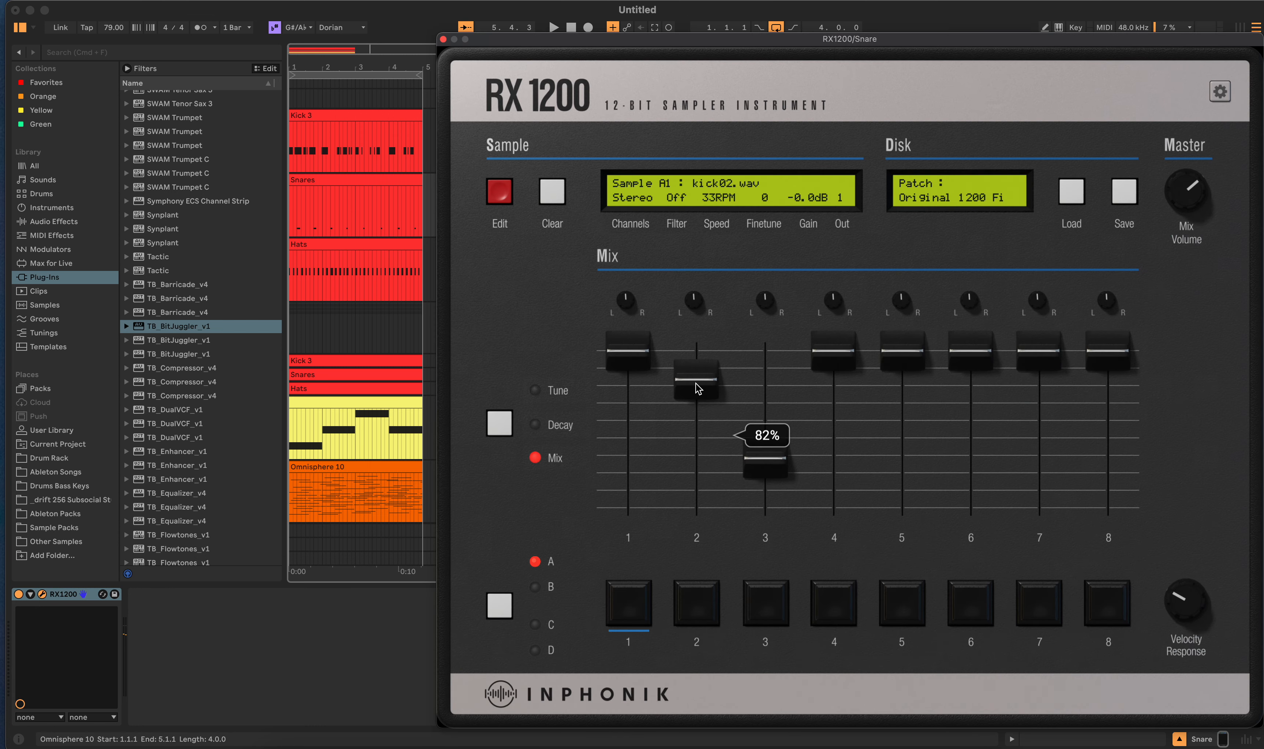
left_click(443, 39)
Step: Lower the Simpler snare's volume on track 10 to -6.29 dB and compare it with the RX1200 snare on track 6
left_click(431, 373)
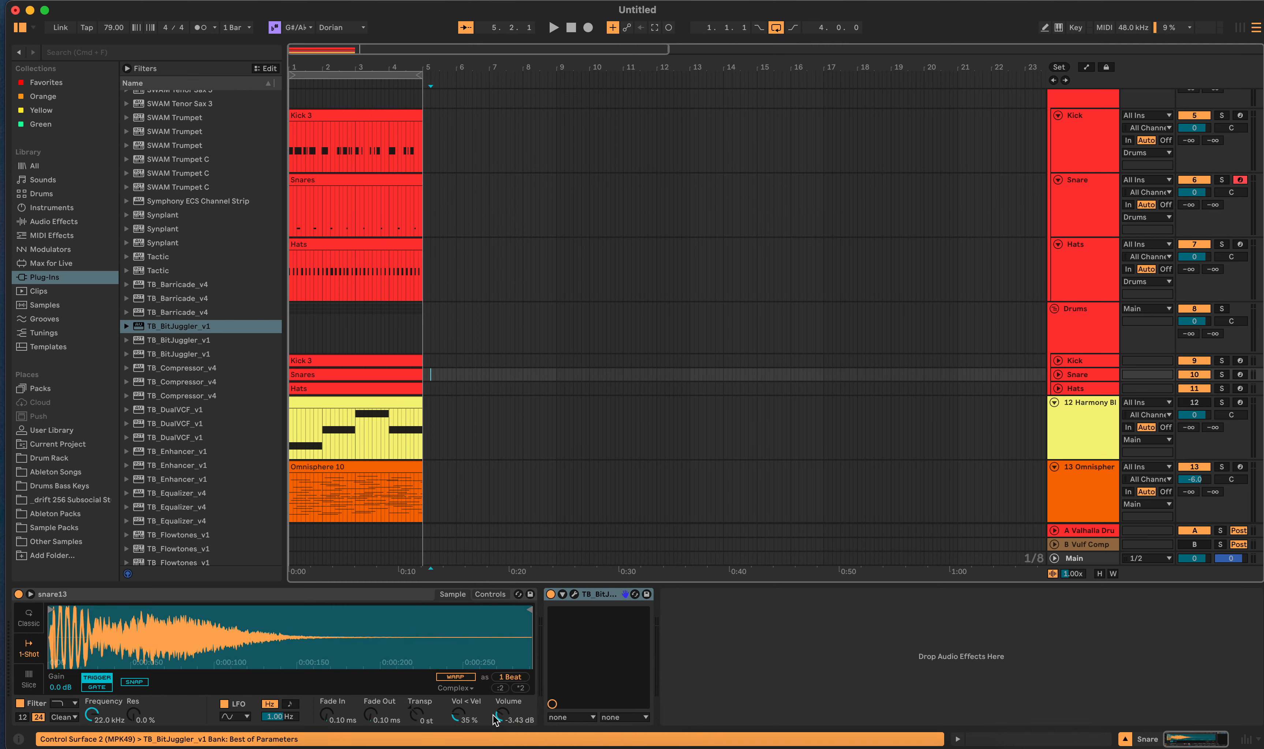
left_click_drag(501, 714, 501, 722)
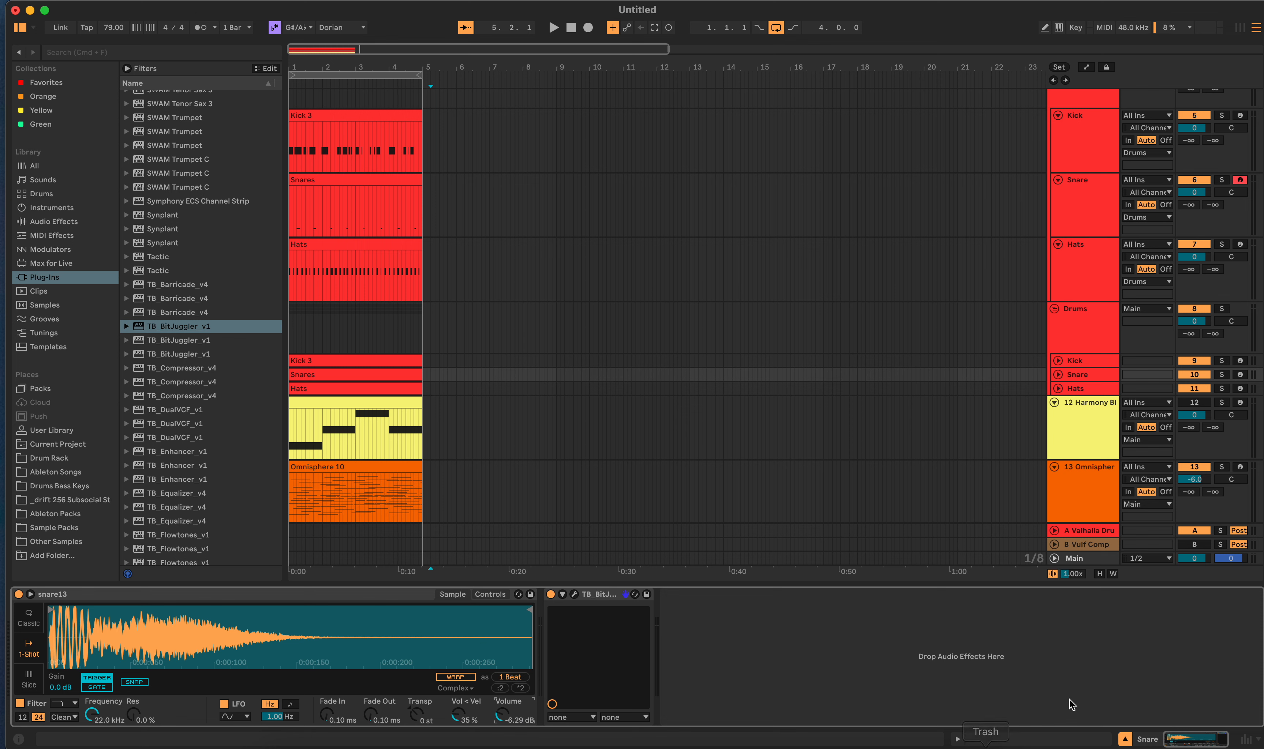
left_click(1240, 374)
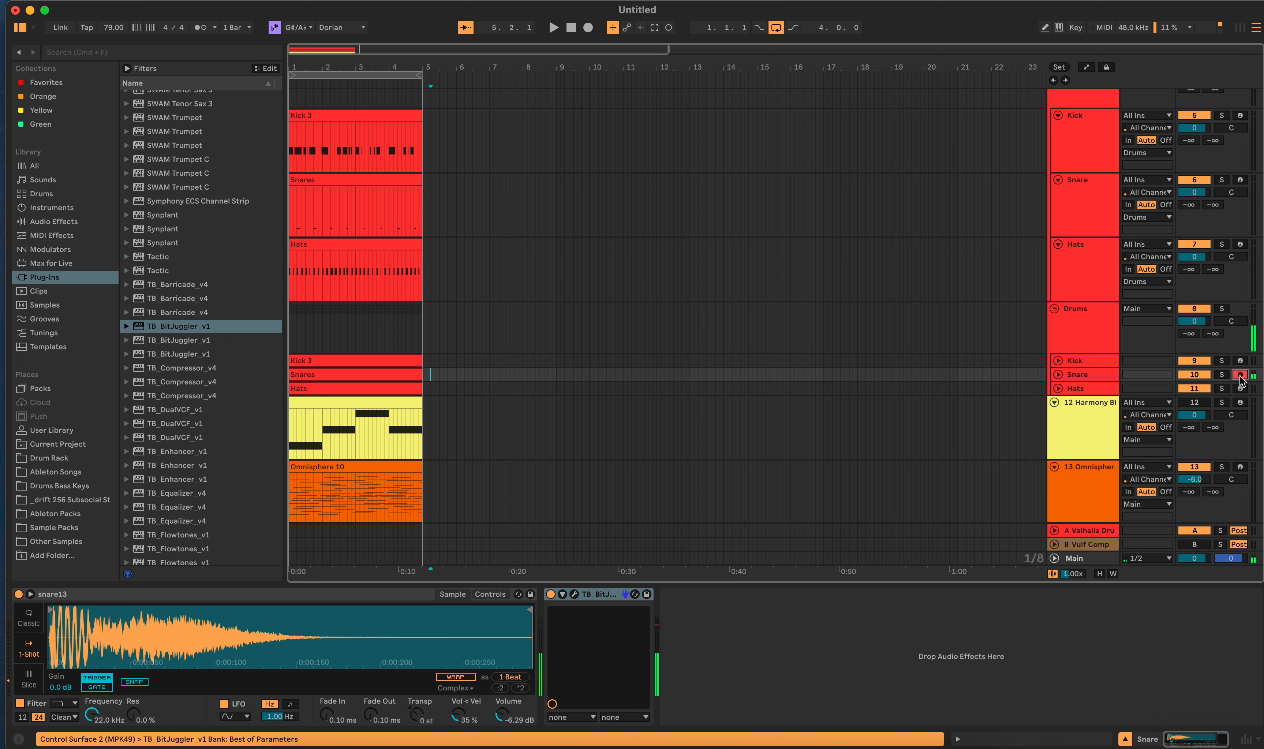
left_click(1240, 179)
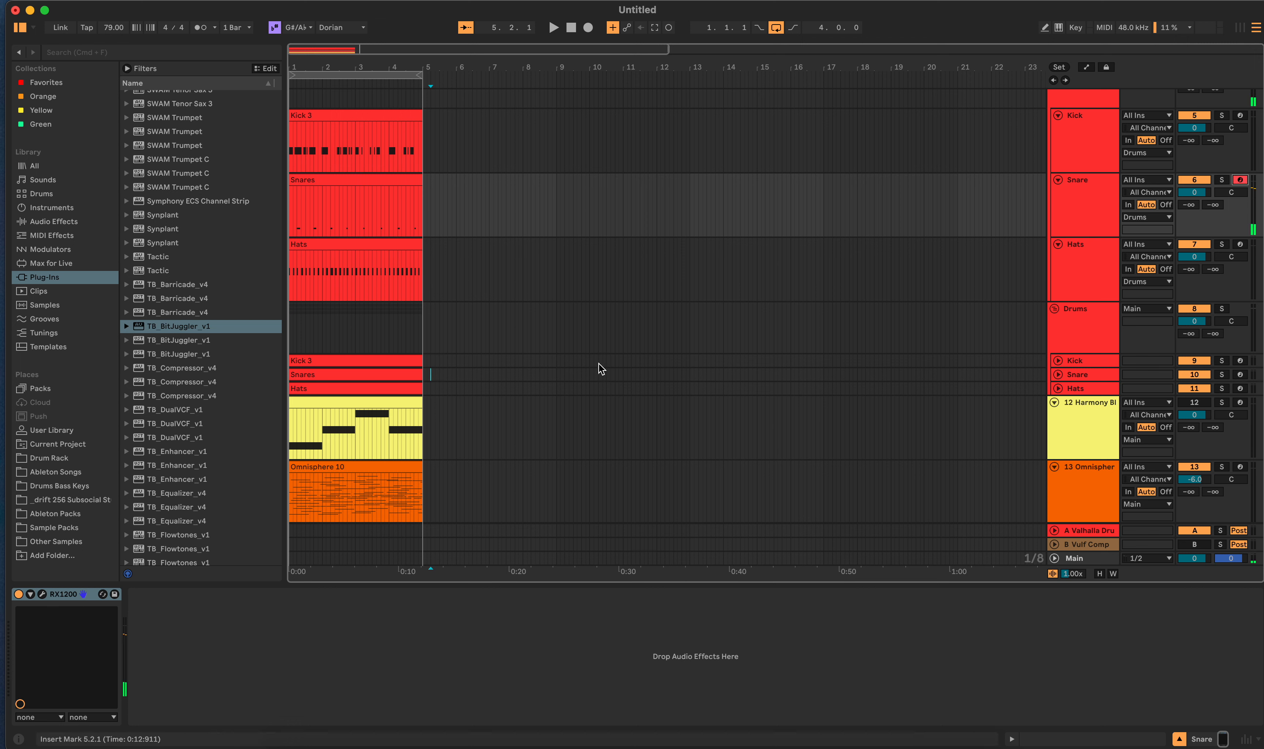
Step: Lower the Simpler snare's volume to -9.14 dB and compare both snares by alternating record arming between tracks 10 and 6
left_click(448, 372)
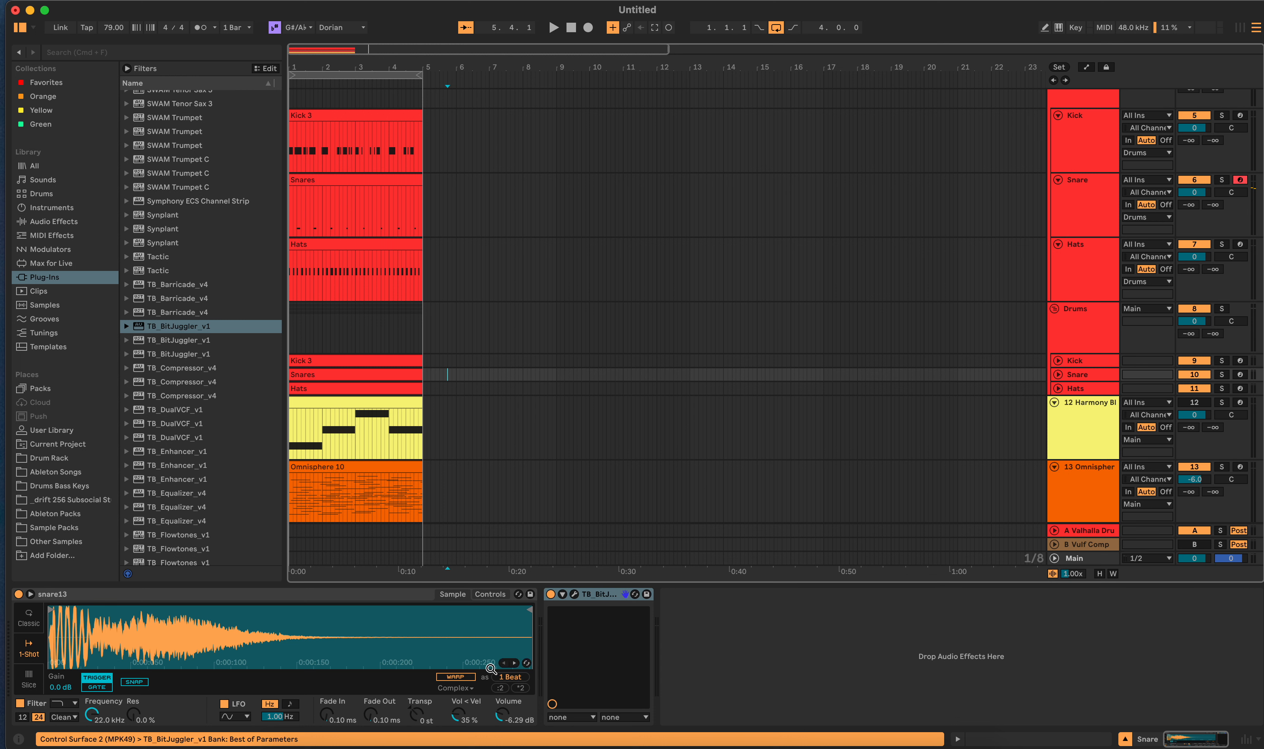
left_click(502, 715)
left_click_drag(501, 716, 501, 719)
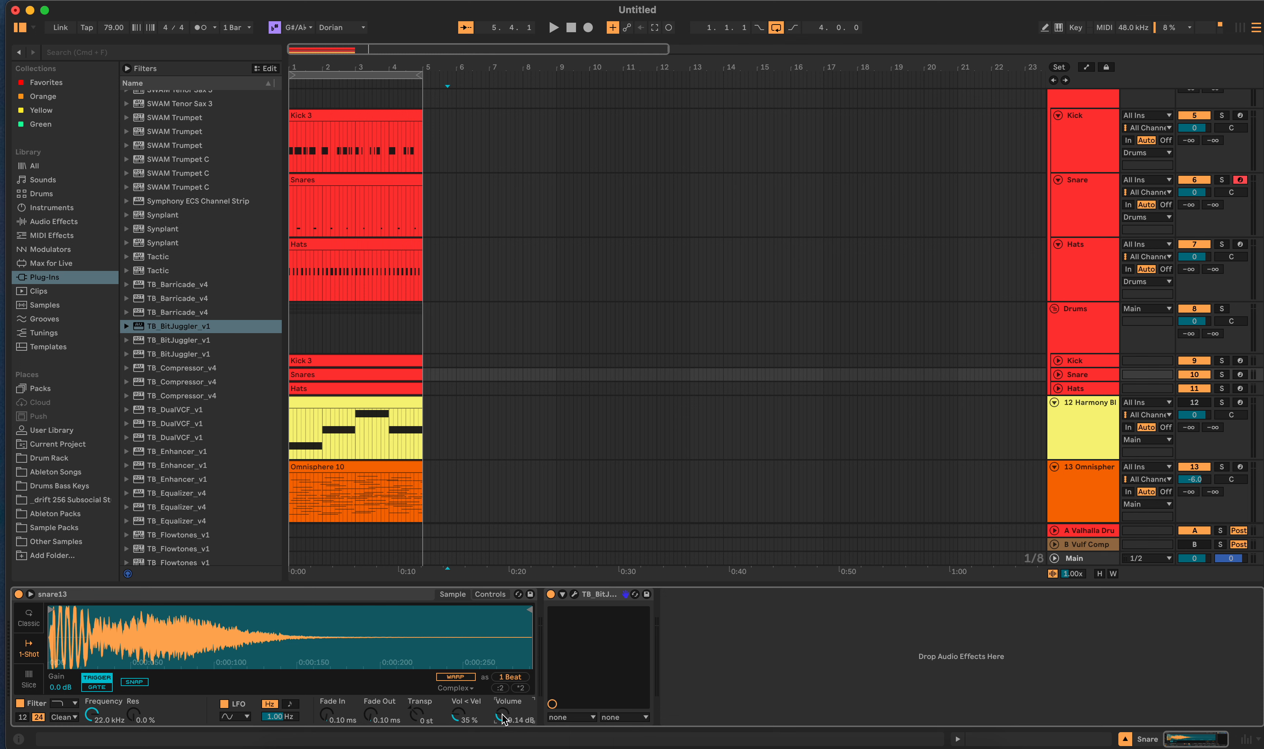
left_click(1240, 374)
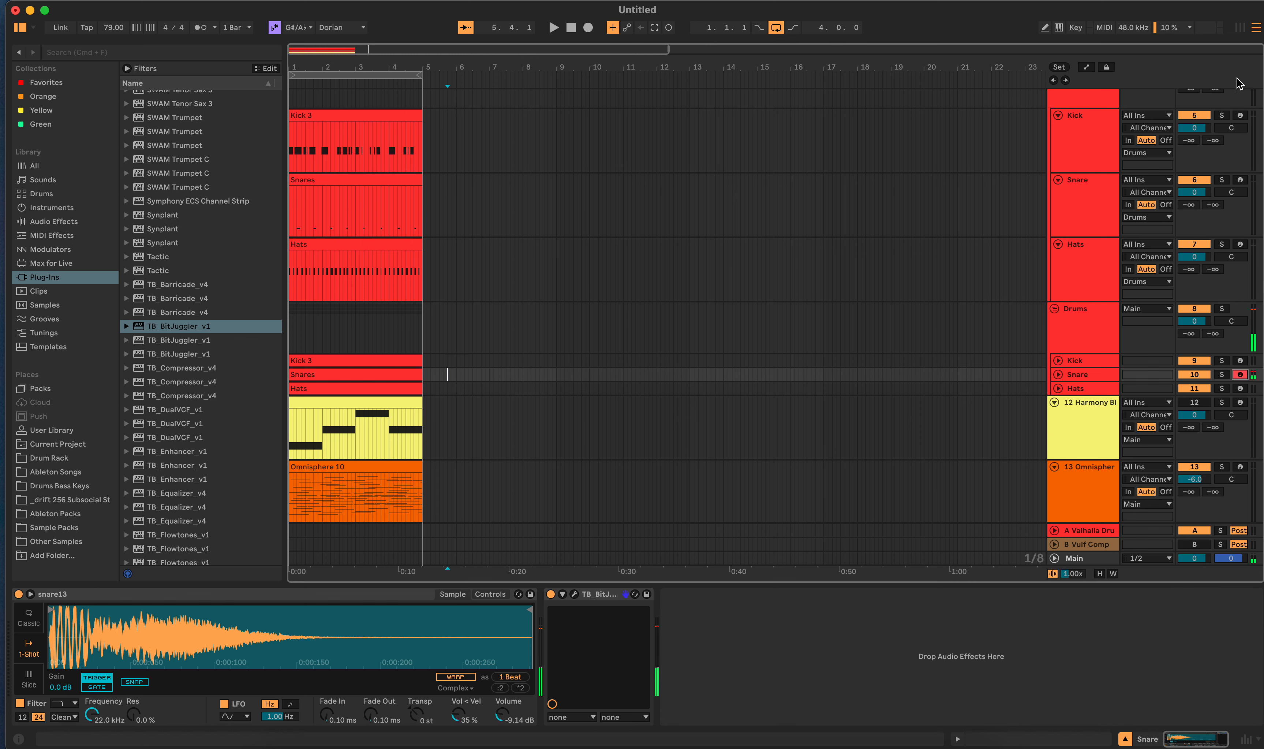
left_click(1241, 180)
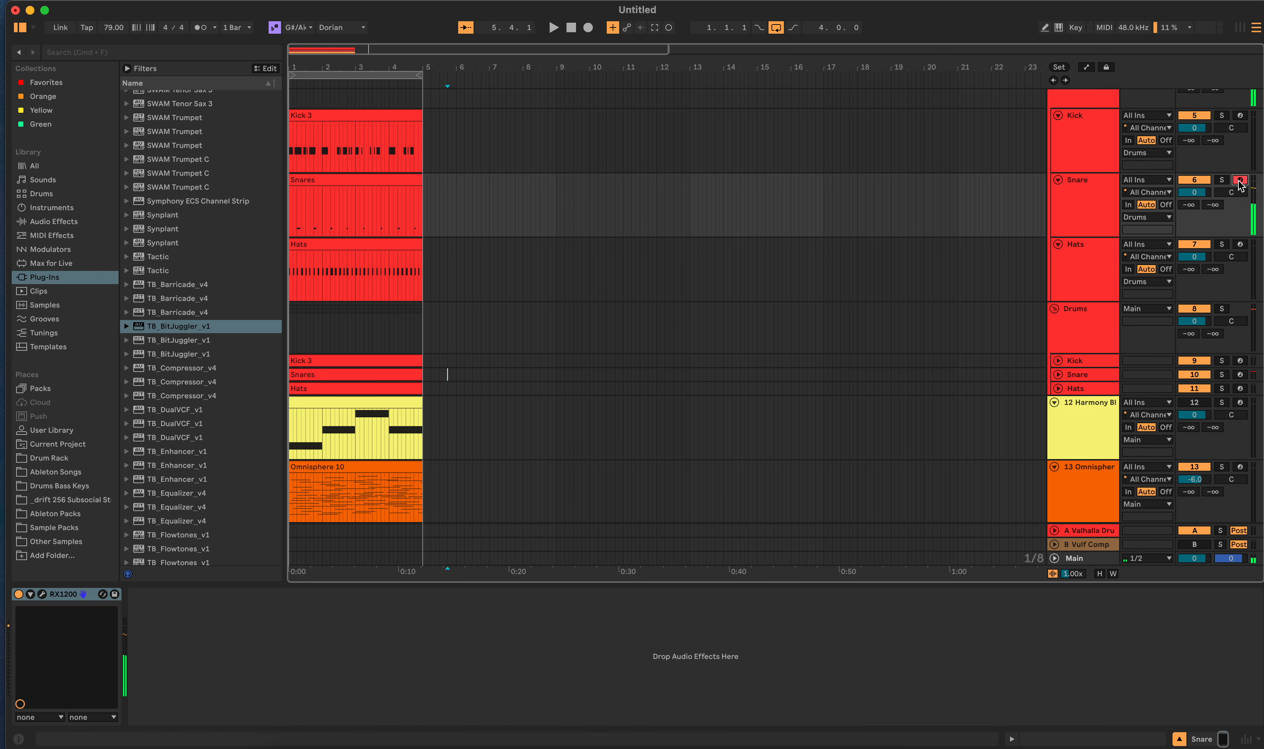
left_click(1240, 376)
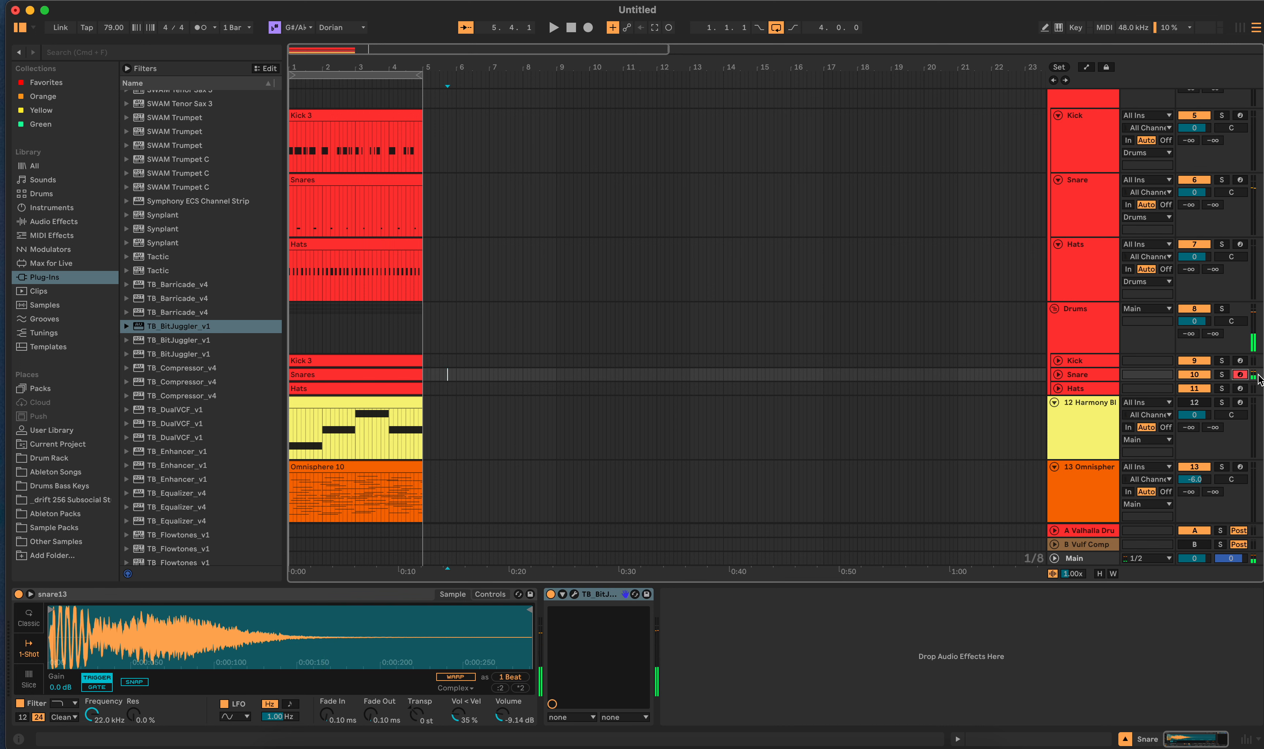
Step: Arm Hats track 11 and lower its Simpler volume to -12.0 dB
left_click(431, 388)
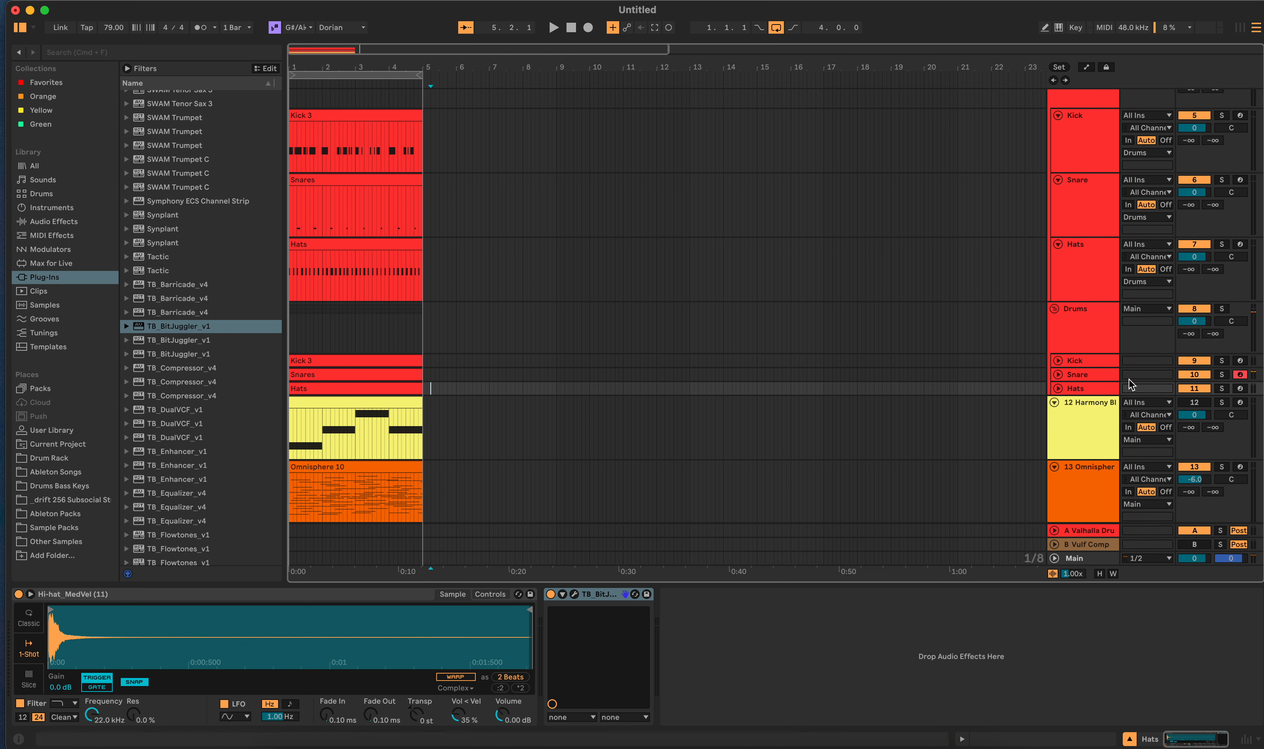
left_click(1241, 389)
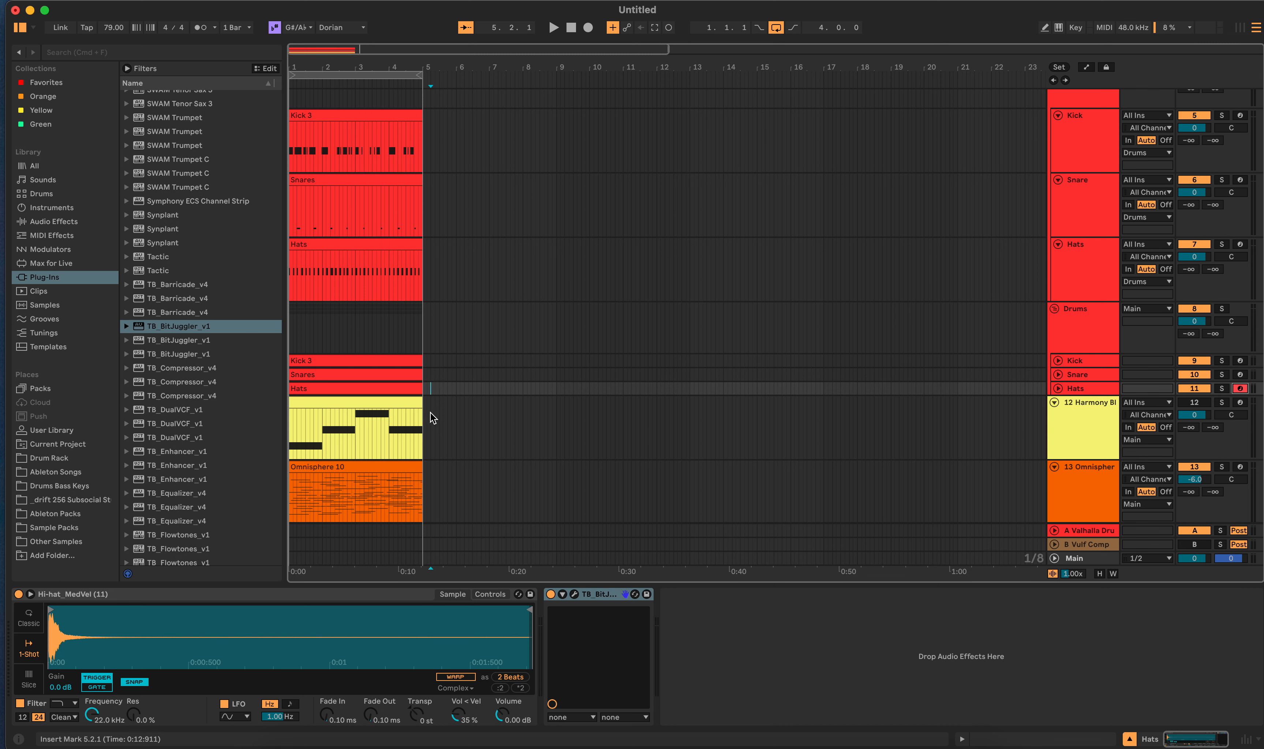
left_click_drag(512, 720, 512, 738)
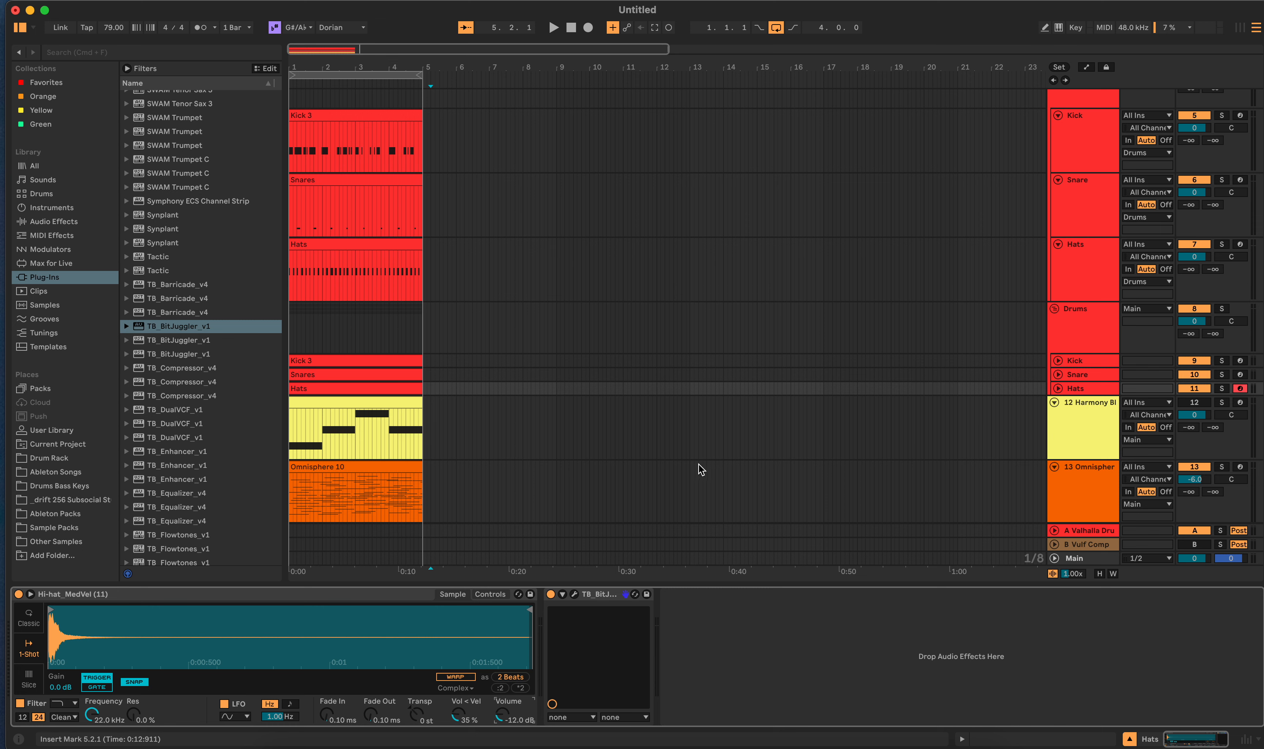
Step: Inspect the channel 3 Mix fader in the RX1200 on Hats track 7, closing the plug-in when done
left_click(434, 211)
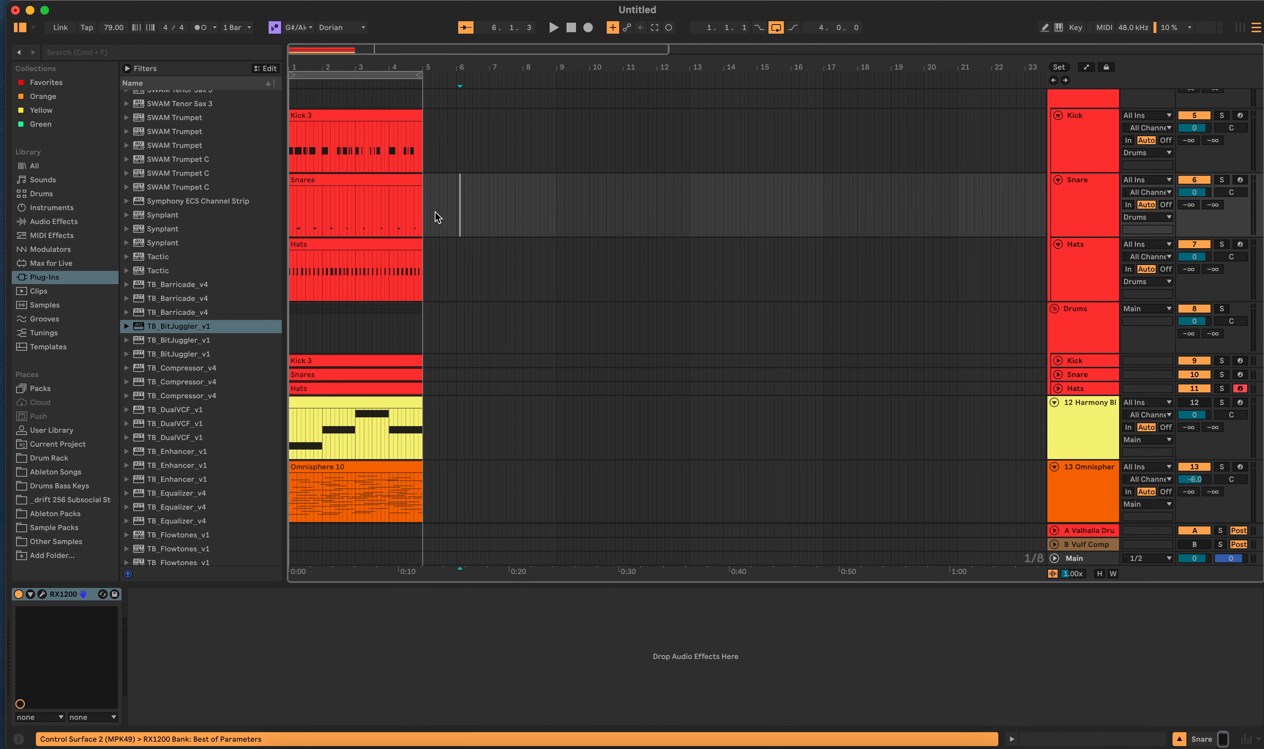
left_click(439, 268)
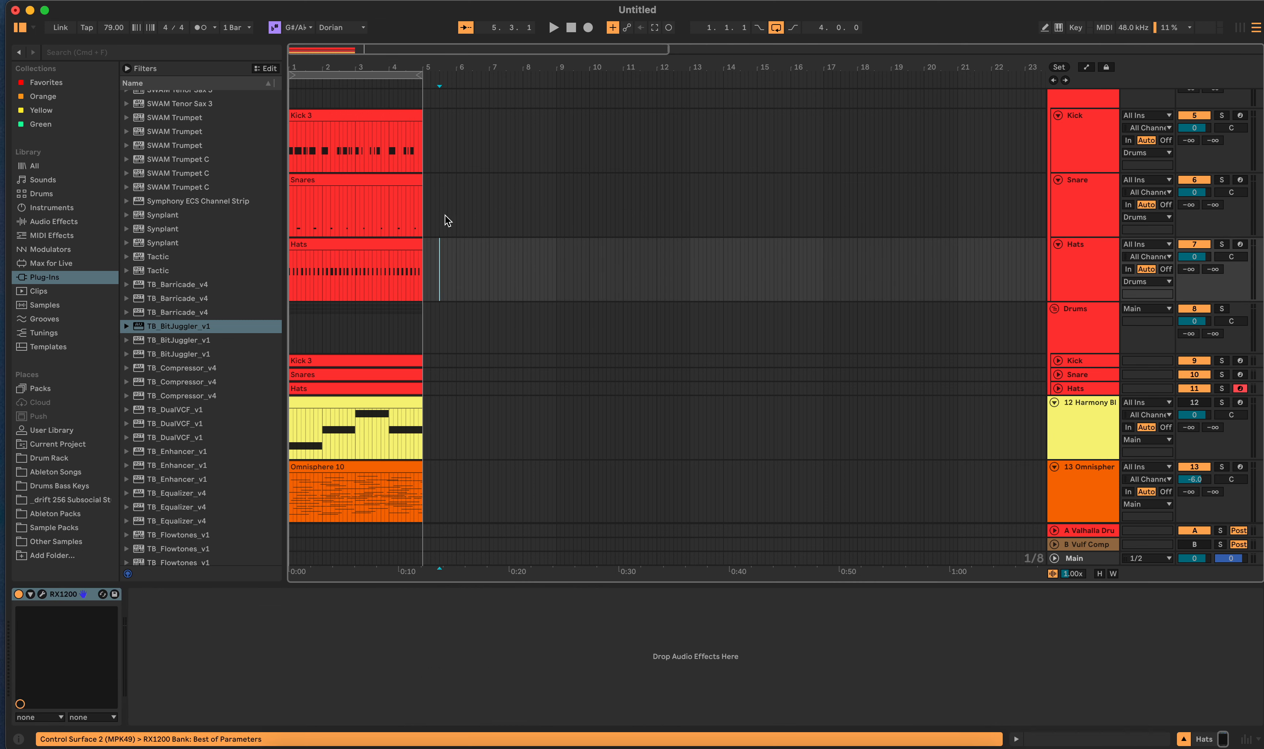
left_click(42, 593)
left_click(536, 457)
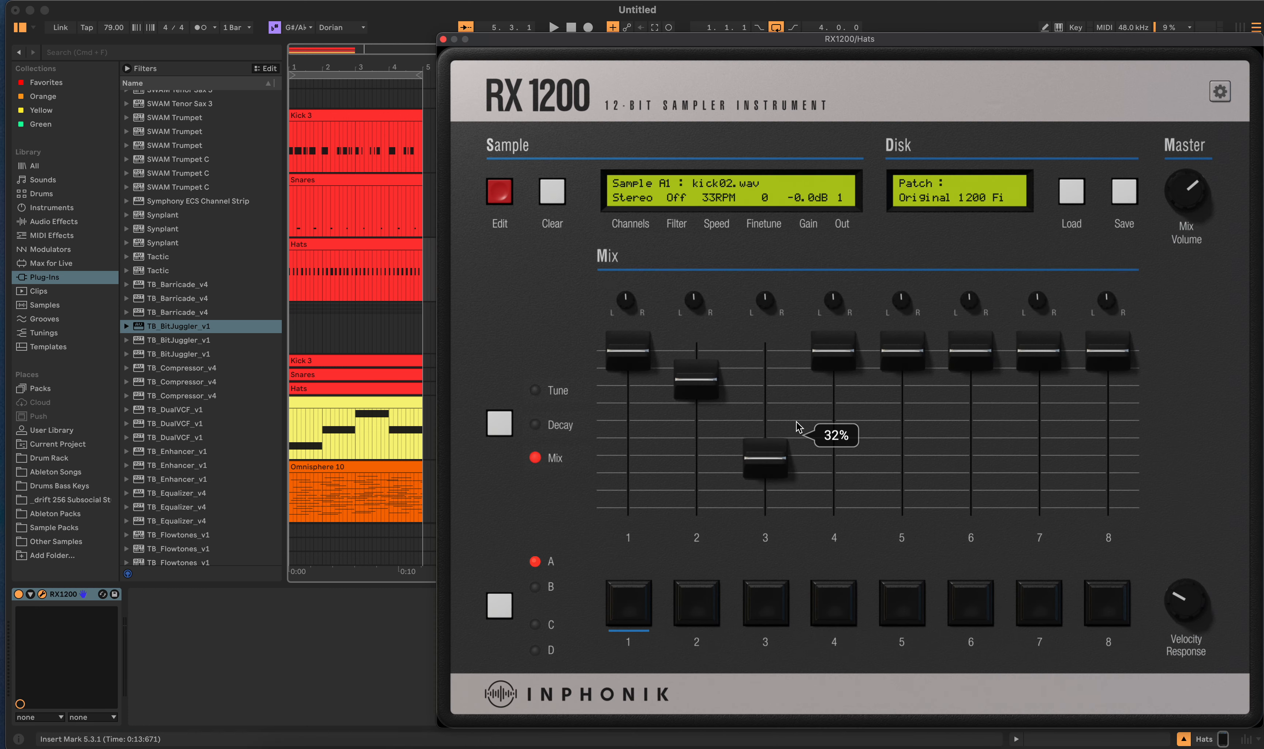
left_click(443, 39)
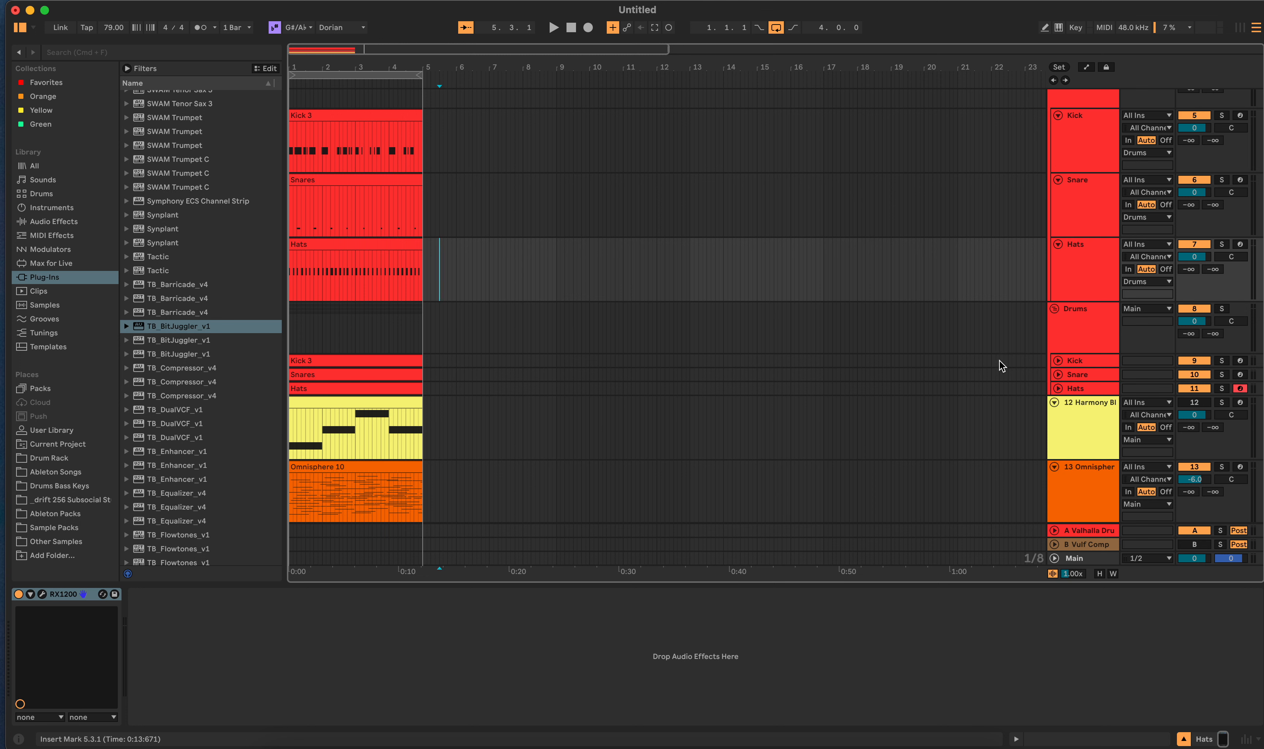
Step: Compare the hats by arming track 7 and track 11 in turn, and lower the Simpler hats' volume to -16.6 dB
left_click(1239, 244)
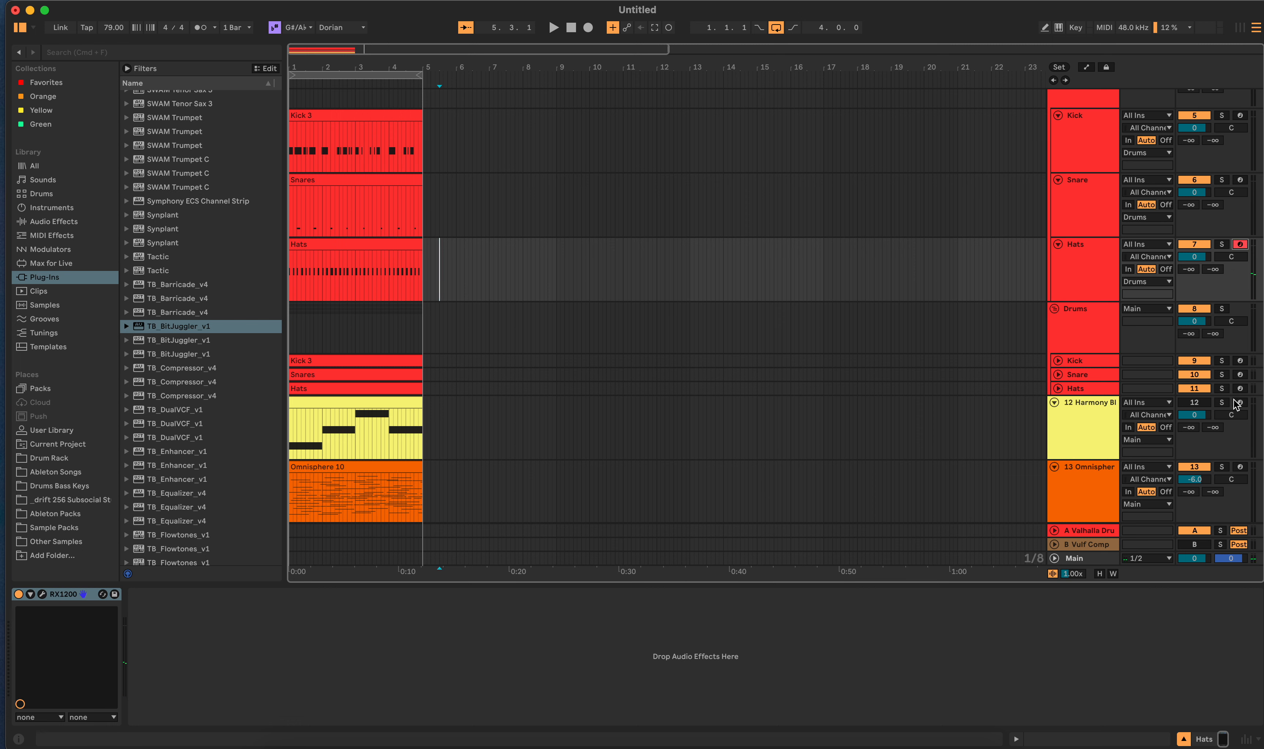
left_click(1241, 389)
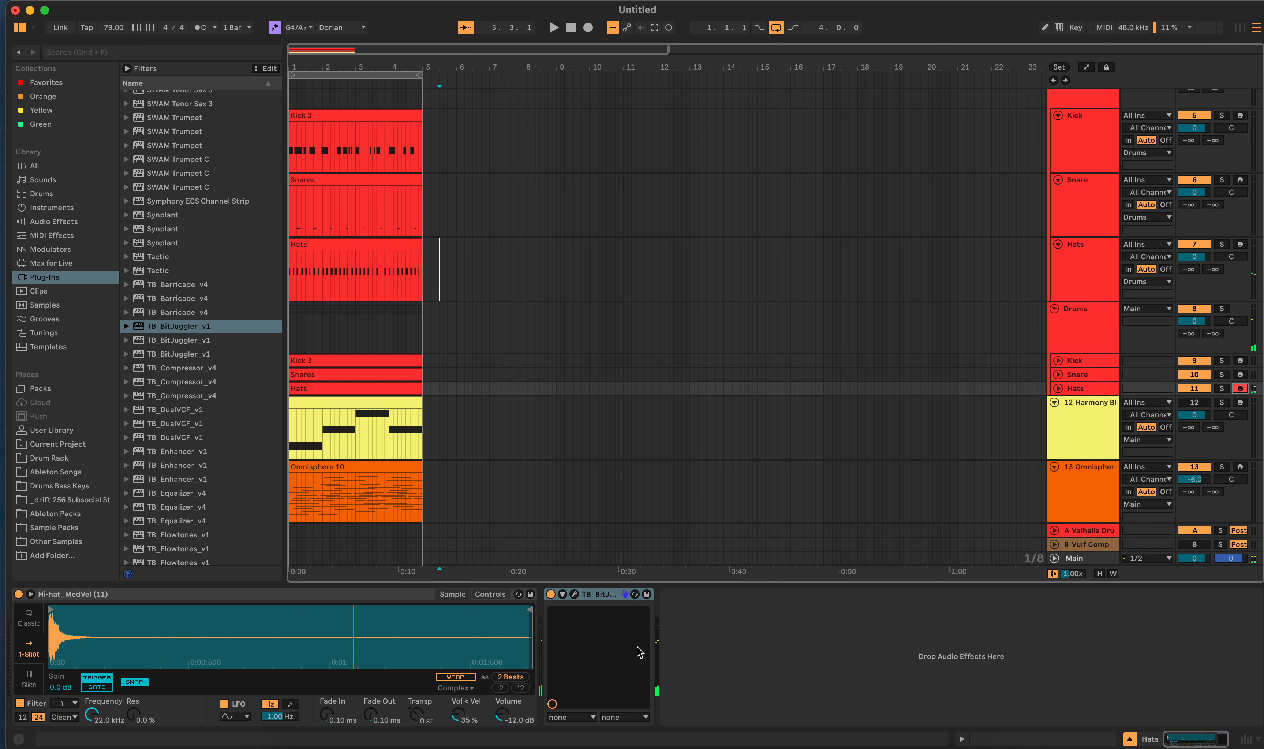
left_click_drag(511, 720, 510, 741)
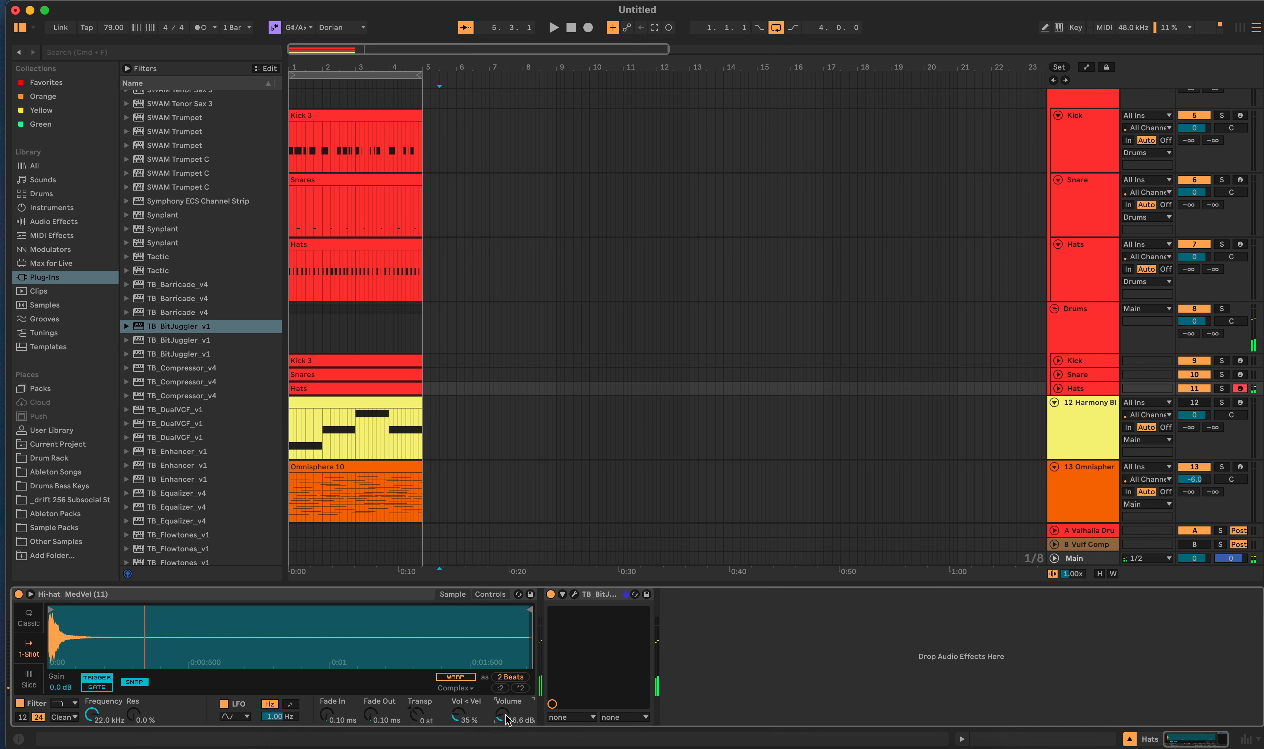
Step: Raise the channel 3 Mix fader in the RX1200 on Hats track 7, and arm track 11 to compare the Simpler hats
left_click(1240, 244)
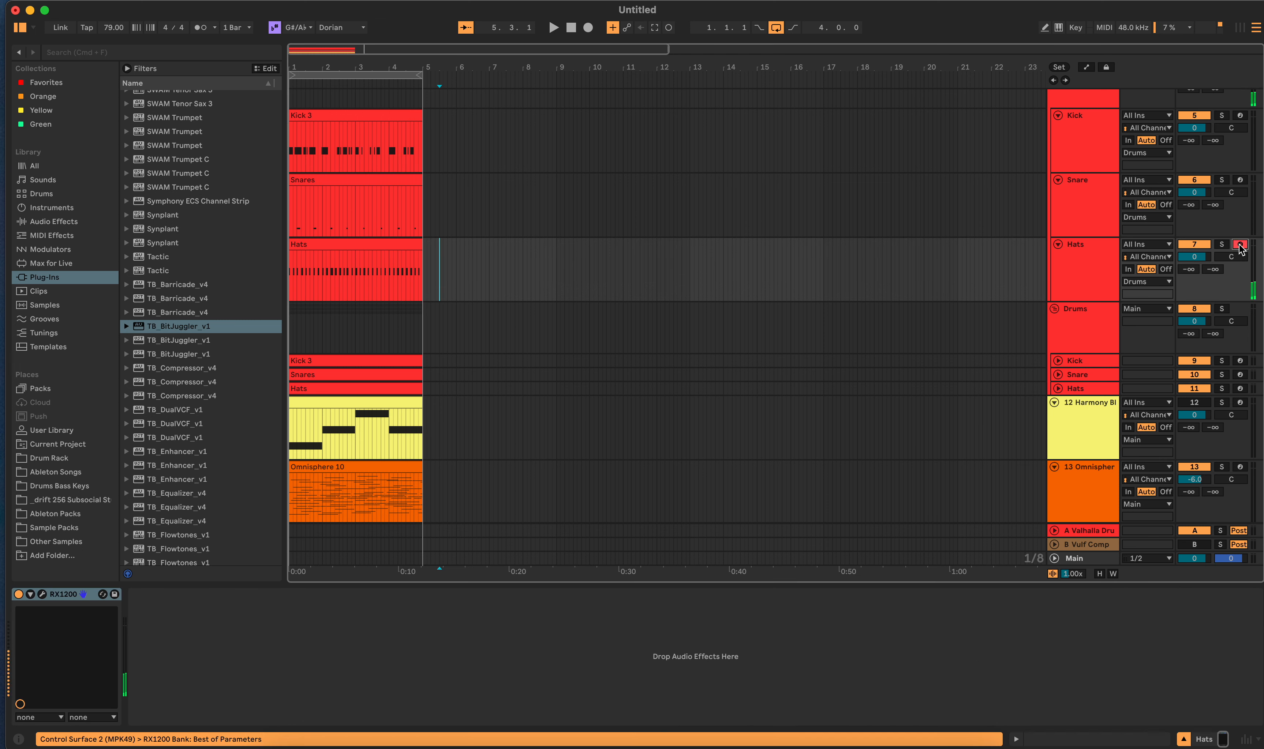
left_click(476, 269)
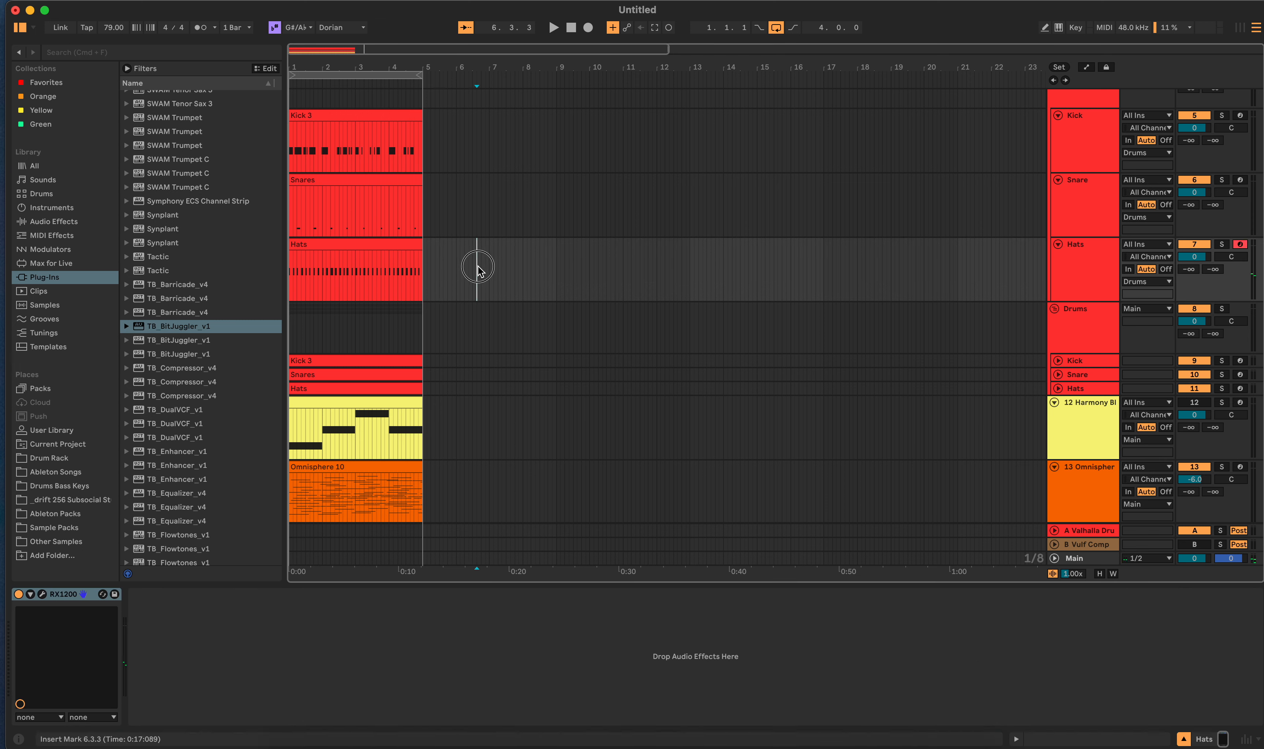
left_click(42, 593)
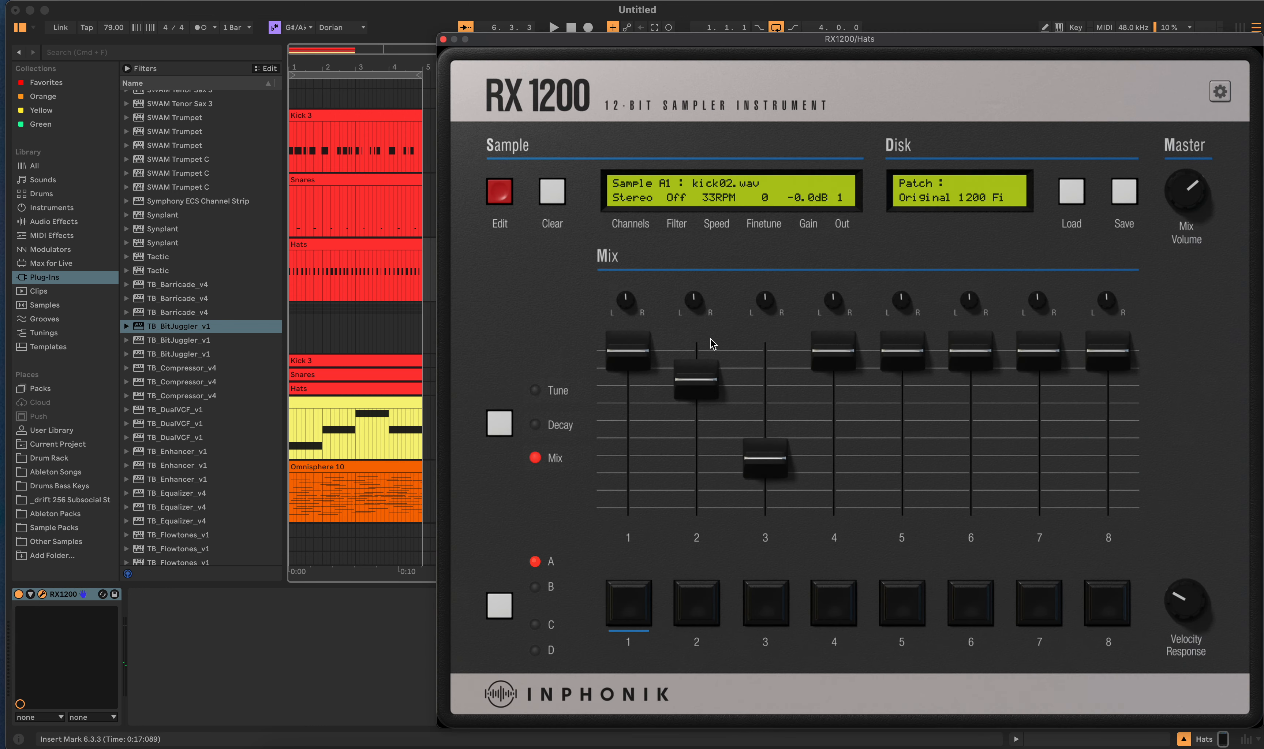
left_click_drag(762, 463, 773, 427)
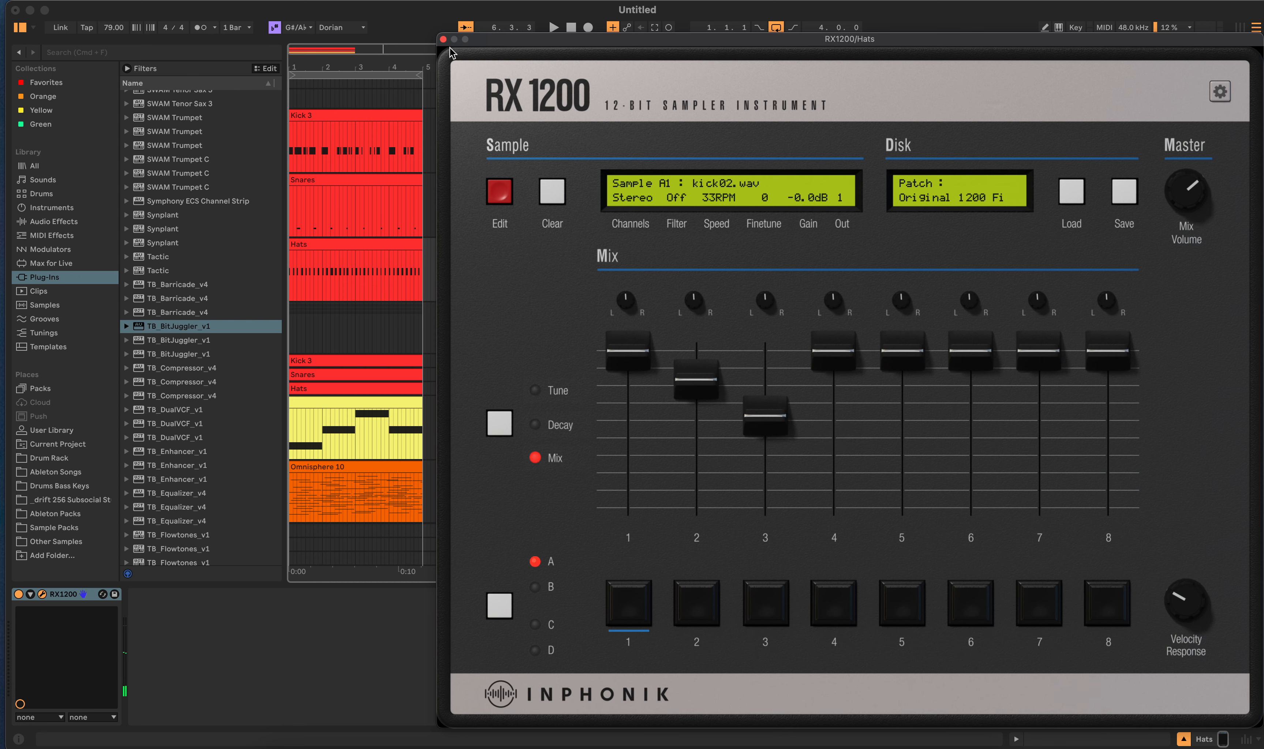
left_click(443, 39)
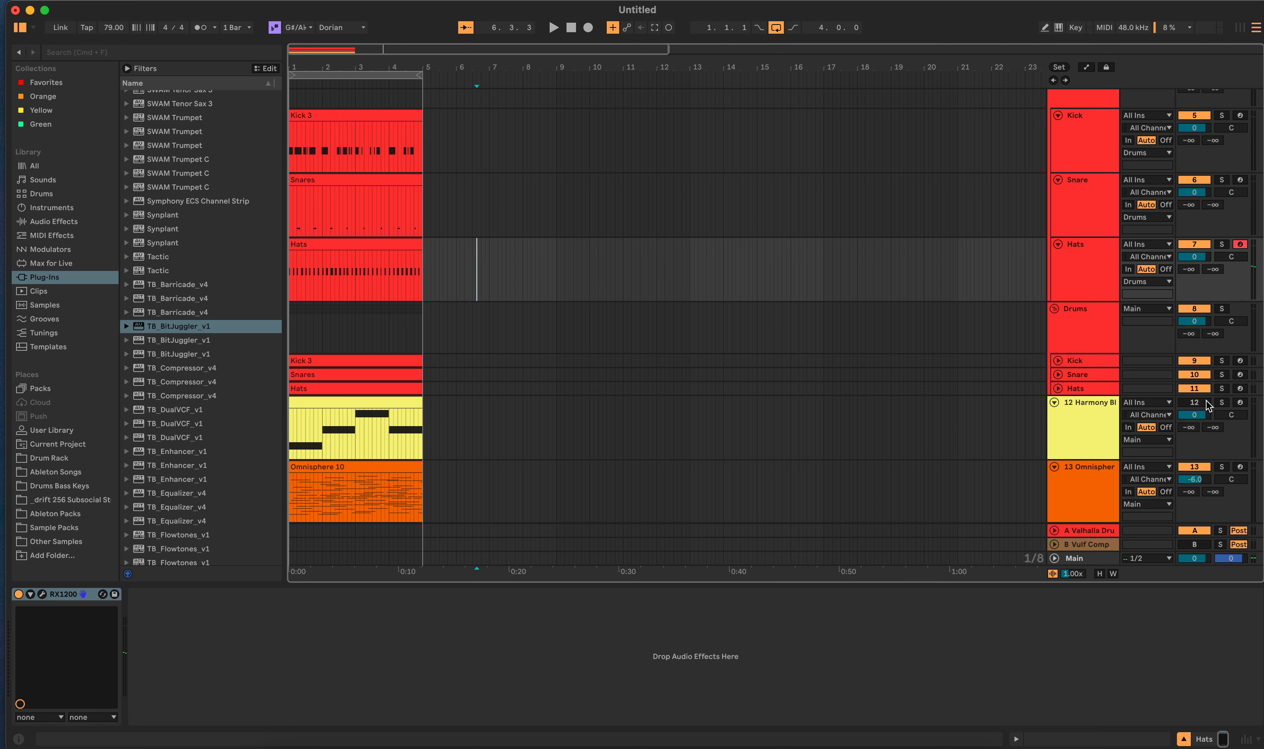
left_click(1240, 388)
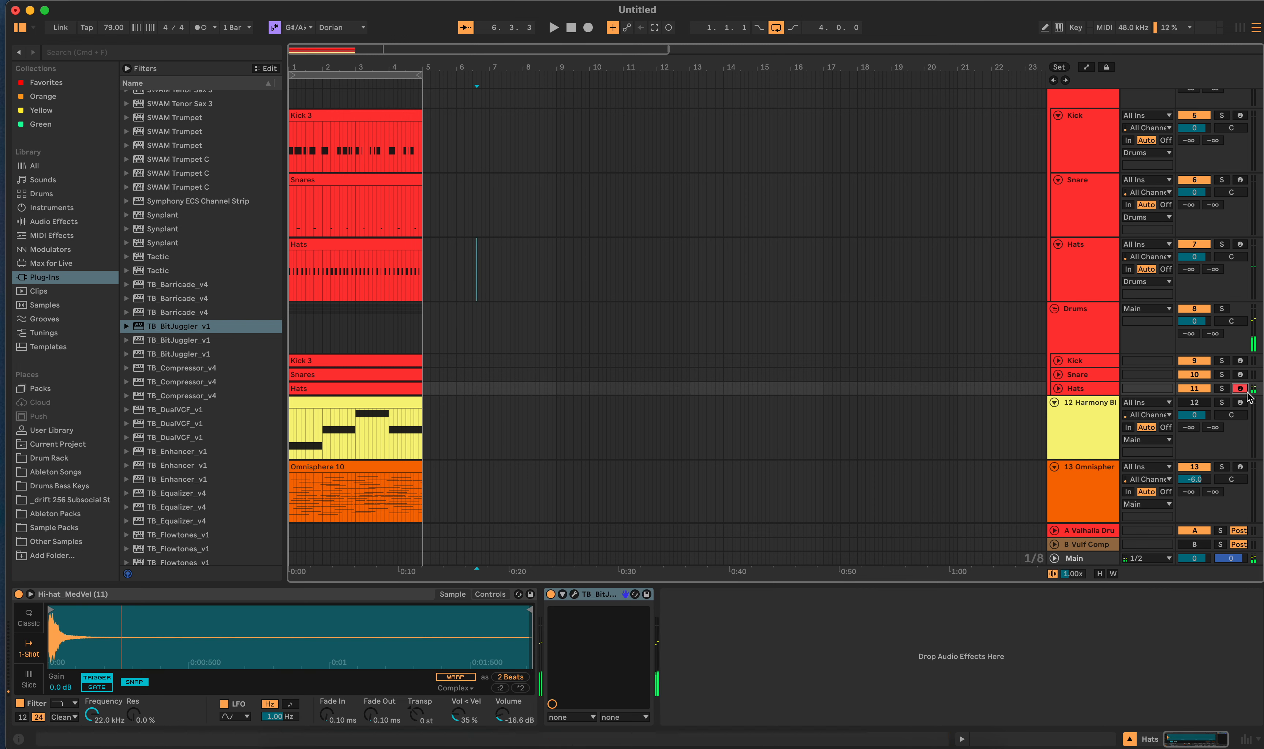
Step: Arm Hats track 7, and set BitJuggler's Resampling A/D to 50% on Hats track 11
left_click(1240, 245)
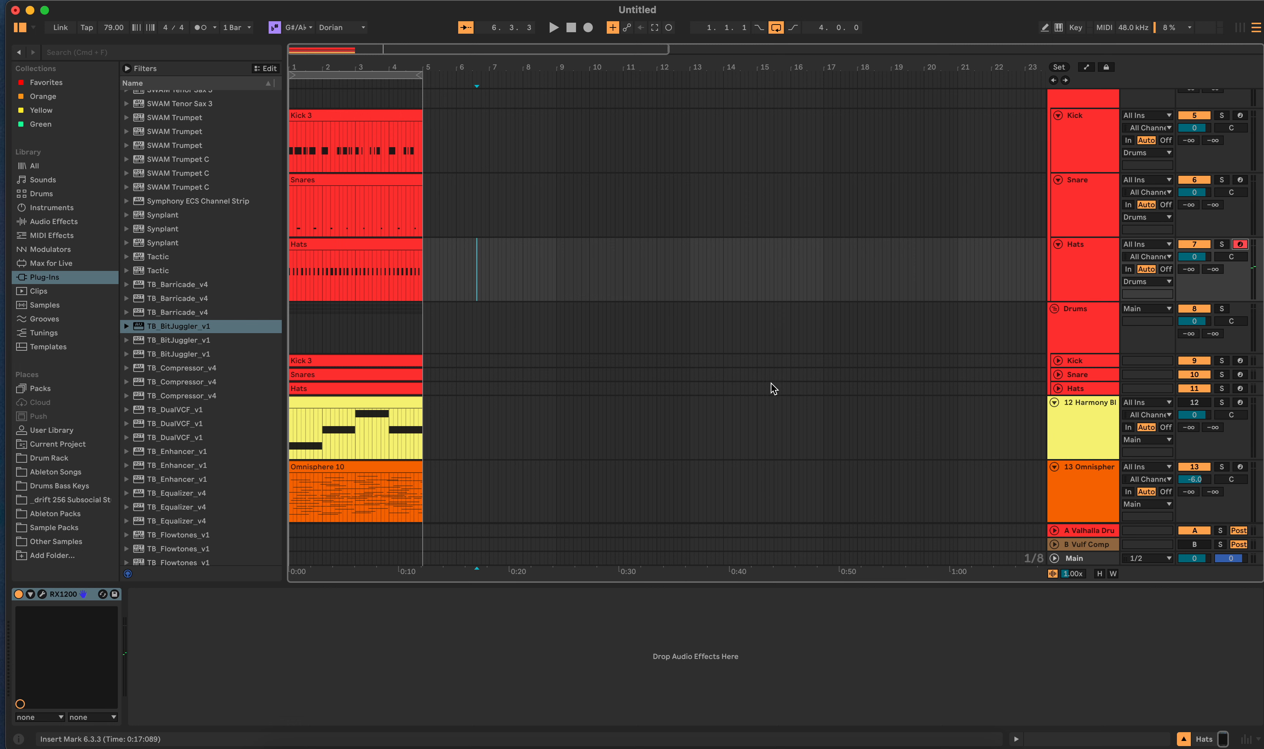
left_click(452, 388)
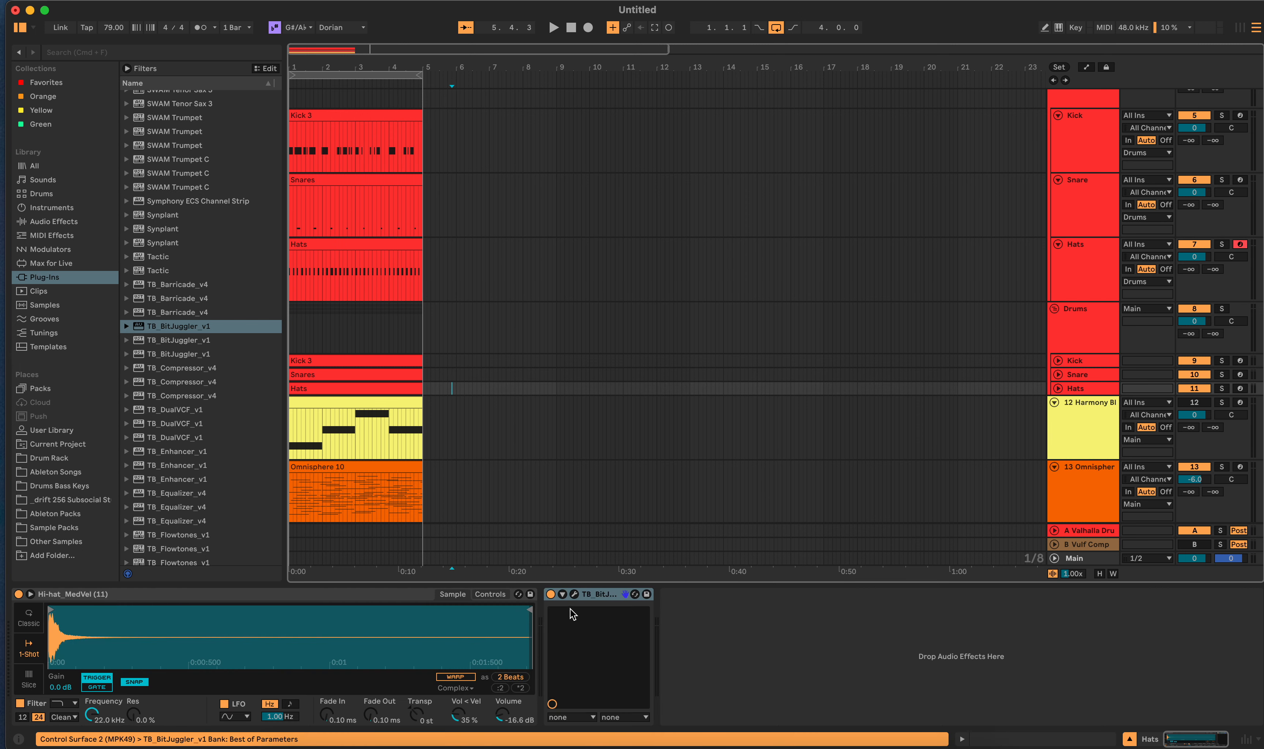
left_click(574, 595)
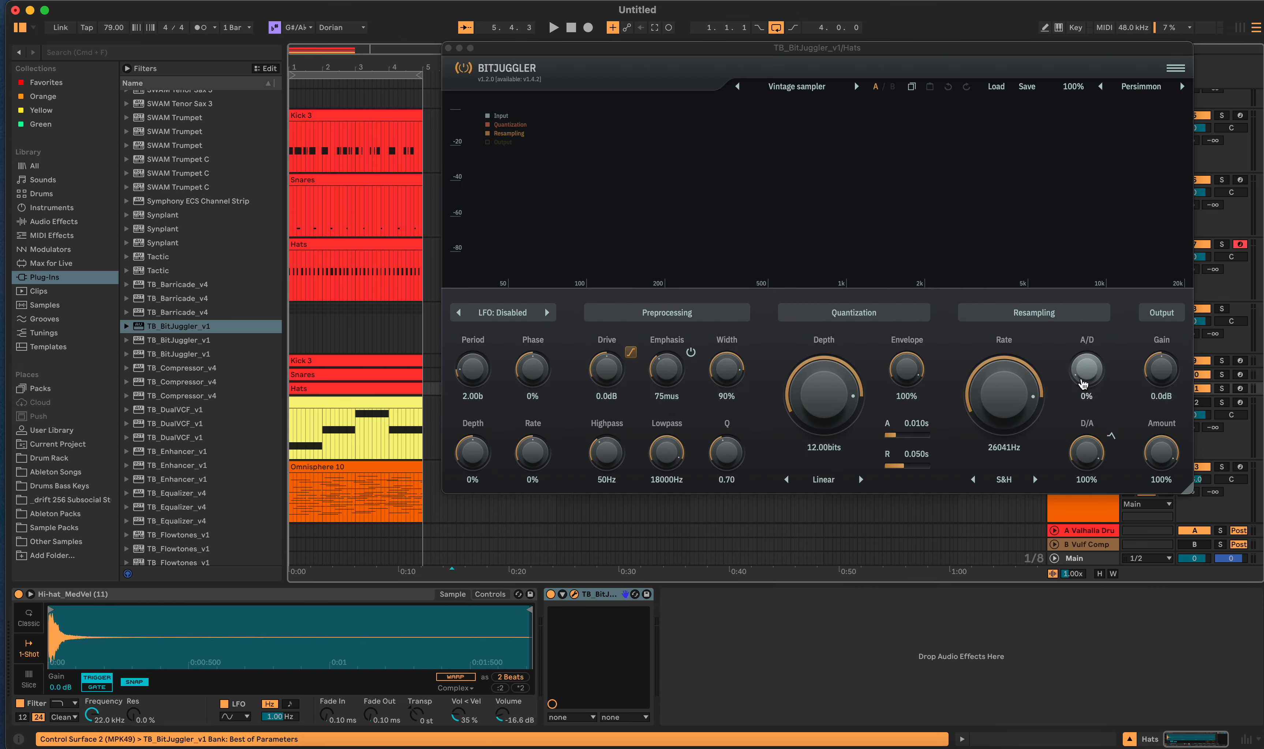
left_click_drag(1086, 331, 1089, 292)
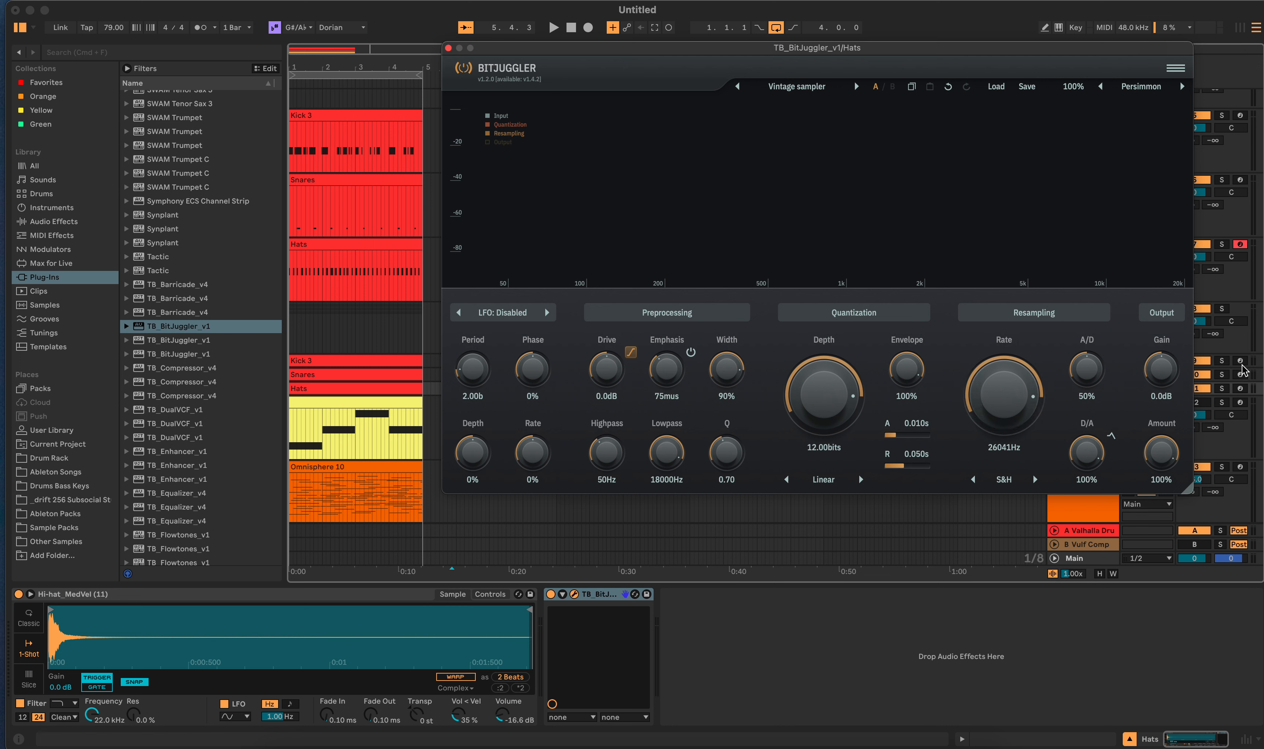
Step: Arm Hats track 11 and audition BitJuggler's A/D amount, lowering it to about 2% and raising it back to 50%, then close the plug-in
left_click(1240, 388)
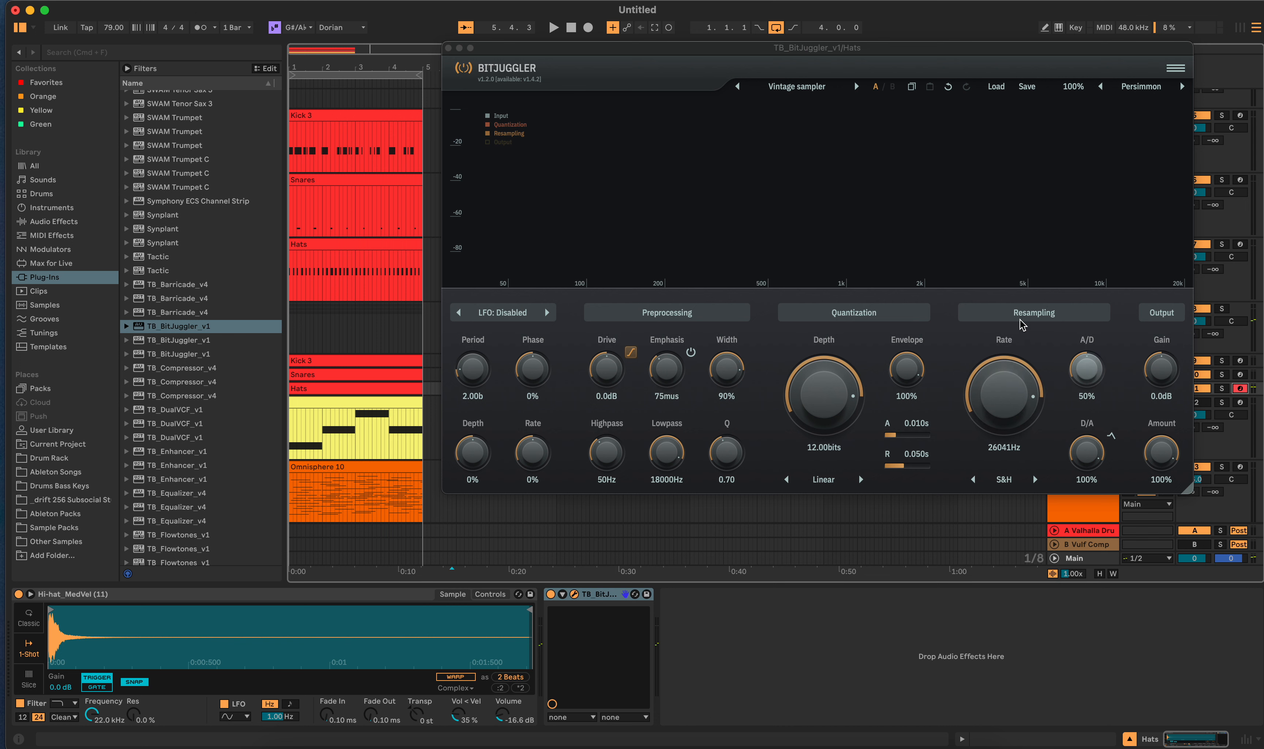
left_click_drag(1095, 359, 1074, 498)
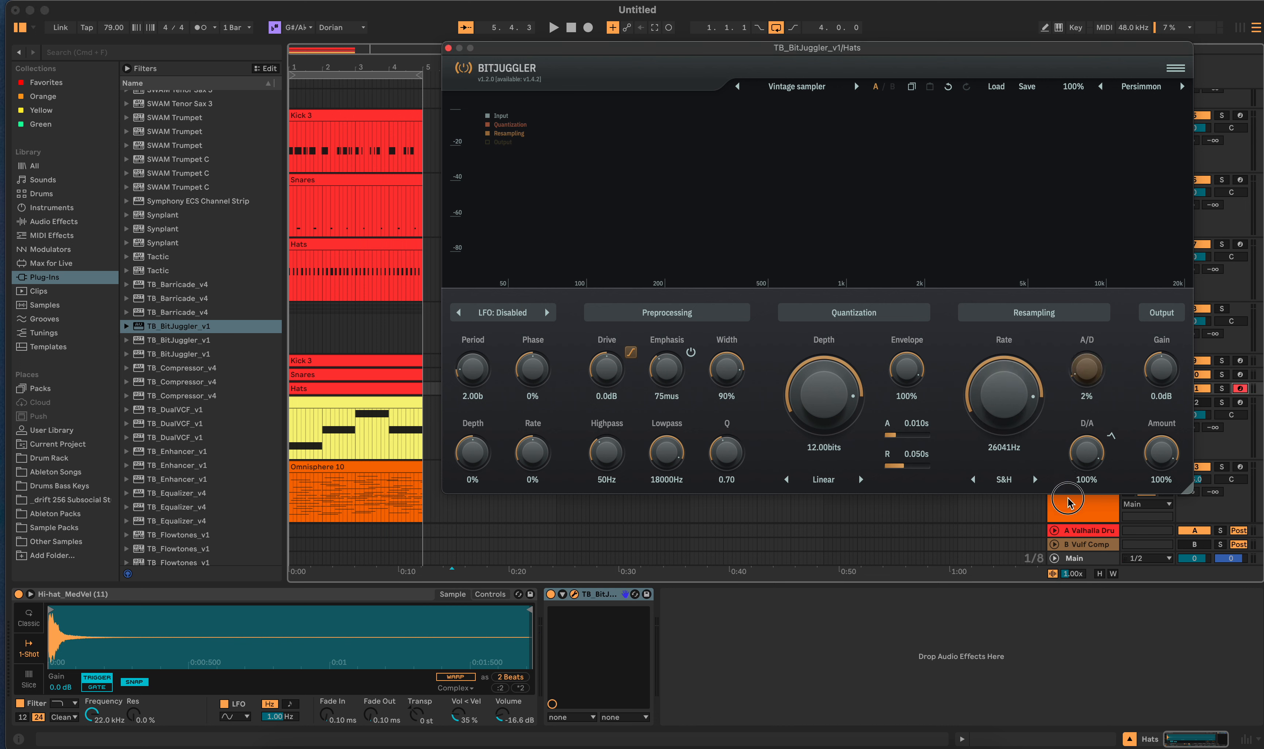
left_click_drag(1102, 448, 1086, 319)
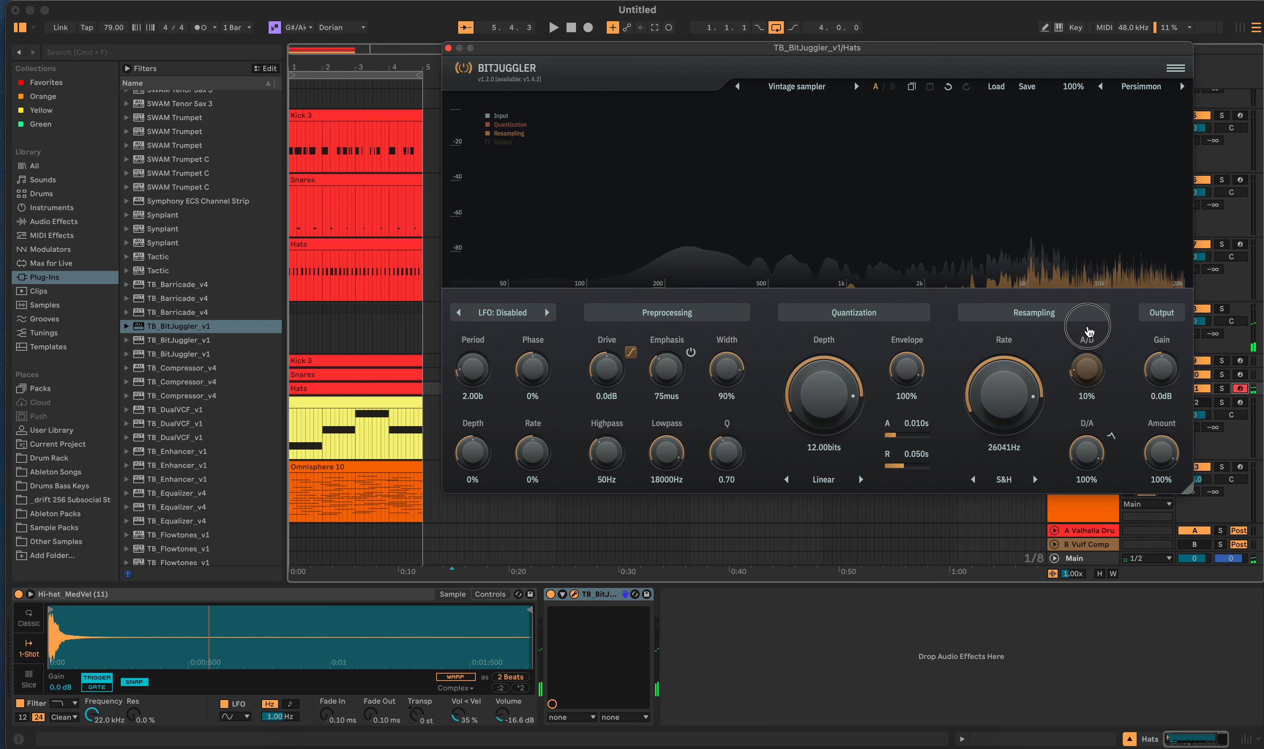
left_click_drag(1103, 265, 1102, 277)
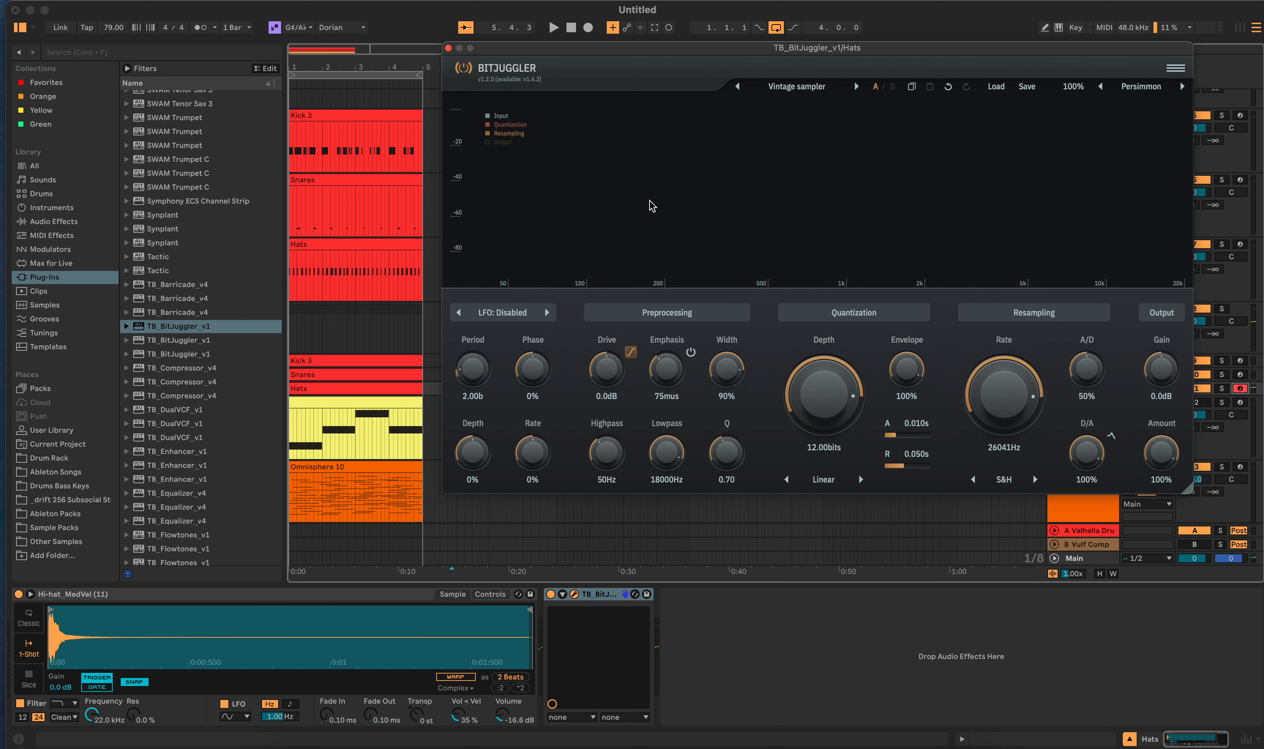
left_click(448, 47)
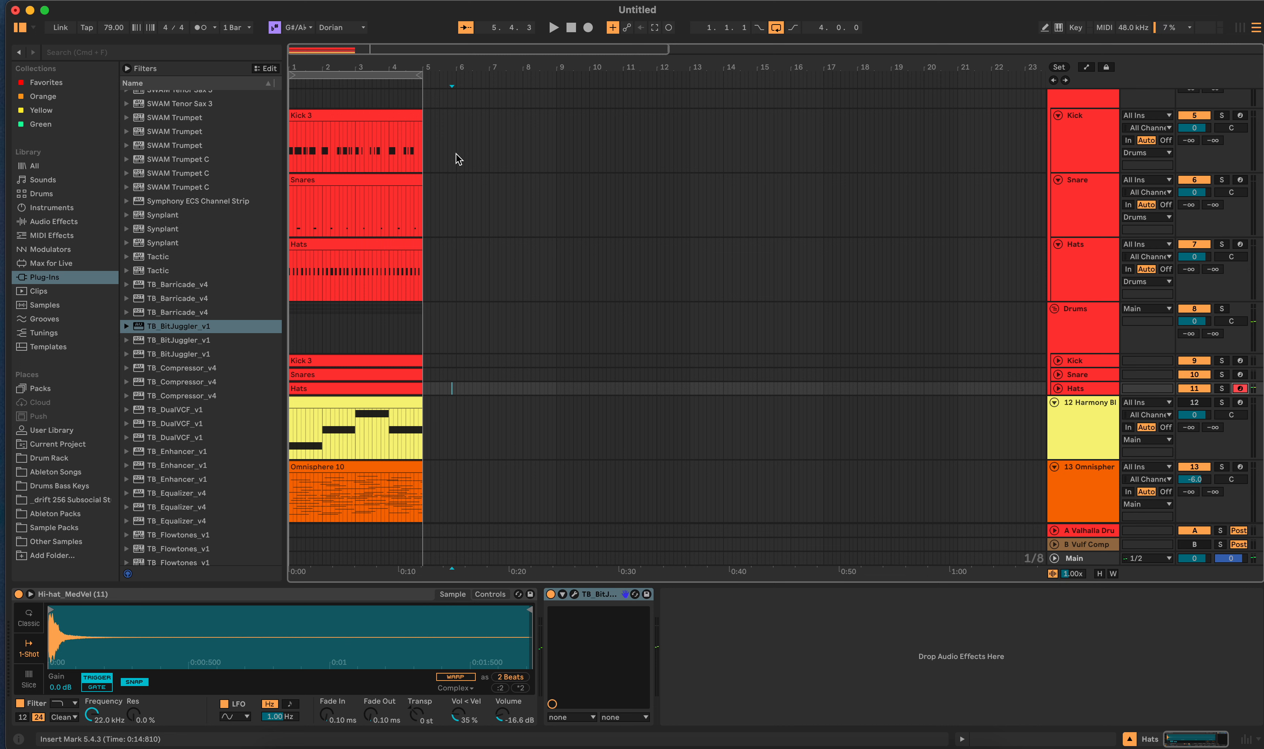
Step: Audition the kick sample on pad 1 in the RX1200 on Kick track 5, closing the plug-in when done
left_click(426, 147)
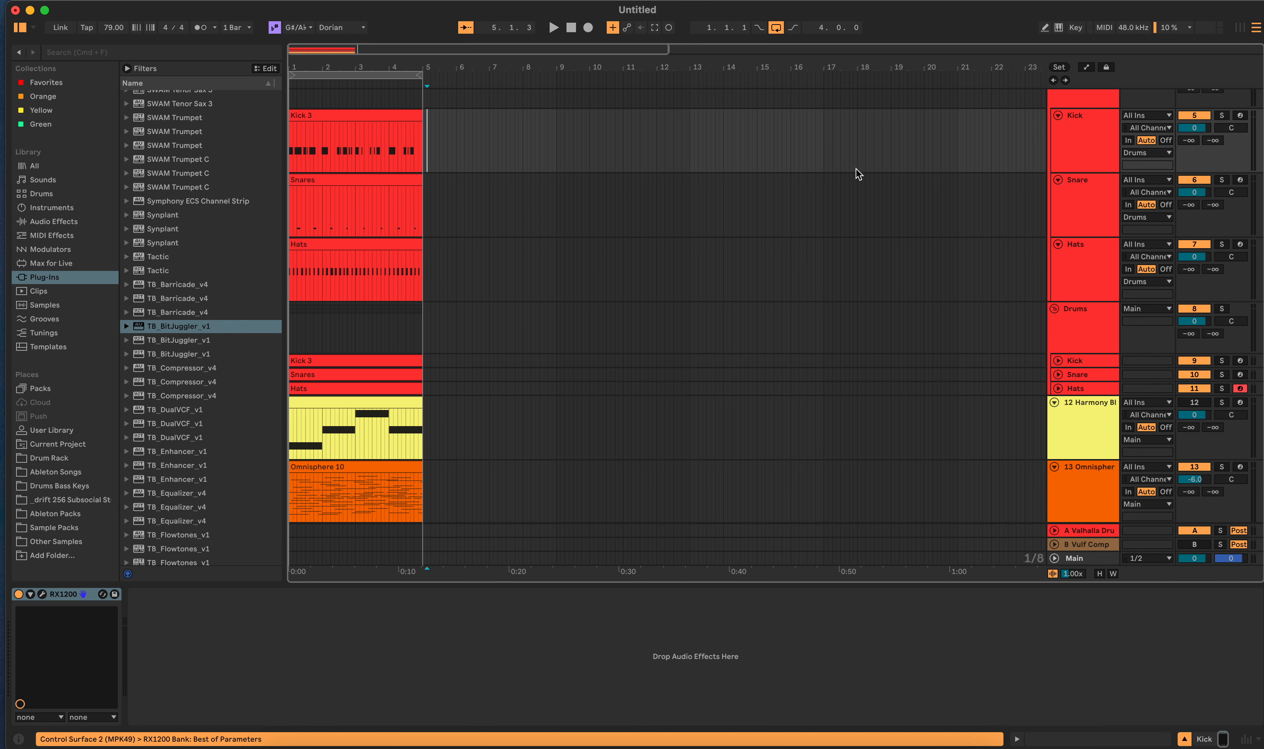
left_click(42, 593)
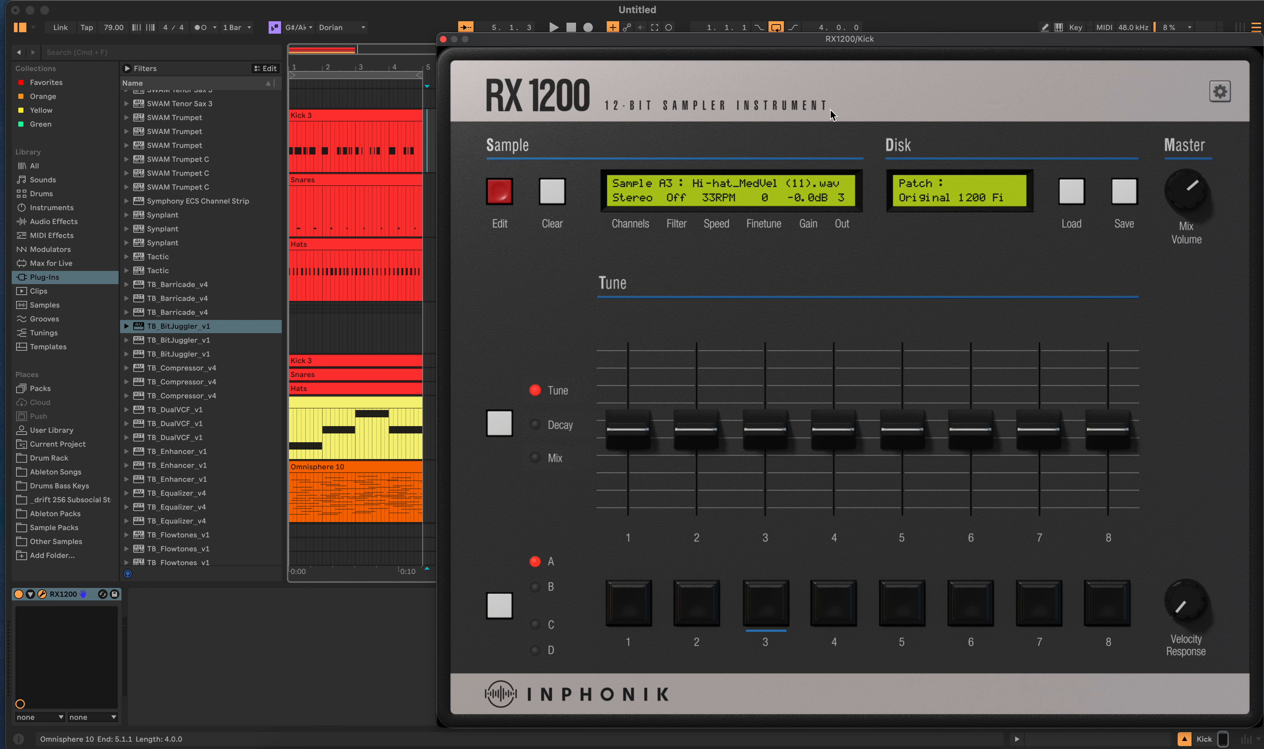
left_click(630, 619)
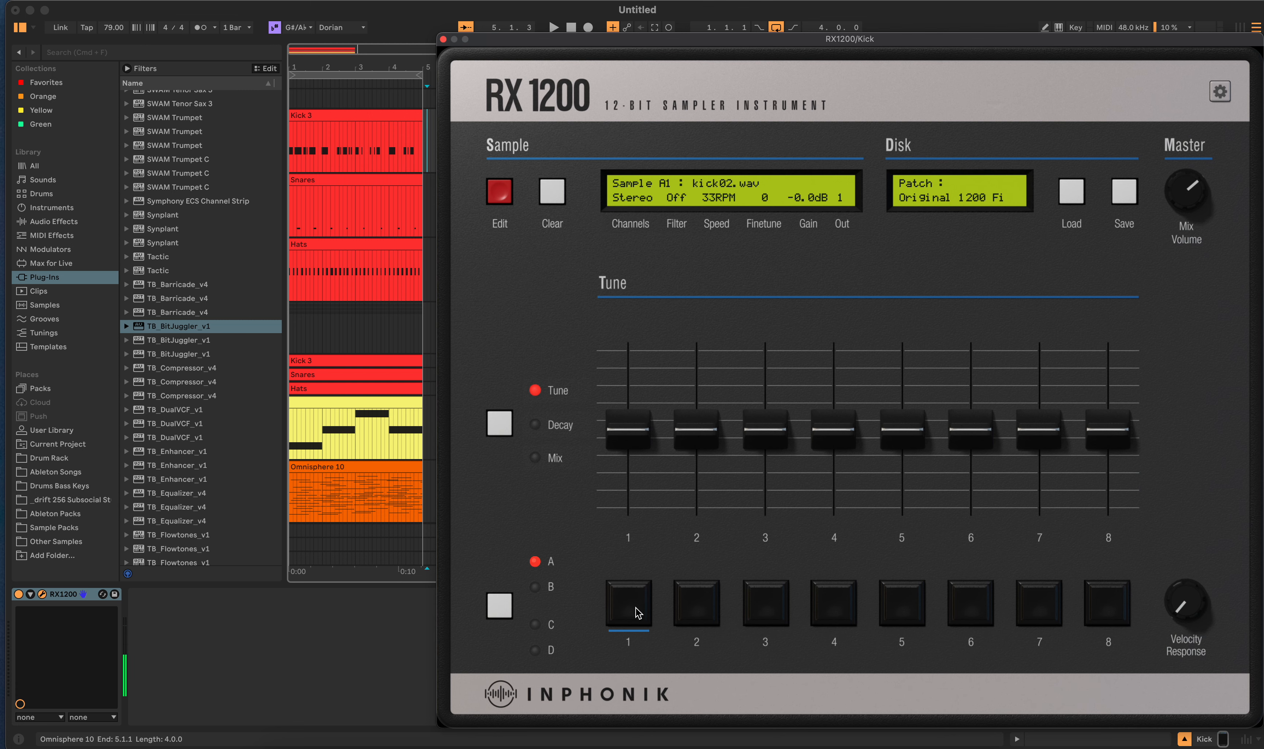
left_click(443, 39)
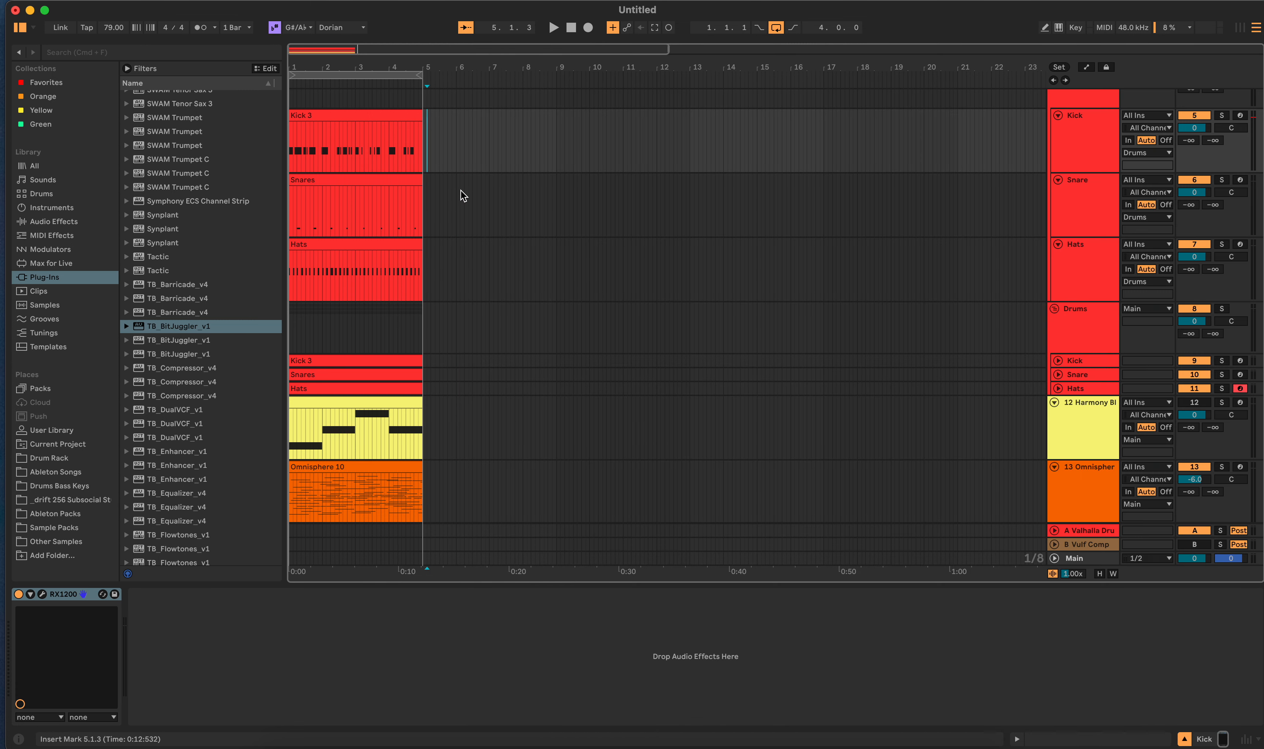
Step: Audition the snare sample on pad 2 in the RX1200 on Snare track 6, closing the plug-in when done
left_click(427, 192)
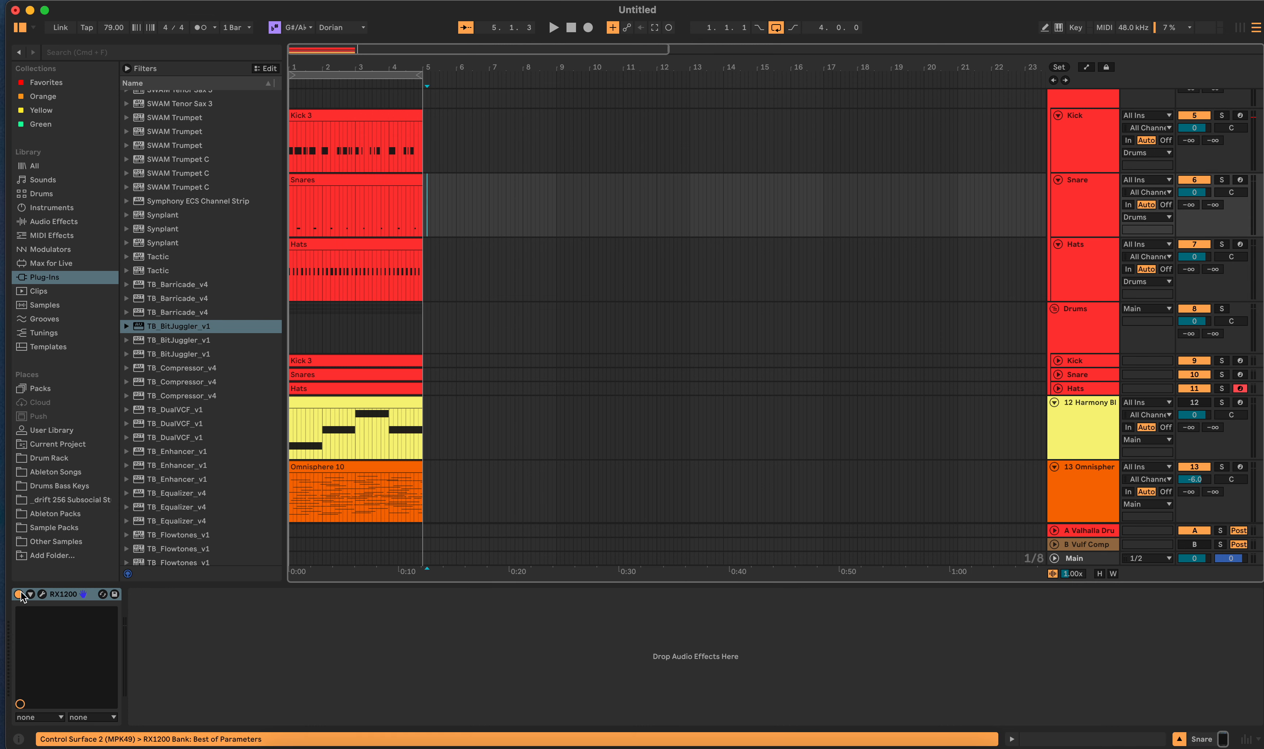
left_click(42, 593)
left_click(699, 605)
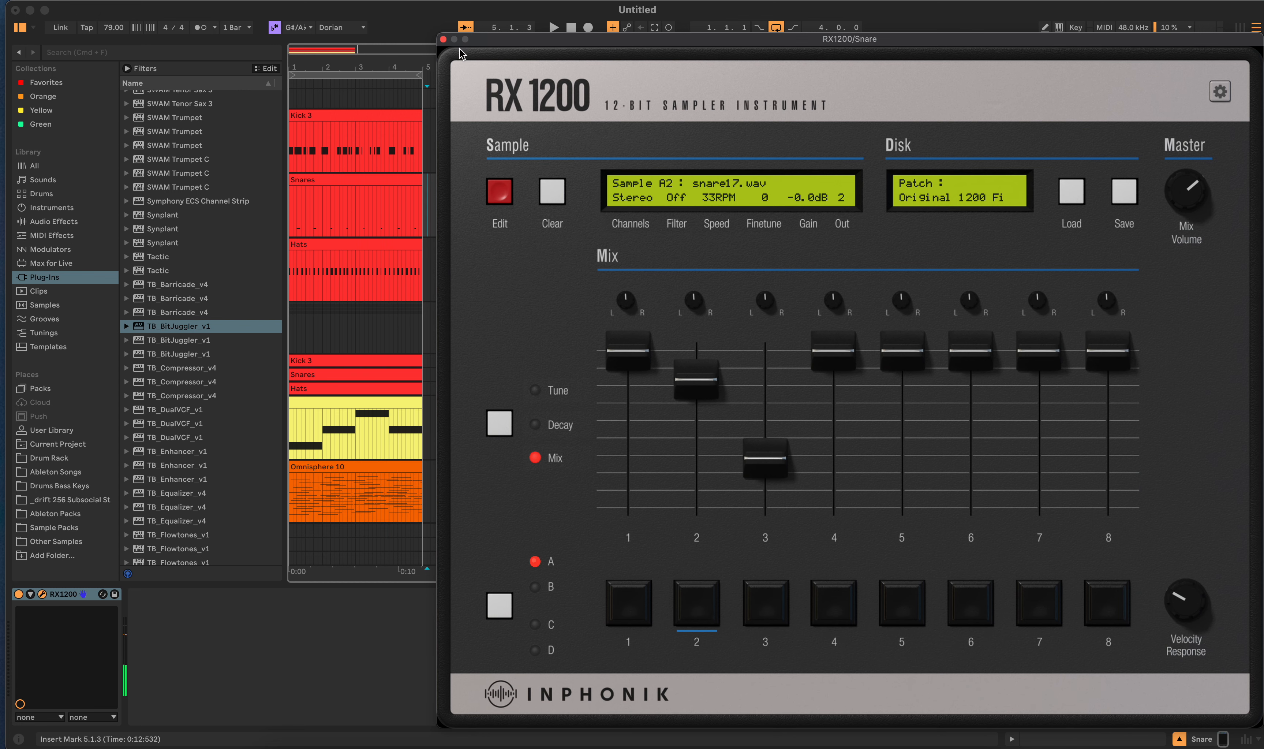
left_click(443, 39)
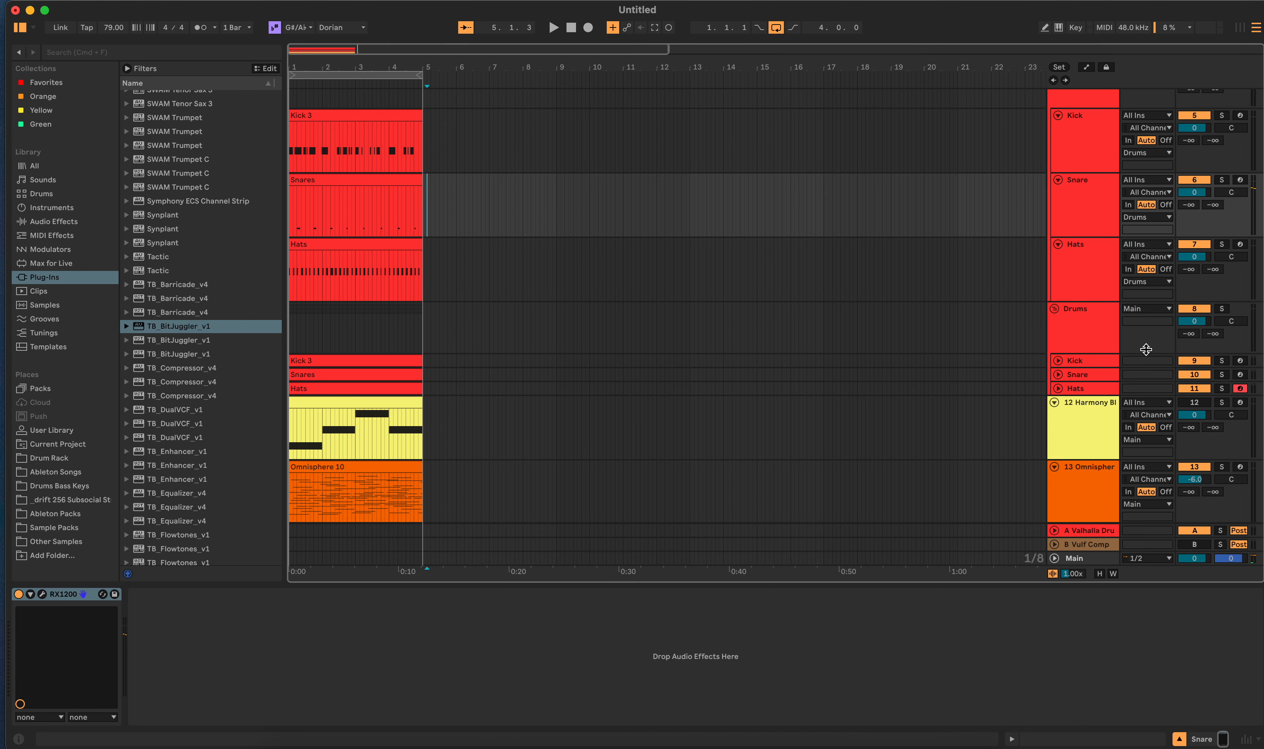
Step: Audition the Simpler drums by arming Kick track 9, Snare track 10 and Hats track 11 in turn, and arm Kick track 5 for comparison
left_click(1239, 361)
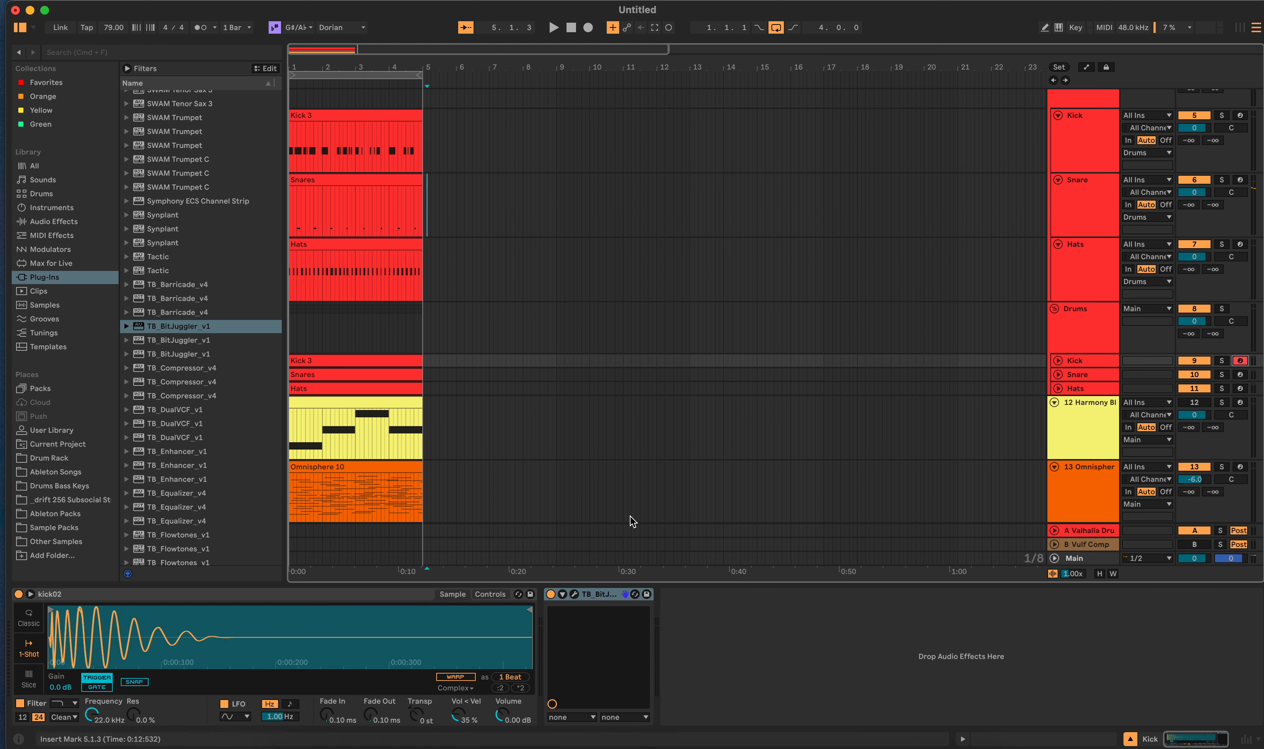
left_click(1240, 374)
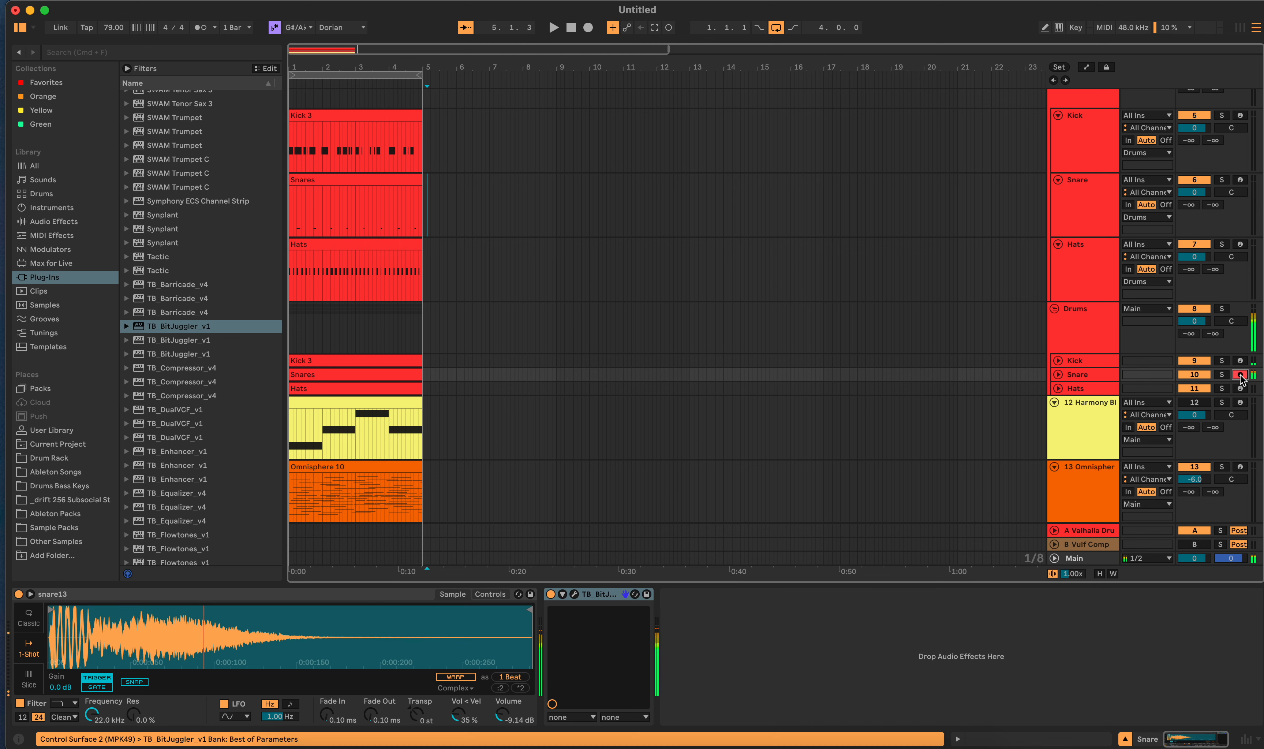
left_click(1240, 388)
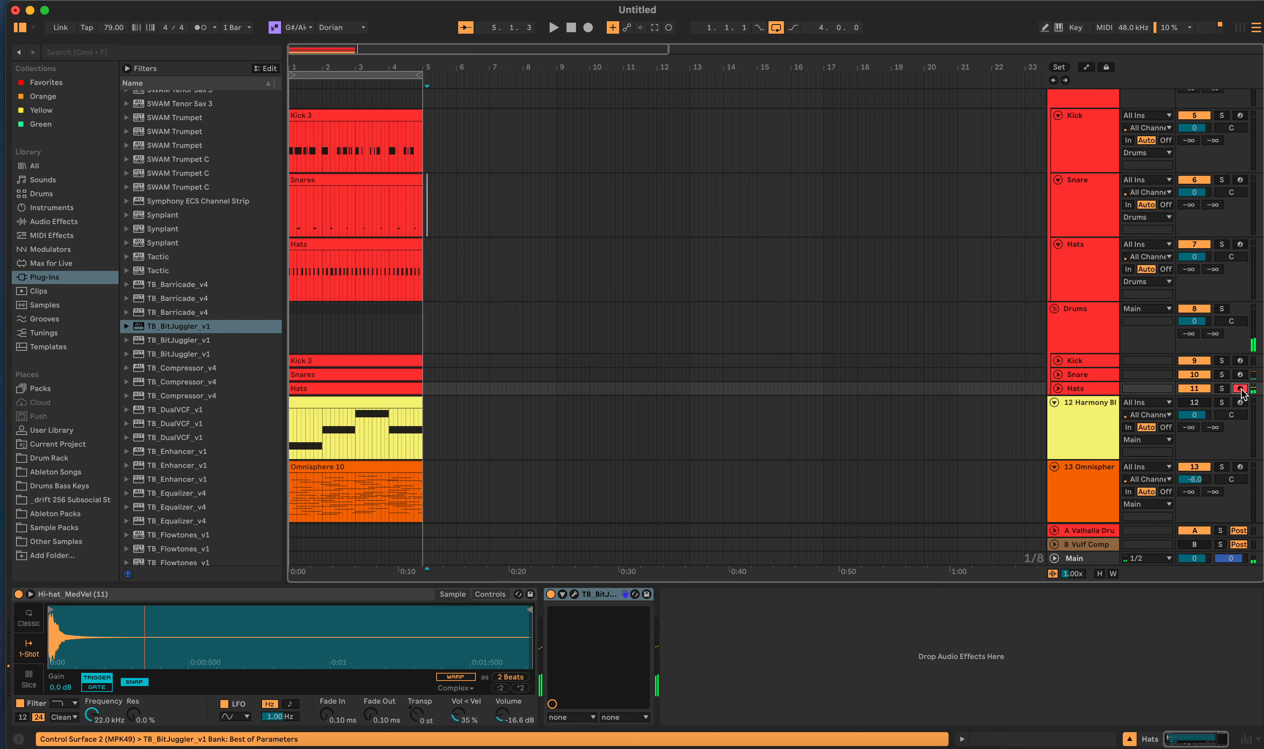
left_click(1240, 115)
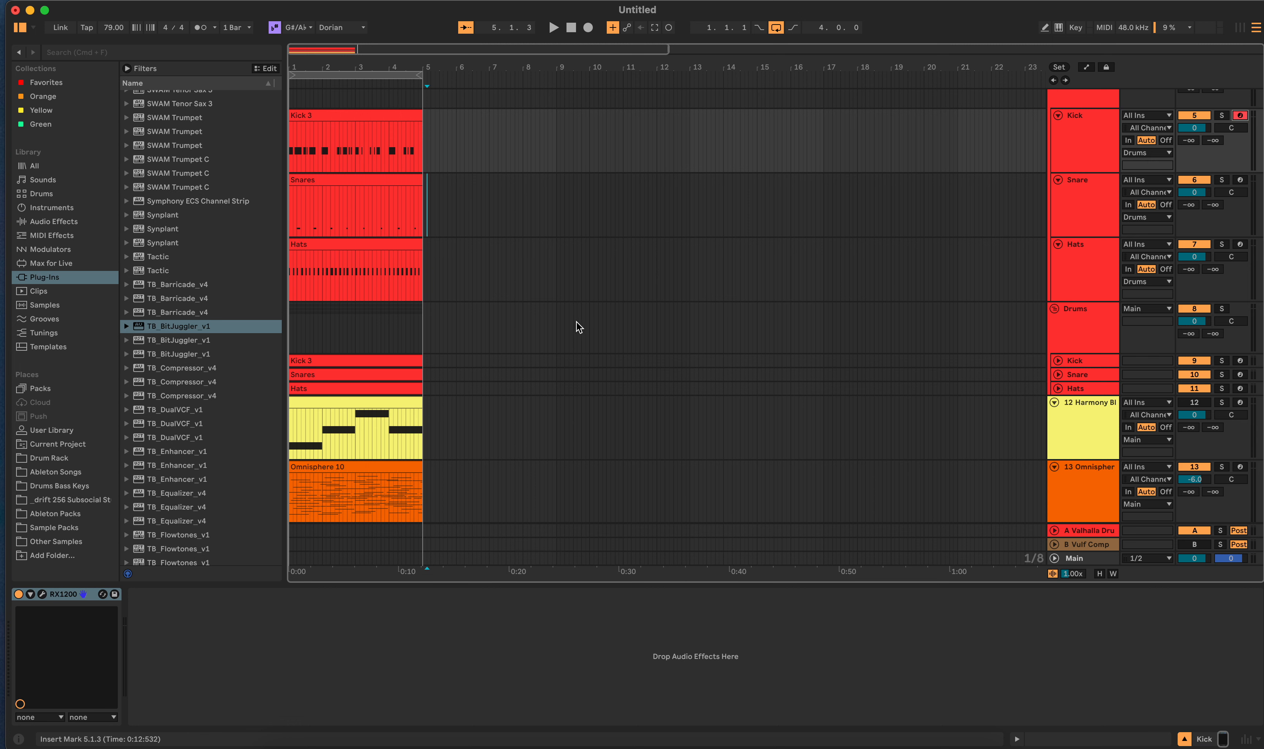
scroll(581, 431, "down", 1)
scroll(587, 431, "up", 2)
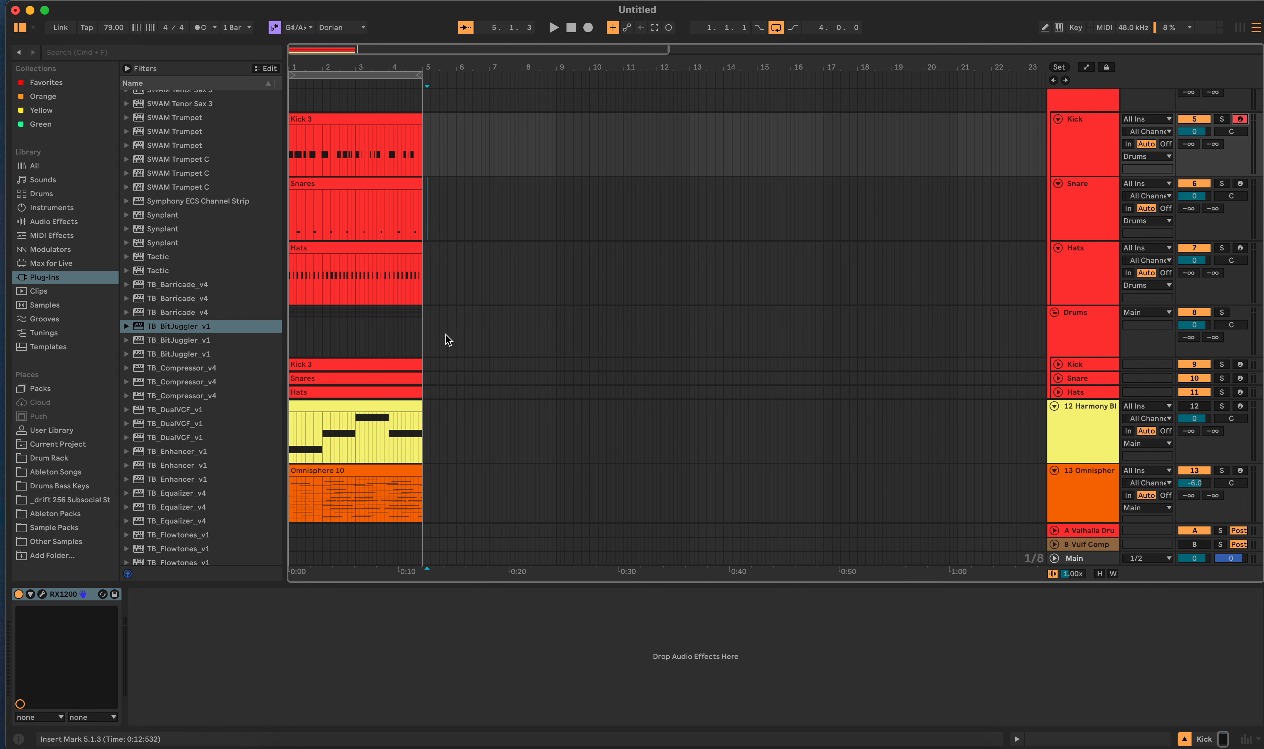
Step: Inspect the BitJuggler settings on Kick track 9, closing the plug-in when done
left_click(427, 364)
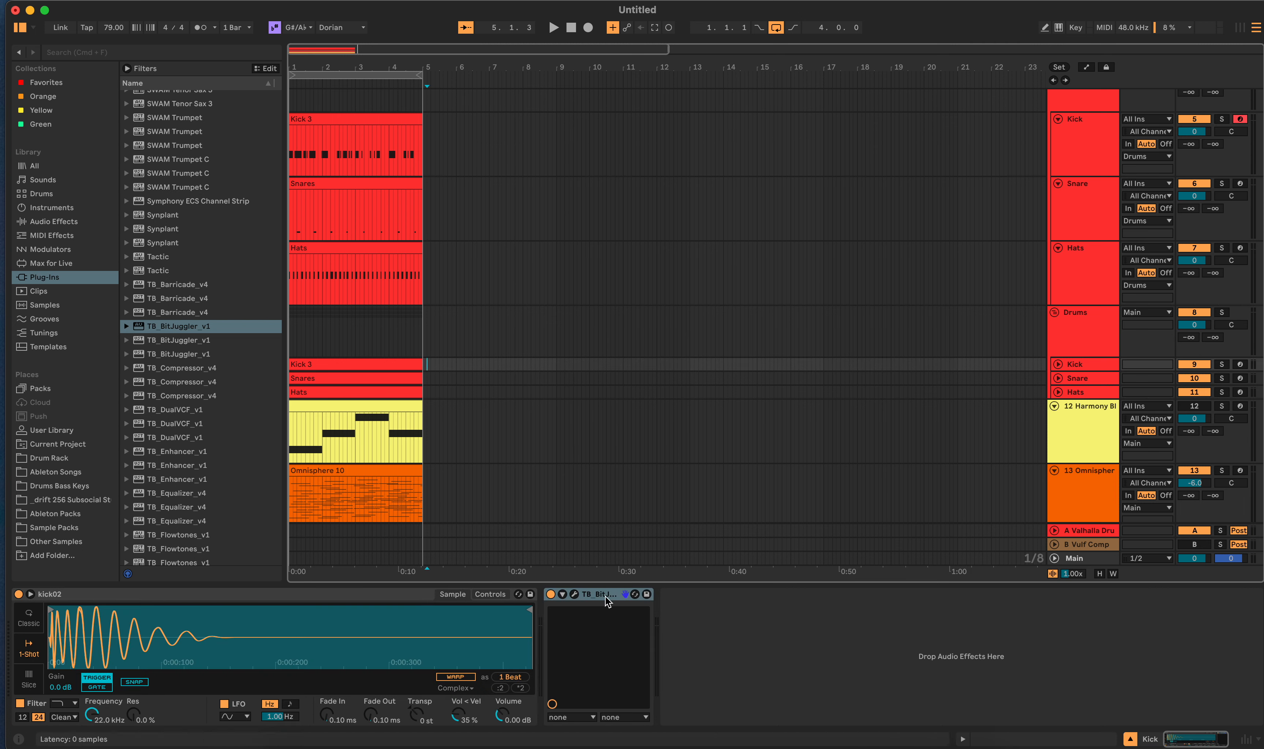
left_click(574, 595)
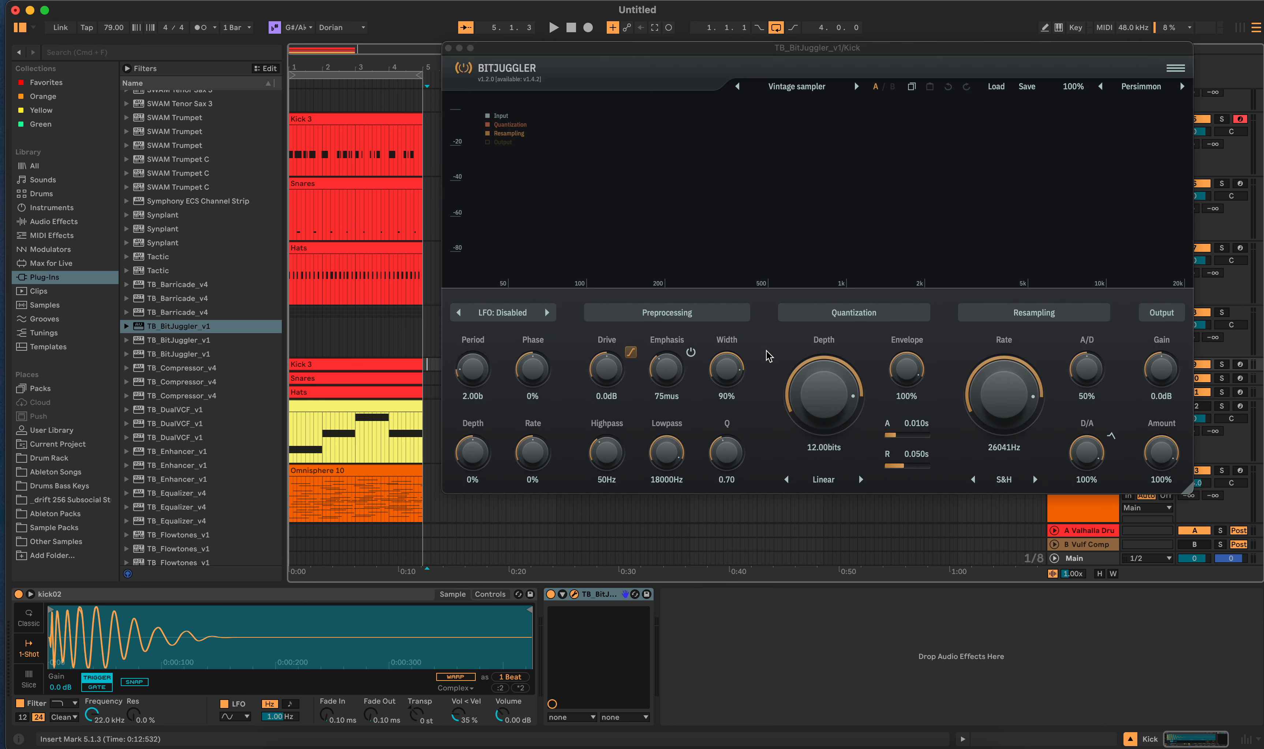
left_click_drag(710, 57, 703, 135)
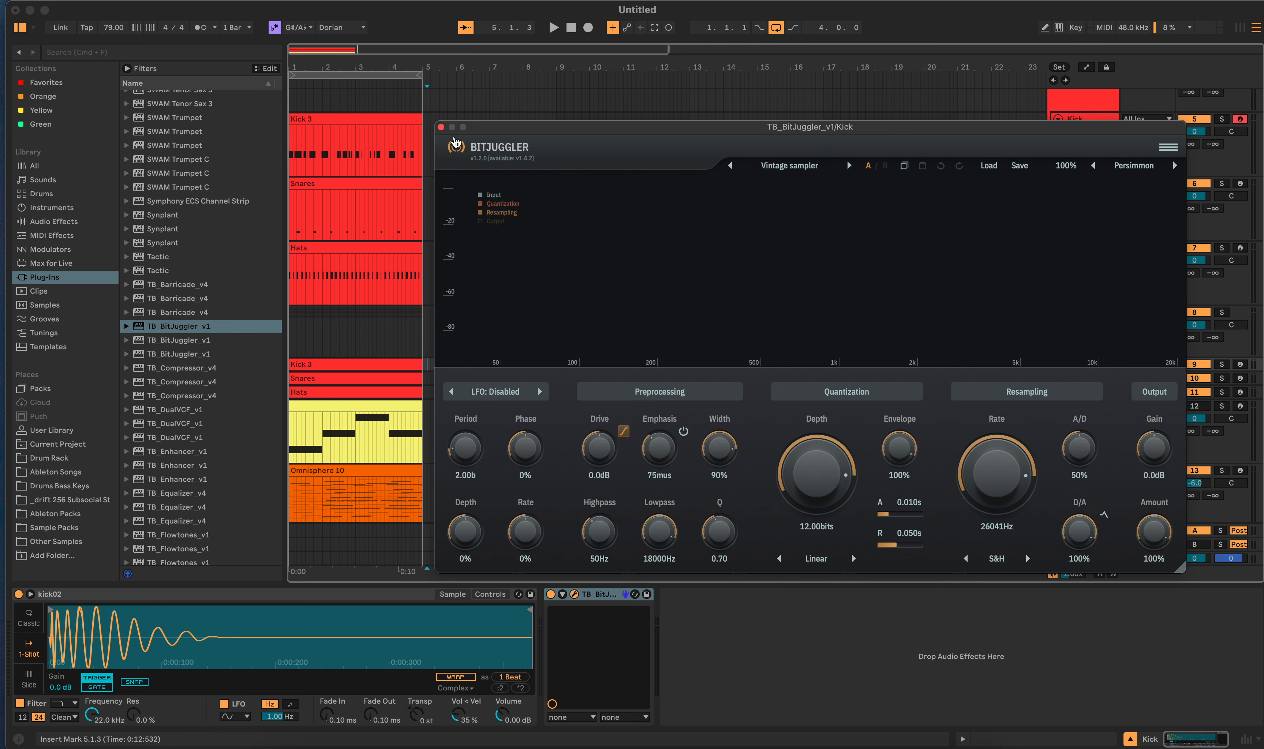
left_click(440, 127)
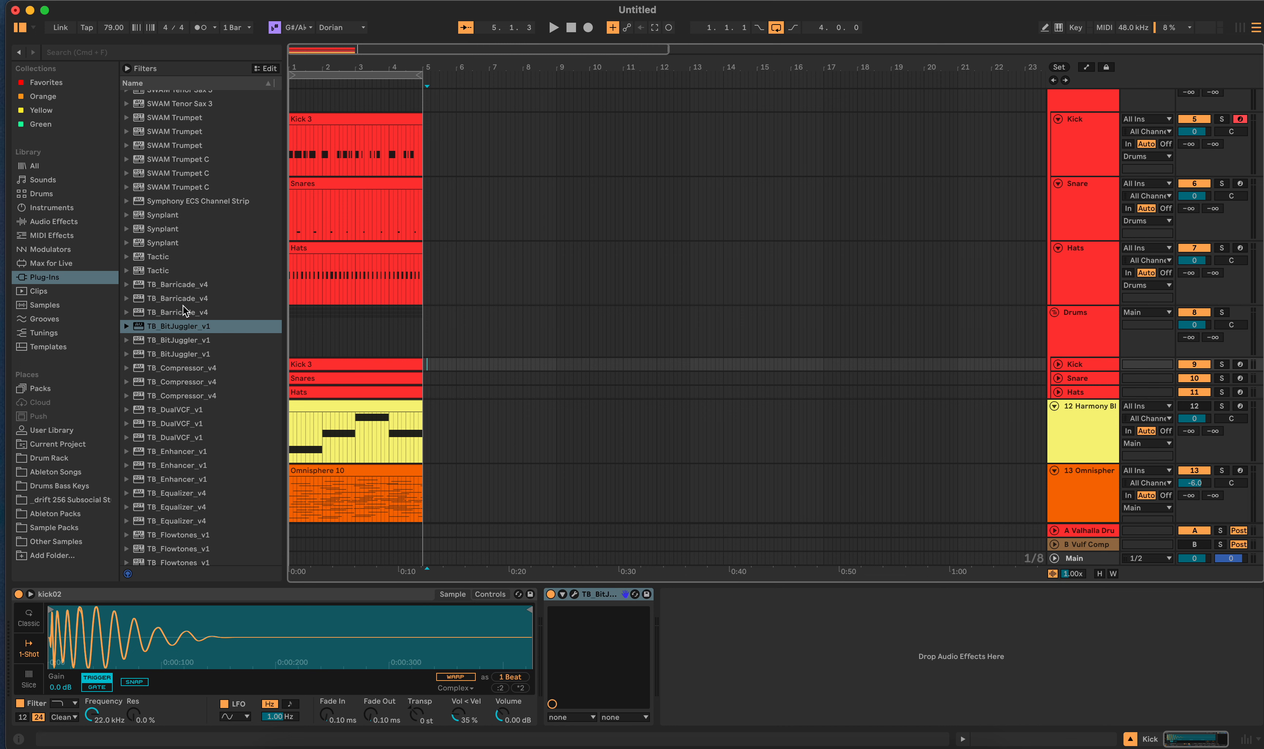
Step: Add the AIR Flavor Pro plug-in after BitJuggler on Kick track 9, and bypass BitJuggler
scroll(173, 311, "up", 20)
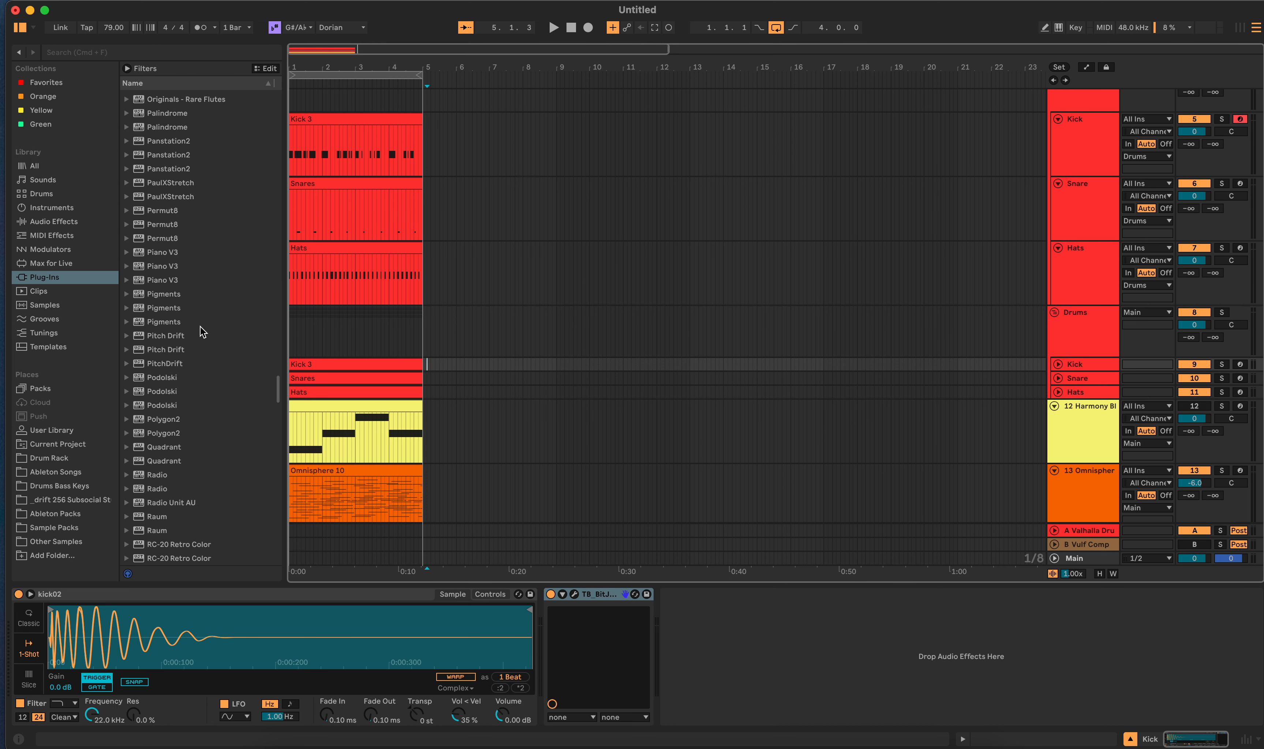
scroll(185, 311, "up", 10)
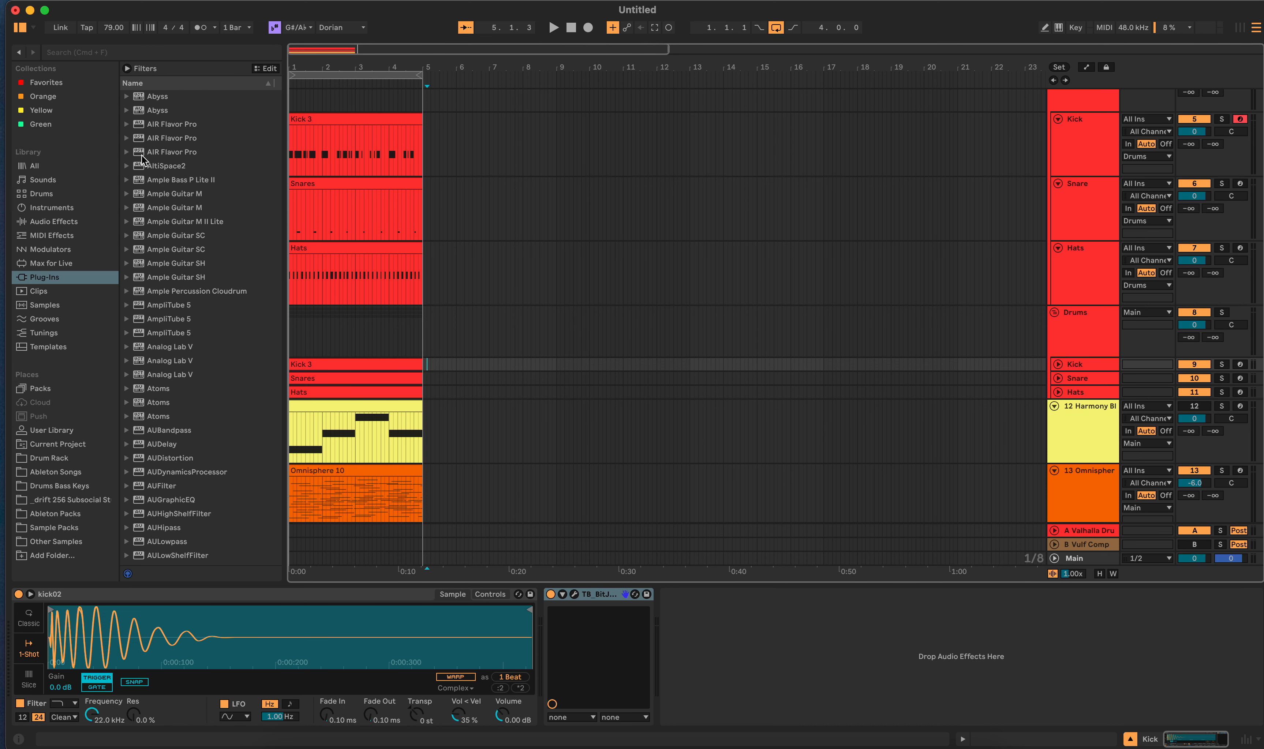
left_click_drag(141, 126, 459, 365)
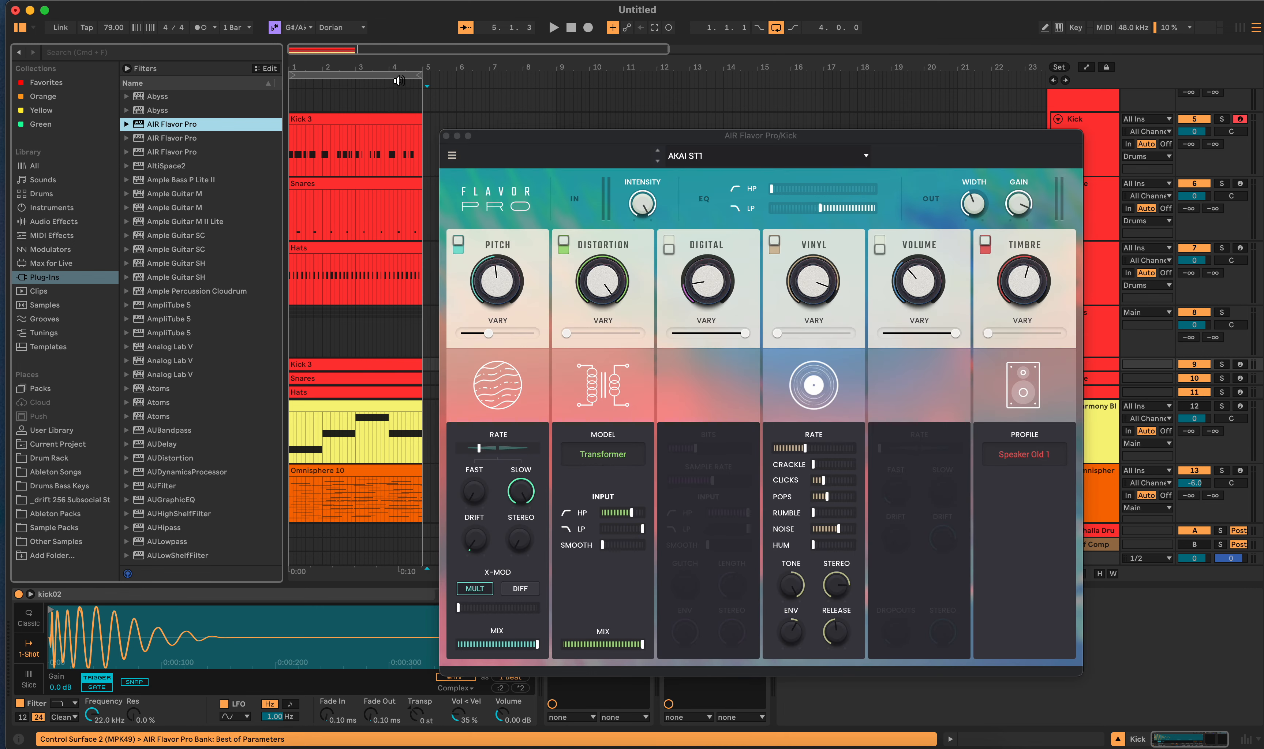
left_click(446, 135)
left_click(550, 594)
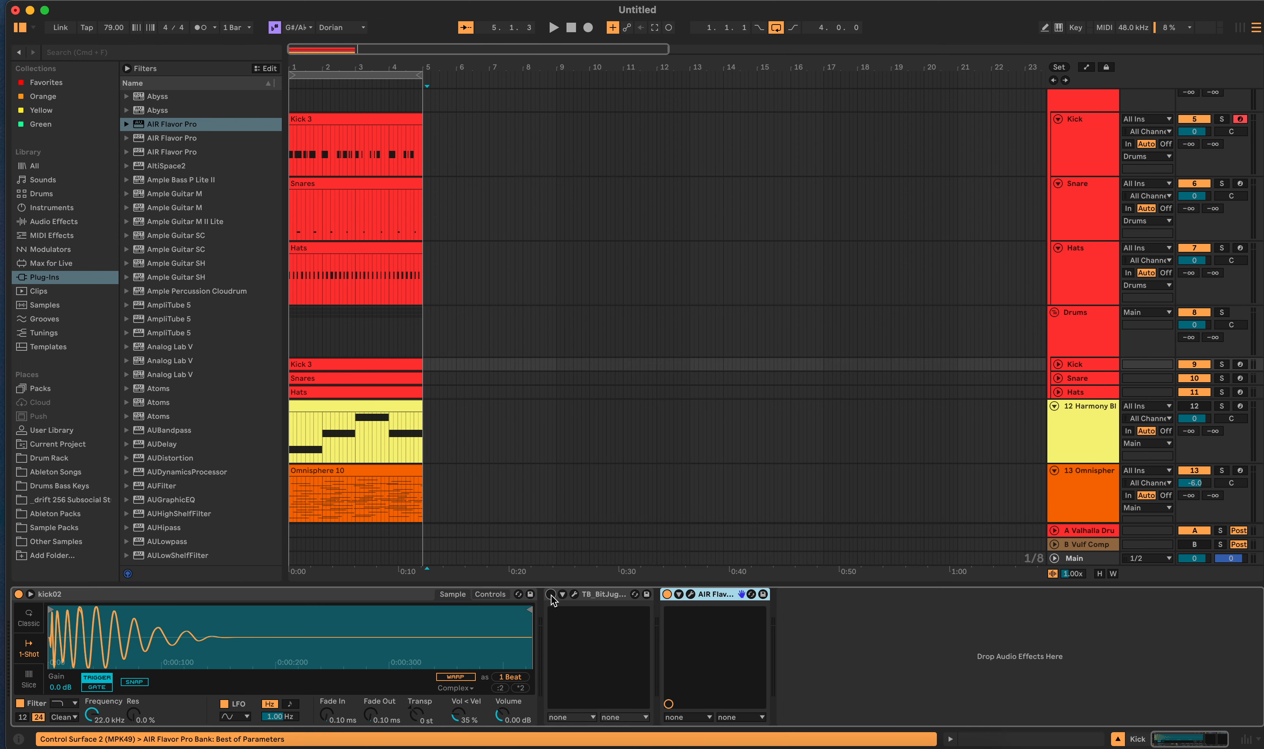
Step: Load the SP1200 preset from the Lofi category in AIR Flavor Pro, and arm Kick track 9 to audition it
left_click(689, 594)
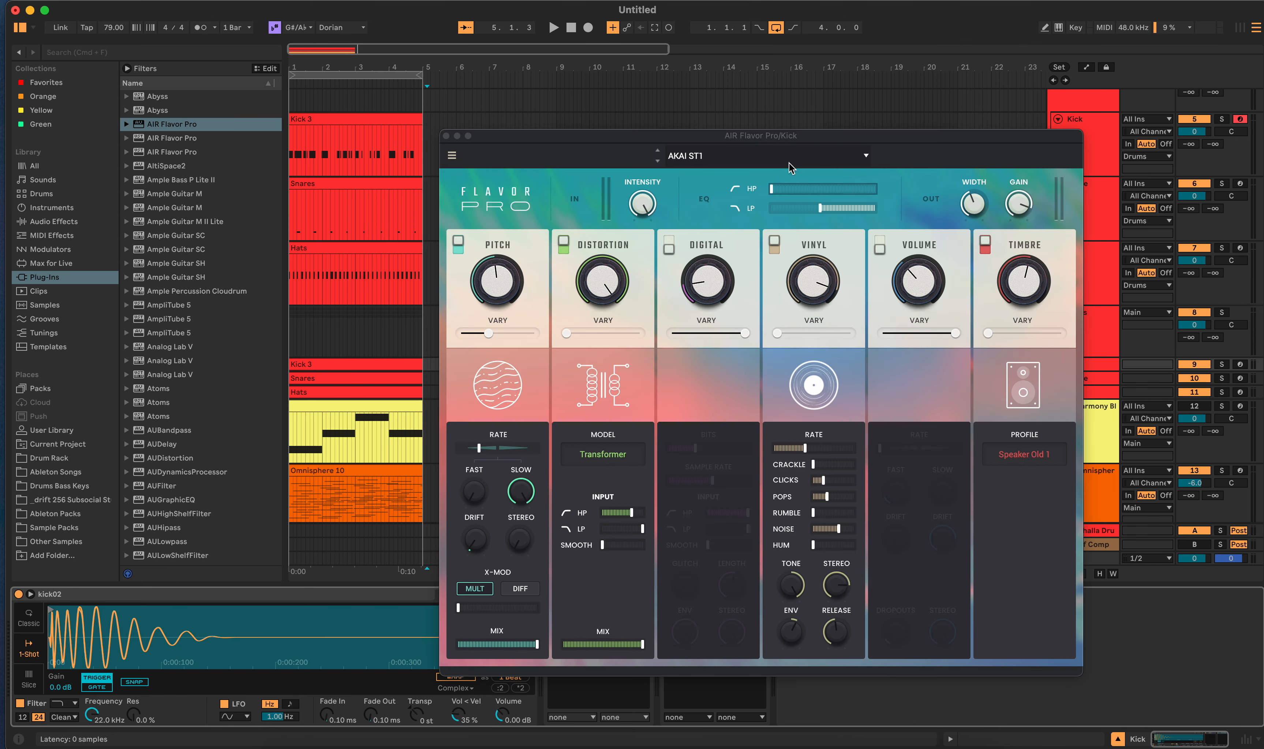
left_click(752, 156)
mouse_move(733, 215)
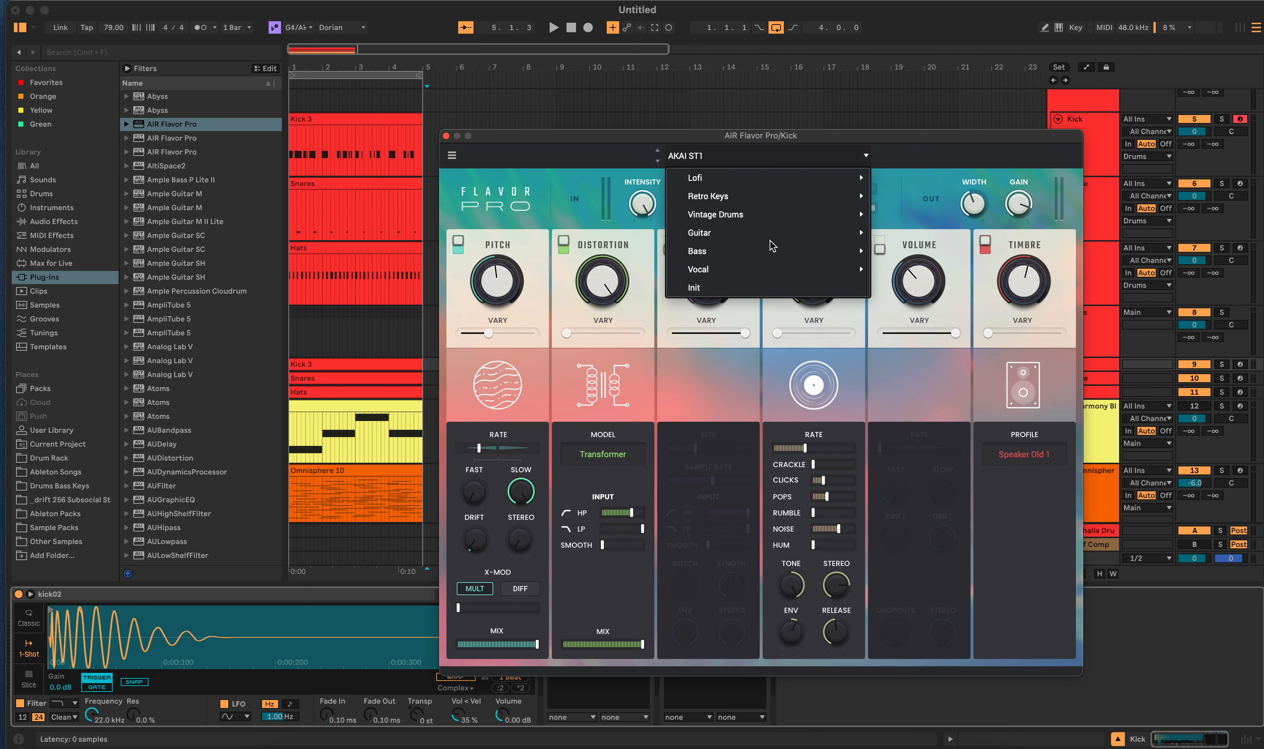
mouse_move(771, 225)
mouse_move(757, 179)
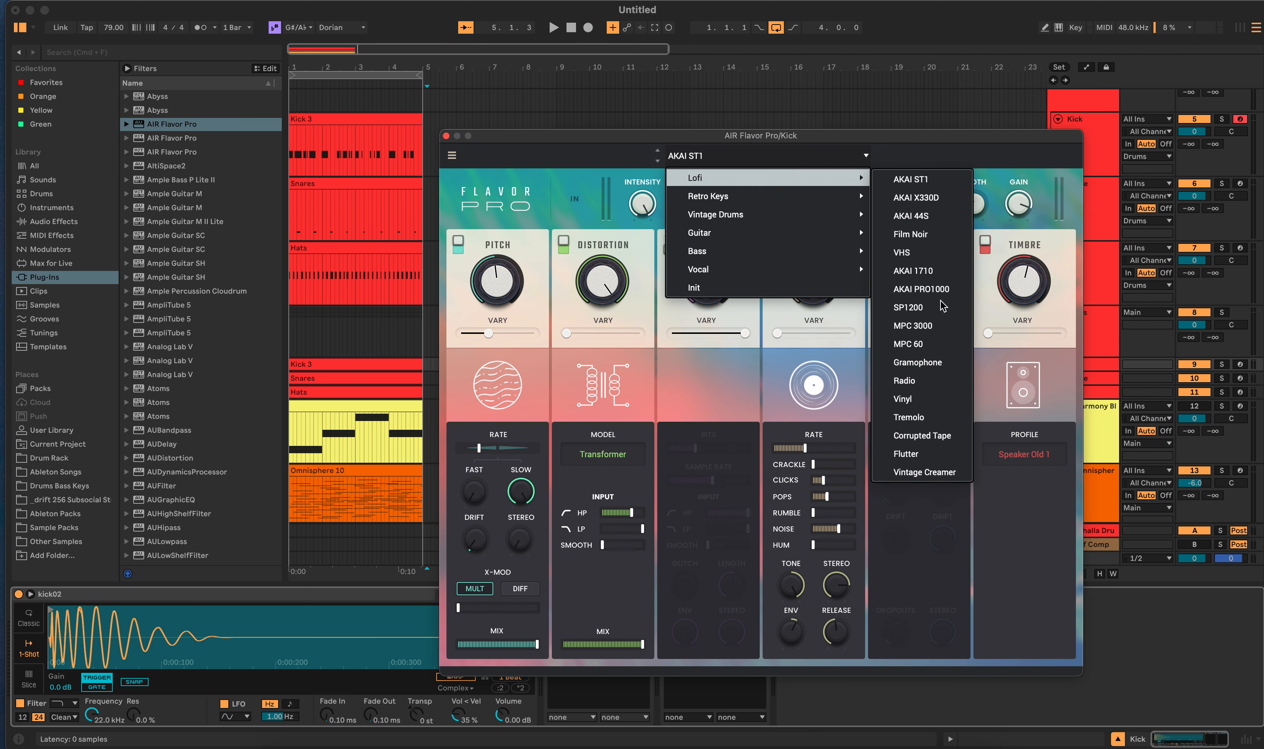
left_click(907, 307)
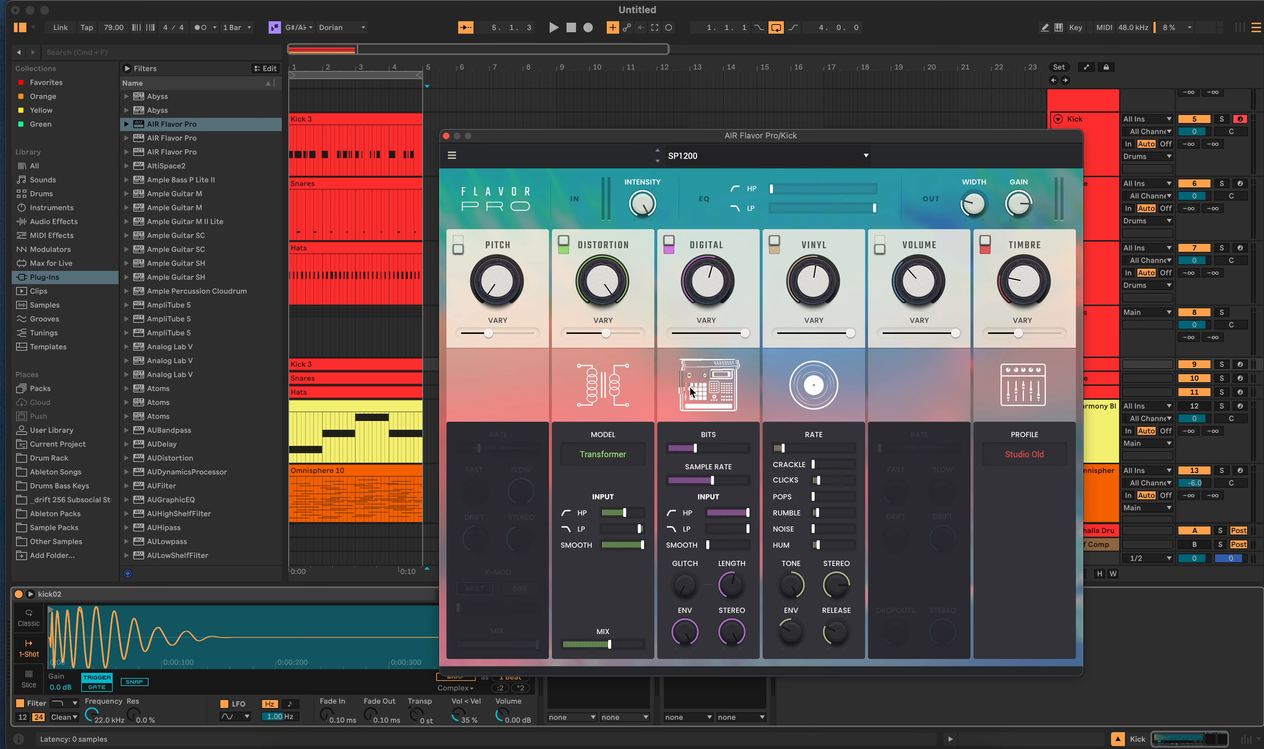
mouse_move(689, 299)
left_click_drag(547, 139, 538, 11)
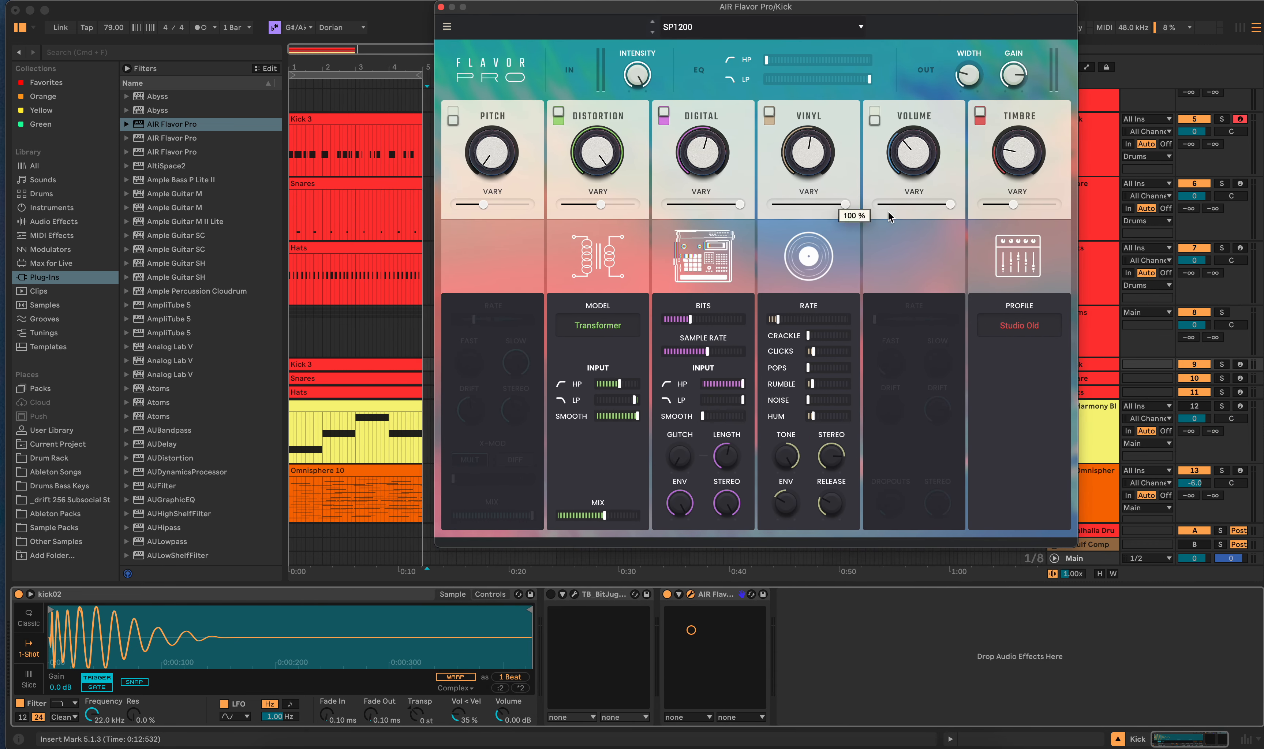
left_click(1238, 365)
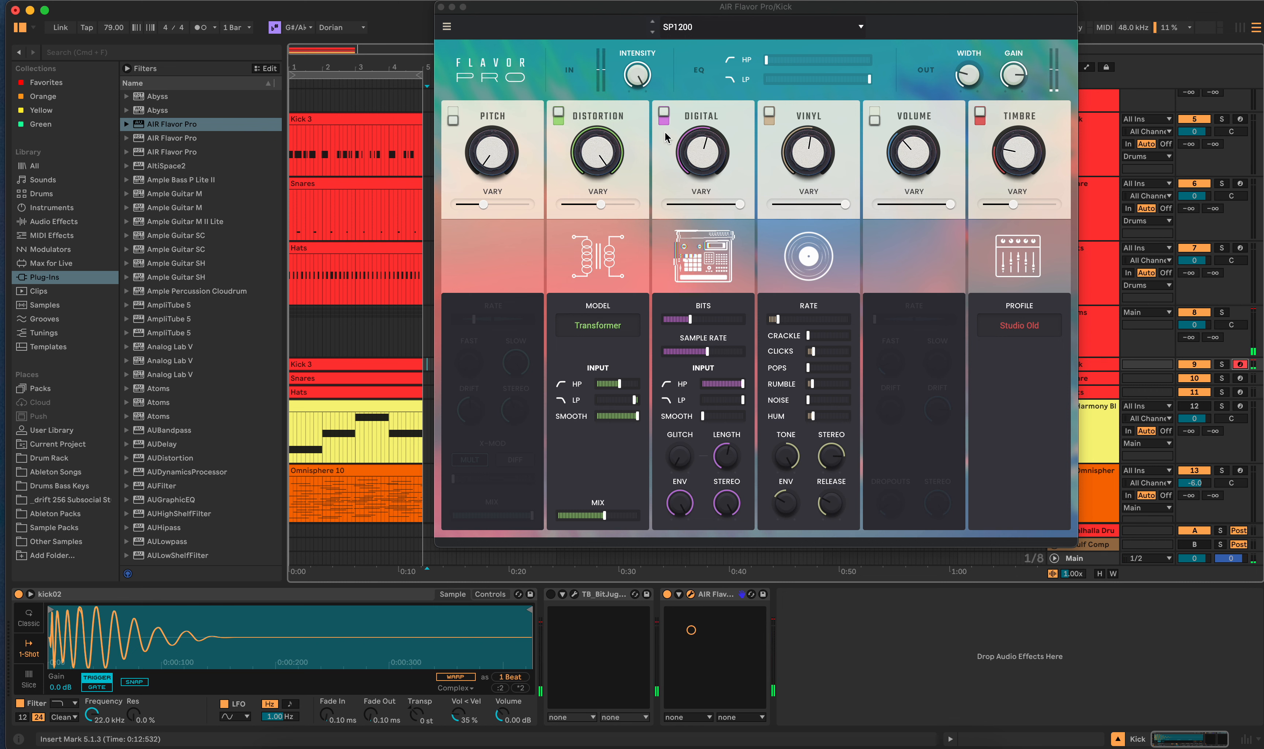
Step: Audition the kick with AIR Flavor Pro's Digital and Distortion modules each switched off and back on, and close the plug-in
left_click(663, 115)
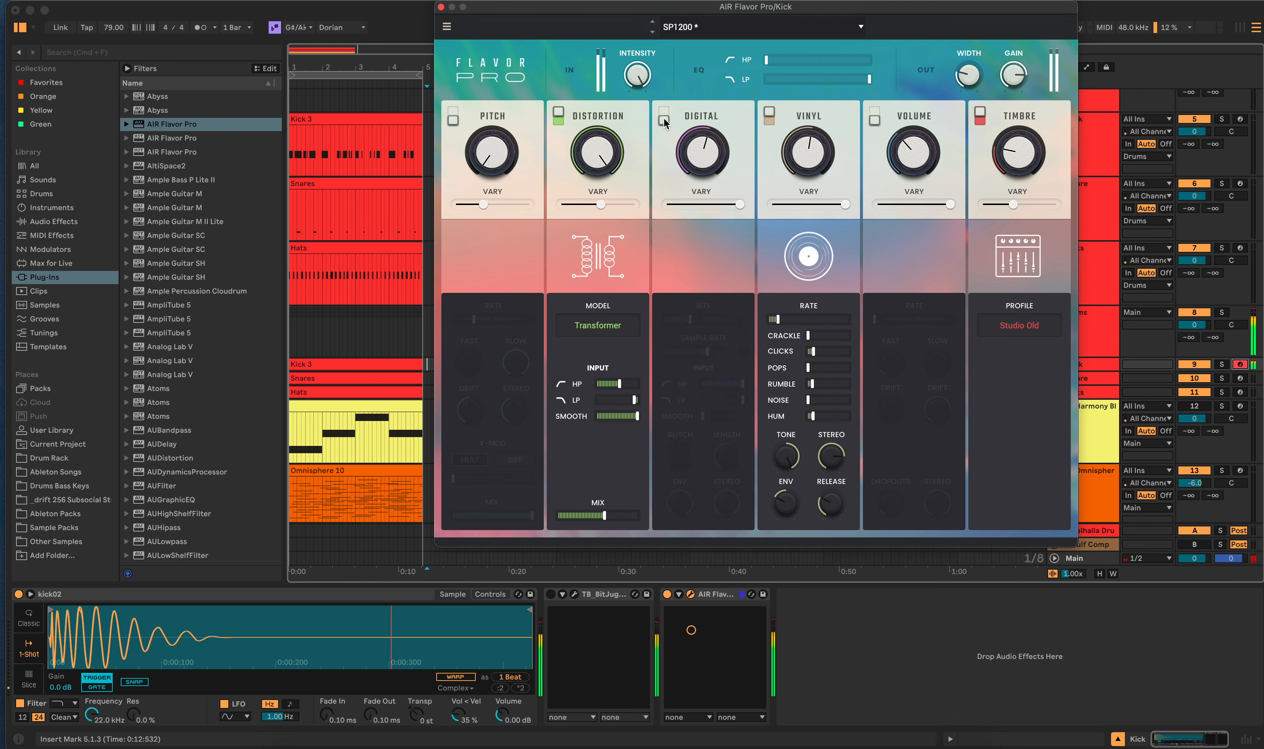
left_click(664, 117)
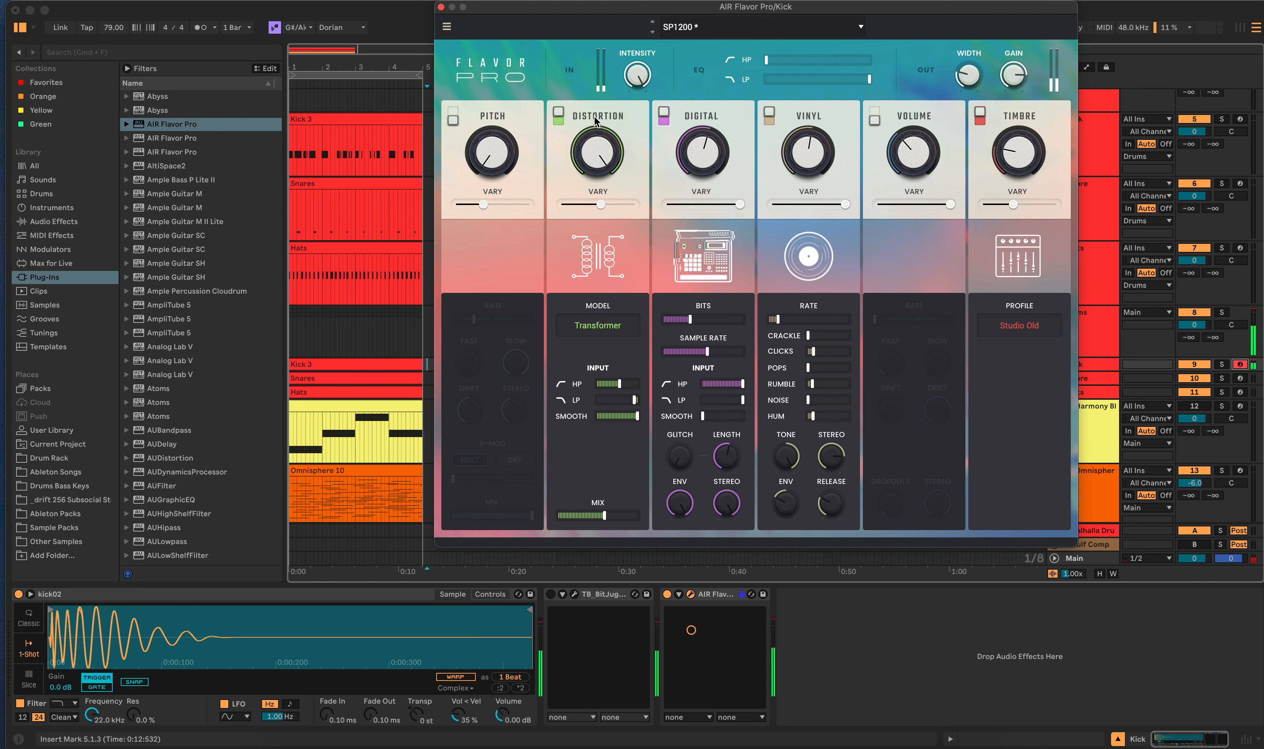
left_click(559, 115)
left_click(559, 116)
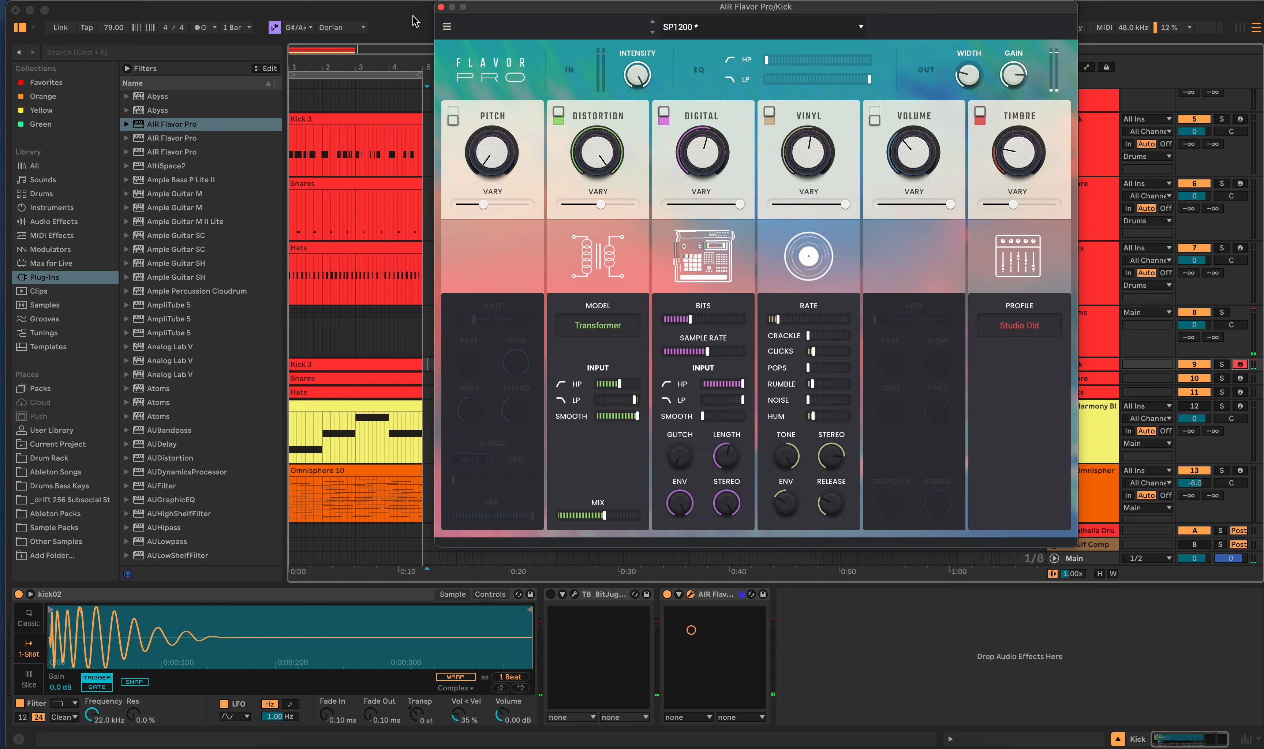
left_click(440, 7)
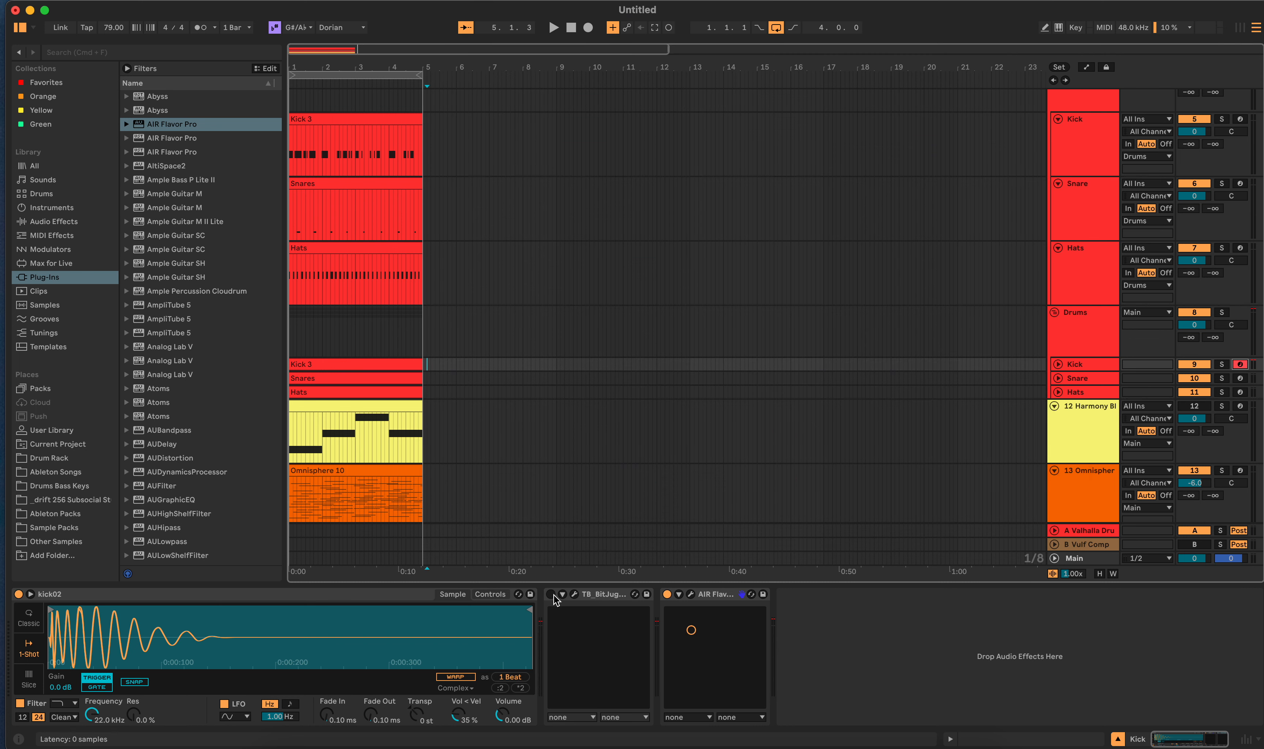
Step: Re-enable BitJuggler on Kick track 9 and remove AIR Flavor Pro from the track
left_click(672, 594)
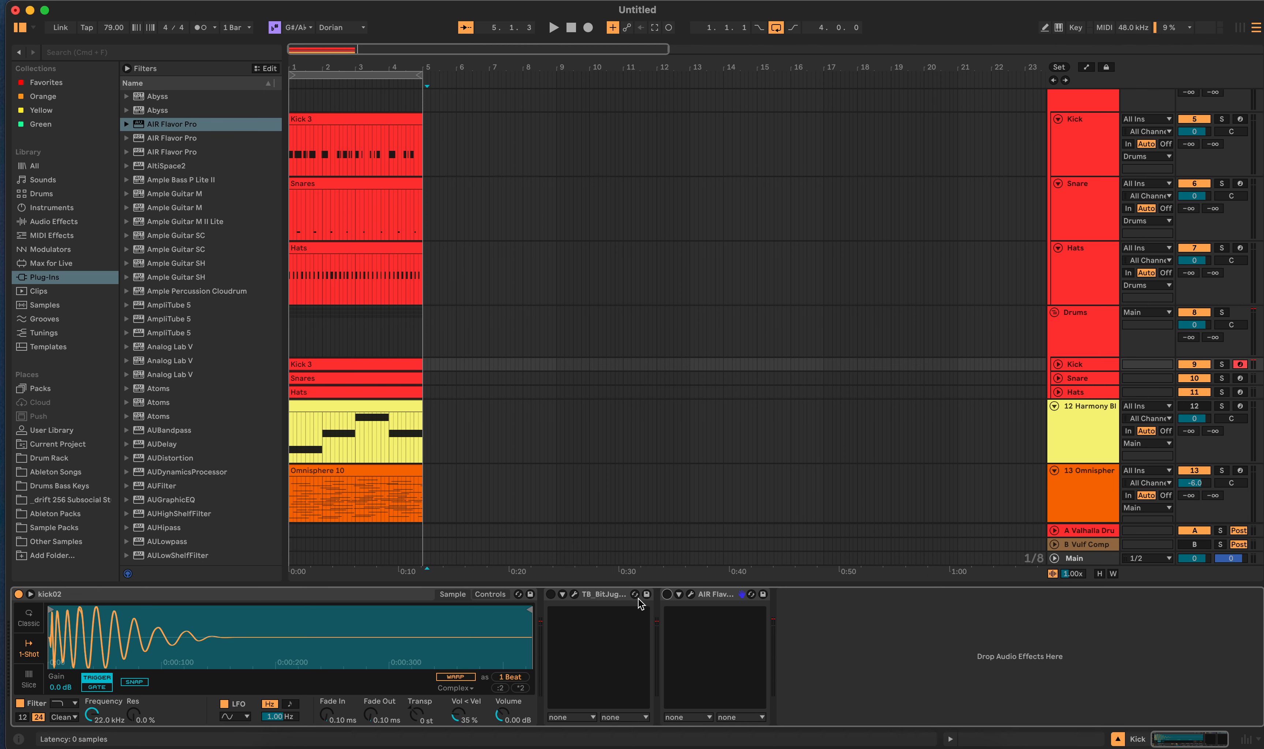
left_click(550, 594)
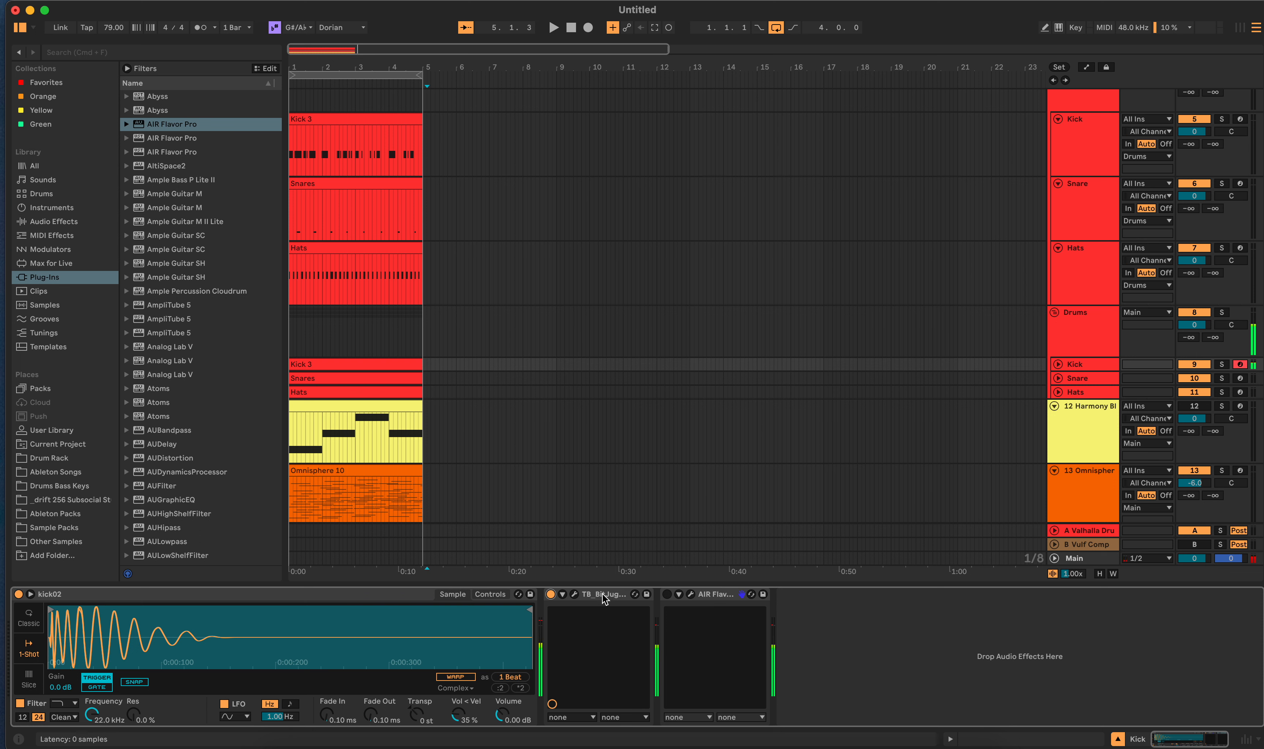
left_click(704, 595)
key("Delete")
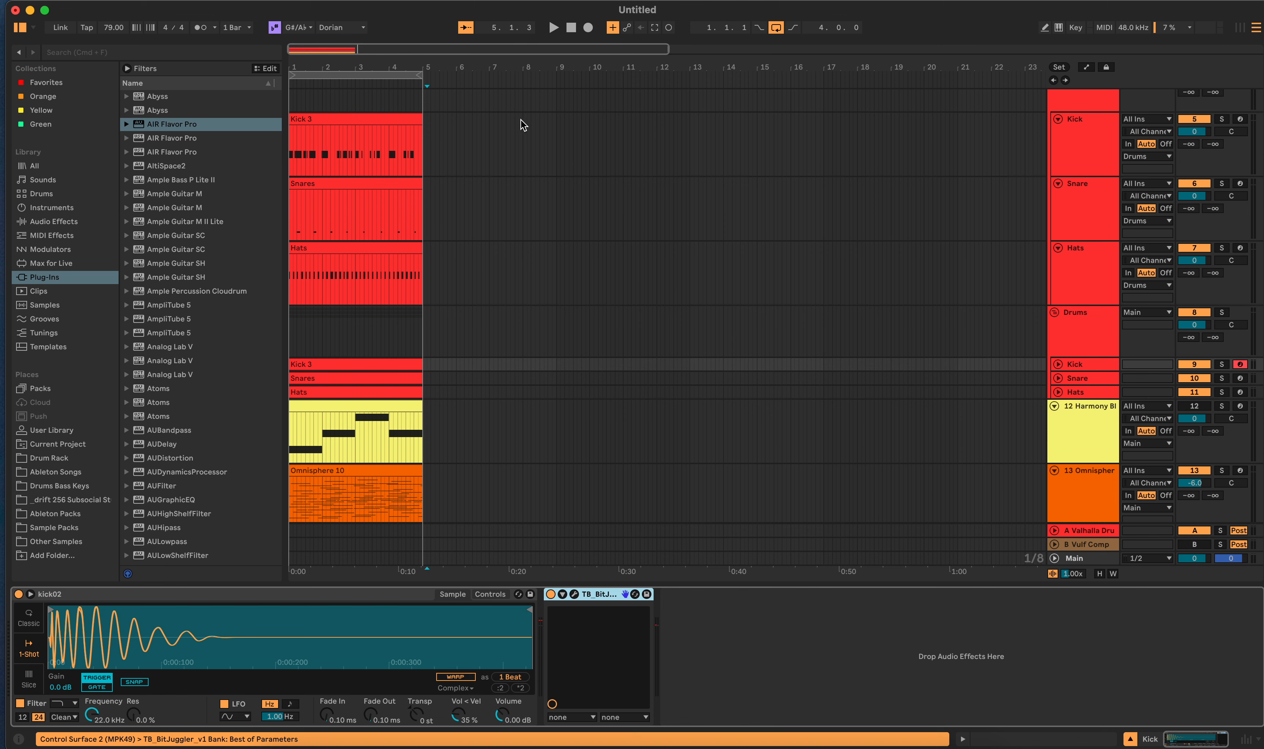
Step: Inspect the RX1200 sampler on Kick track 5, auditioning the kick on pad 1 and closing the plug-in when done
left_click(476, 149)
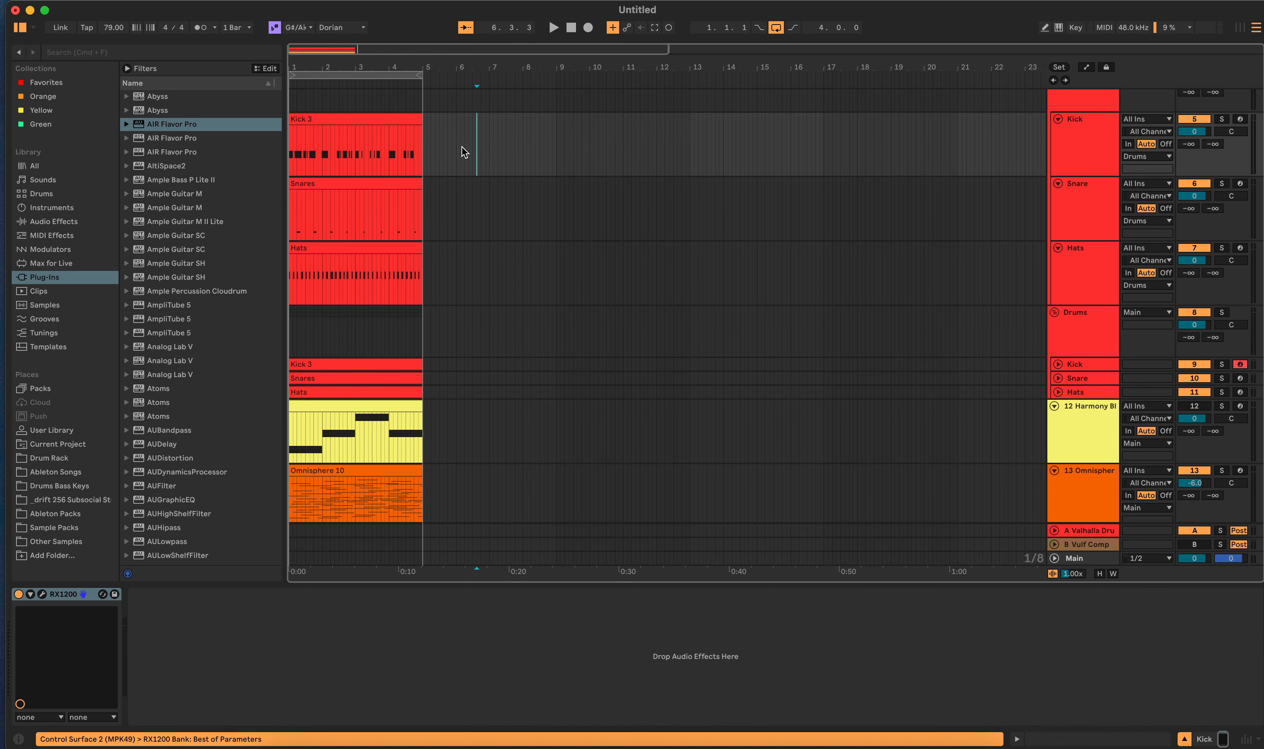
left_click(42, 594)
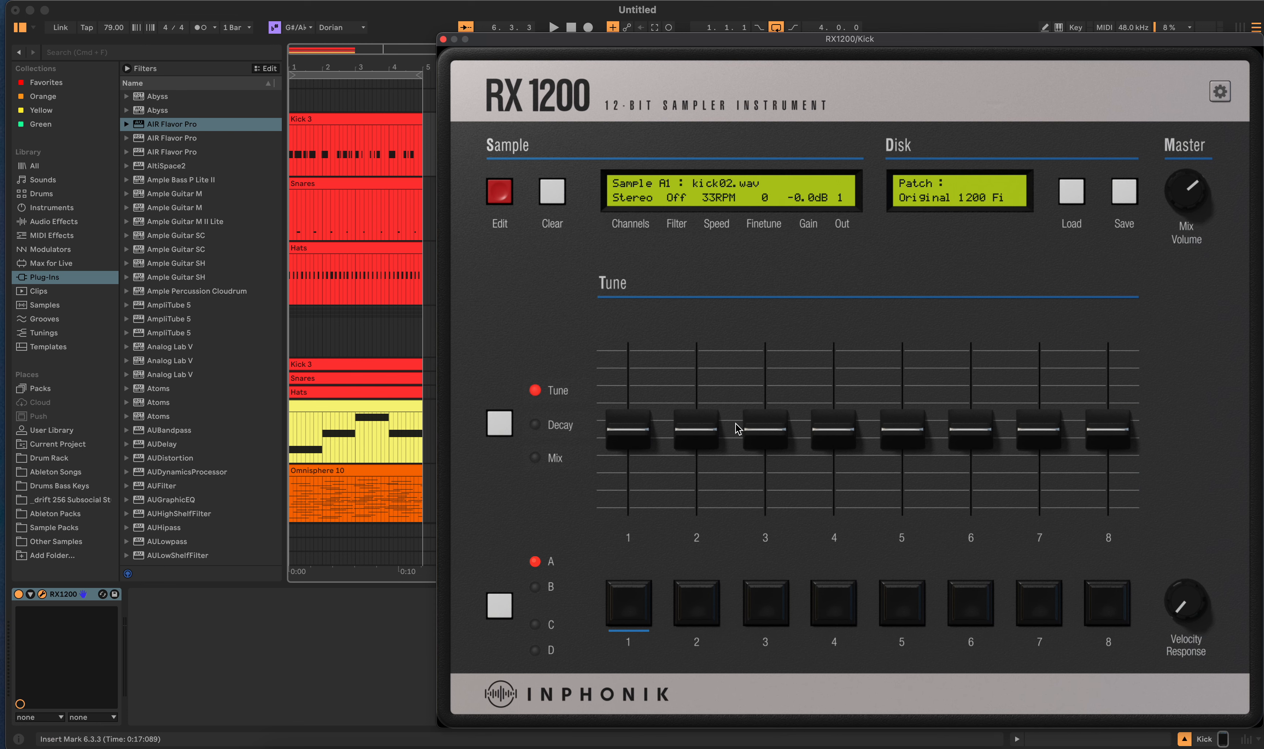
left_click(624, 605)
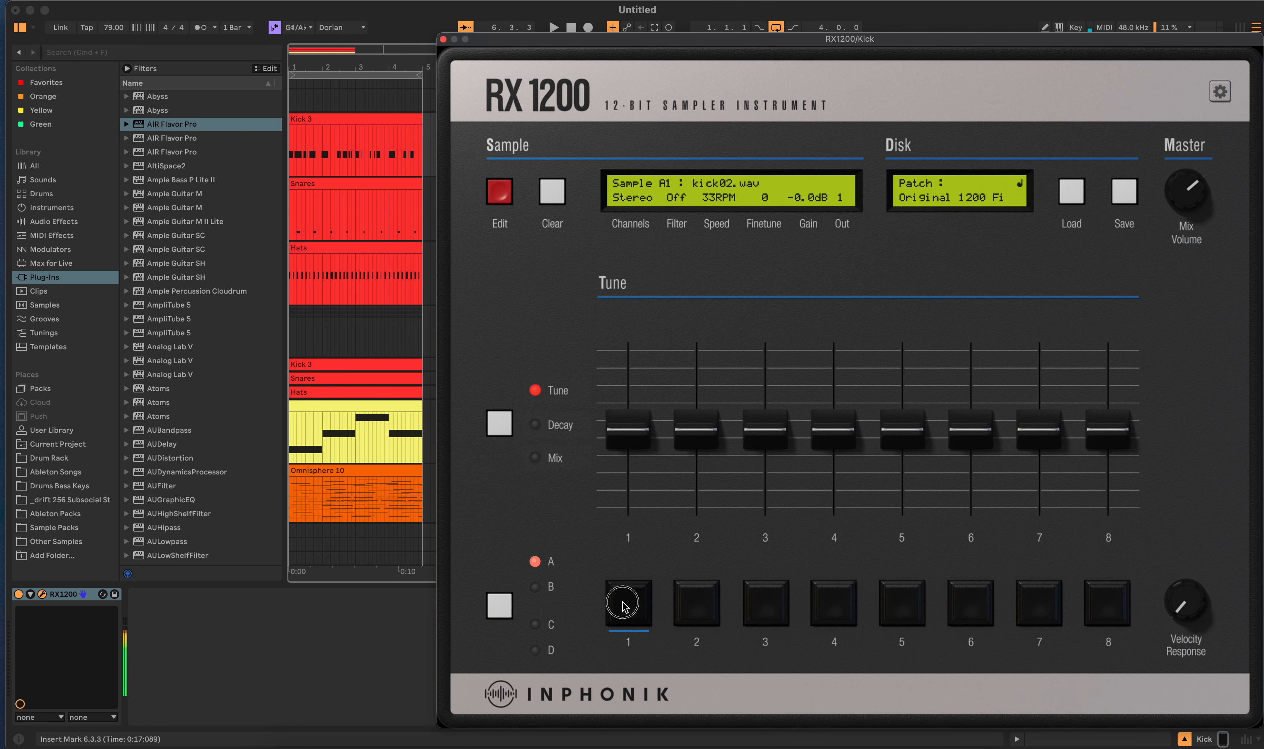
left_click(444, 40)
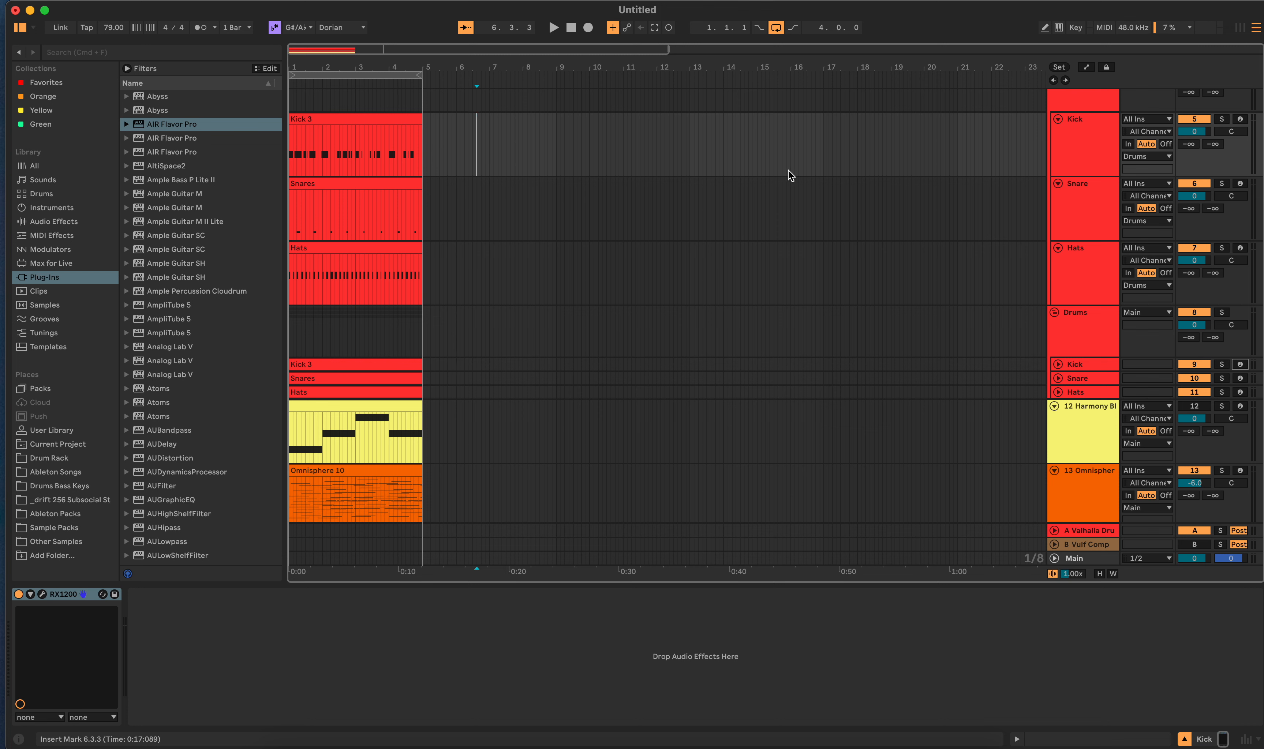
scroll(644, 252, "up", 2)
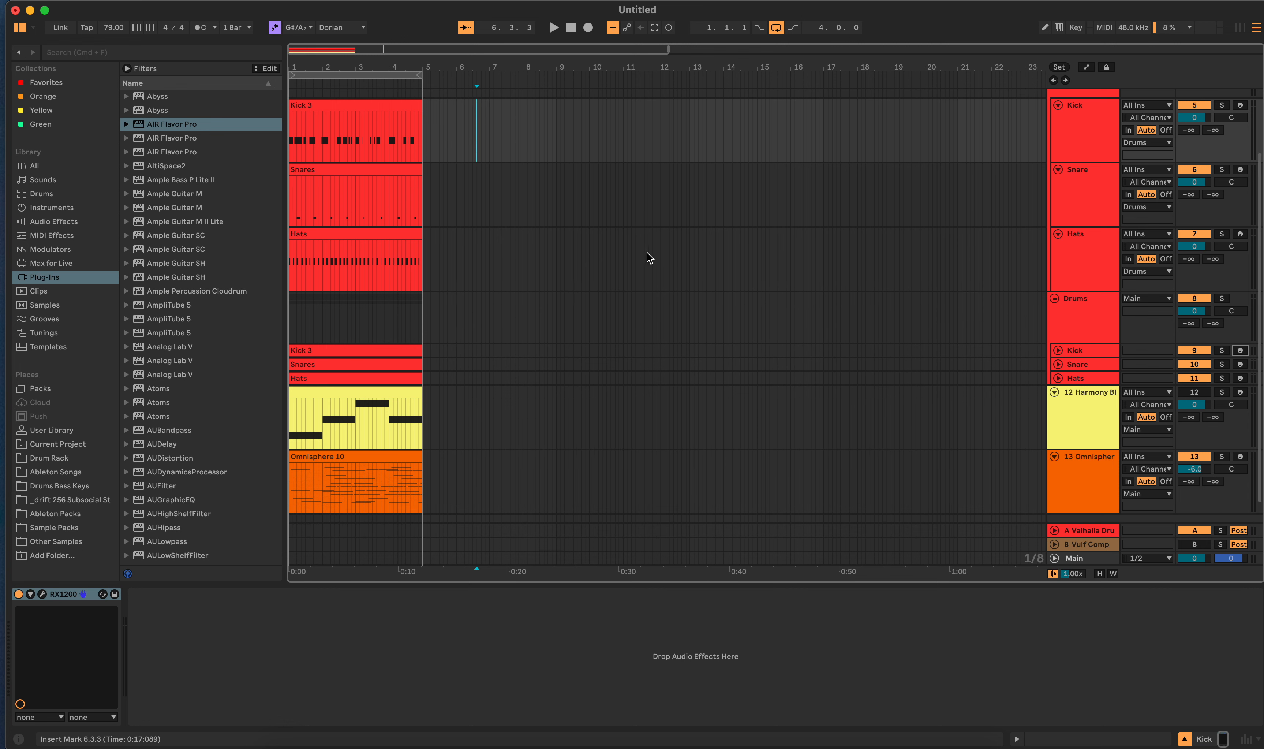
scroll(650, 254, "up", 1)
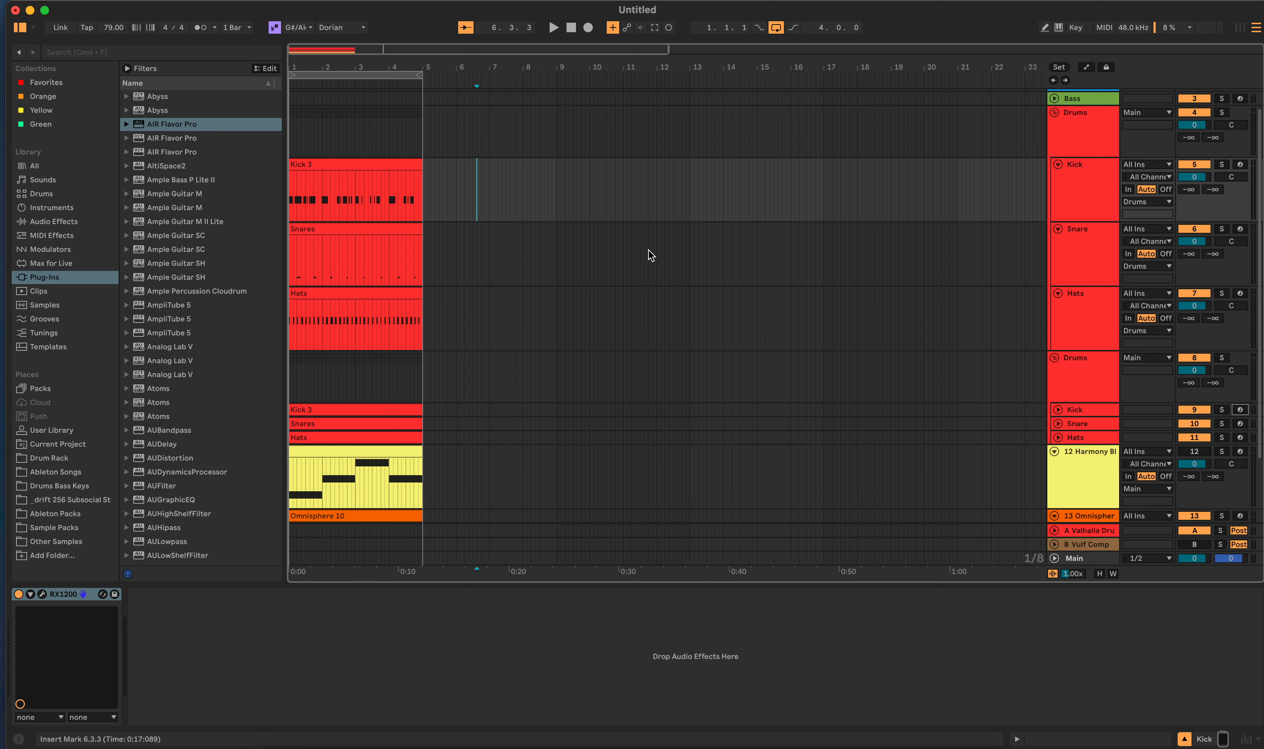